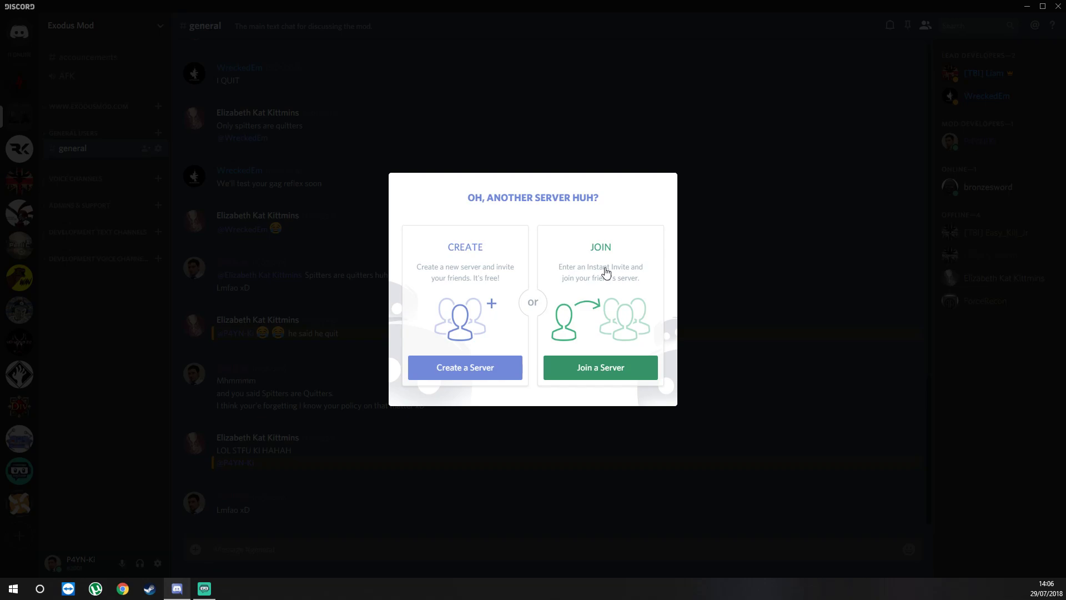
# Create a server named "HOW TO with P4YN-Ki" and disconnect from its General voice channel.
pyautogui.click(482, 375)
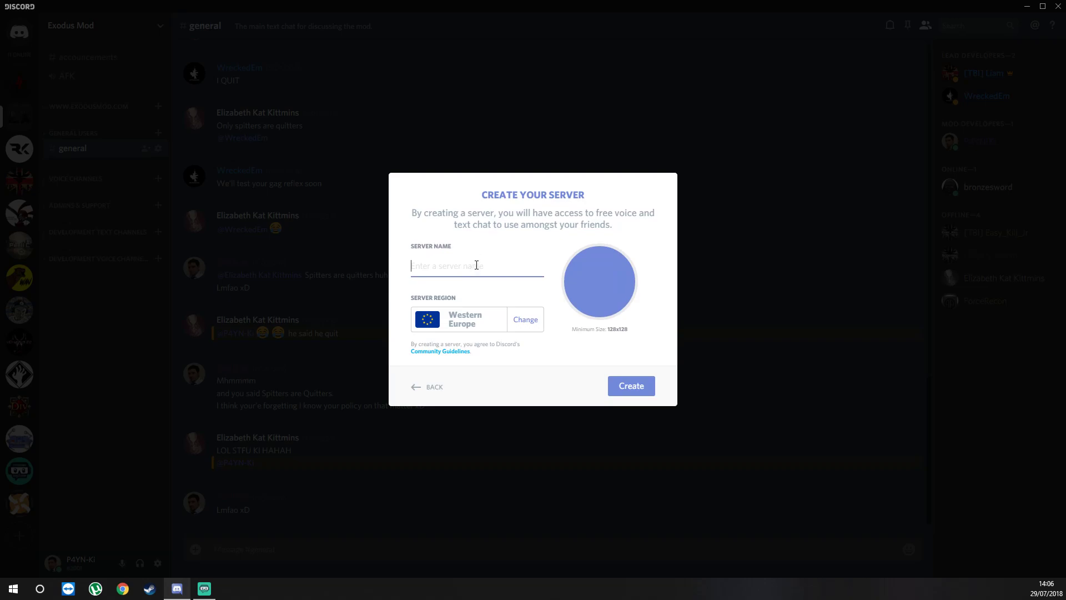
pyautogui.write('HOW TO with P4YN')
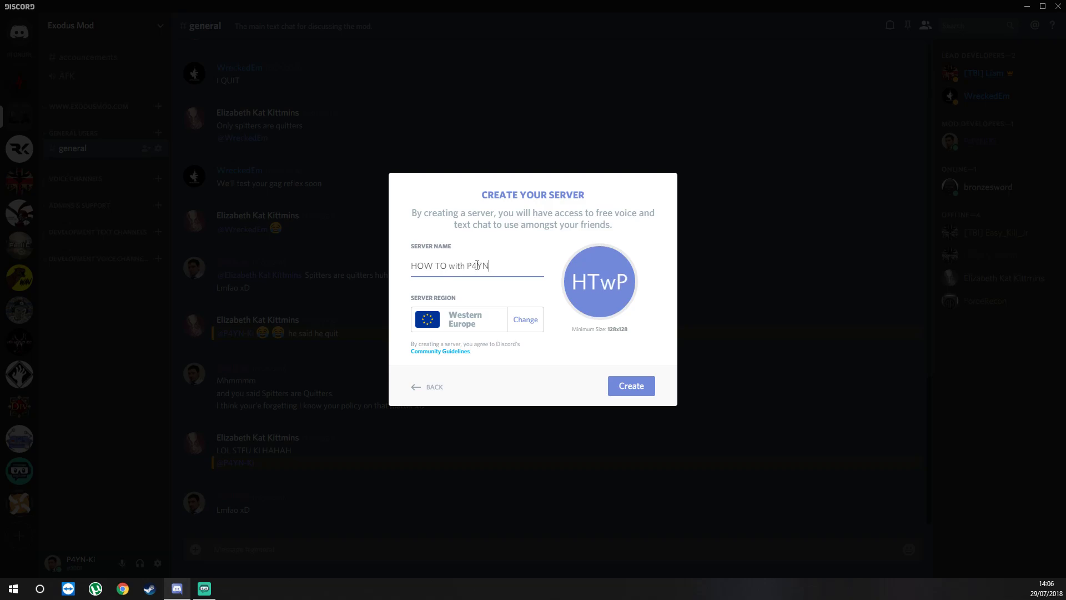
pyautogui.write('-Ki')
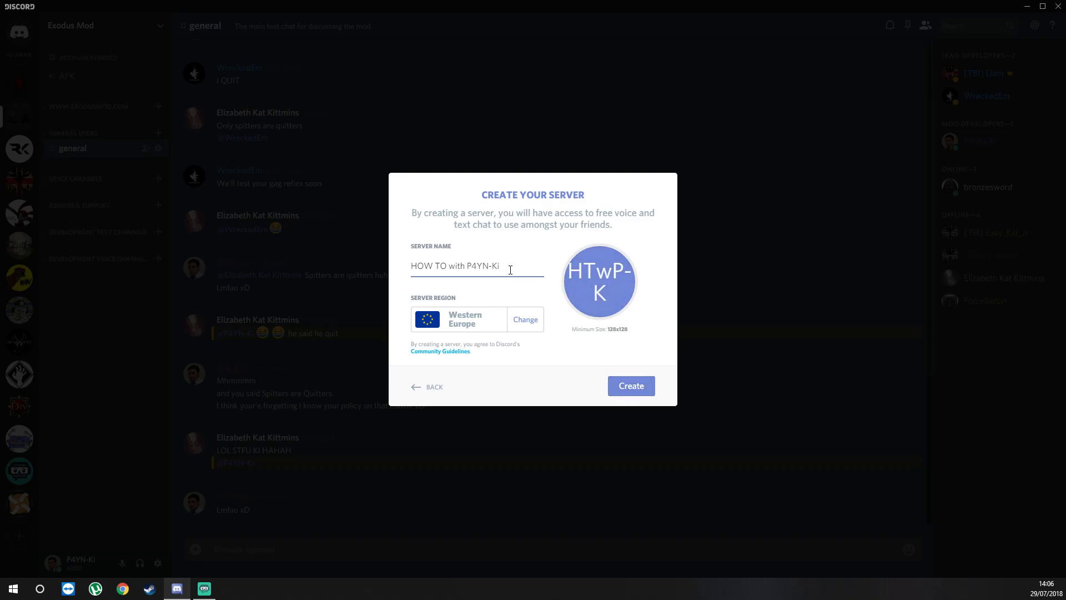
pyautogui.click(632, 386)
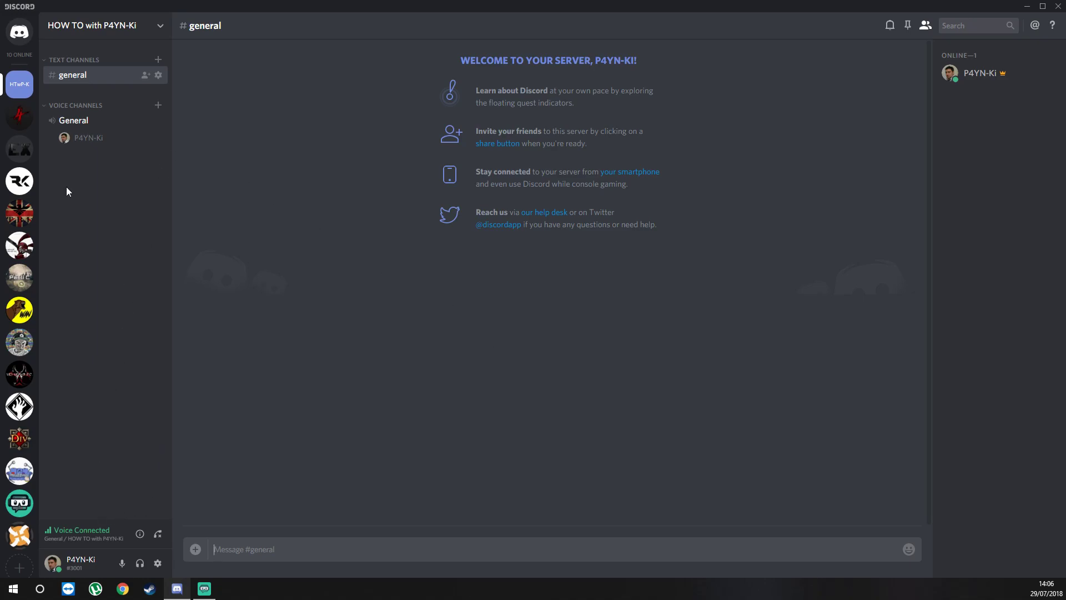
pyautogui.click(157, 534)
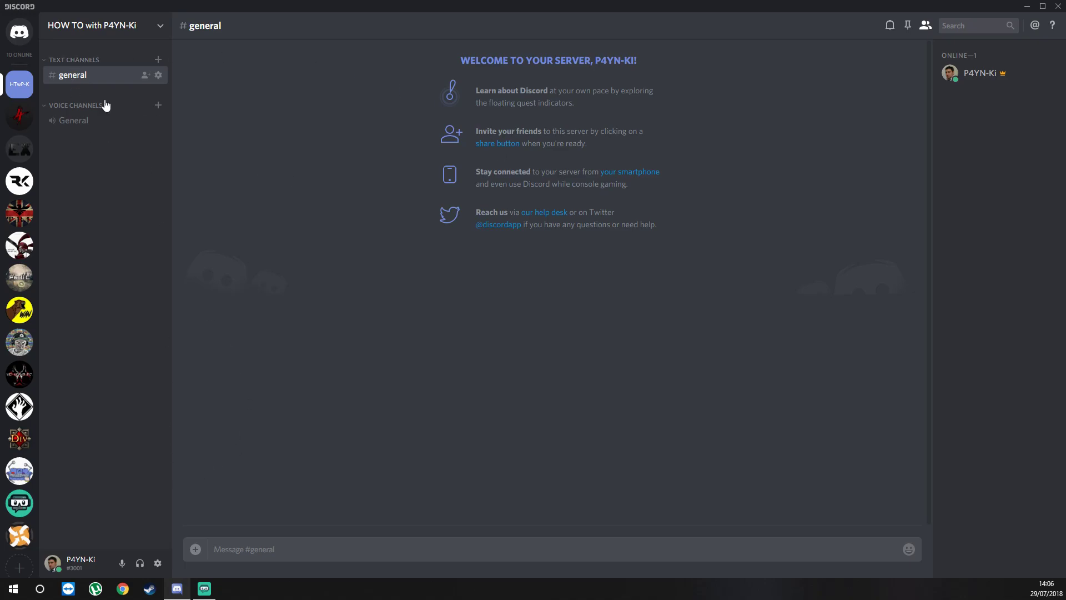
pyautogui.click(20, 568)
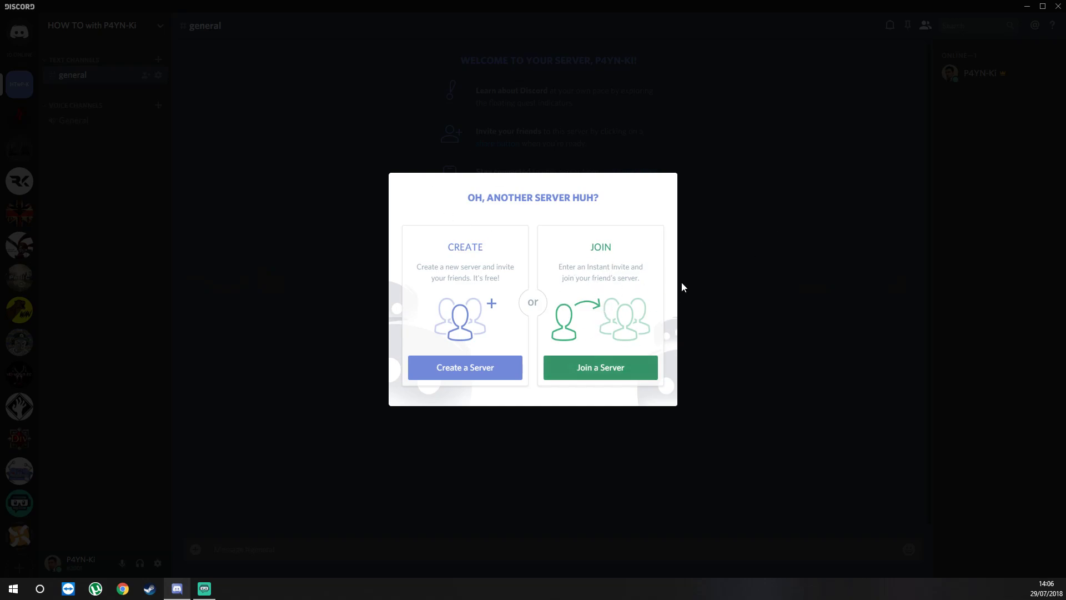
pyautogui.click(811, 226)
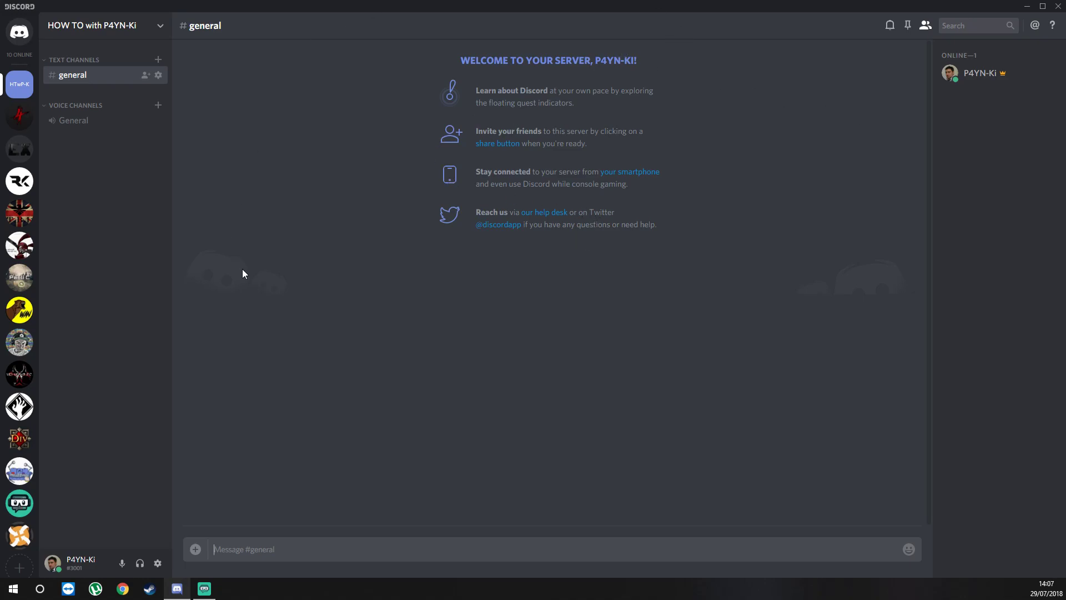
pyautogui.moveTo(1003, 77)
pyautogui.click(150, 35)
pyautogui.click(117, 80)
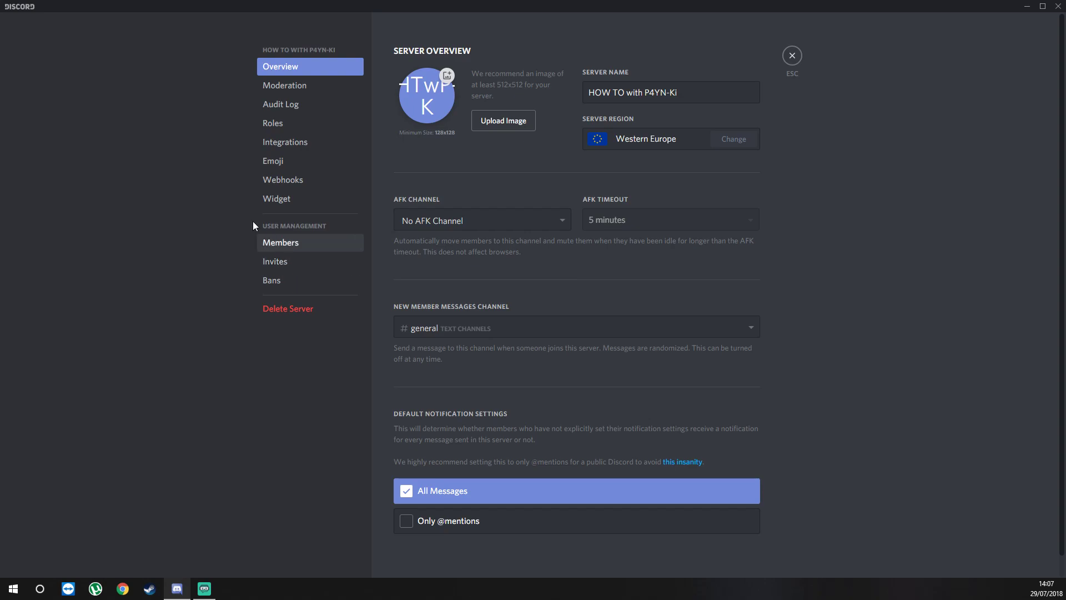
pyautogui.click(792, 55)
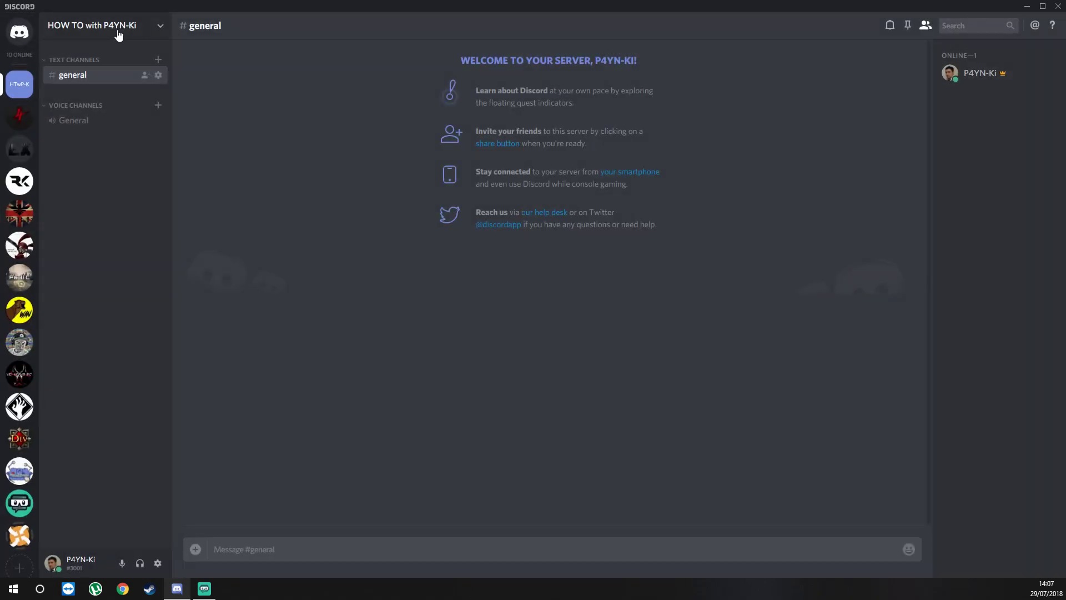
# Set the server's new member messages channel to No New Member Messages and save the change.
pyautogui.click(126, 38)
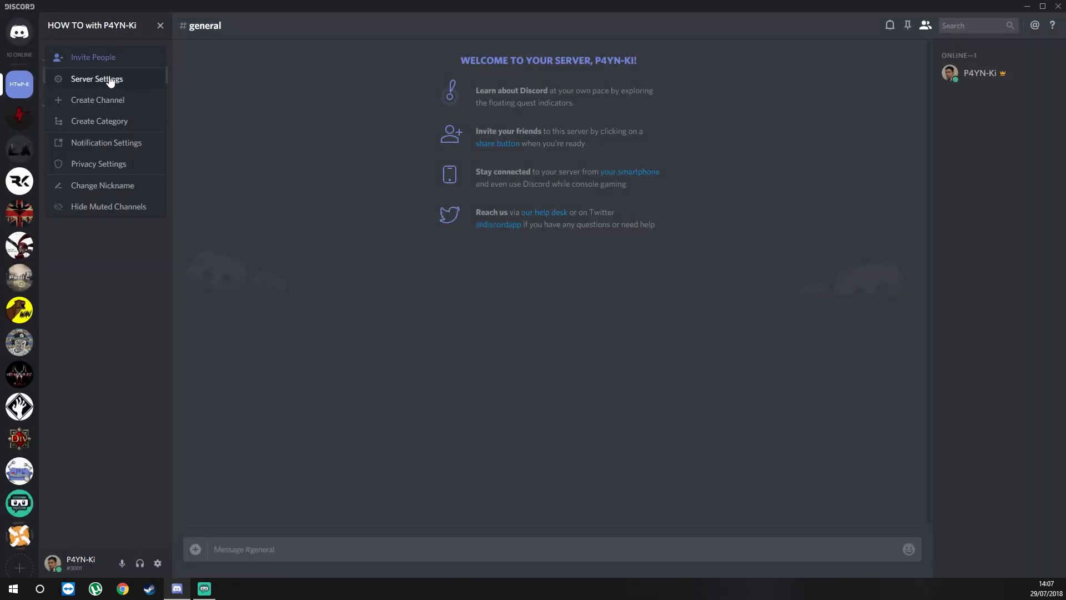
pyautogui.click(118, 79)
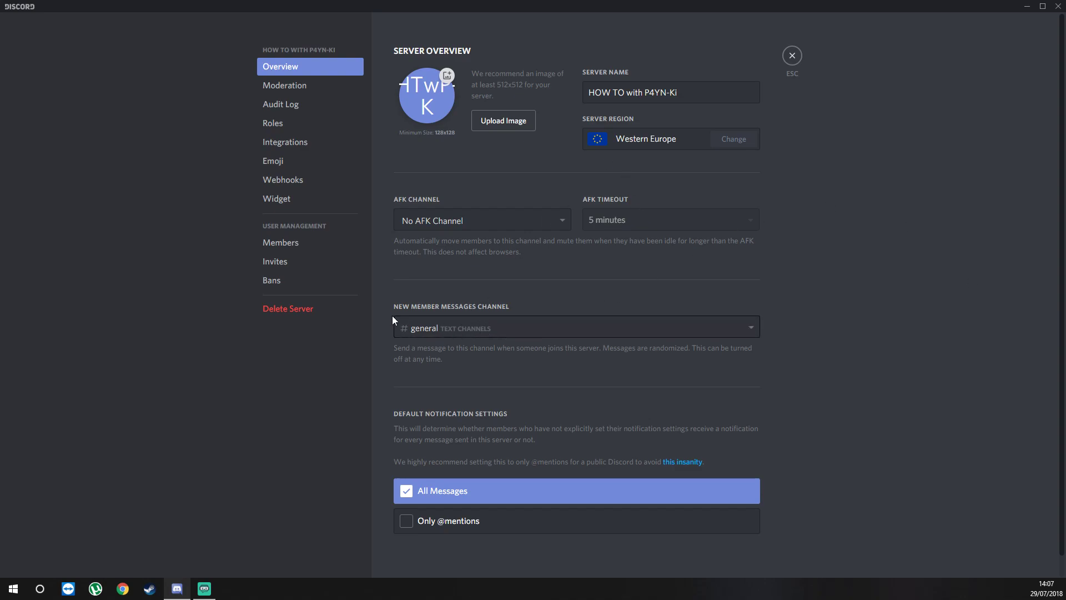
pyautogui.click(559, 325)
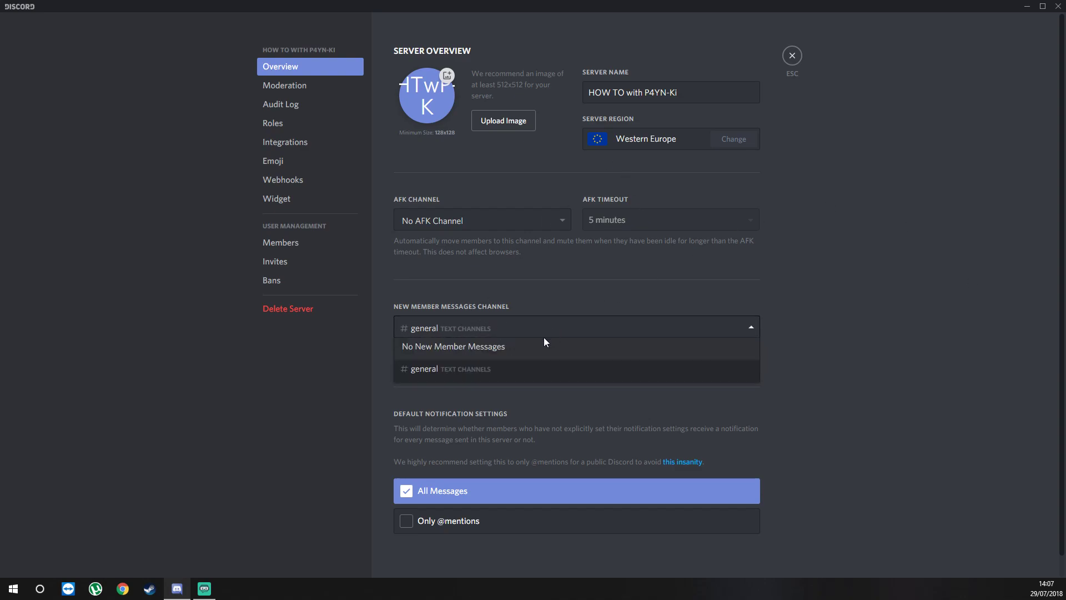
pyautogui.click(500, 349)
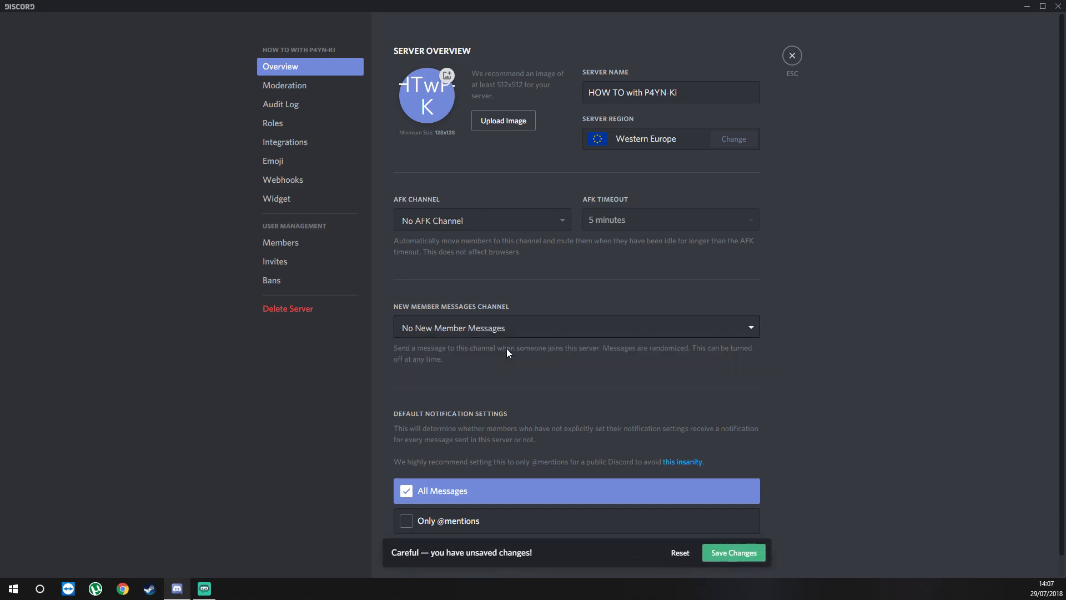
pyautogui.click(755, 554)
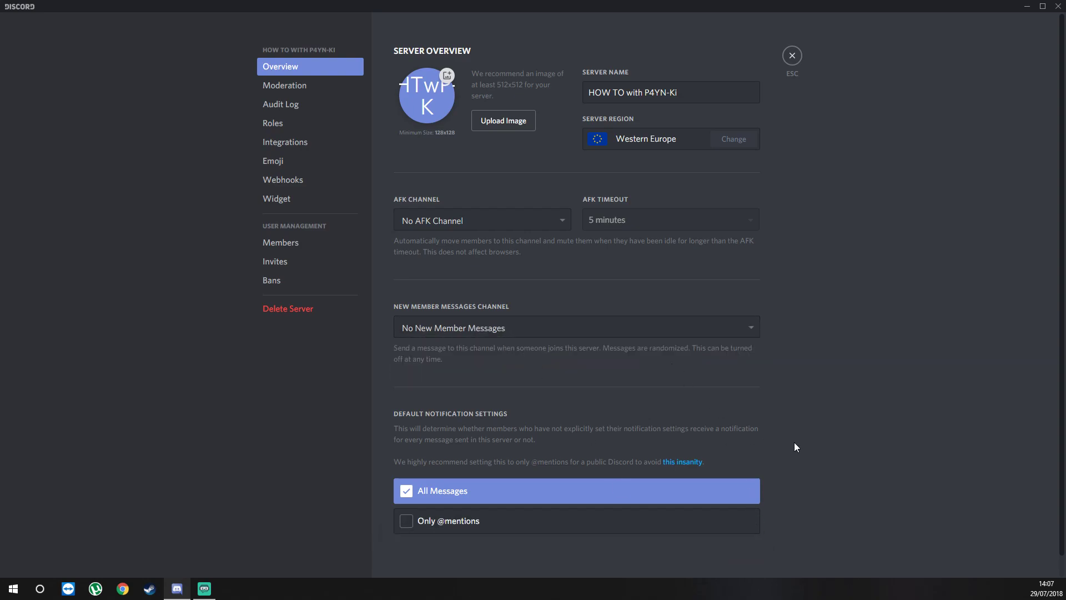
# Review the server's moderation options and the details of the entry in its audit log.
pyautogui.click(308, 89)
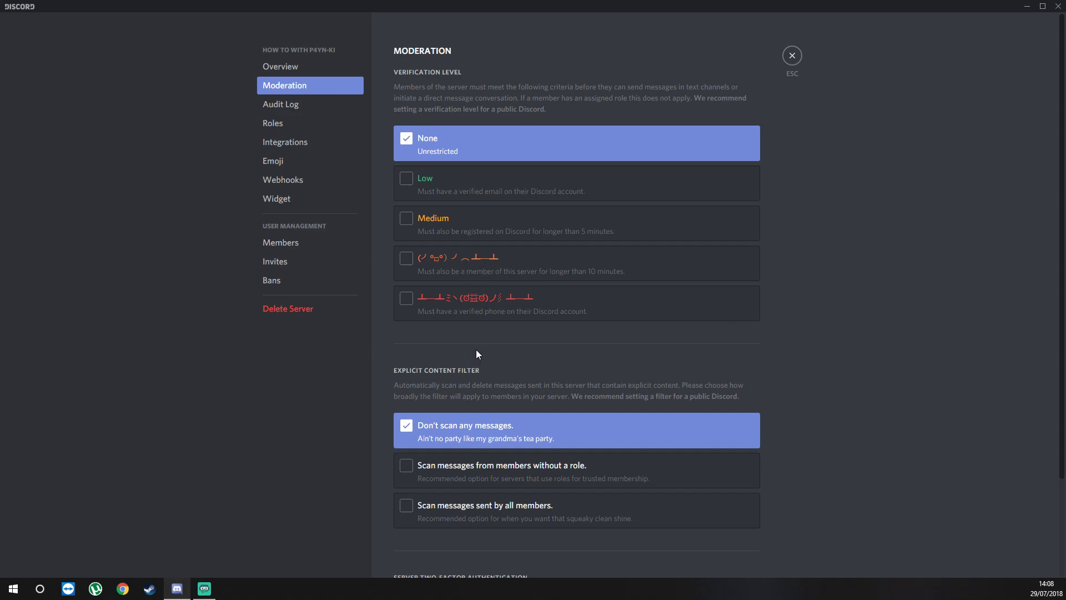
pyautogui.scroll(-2, 616, 329)
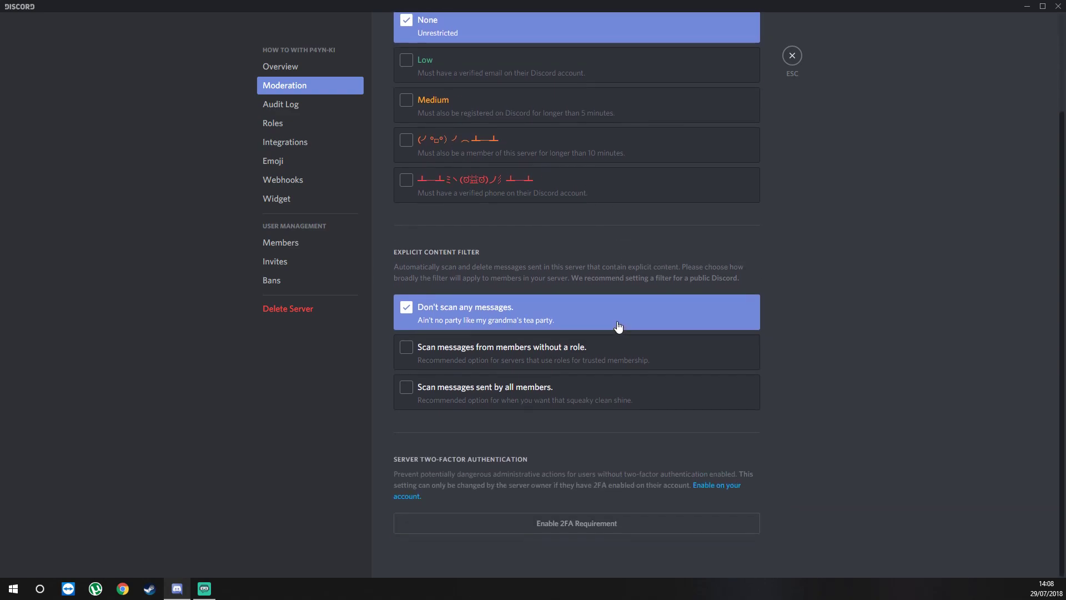
pyautogui.scroll(2, 557, 352)
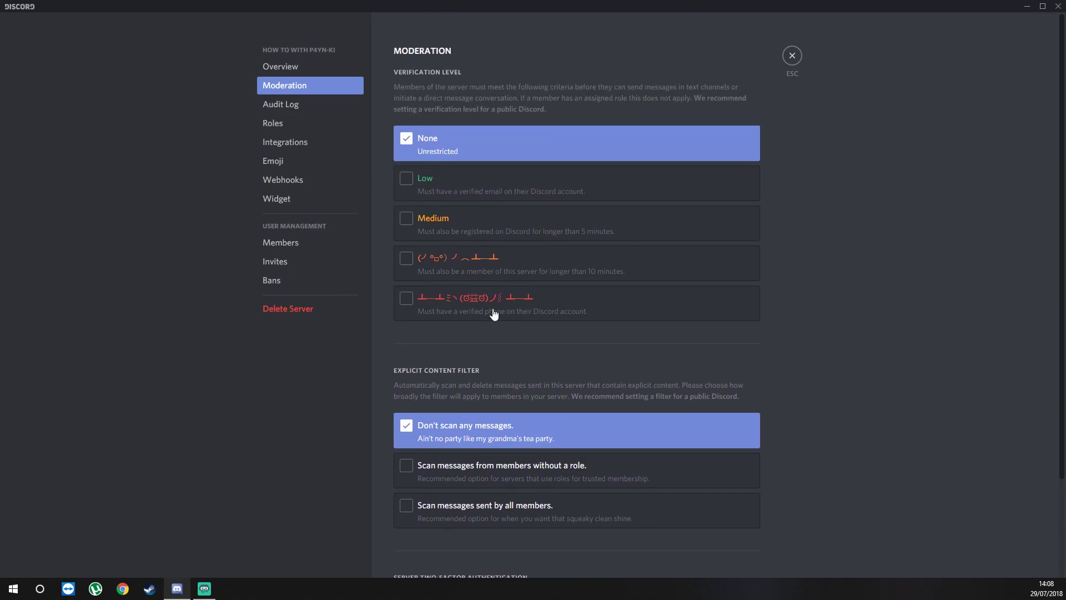
pyautogui.click(288, 104)
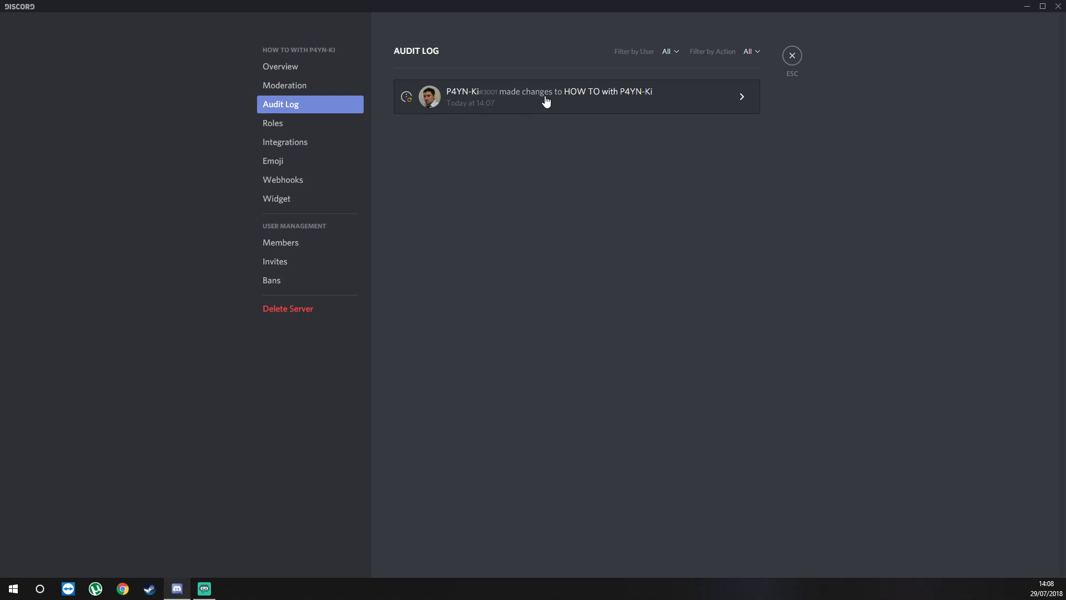
pyautogui.click(754, 109)
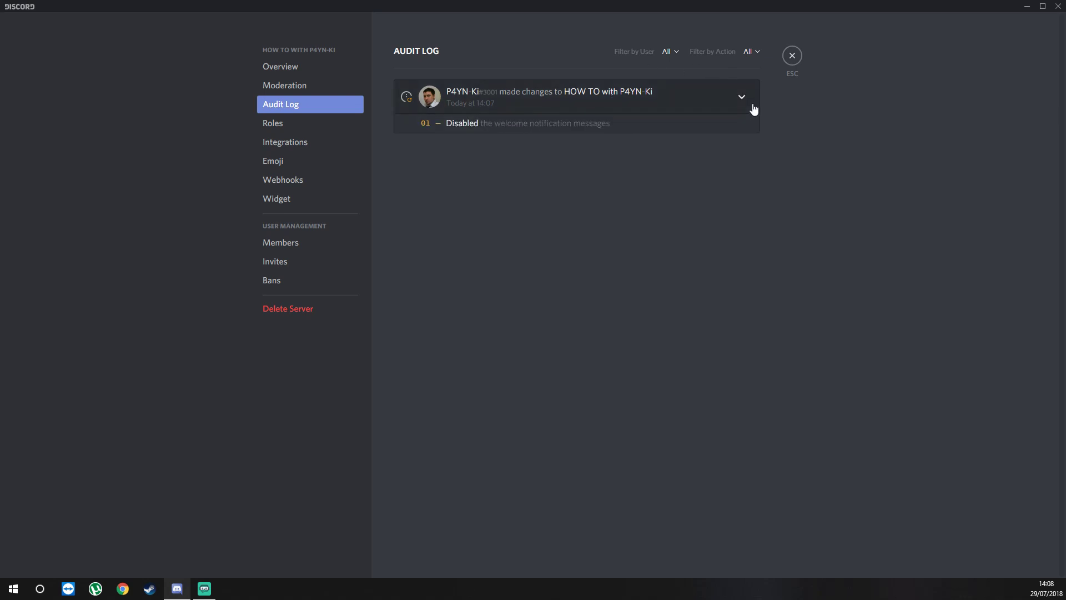
pyautogui.click(755, 109)
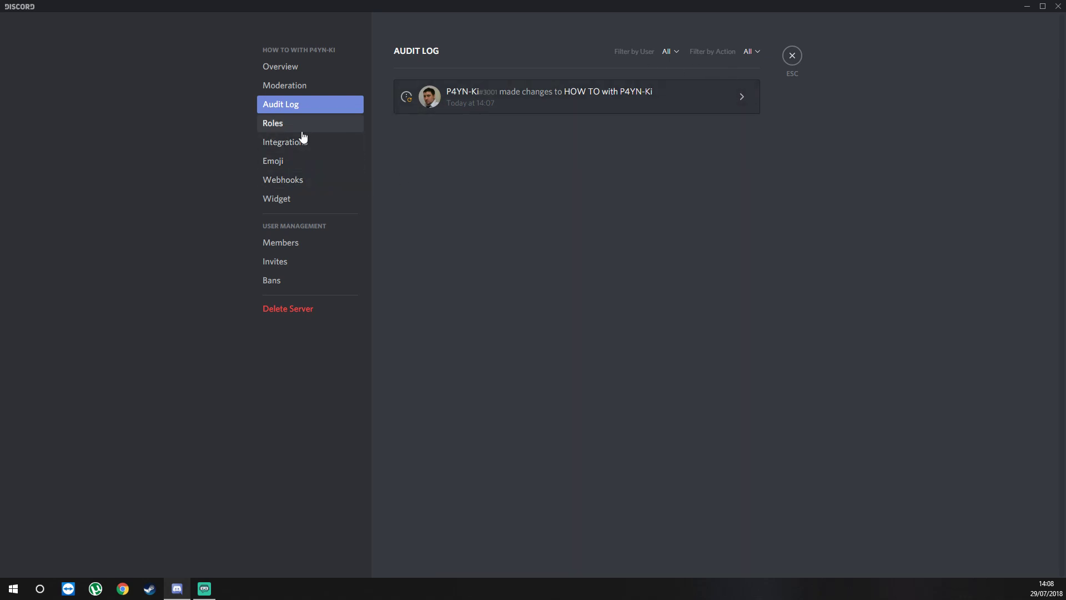
pyautogui.click(277, 127)
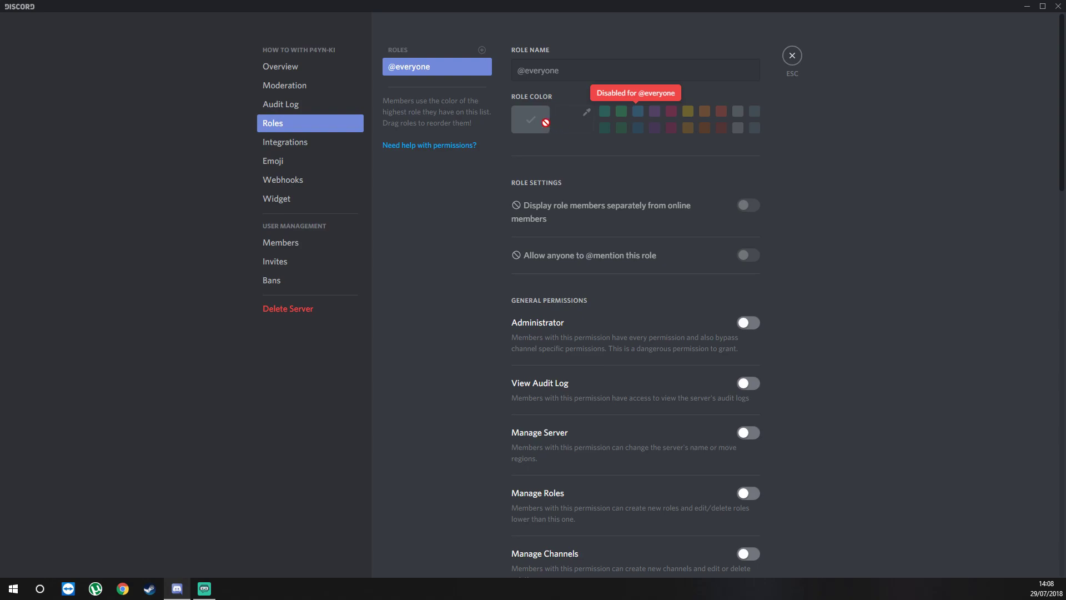
pyautogui.scroll(-4, 504, 216)
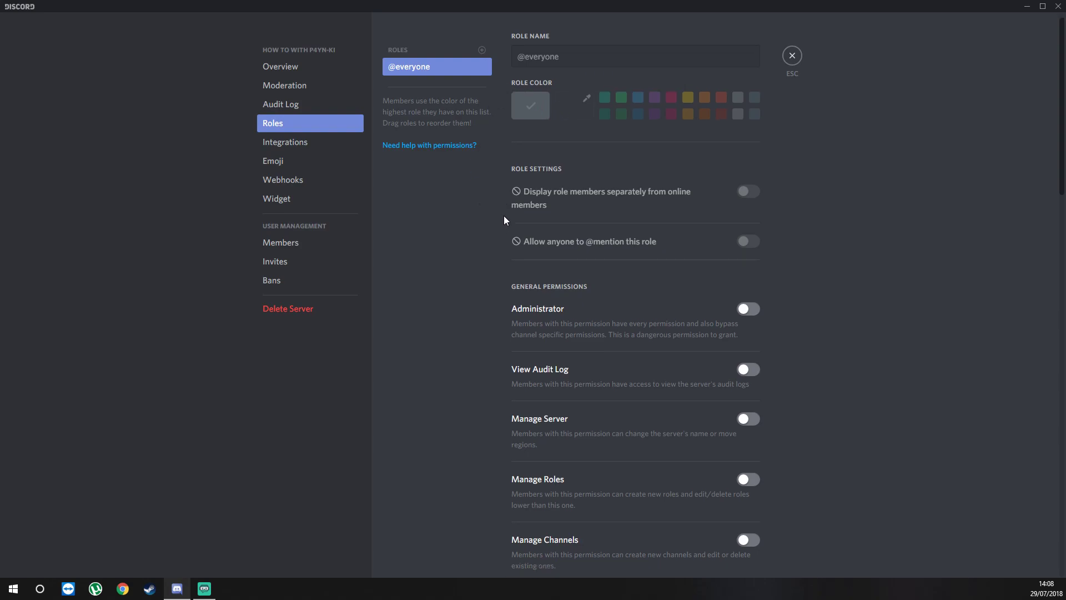
pyautogui.scroll(4, 505, 216)
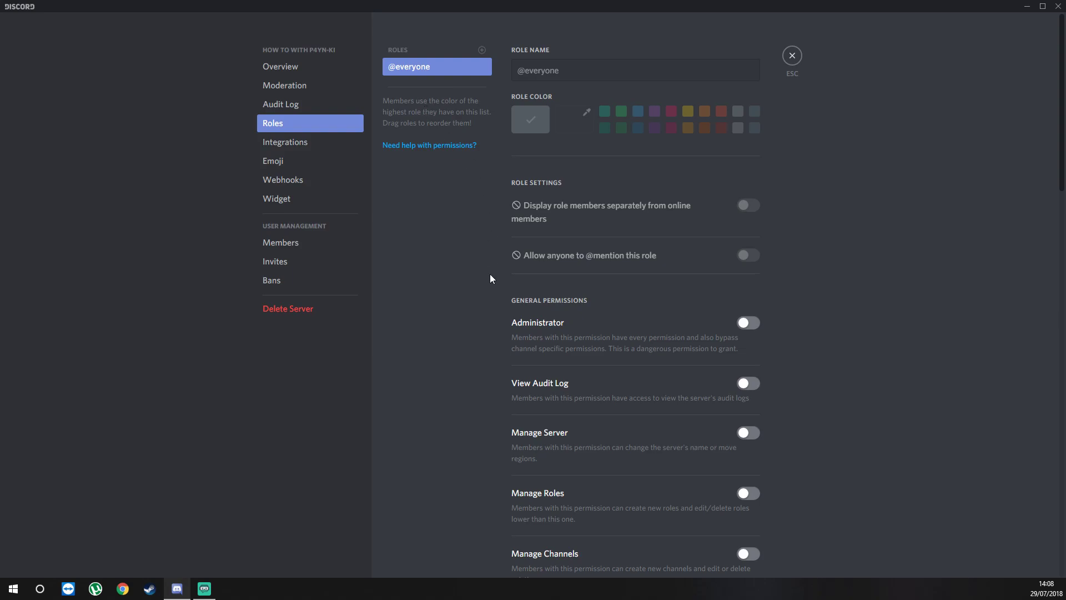
pyautogui.scroll(-8, 514, 285)
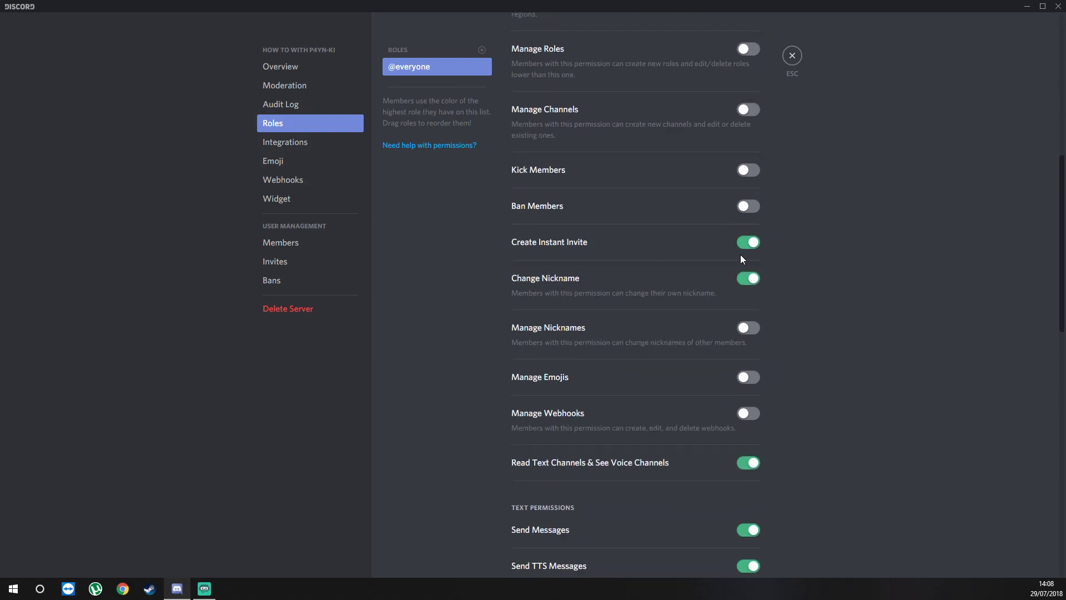
pyautogui.click(747, 243)
pyautogui.click(748, 280)
pyautogui.scroll(-4, 677, 304)
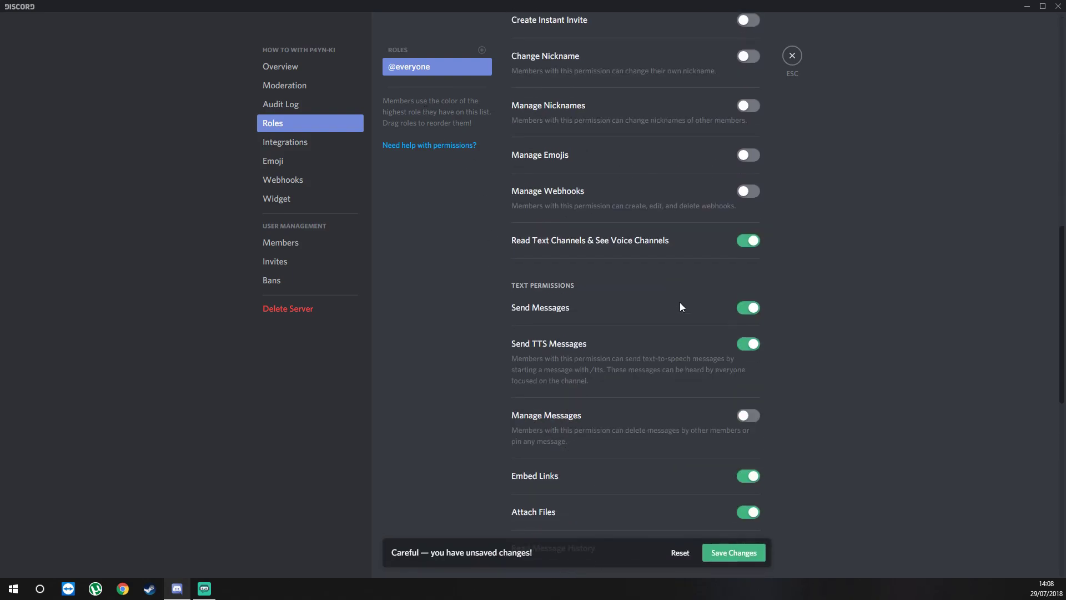
pyautogui.scroll(-2, 723, 309)
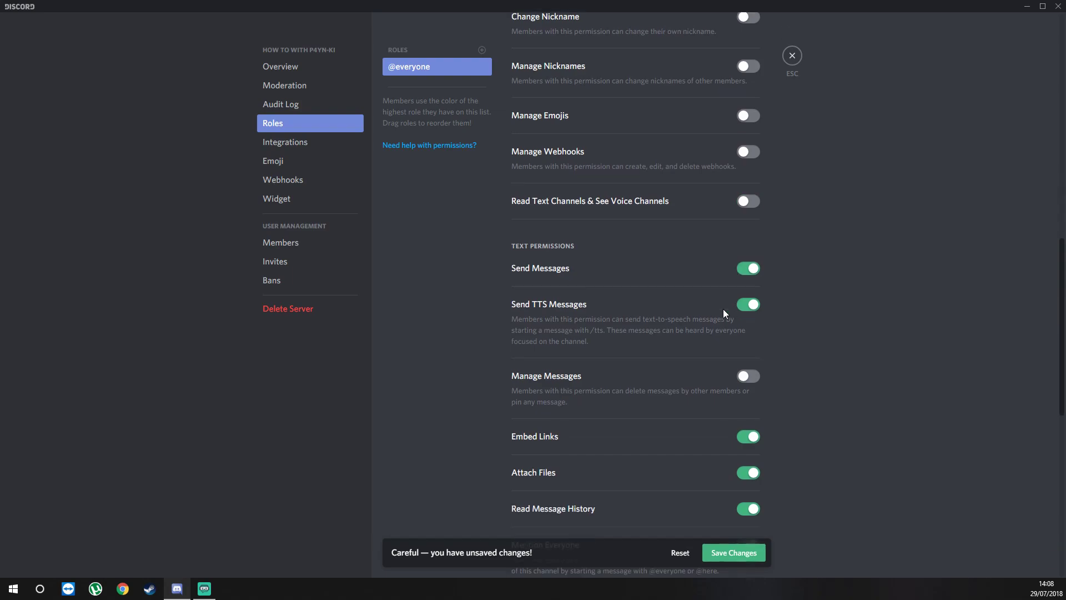
pyautogui.click(748, 198)
pyautogui.click(748, 233)
pyautogui.scroll(-4, 665, 283)
pyautogui.click(748, 143)
pyautogui.click(748, 179)
pyautogui.click(746, 217)
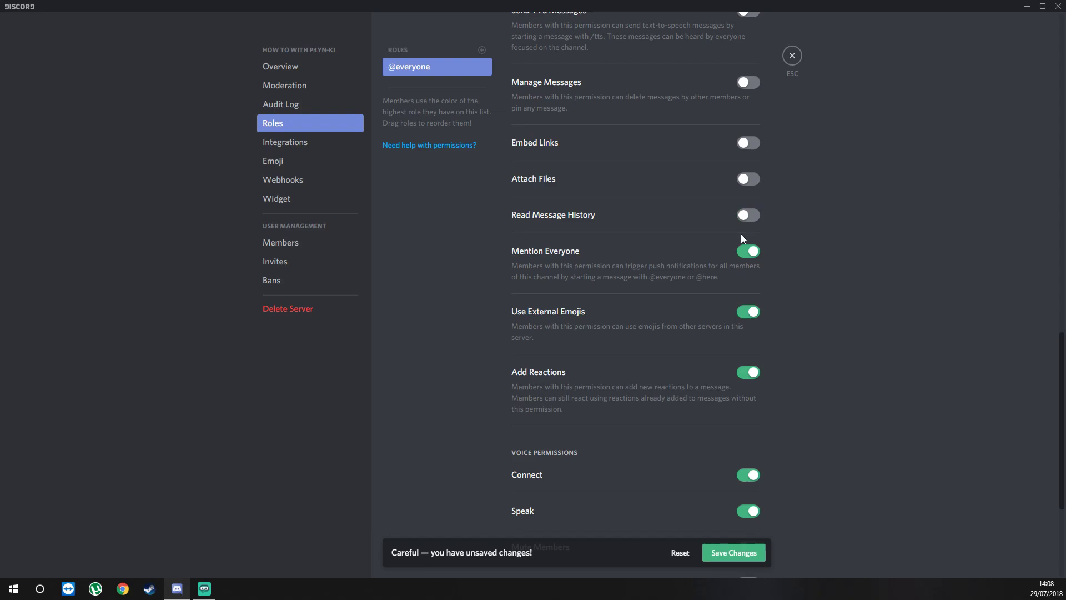
pyautogui.click(749, 313)
pyautogui.click(748, 373)
pyautogui.scroll(-3, 660, 358)
pyautogui.click(746, 316)
pyautogui.scroll(-1, 639, 316)
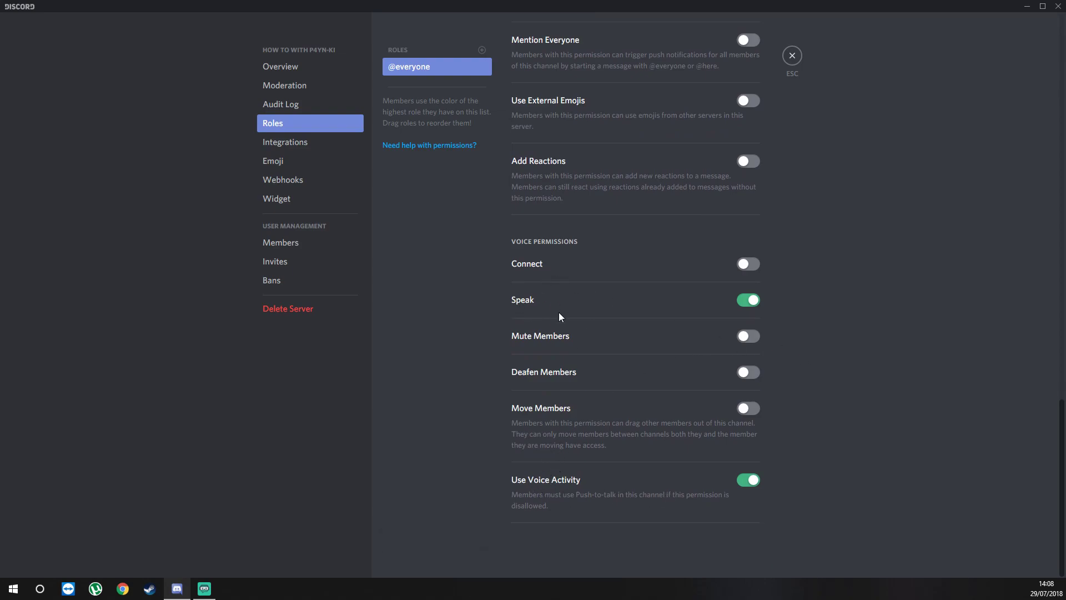
pyautogui.scroll(15, 578, 322)
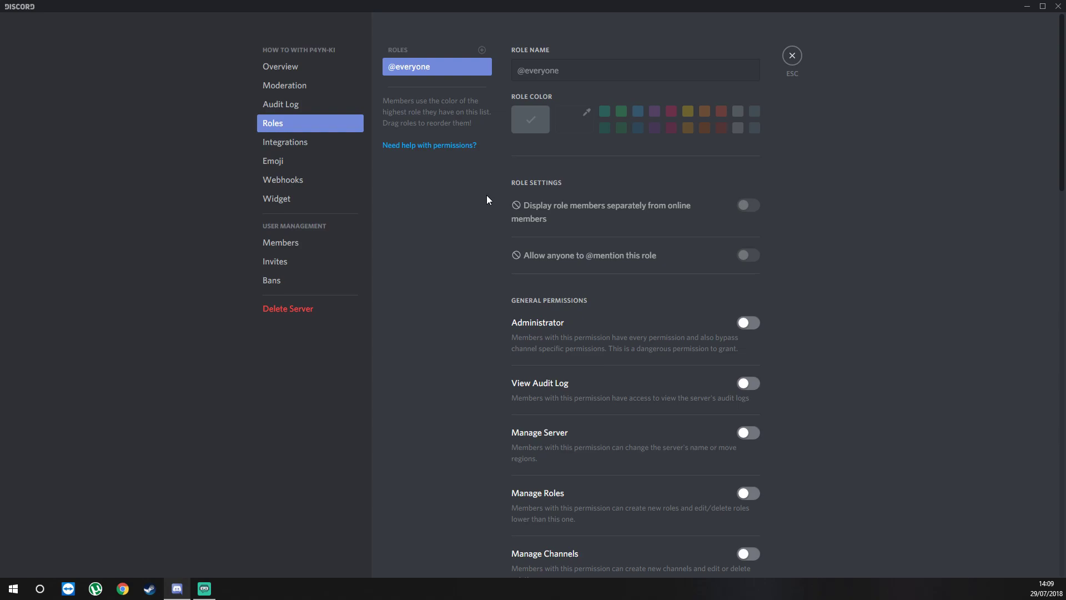
# Add a role named Owner with the custom color #a000a and save it.
pyautogui.click(482, 50)
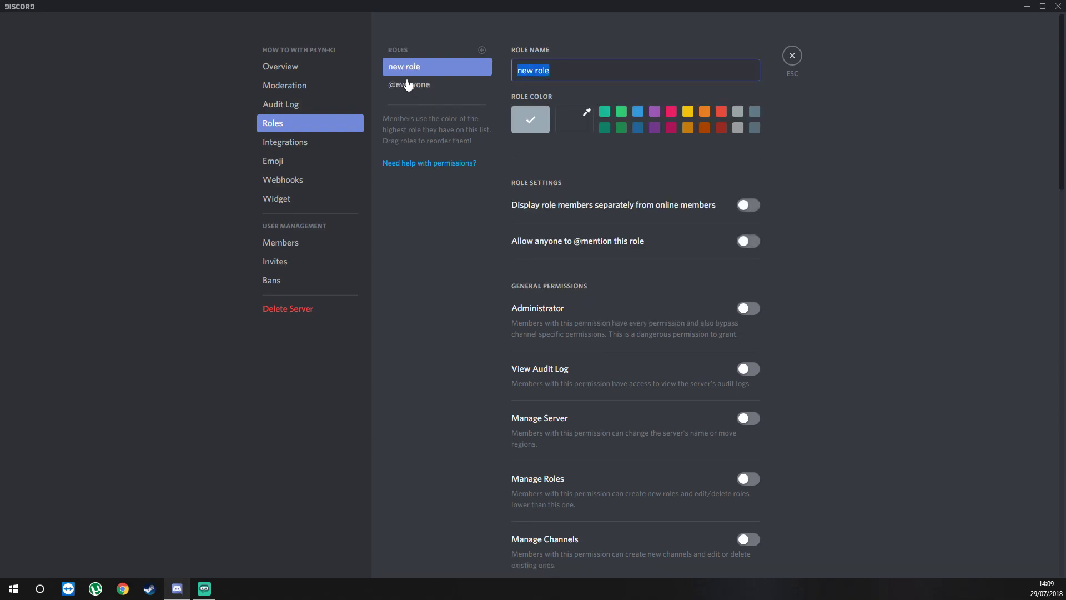
pyautogui.write('Owner')
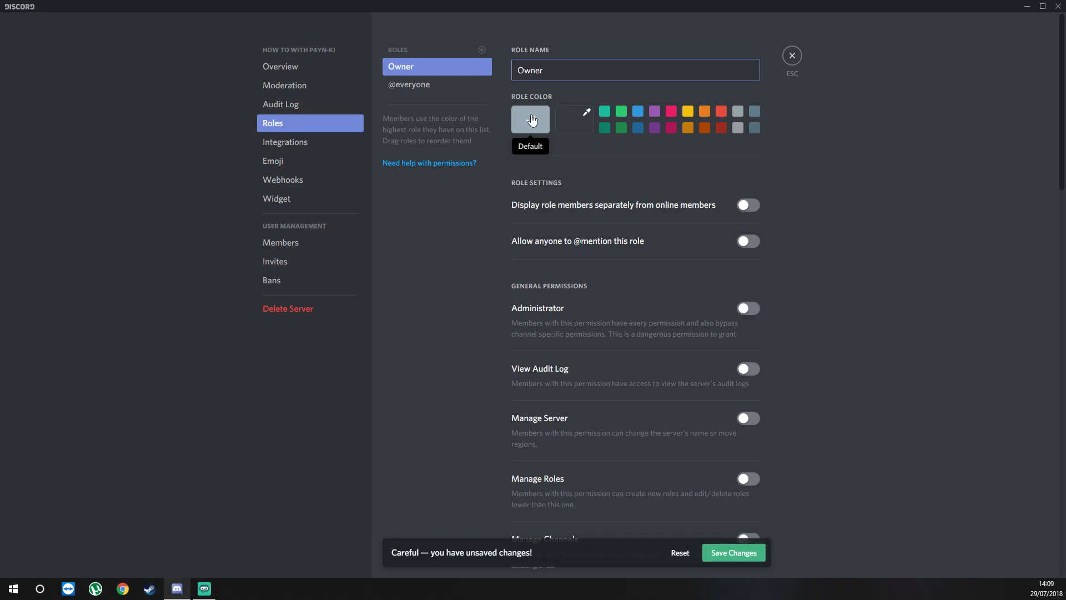
pyautogui.click(574, 119)
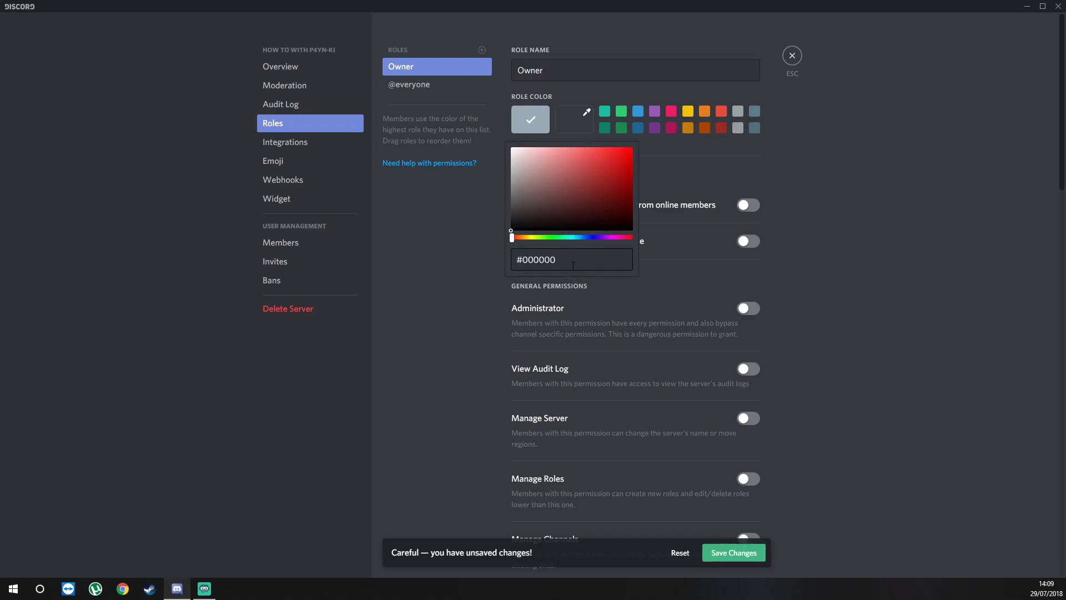
pyautogui.doubleClick(523, 261)
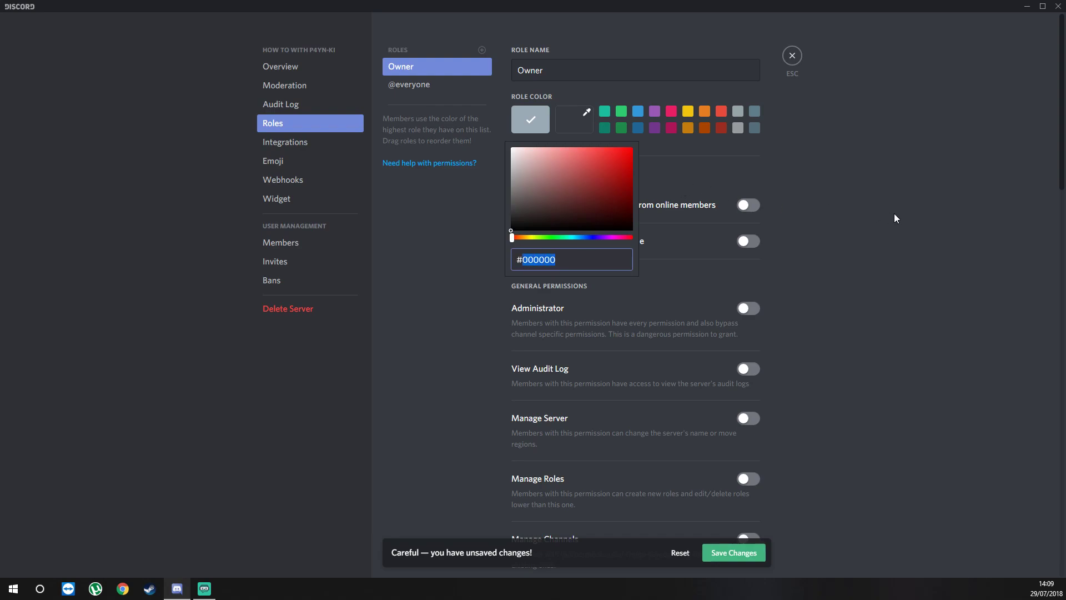
pyautogui.write('a000a')
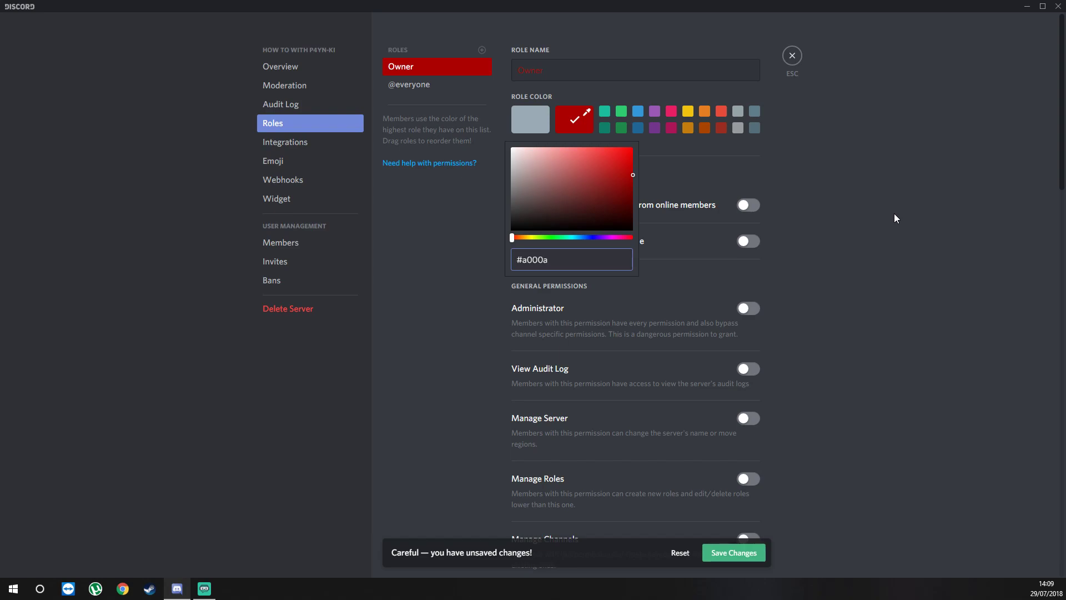
pyautogui.click(758, 547)
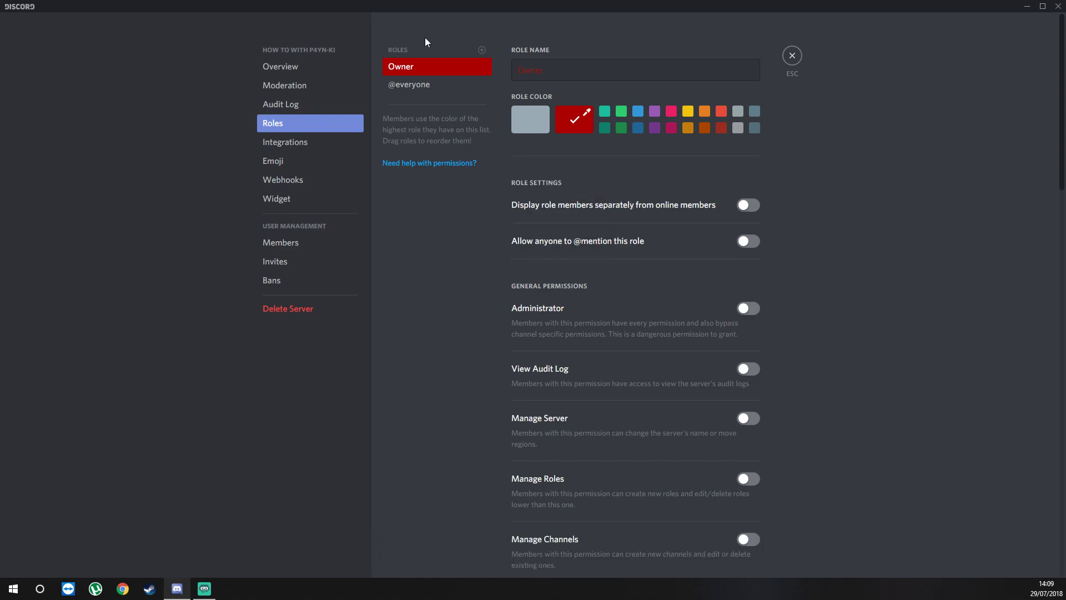
# Look through the Owner role's full list of settings and permissions.
pyautogui.scroll(-15, 658, 332)
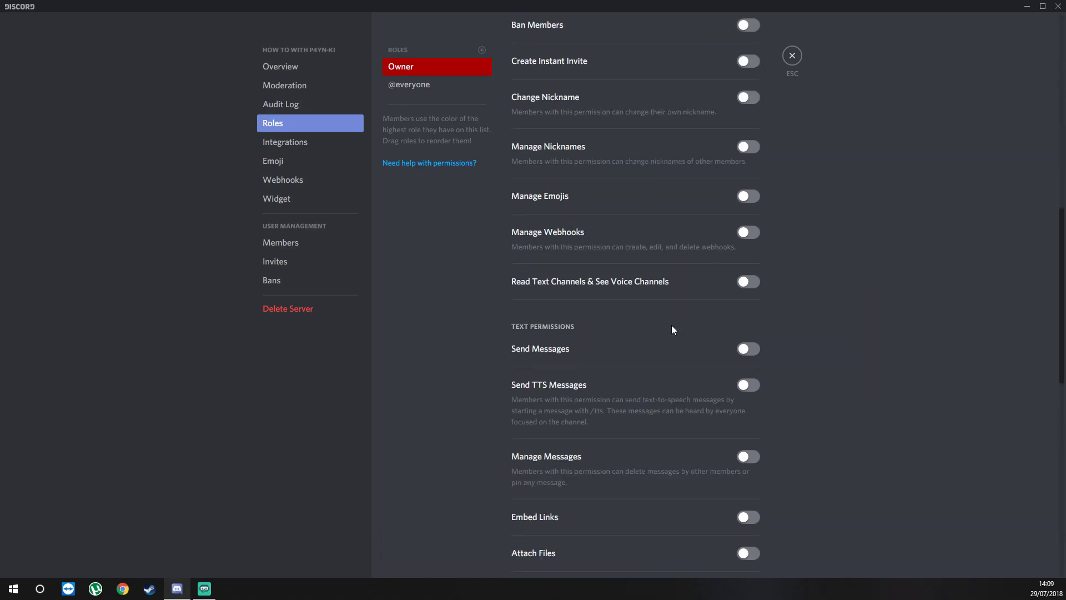
pyautogui.scroll(-3, 671, 330)
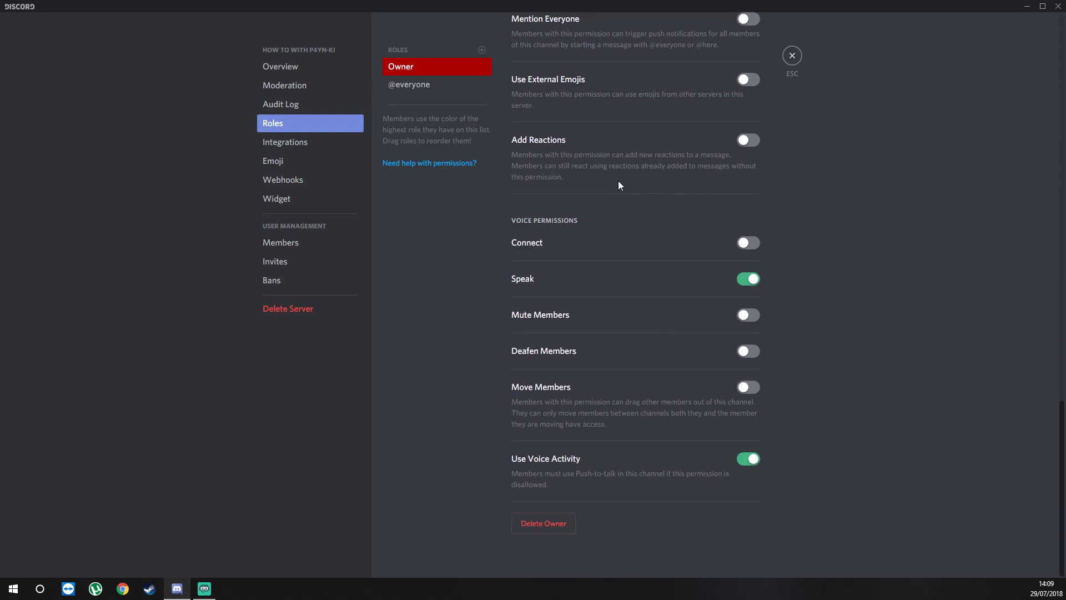
pyautogui.scroll(18, 625, 442)
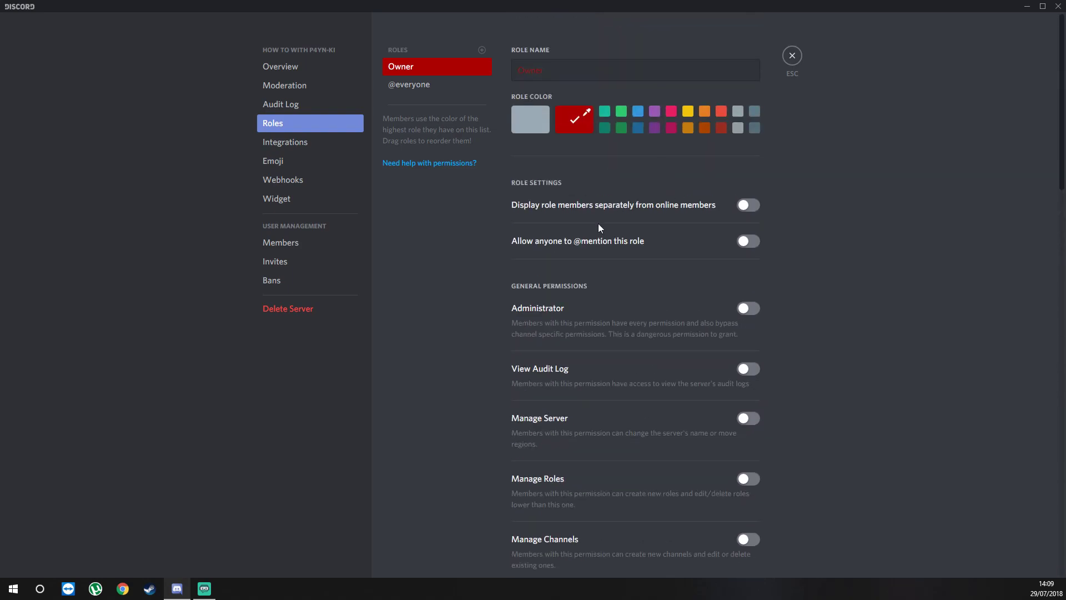
pyautogui.scroll(-18, 560, 497)
pyautogui.scroll(18, 560, 502)
# Add a role named Global Admins and give it the light blue preset color.
pyautogui.click(481, 50)
pyautogui.tripleClick(571, 62)
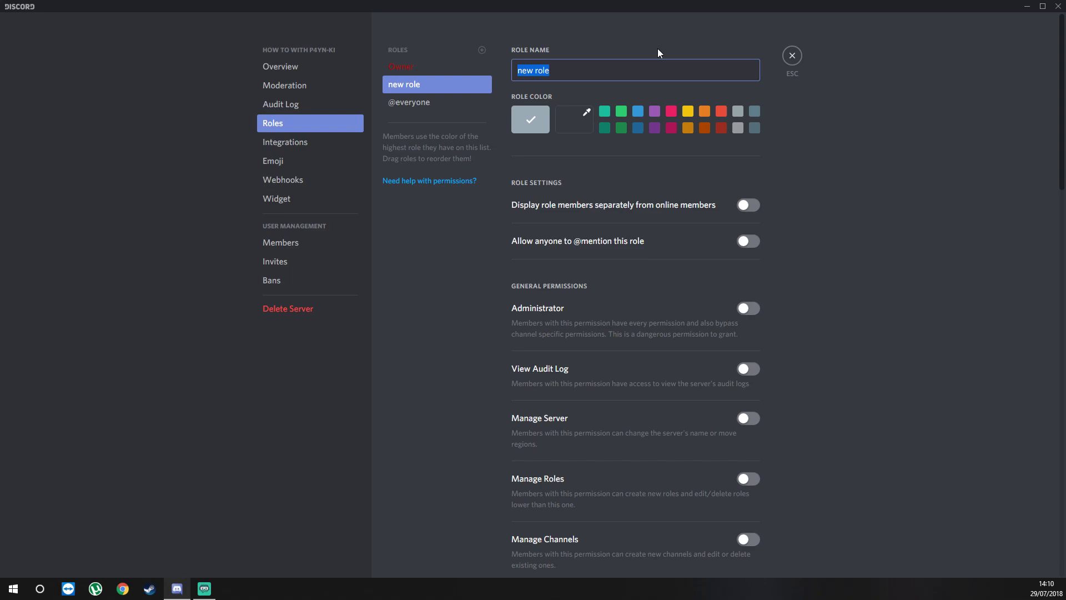
pyautogui.write('Global')
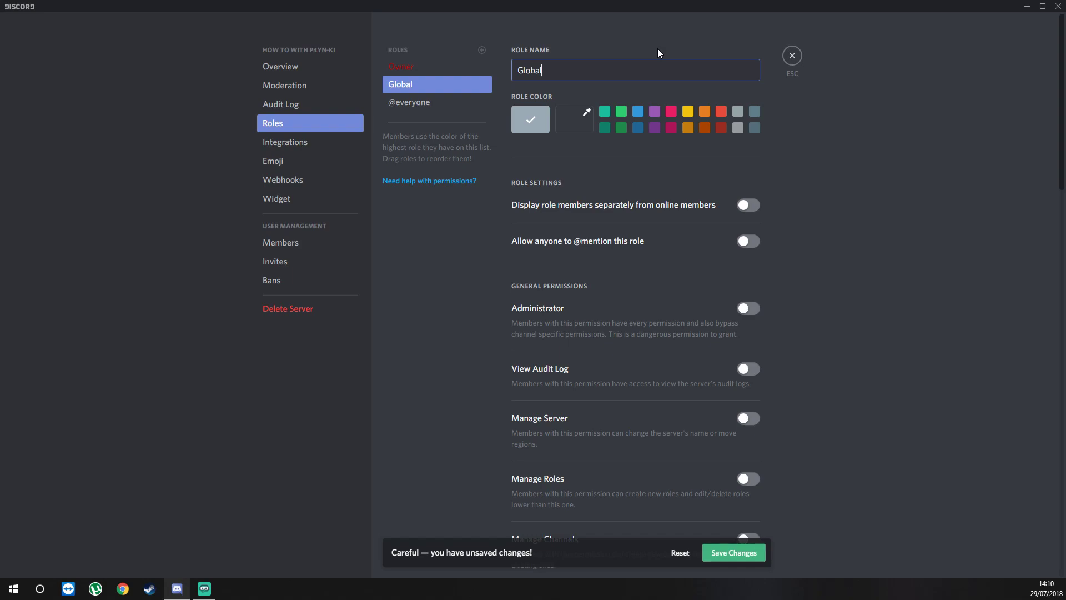
pyautogui.write(' Admins')
pyautogui.click(637, 114)
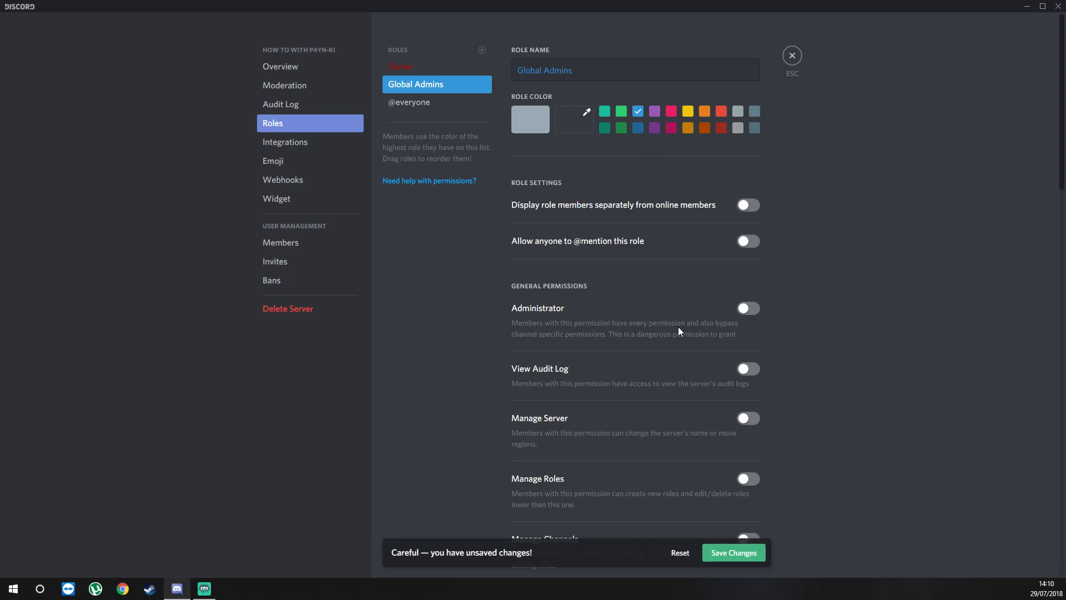
pyautogui.scroll(-3, 648, 348)
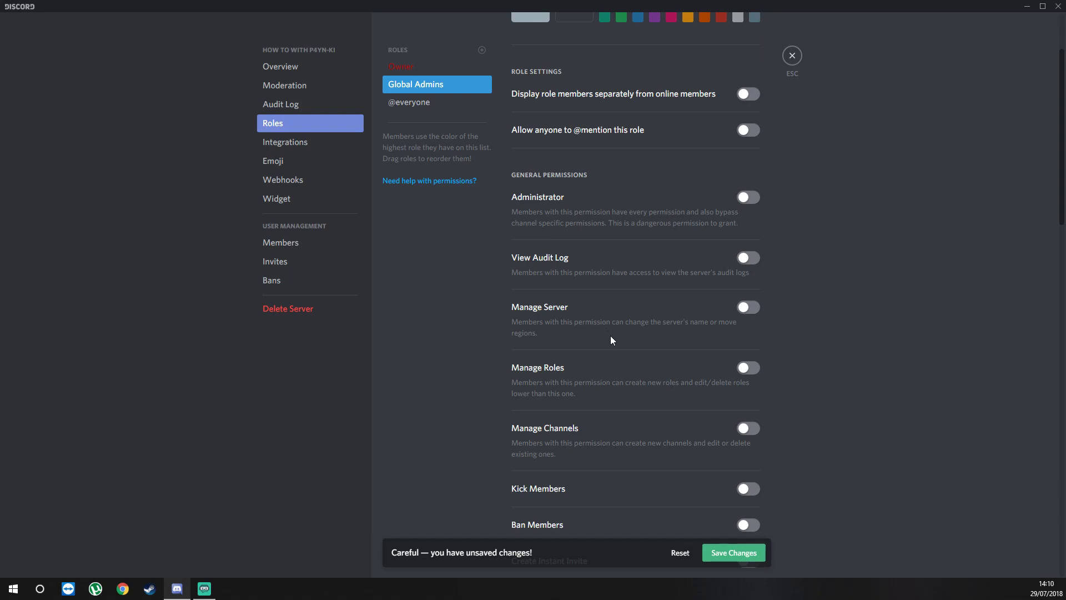
pyautogui.scroll(3, 551, 388)
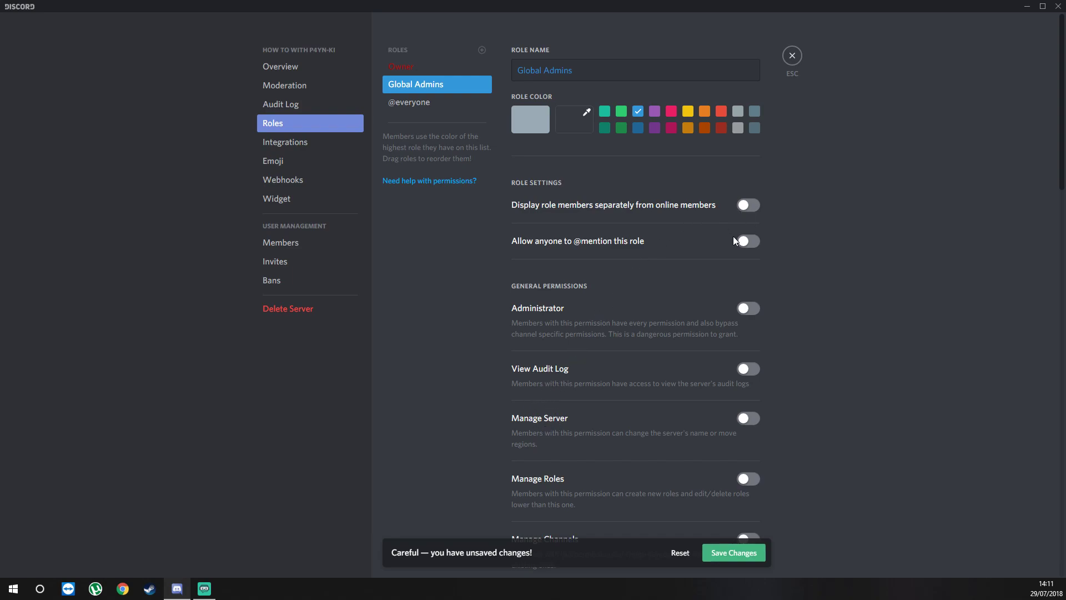
pyautogui.click(747, 209)
pyautogui.click(753, 243)
# Enable View Audit Log, Kick Members, Ban Members and Manage Nicknames for the Global Admins role.
pyautogui.scroll(-3, 687, 273)
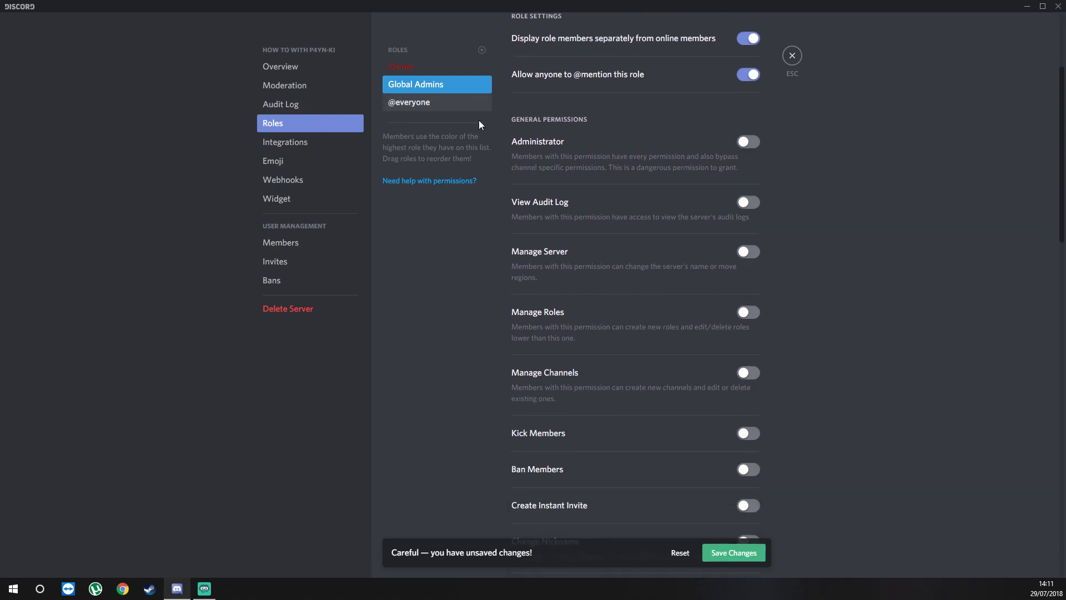
pyautogui.click(748, 205)
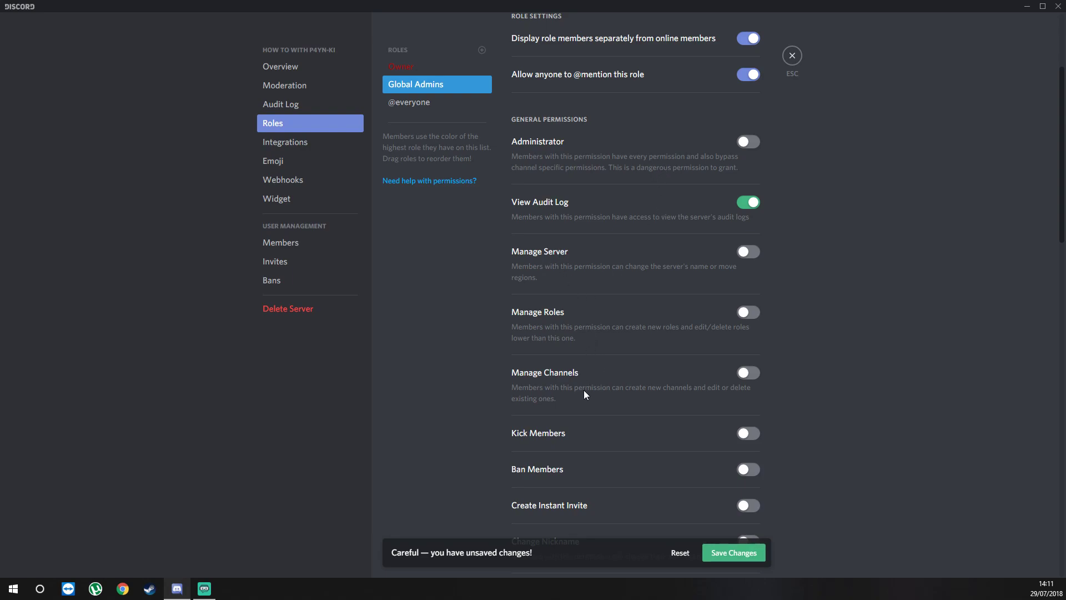
pyautogui.scroll(-3, 584, 394)
pyautogui.click(751, 272)
pyautogui.click(750, 304)
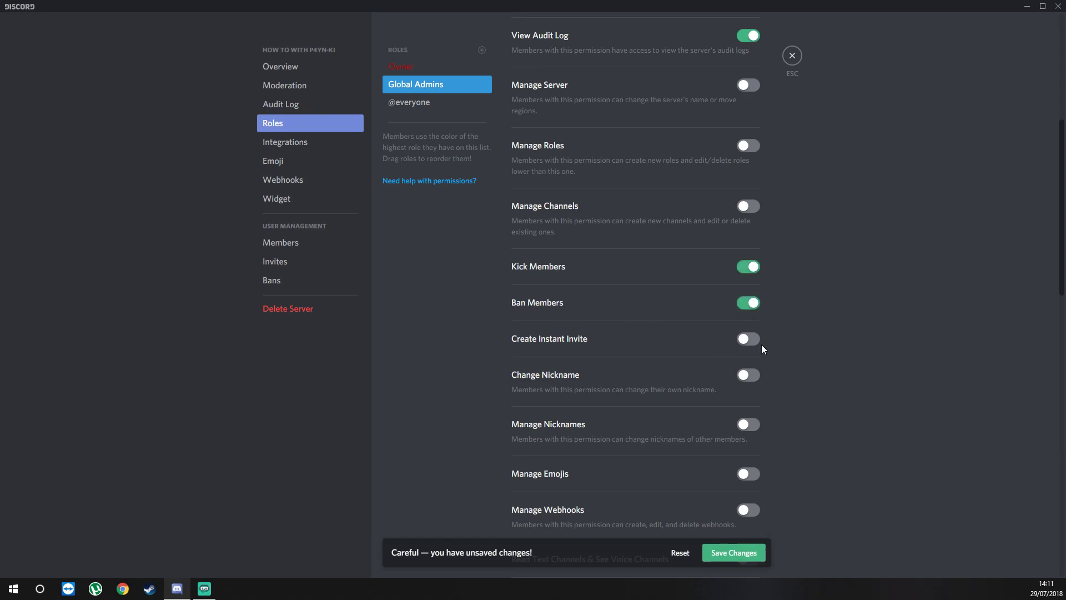
pyautogui.scroll(-6, 653, 392)
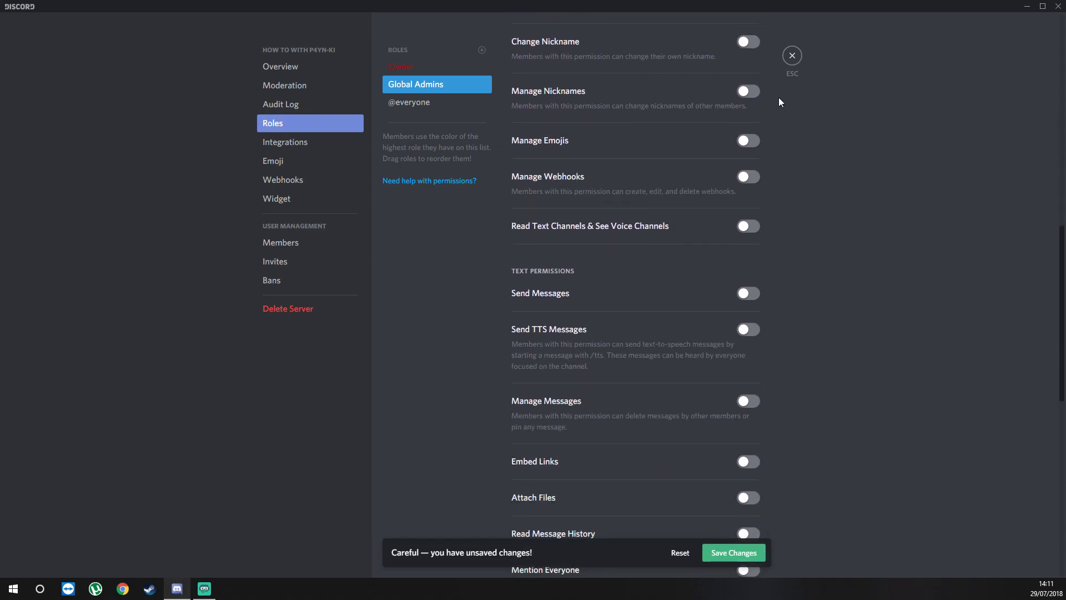
pyautogui.click(749, 94)
# Check the remaining Global Admins permissions and save the role's changes.
pyautogui.scroll(-6, 688, 341)
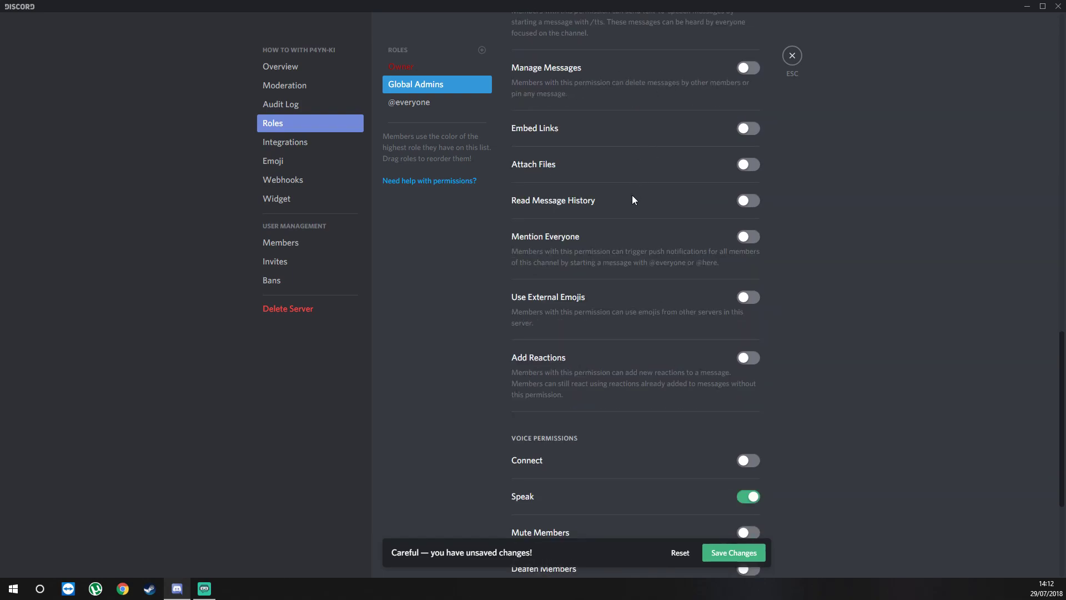
pyautogui.scroll(-4, 628, 309)
pyautogui.scroll(5, 625, 330)
pyautogui.scroll(12, 625, 330)
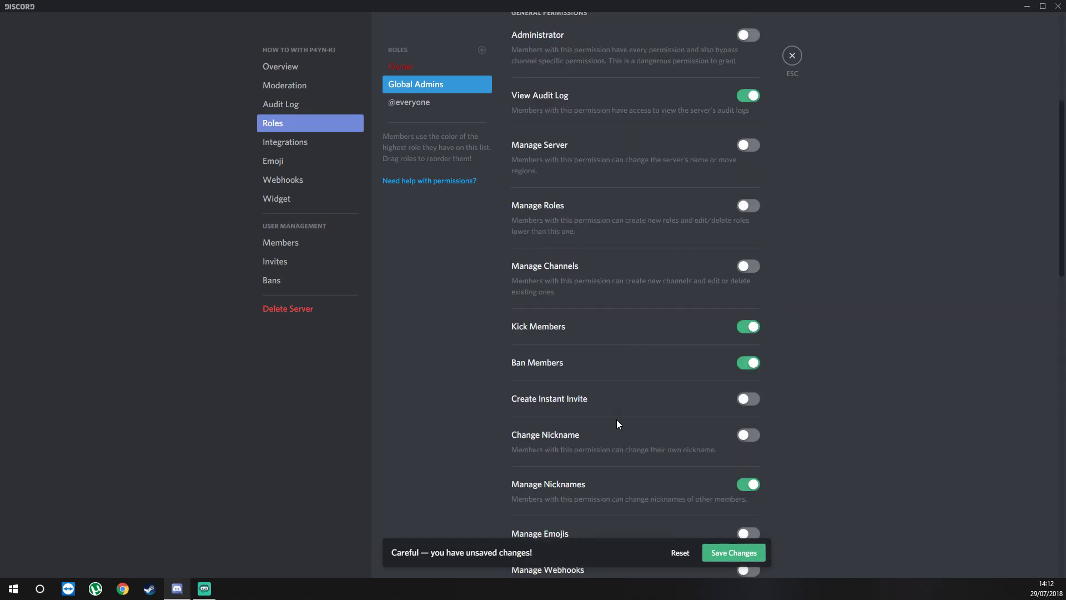
pyautogui.scroll(5, 614, 383)
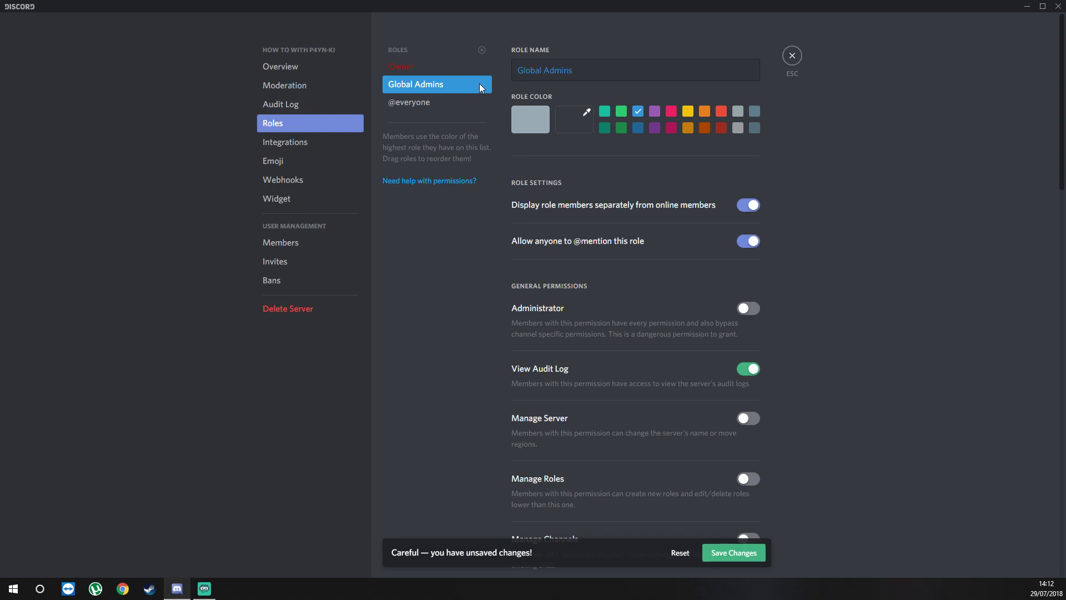
pyautogui.click(747, 553)
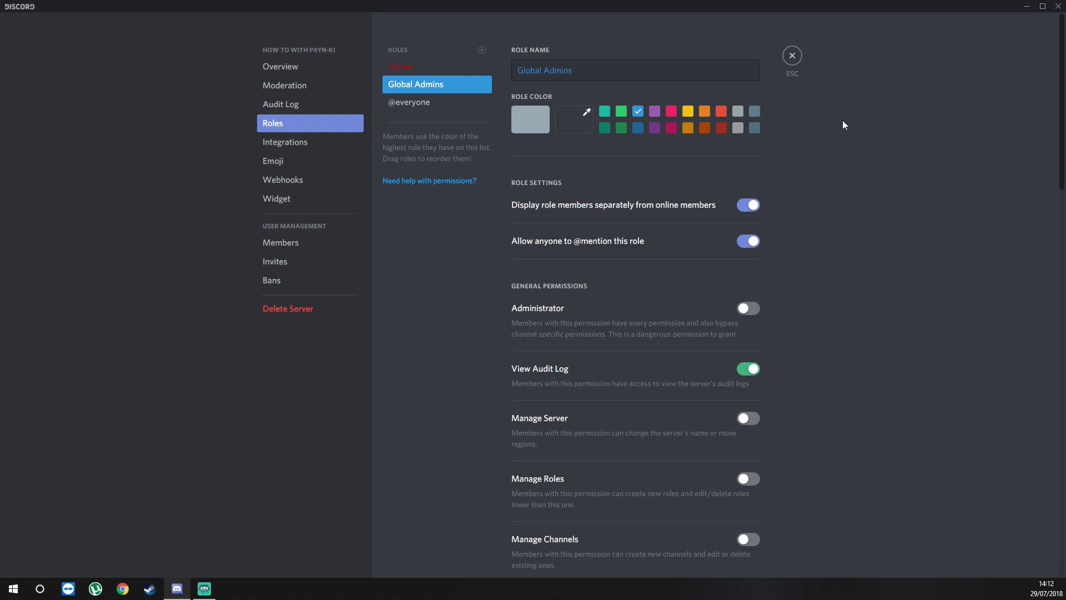
# Add a role named Maintenance and save it.
pyautogui.click(482, 52)
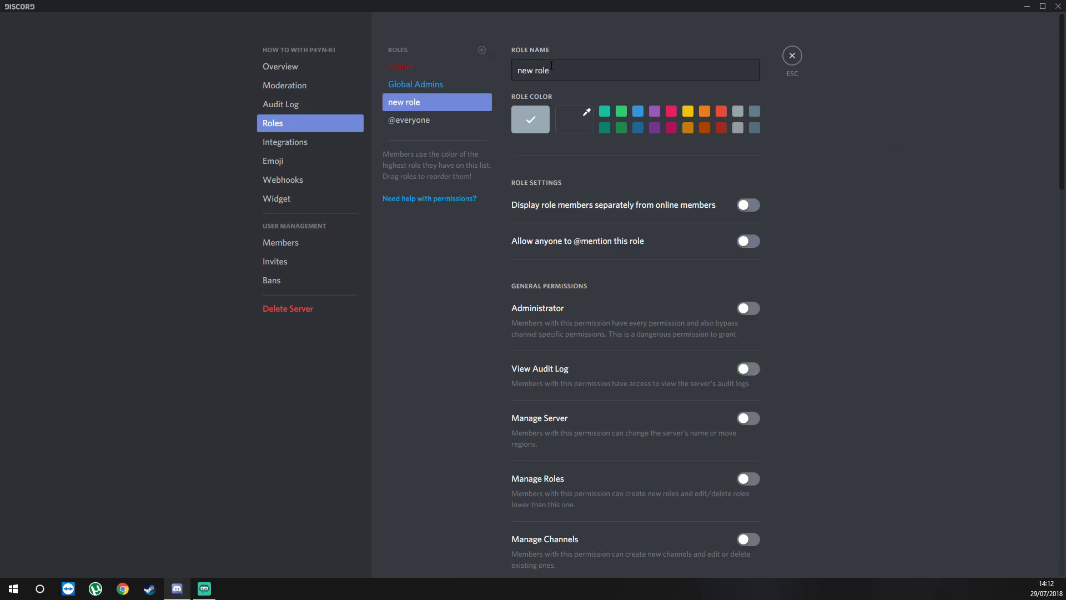
pyautogui.write('Mainte')
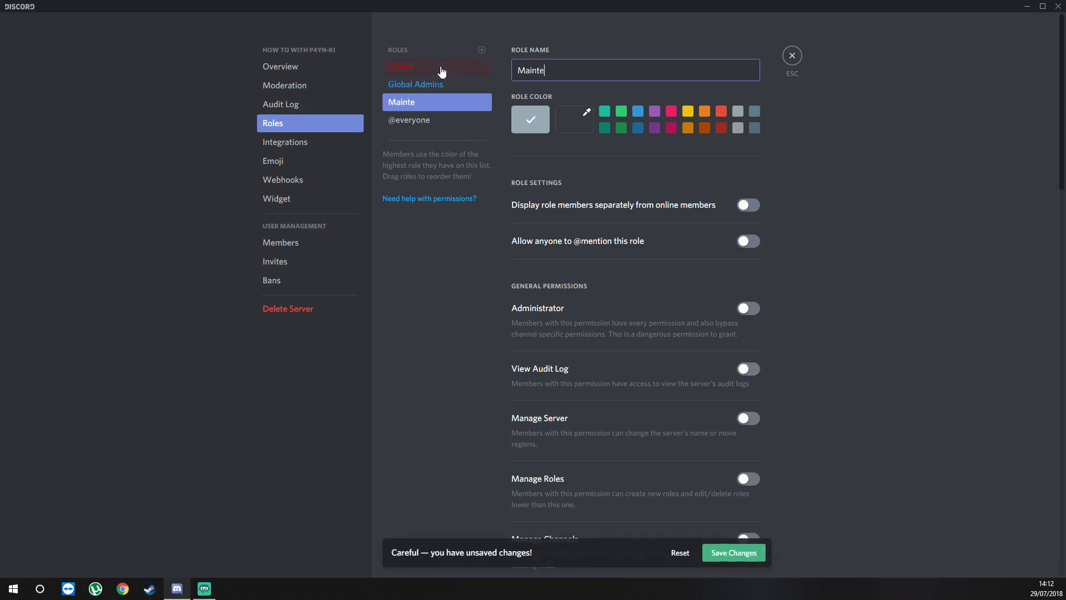
pyautogui.write('nance')
pyautogui.click(734, 553)
# Move the Maintenance role above Global Admins in the role order and save the changes.
pyautogui.scroll(-3, 795, 408)
pyautogui.scroll(3, 466, 153)
pyautogui.moveTo(419, 102)
pyautogui.mouseDown()
pyautogui.moveTo(419, 71)
pyautogui.moveTo(432, 105)
pyautogui.mouseUp()
pyautogui.click(733, 553)
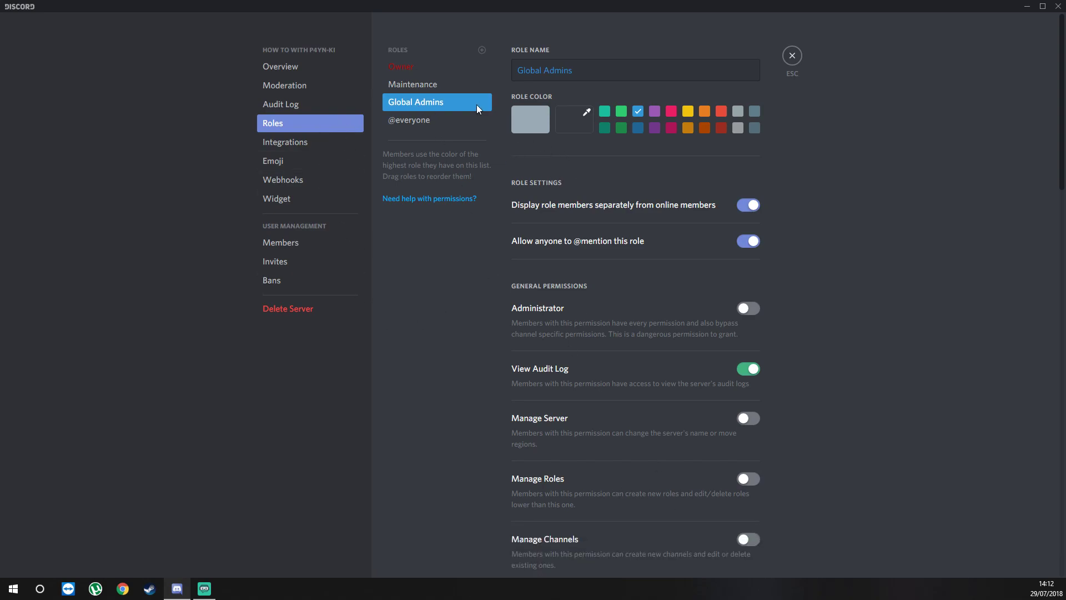
# Grant the Maintenance role the Administrator permission and save the changes.
pyautogui.click(446, 85)
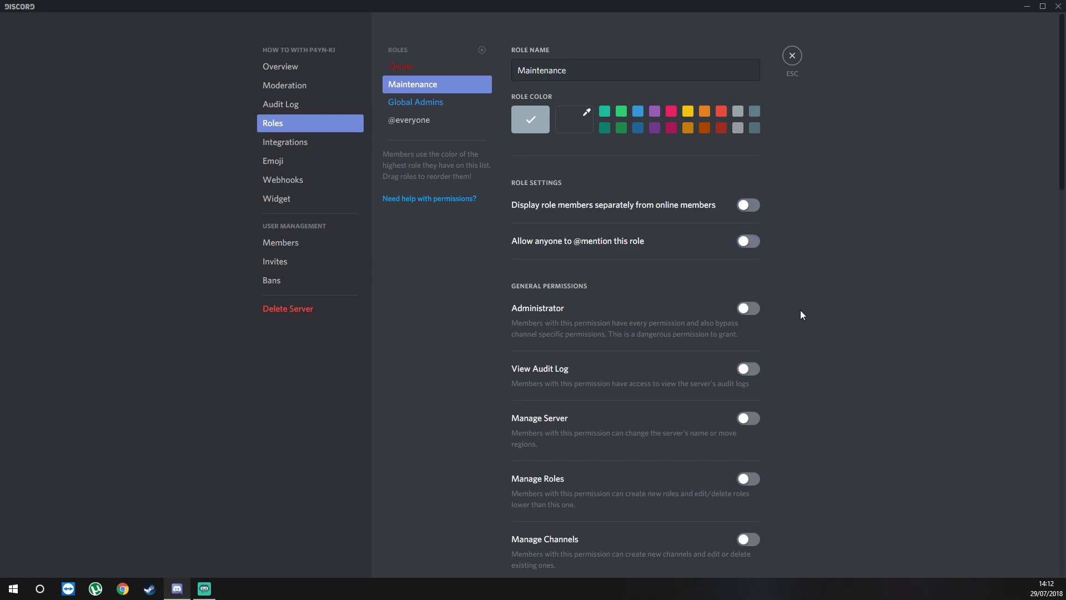
pyautogui.click(748, 308)
pyautogui.scroll(-10, 809, 422)
pyautogui.scroll(-10, 808, 427)
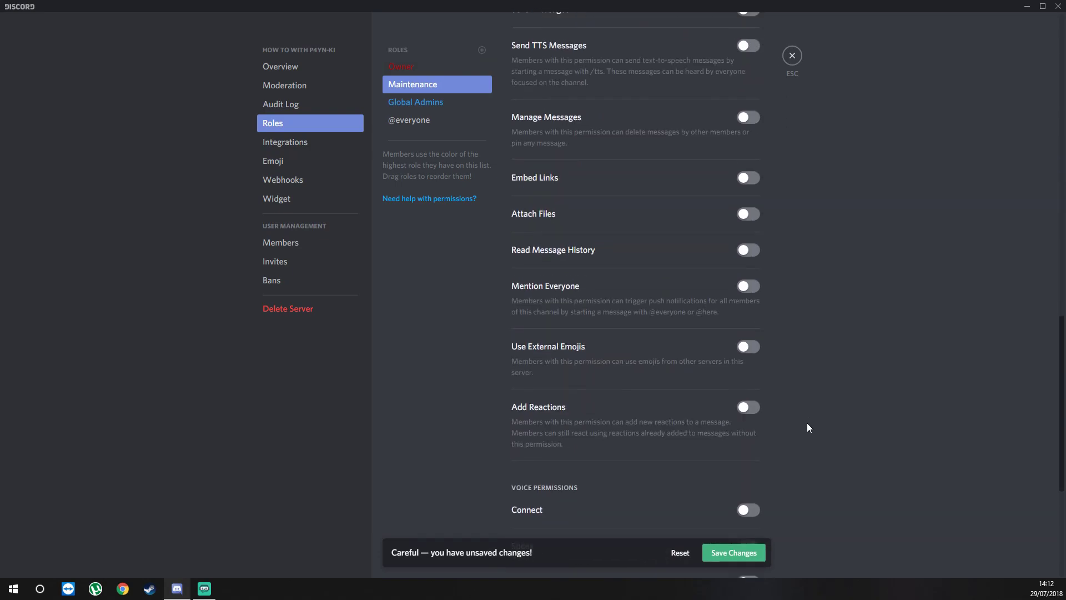
pyautogui.click(705, 547)
pyautogui.scroll(20, 672, 498)
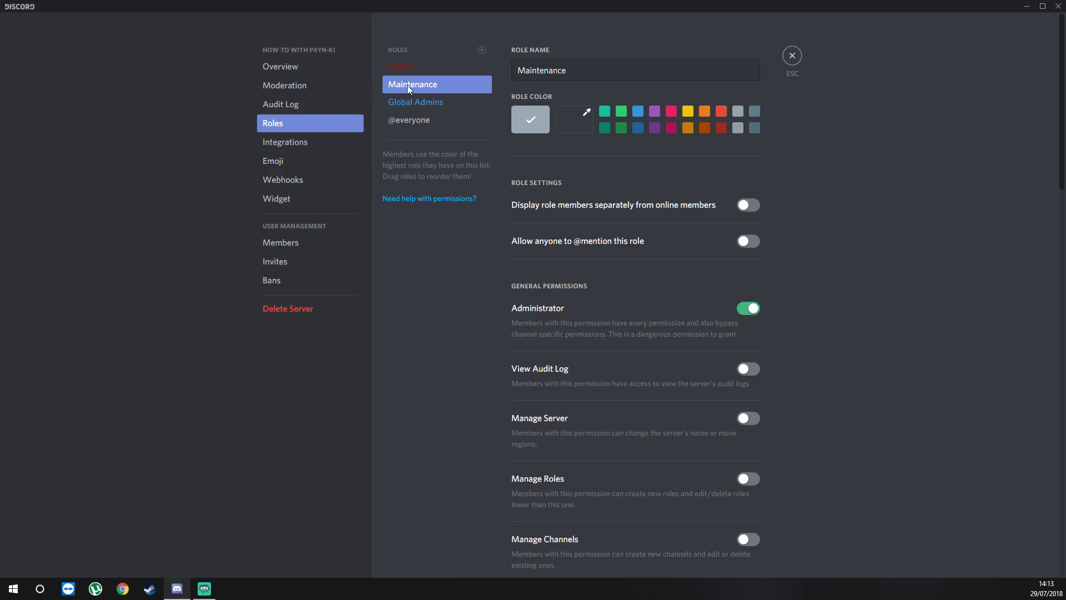
pyautogui.scroll(-20, 681, 351)
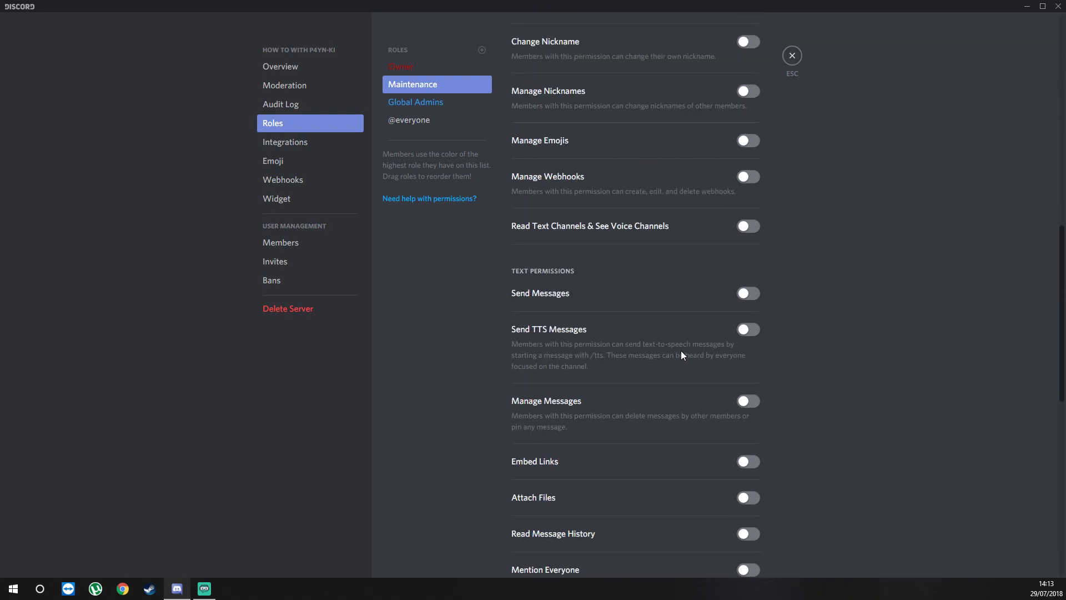
pyautogui.scroll(-2, 685, 475)
pyautogui.scroll(20, 684, 491)
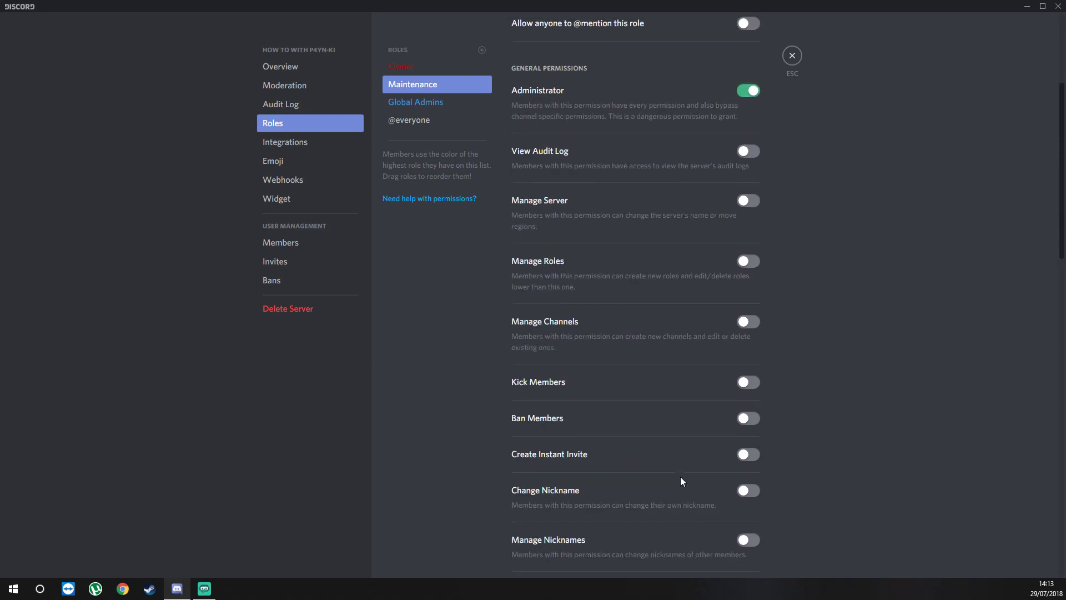
pyautogui.click(426, 120)
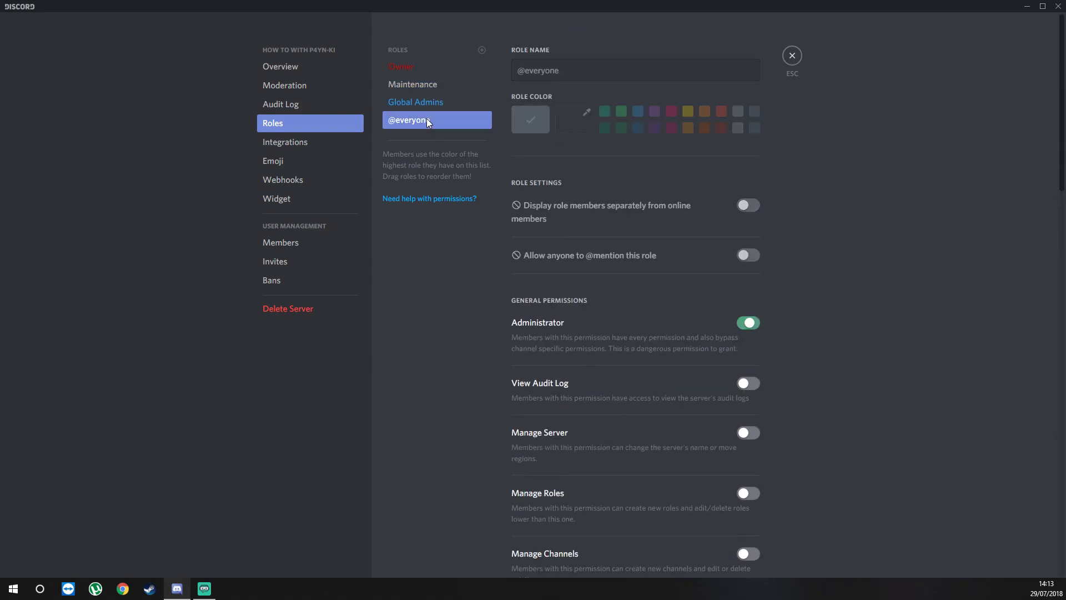
pyautogui.click(474, 105)
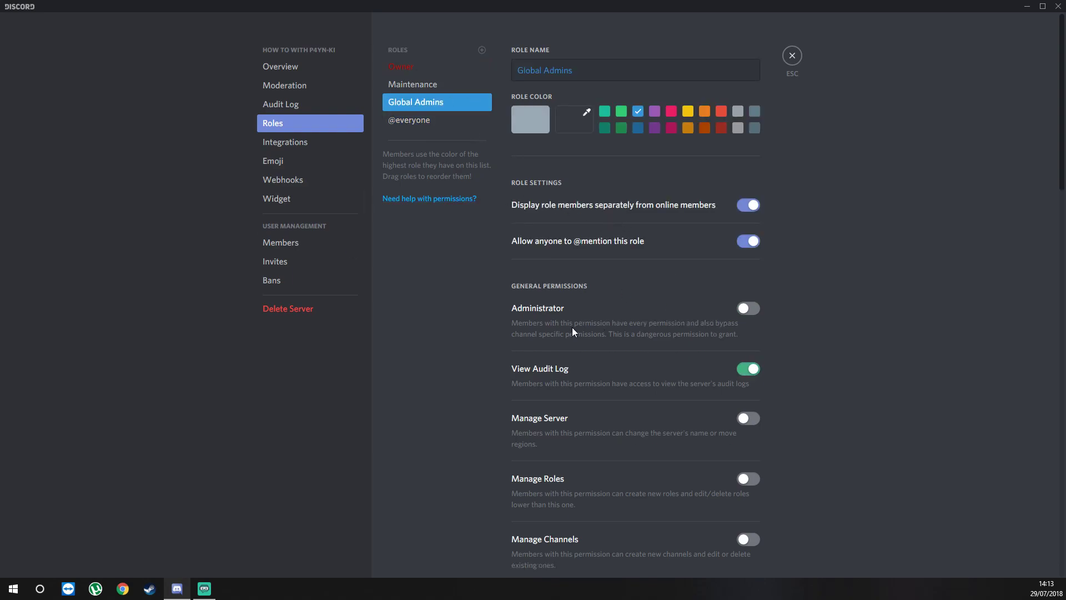
# Add a role named BOTS with the dark yellow preset color and place it above Global Admins.
pyautogui.click(483, 52)
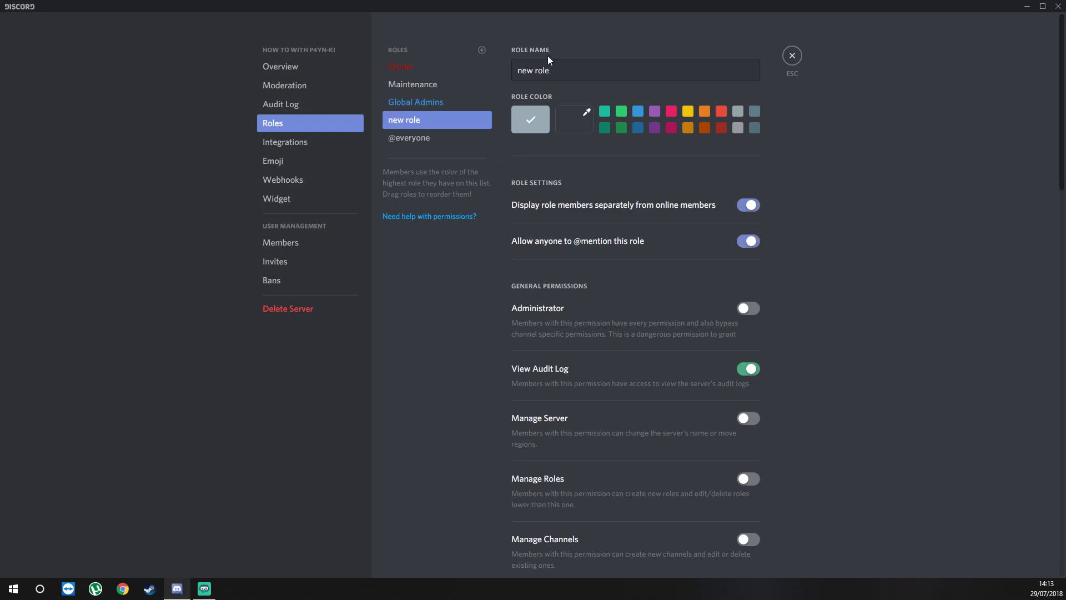
pyautogui.write('BOTs')
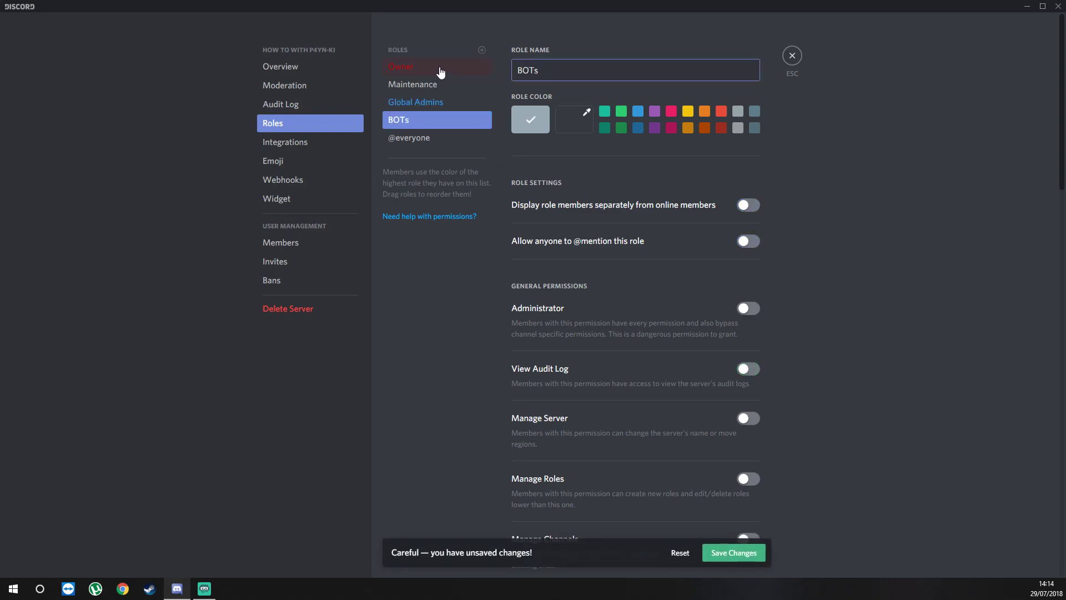
pyautogui.press('BackSpace')
pyautogui.write('S')
pyautogui.click(687, 133)
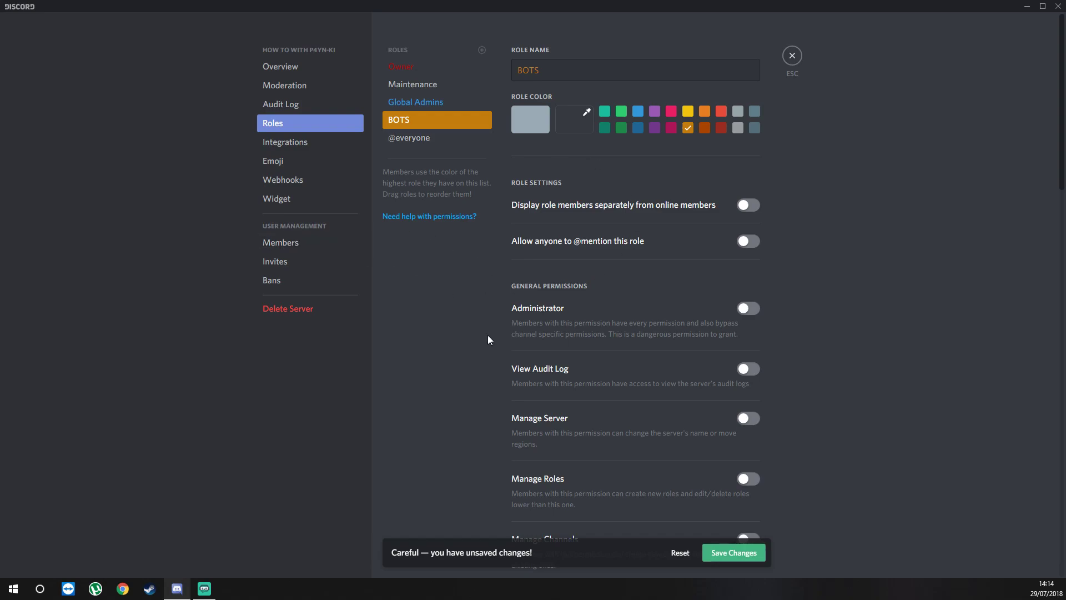
pyautogui.moveTo(415, 118); pyautogui.dragTo(417, 98)
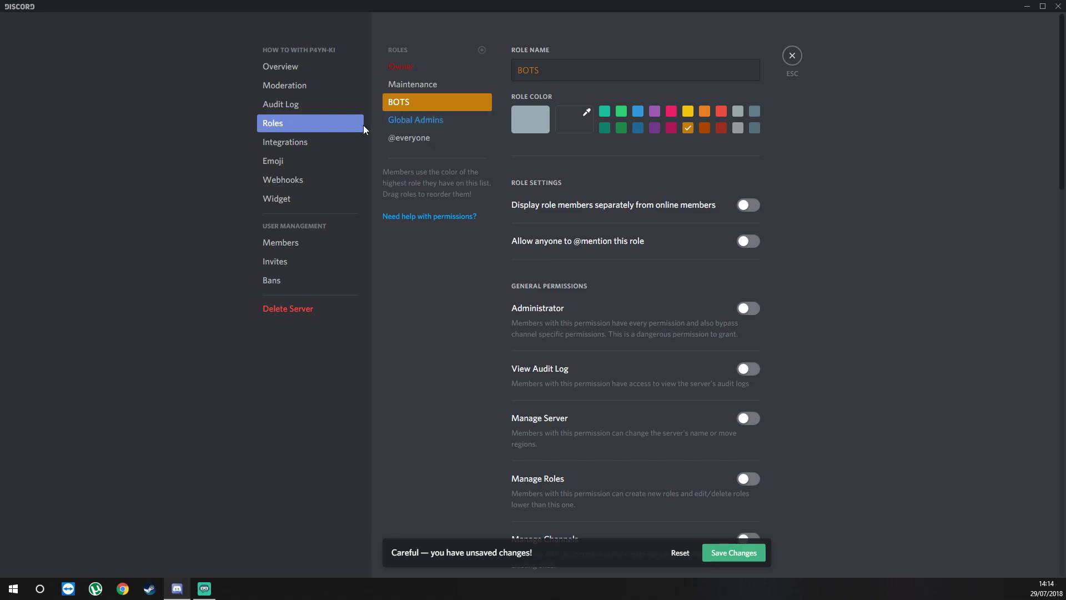
# Grant the BOTS role the Administrator permission and look over its other permissions.
pyautogui.scroll(-4, 574, 357)
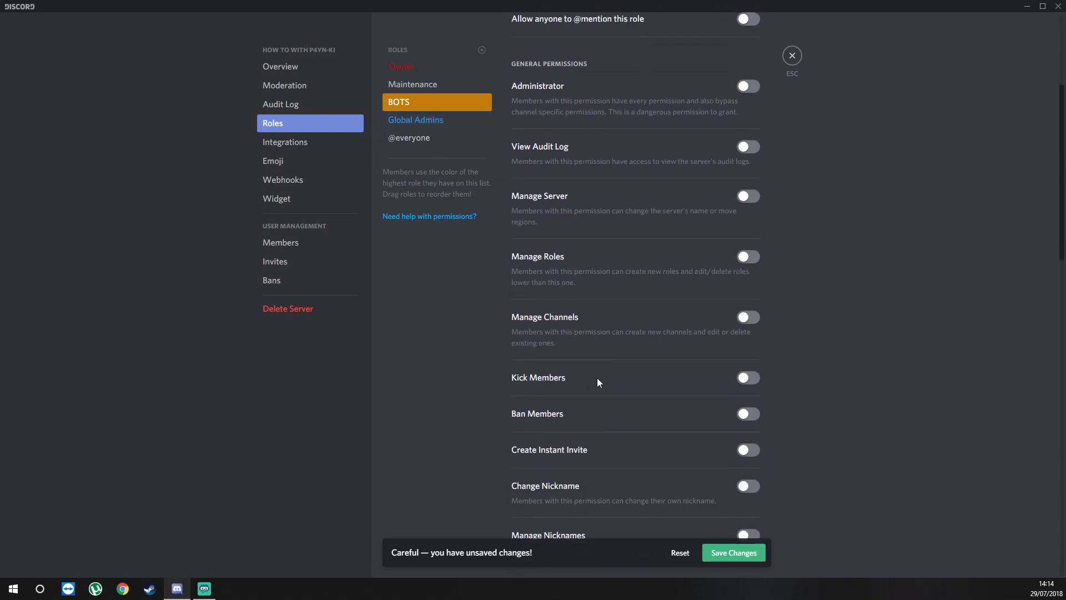
pyautogui.scroll(4, 676, 267)
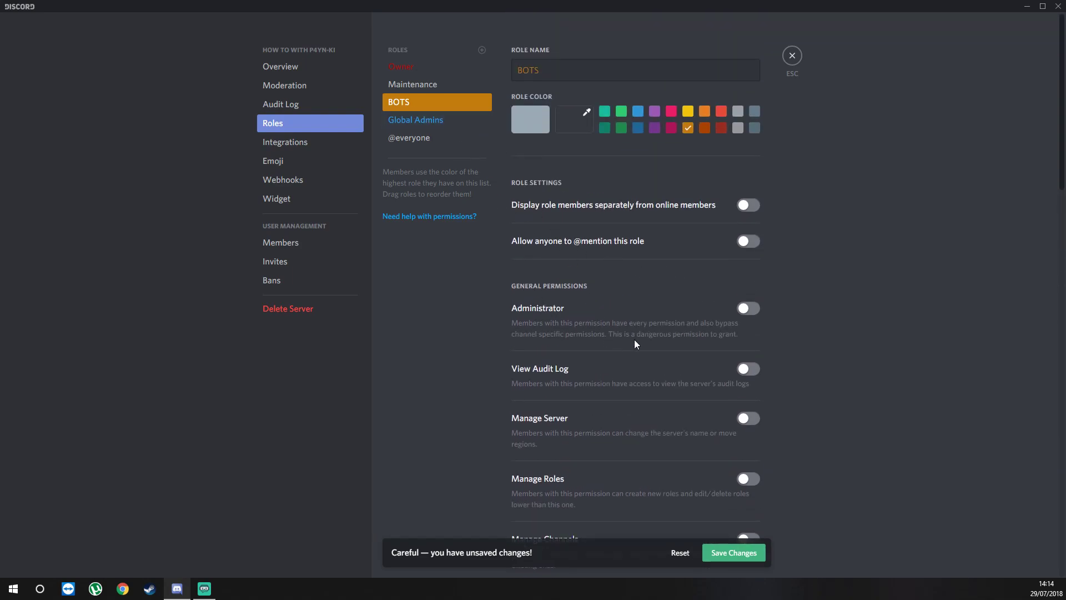
pyautogui.click(749, 309)
pyautogui.scroll(-5, 678, 409)
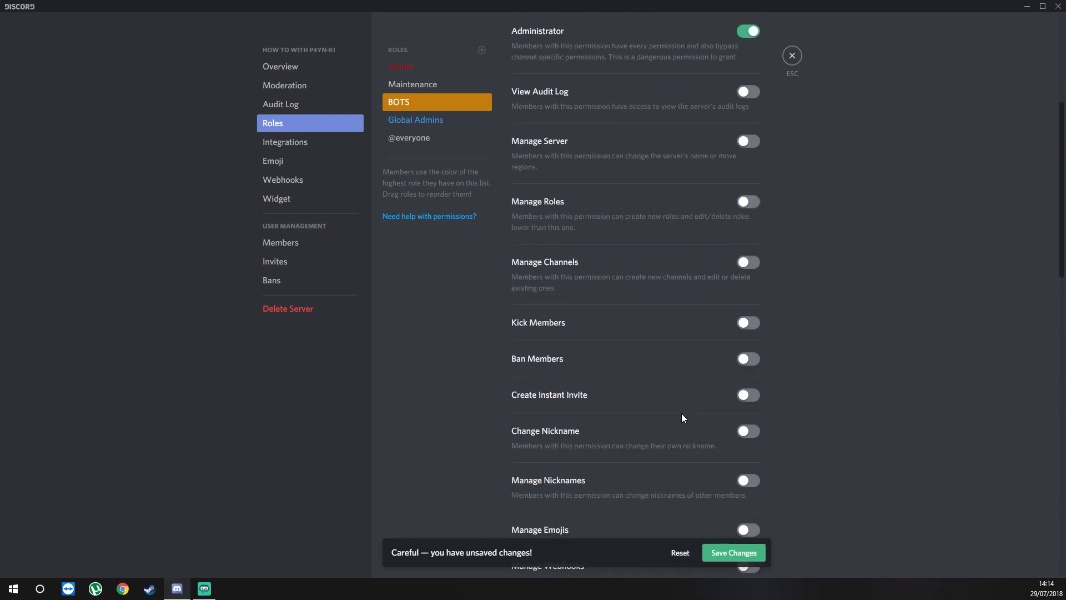
pyautogui.scroll(5, 683, 413)
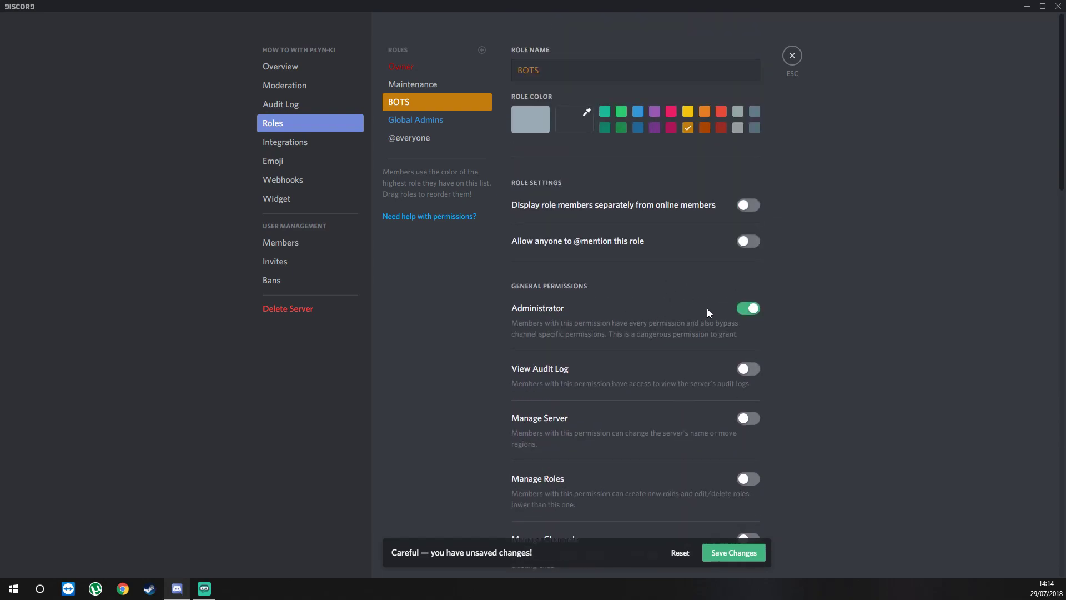
pyautogui.scroll(-6, 792, 378)
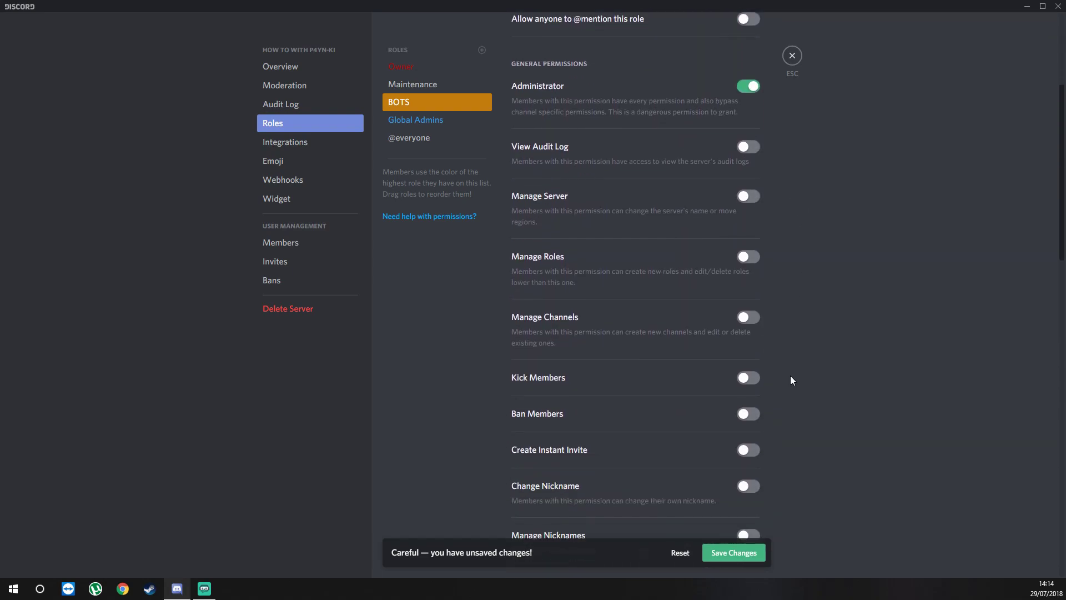
# Turn off the Administrator permission for the BOTS role, save the changes and close the server settings.
pyautogui.scroll(-7, 791, 375)
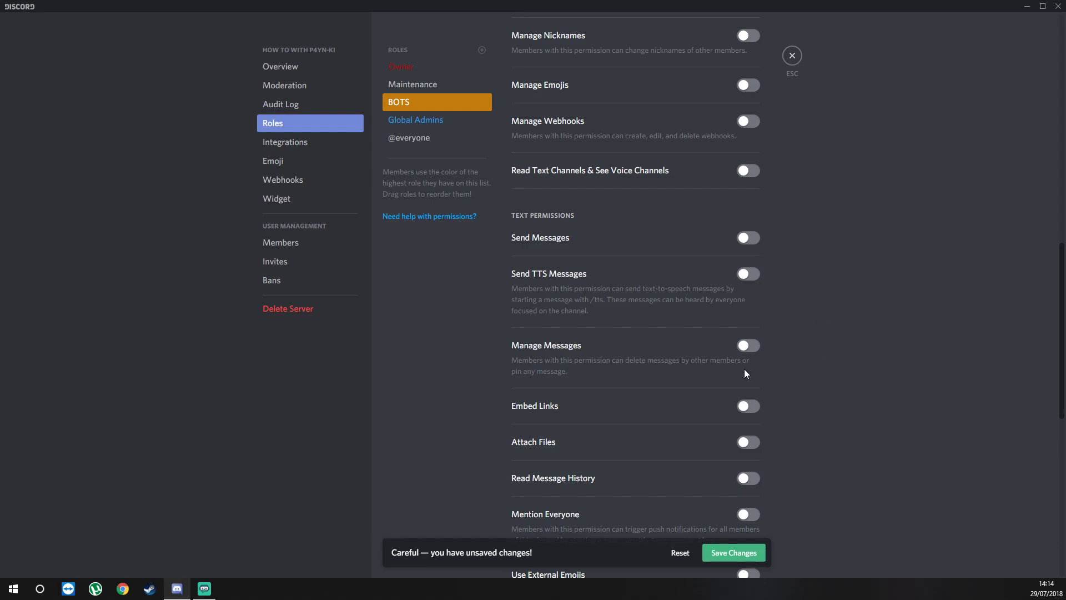
pyautogui.scroll(-4, 745, 375)
pyautogui.scroll(-3, 688, 309)
pyautogui.scroll(20, 689, 309)
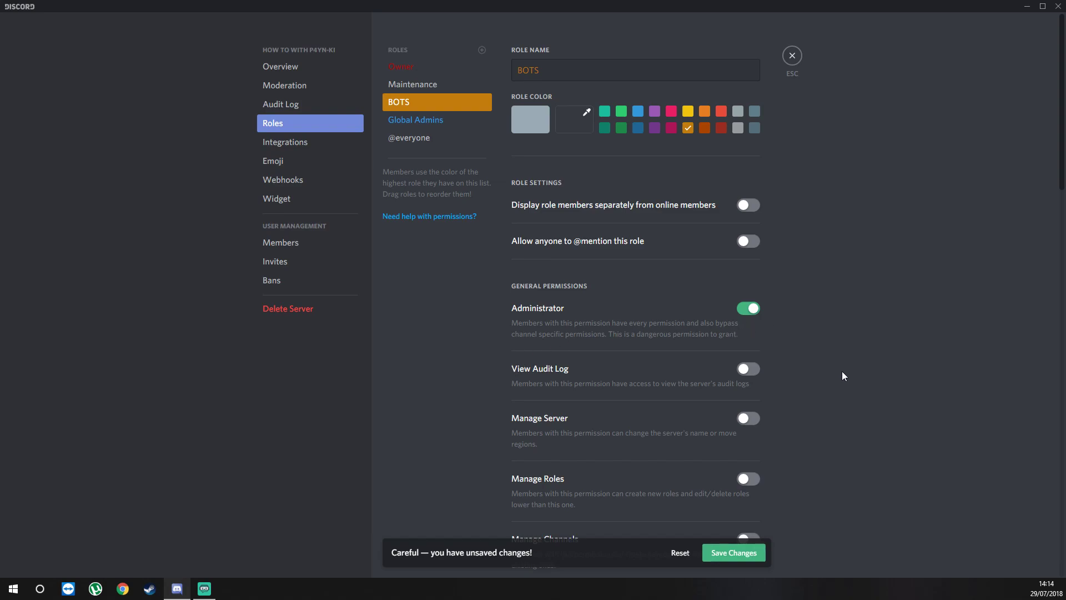
pyautogui.click(748, 308)
pyautogui.scroll(-5, 655, 411)
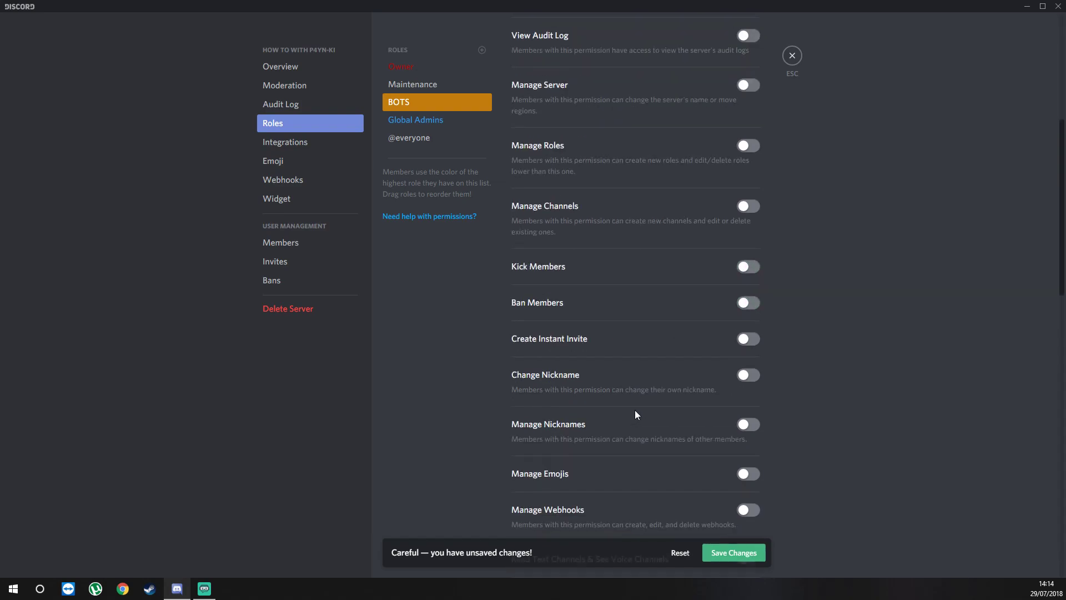
pyautogui.scroll(-13, 636, 411)
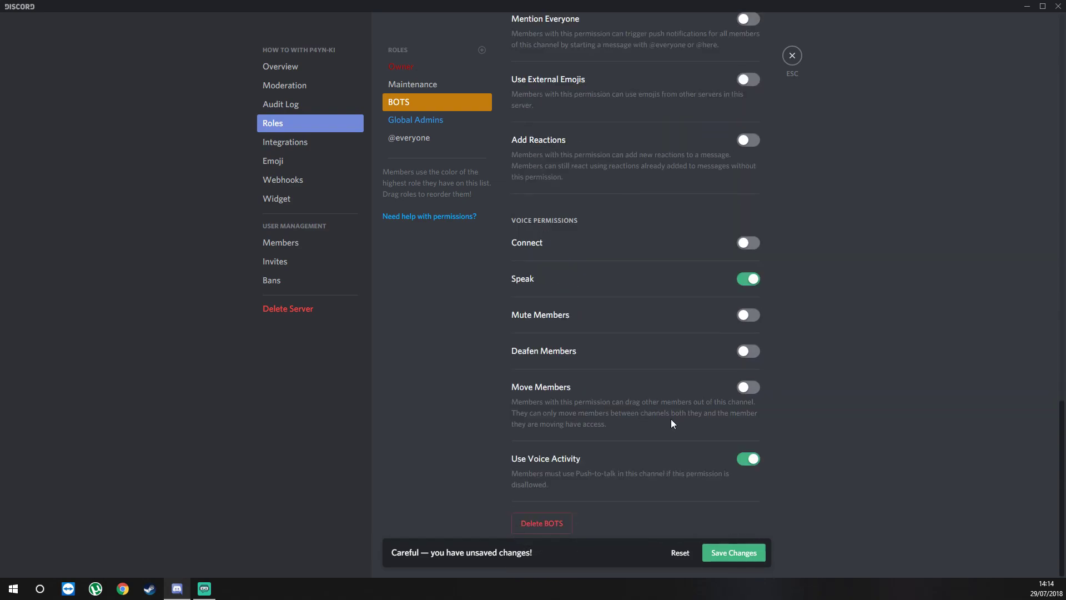
pyautogui.click(731, 551)
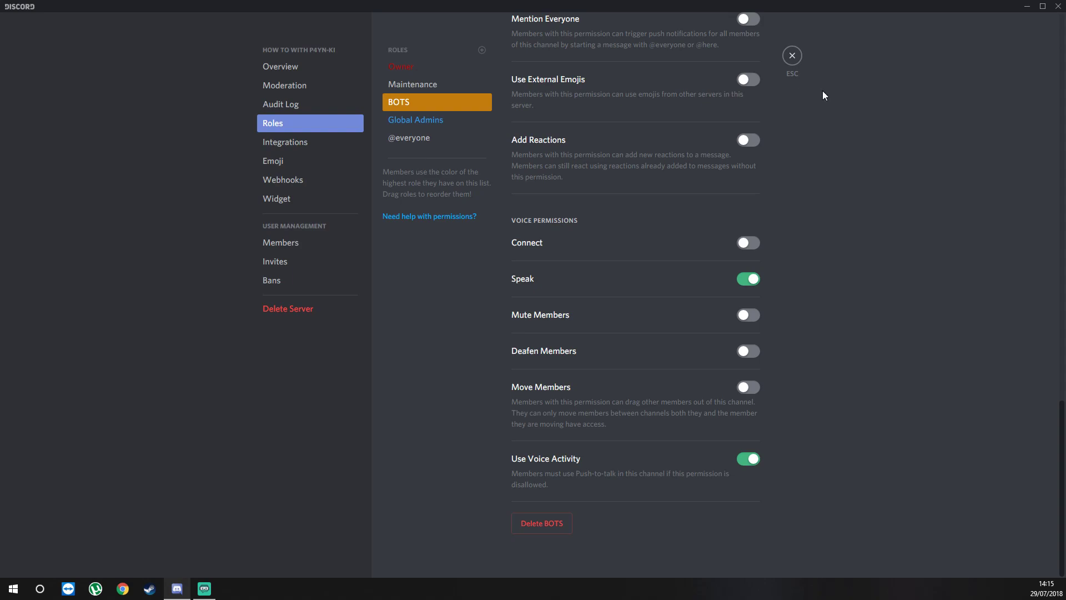
pyautogui.click(793, 55)
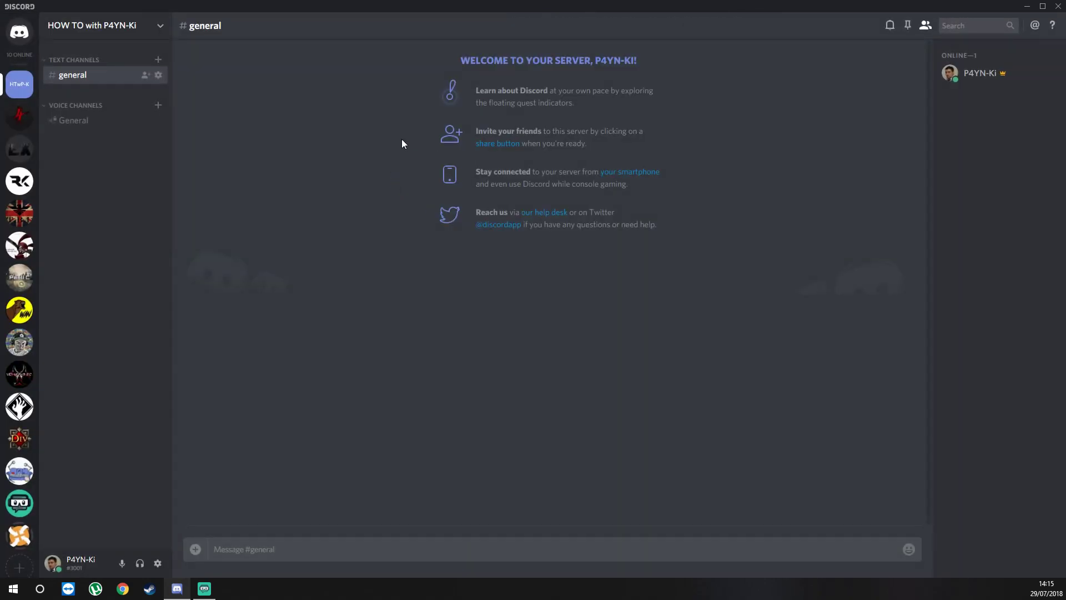
# Look at the roles that can be assigned to the server owner's account in the member list.
pyautogui.rightClick(969, 73)
pyautogui.moveTo(1001, 168)
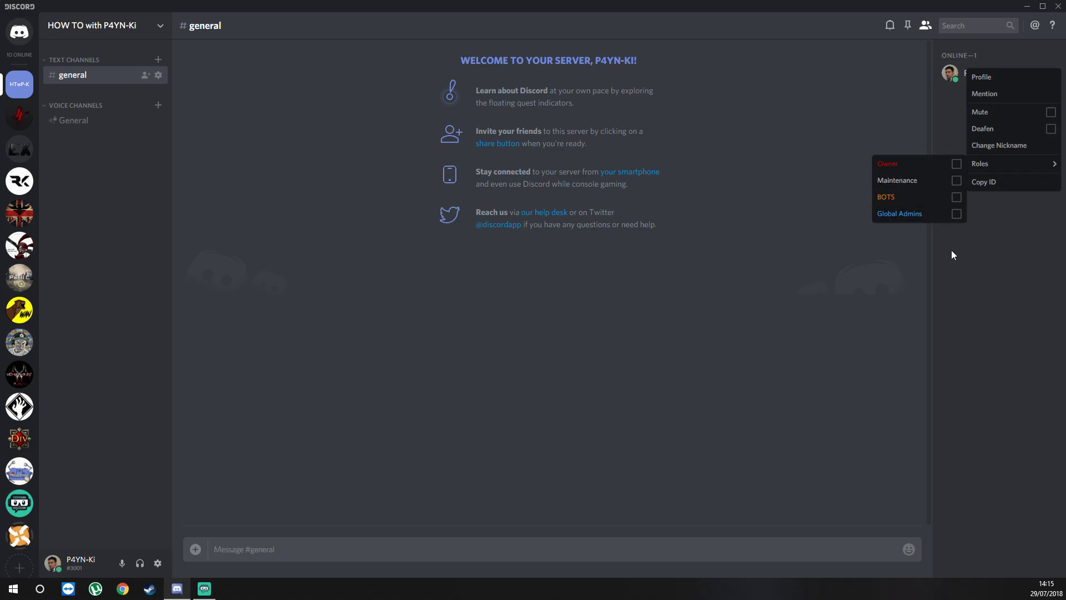
pyautogui.click(249, 151)
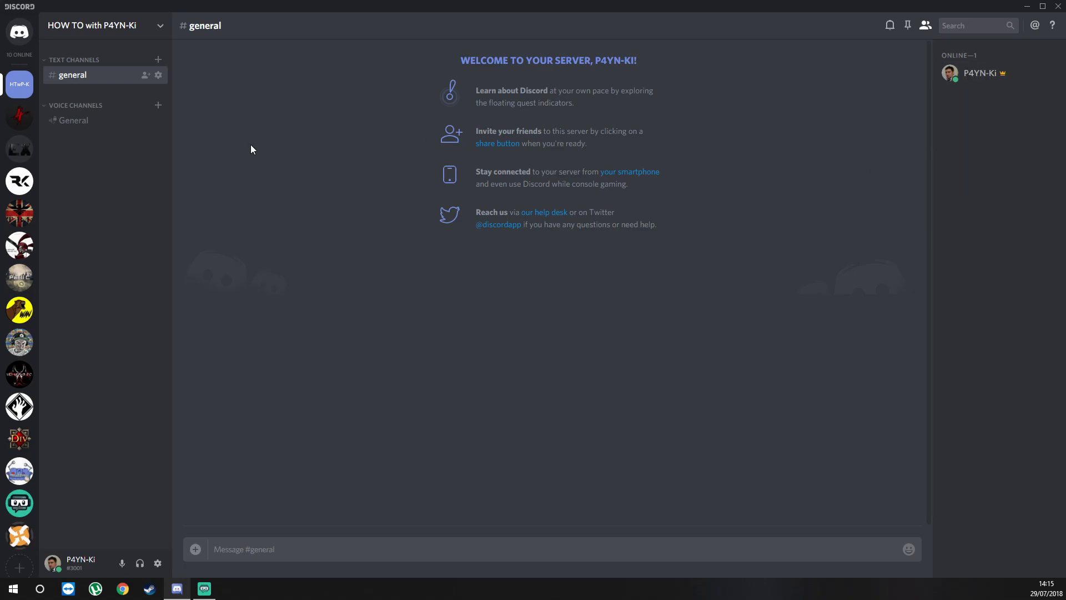
# Delete the General voice channel and the Voice Channels category.
pyautogui.rightClick(78, 124)
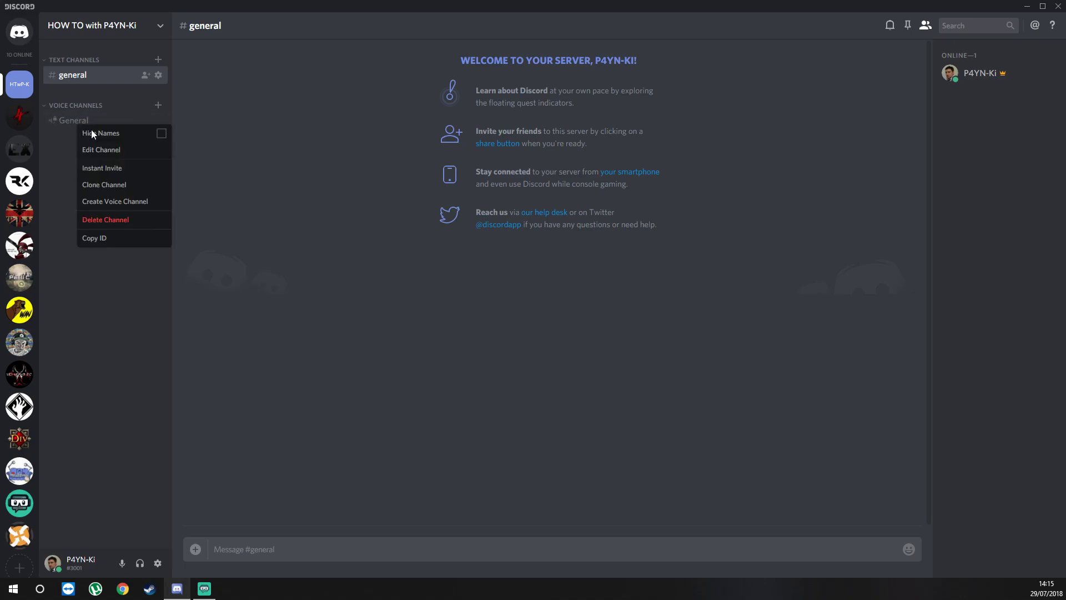
pyautogui.click(114, 220)
pyautogui.click(601, 323)
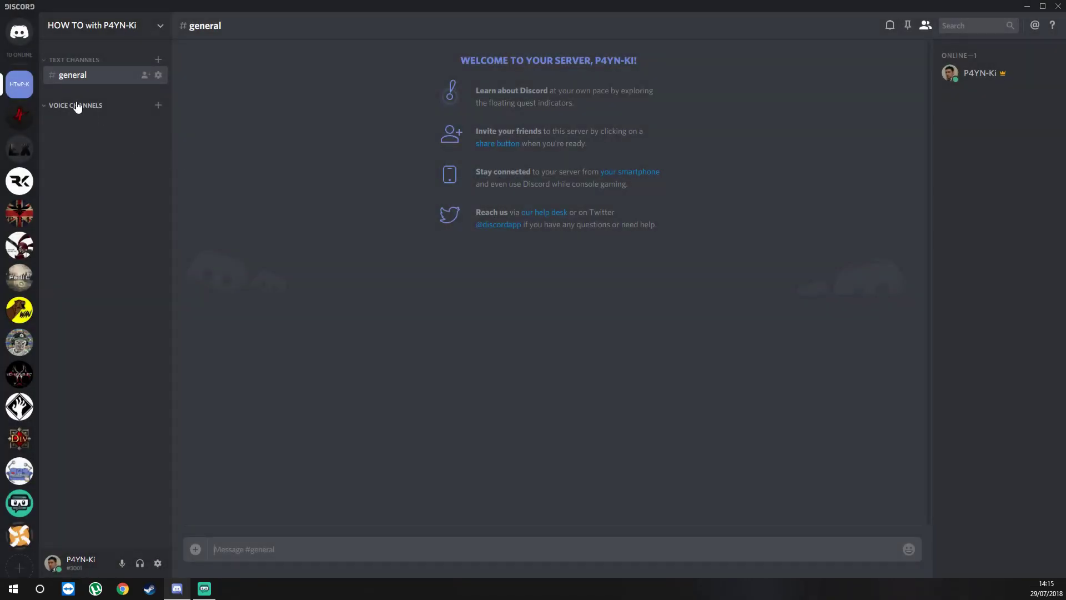
pyautogui.rightClick(78, 107)
pyautogui.click(145, 199)
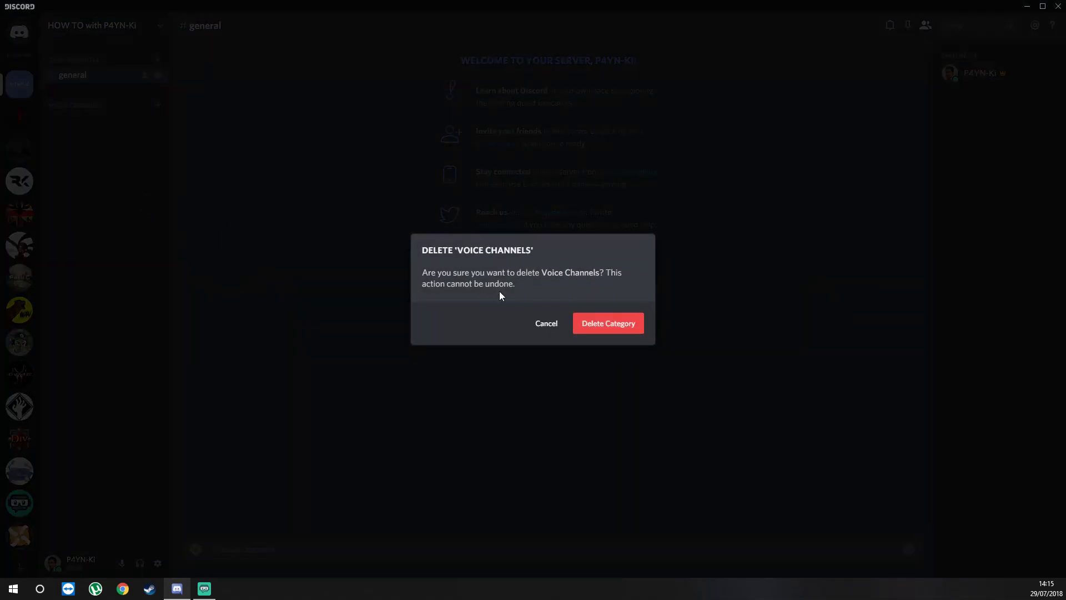
pyautogui.click(611, 322)
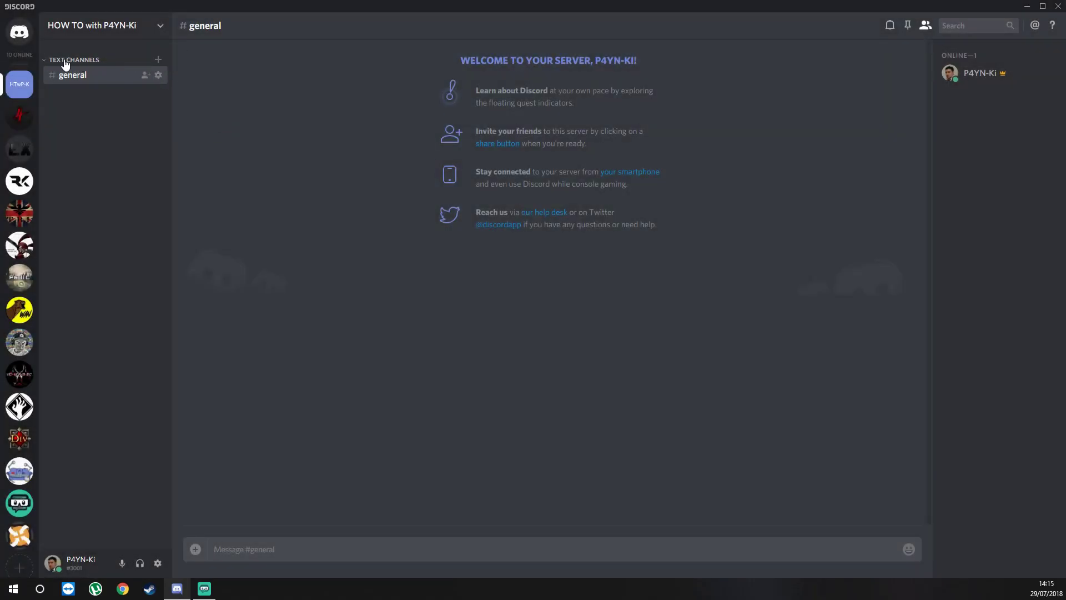
# Rename the Text Channels category as "==== Text Channels ====" and save the changes.
pyautogui.rightClick(85, 65)
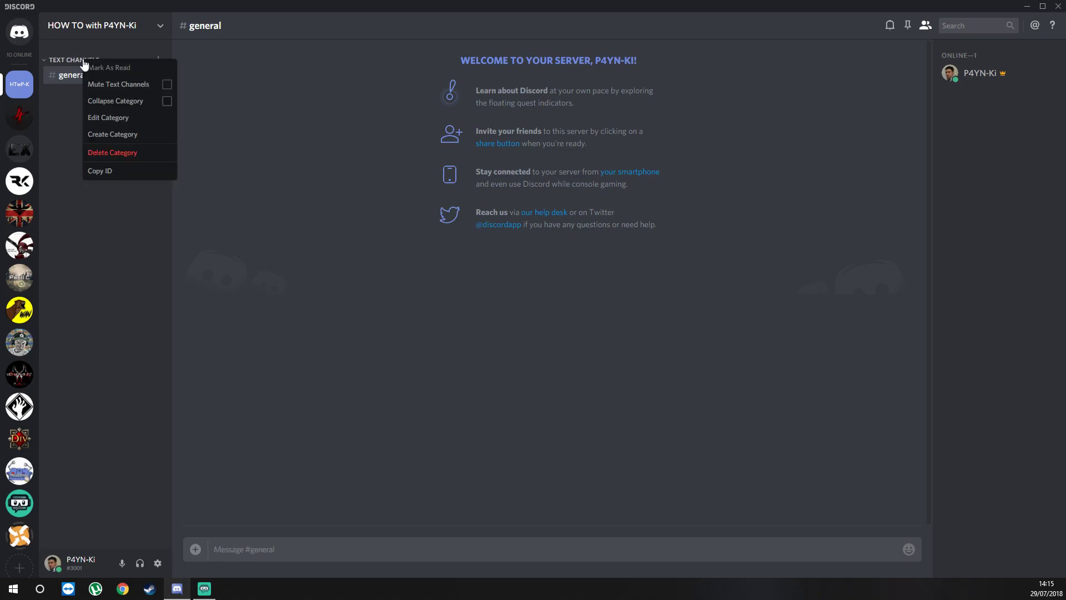
pyautogui.click(131, 122)
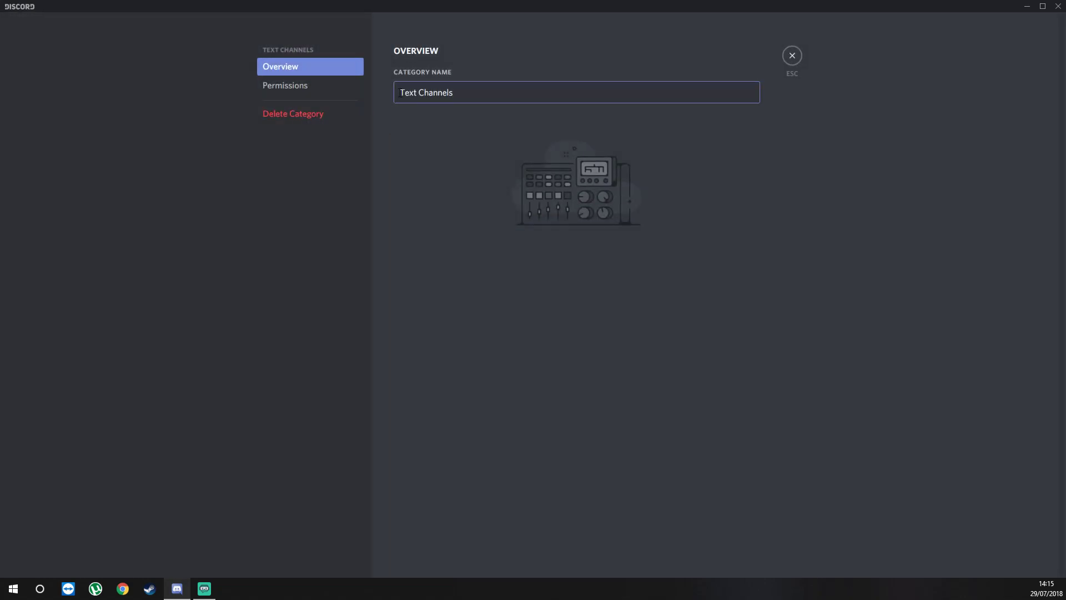
pyautogui.write('==== ')
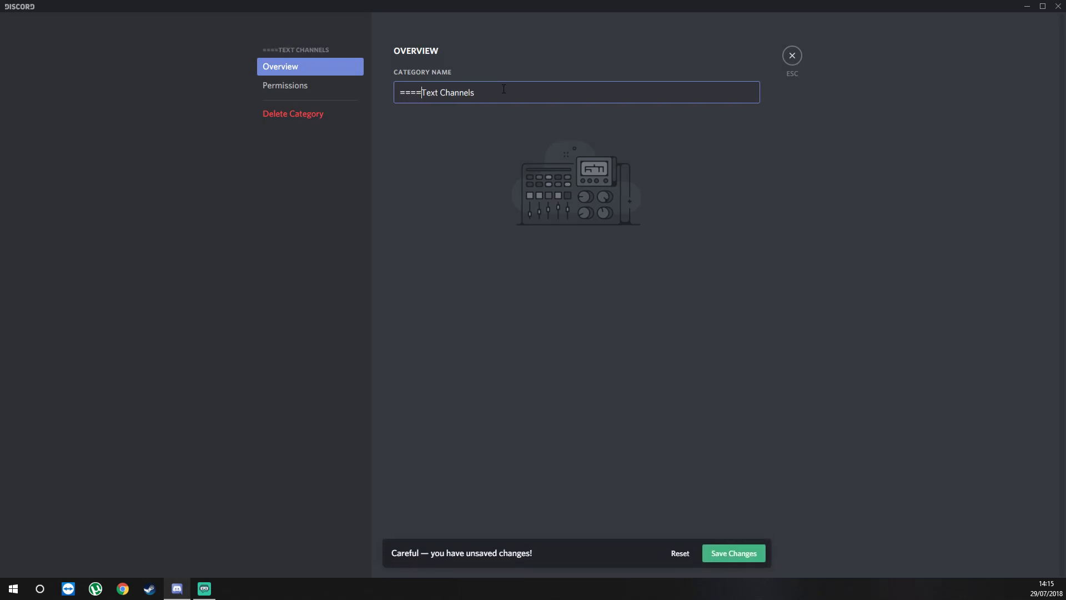
pyautogui.write('====')
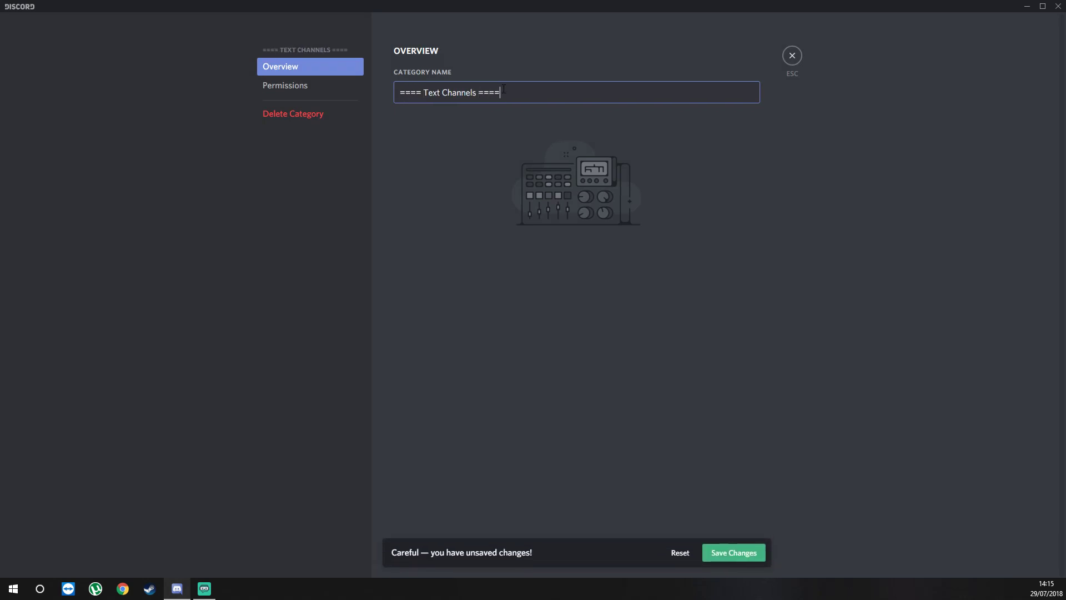
pyautogui.click(722, 553)
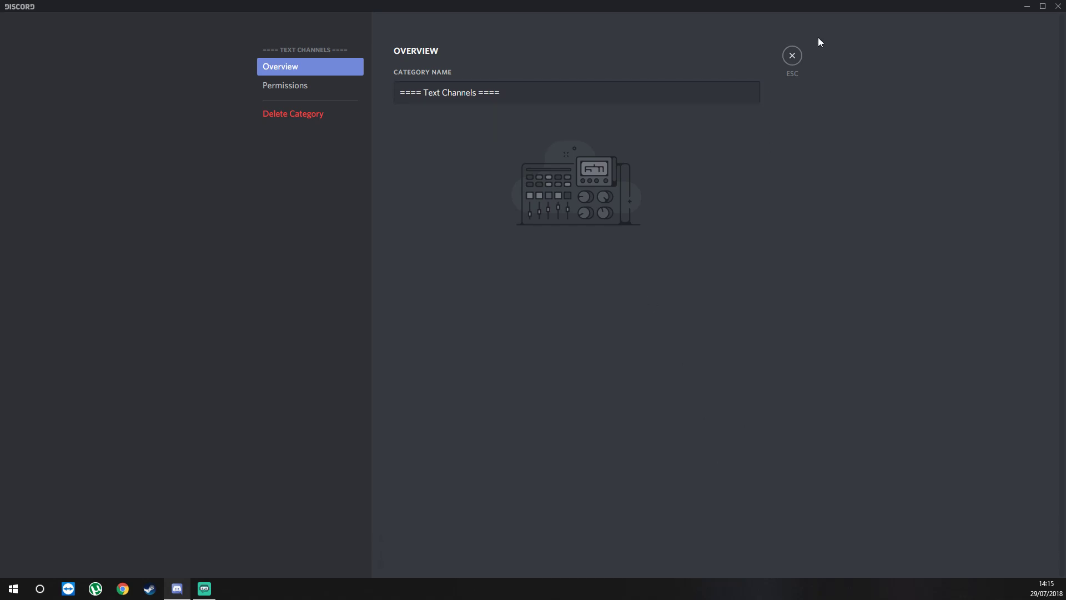
pyautogui.click(800, 58)
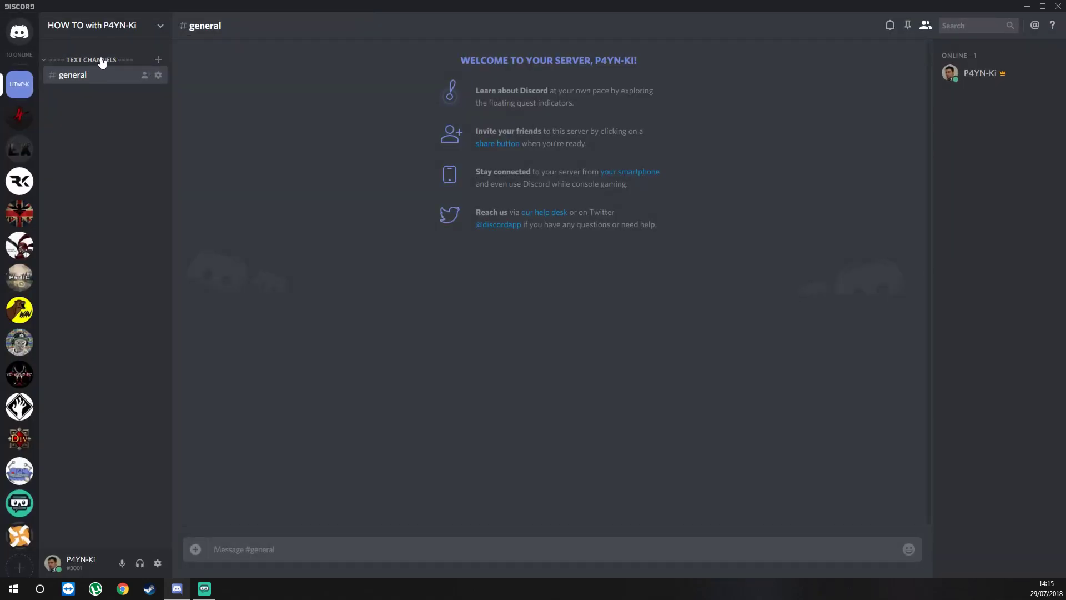
pyautogui.rightClick(85, 64)
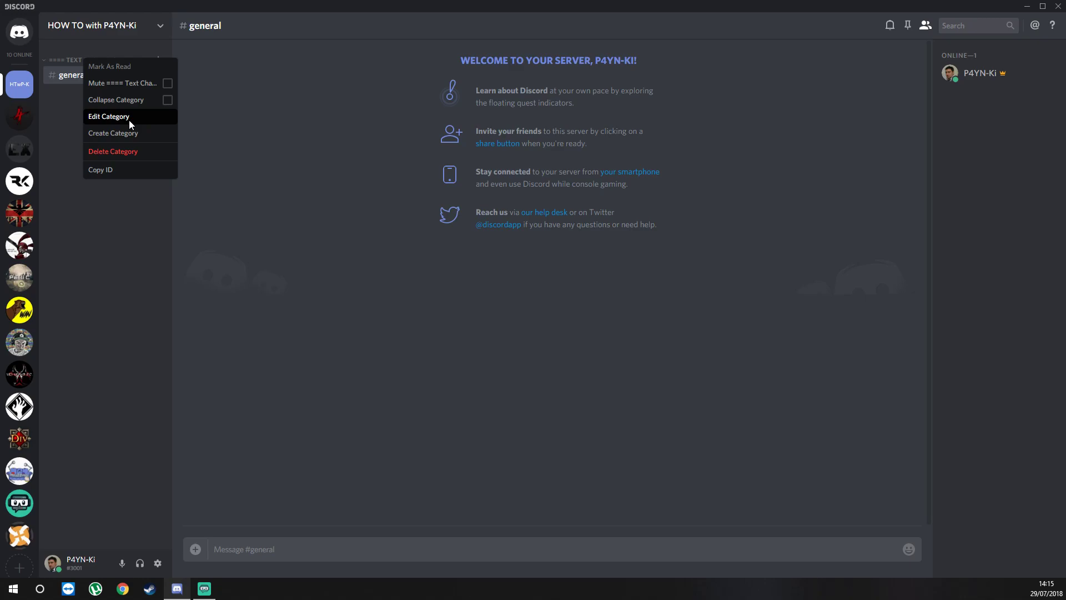
pyautogui.click(129, 120)
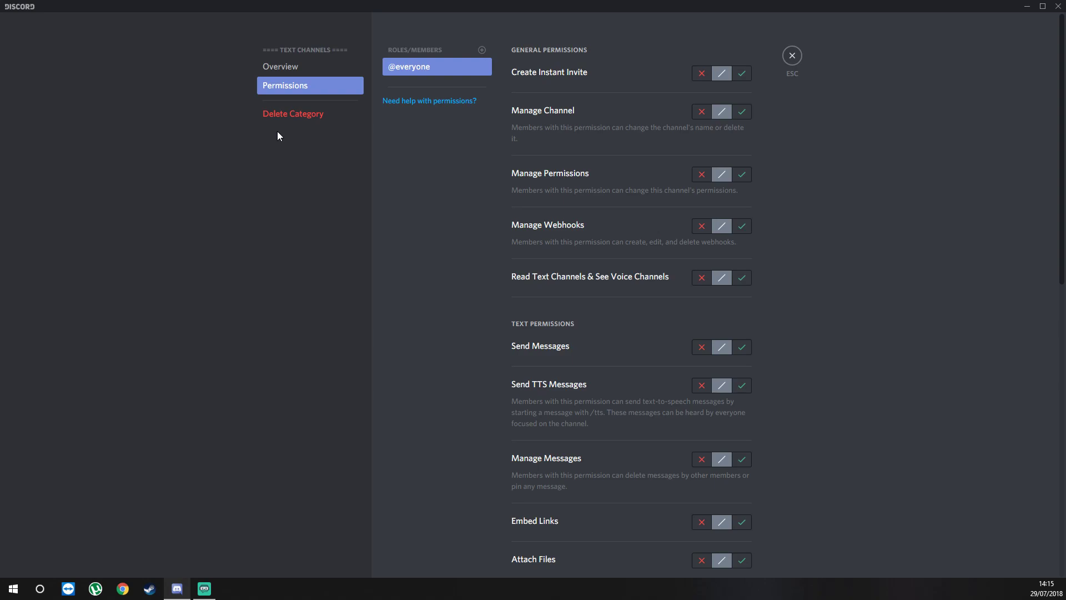
pyautogui.click(747, 76)
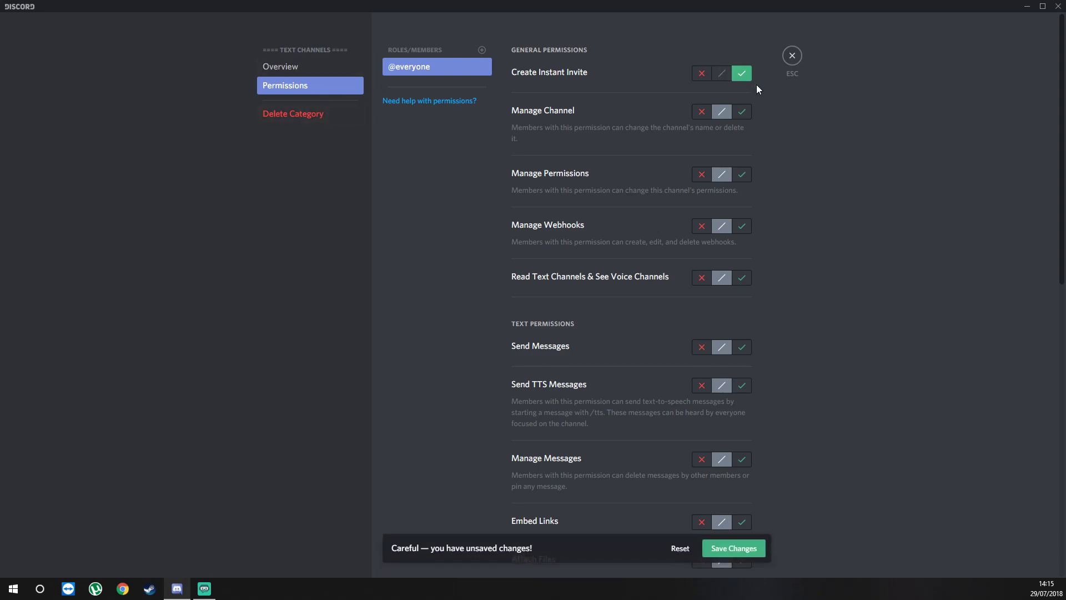
pyautogui.click(707, 116)
pyautogui.click(702, 175)
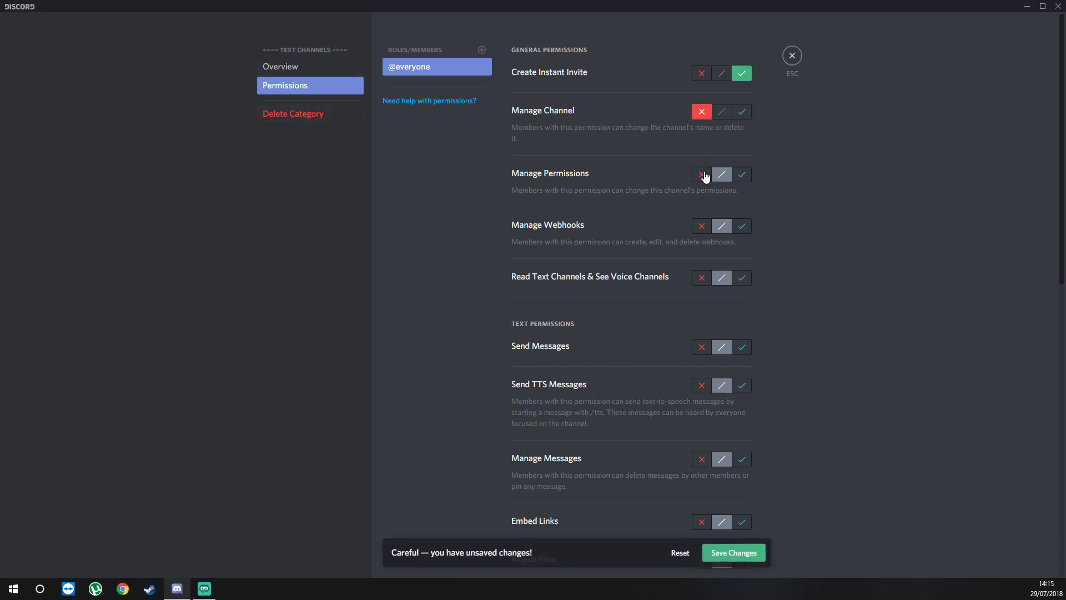
pyautogui.click(702, 227)
pyautogui.scroll(-1, 752, 266)
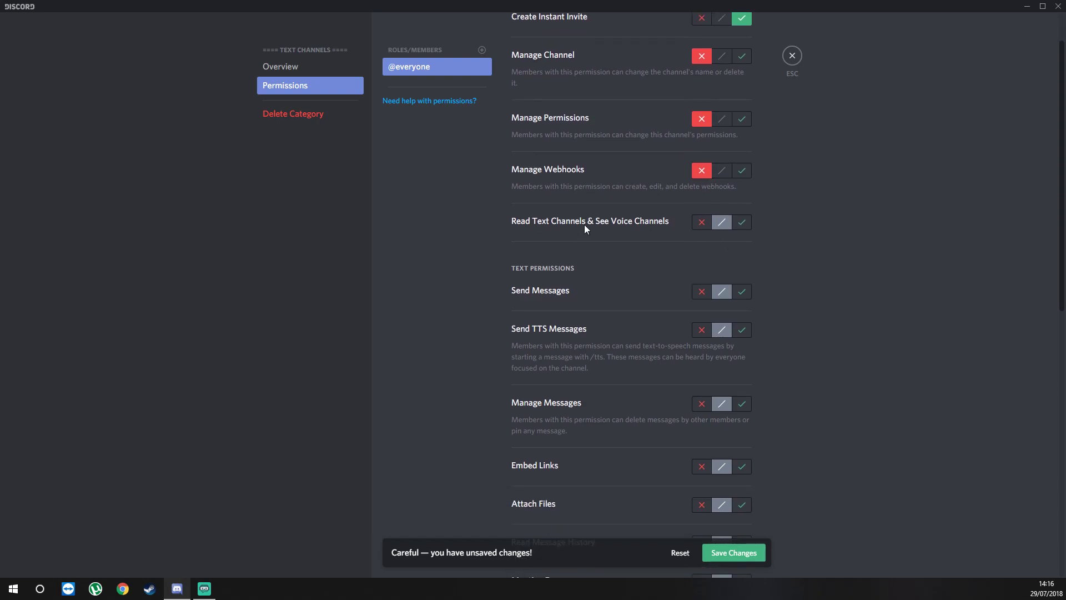
pyautogui.click(747, 223)
pyautogui.scroll(-4, 646, 268)
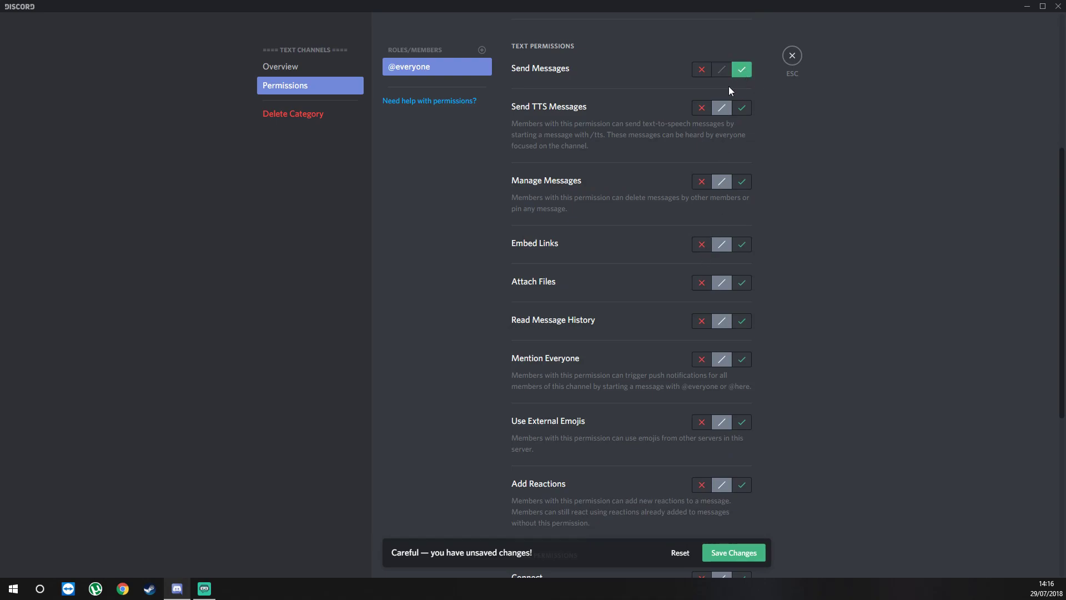
pyautogui.click(702, 109)
pyautogui.click(702, 182)
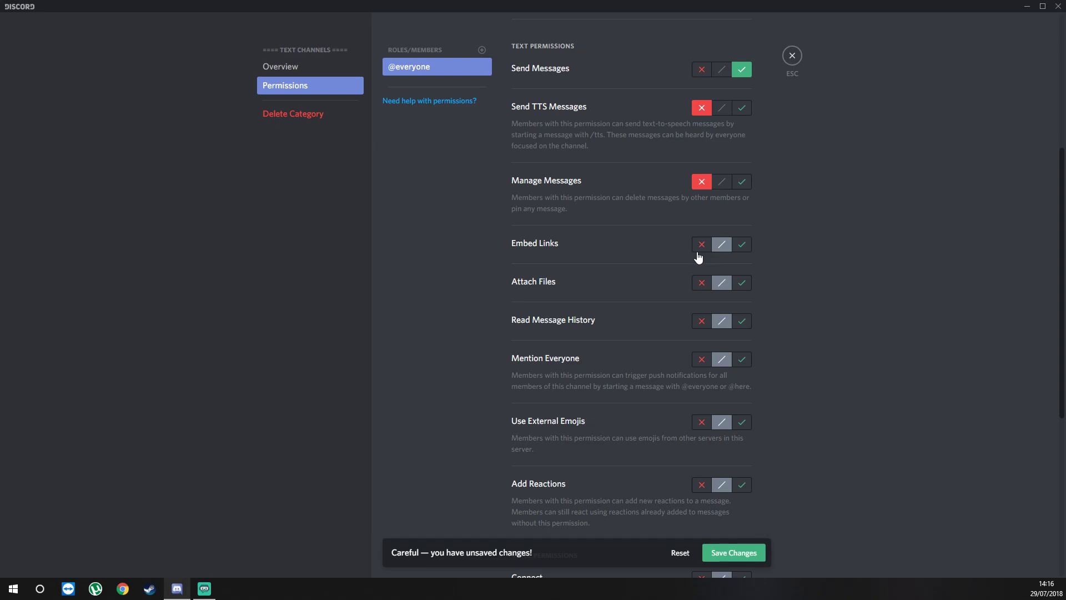
pyautogui.click(702, 244)
pyautogui.click(702, 283)
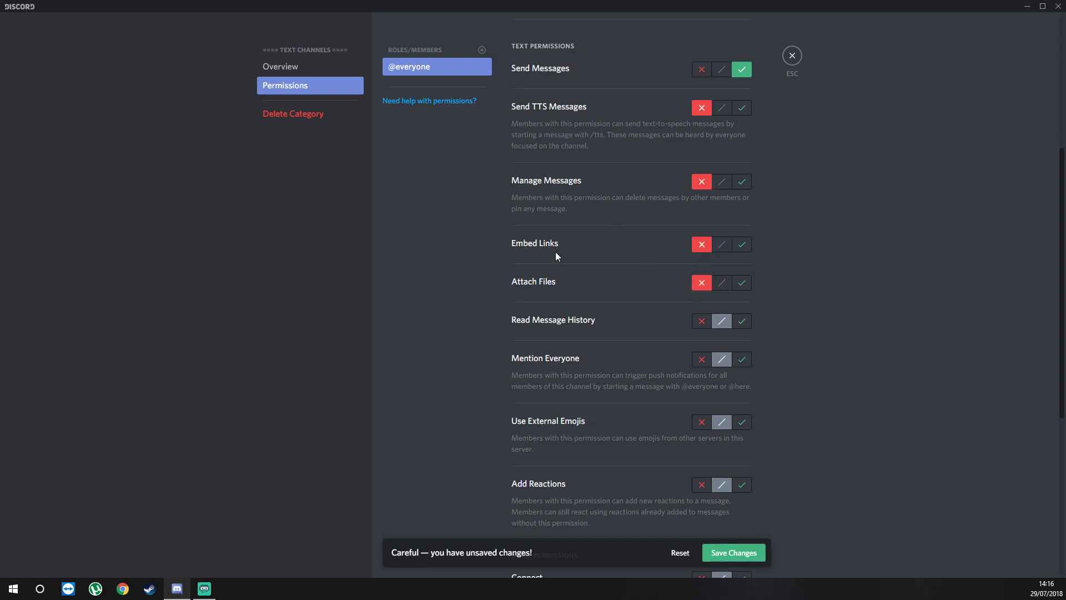
pyautogui.scroll(-4, 717, 298)
pyautogui.click(742, 99)
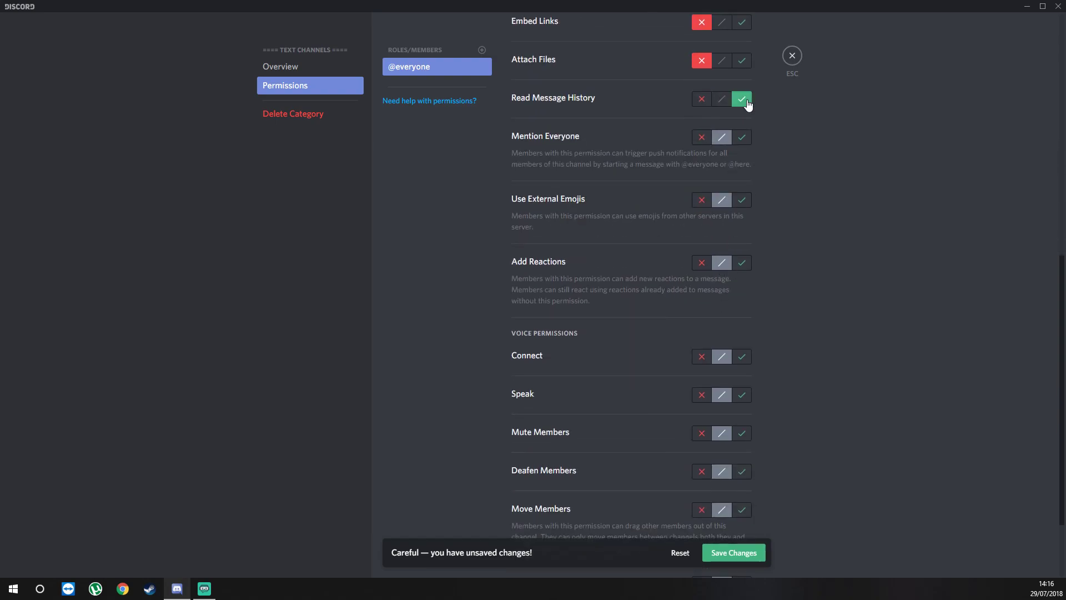
pyautogui.click(702, 137)
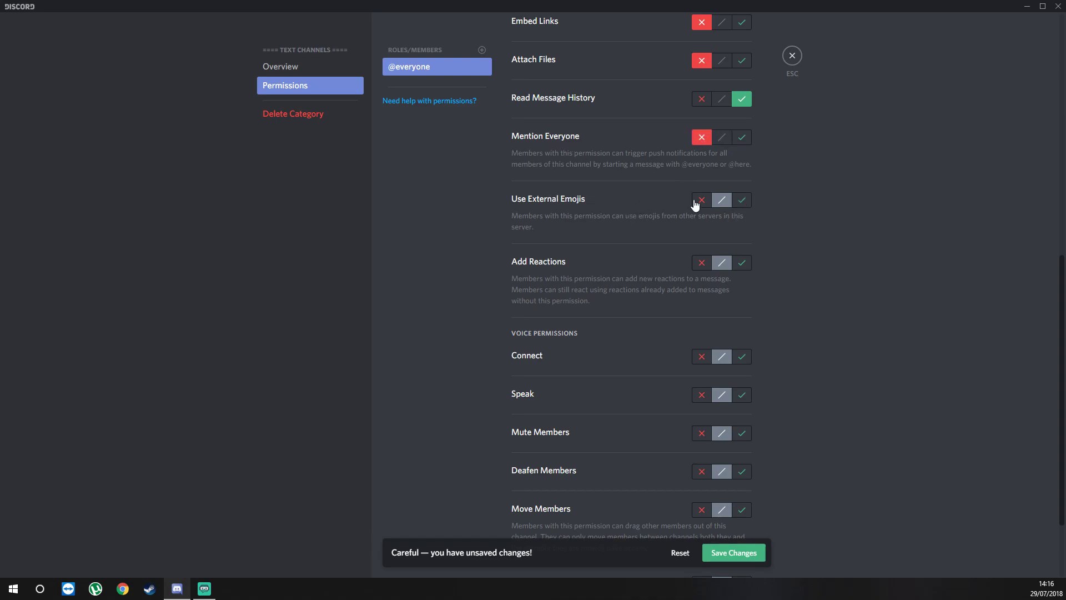
pyautogui.click(744, 202)
pyautogui.click(742, 269)
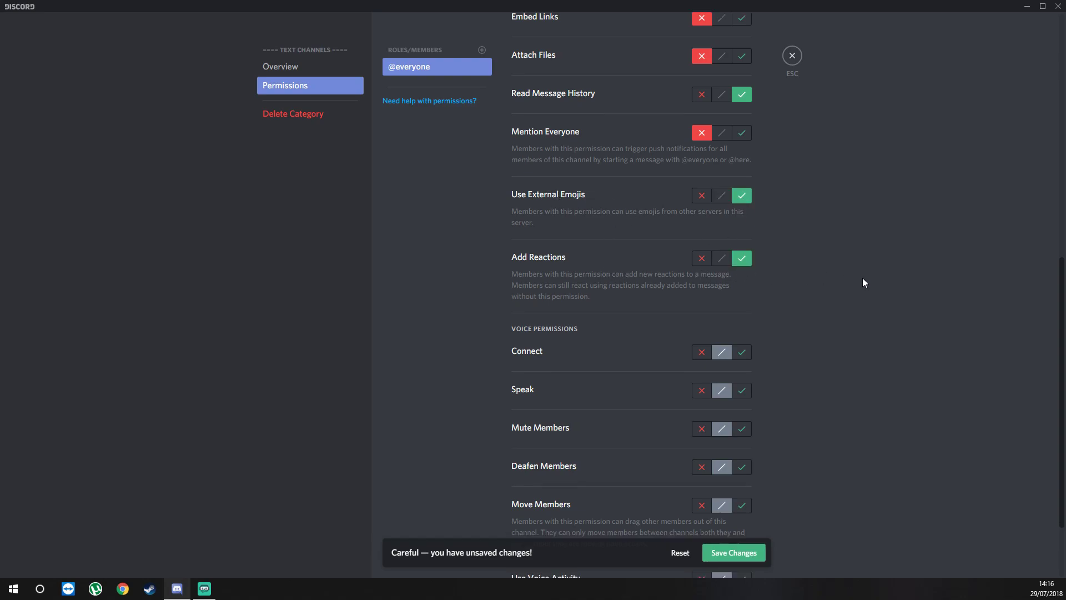
pyautogui.scroll(-2, 772, 217)
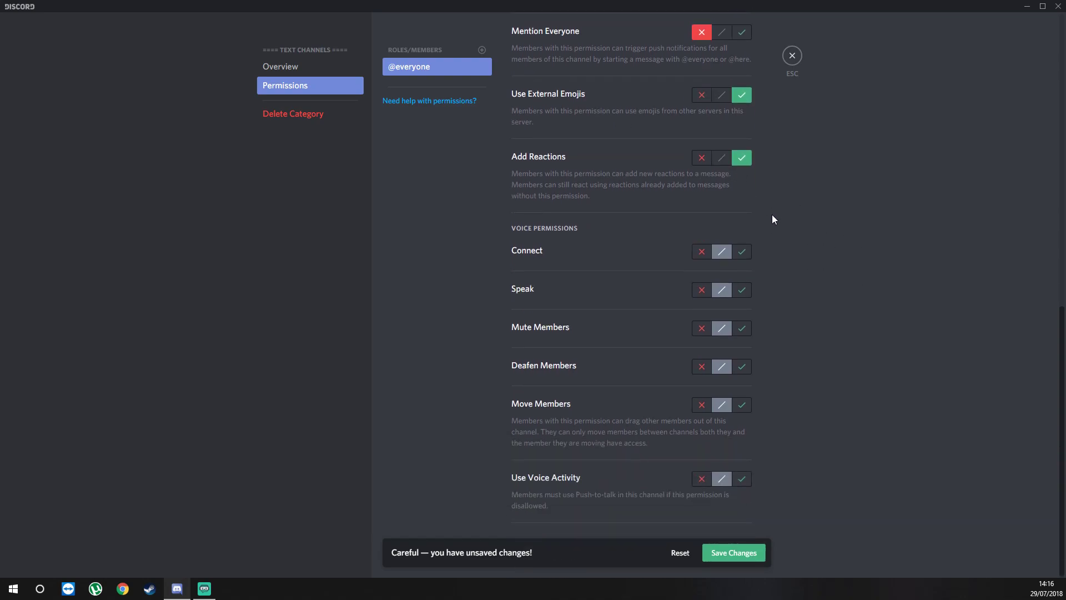
pyautogui.click(742, 290)
pyautogui.click(701, 328)
pyautogui.click(701, 367)
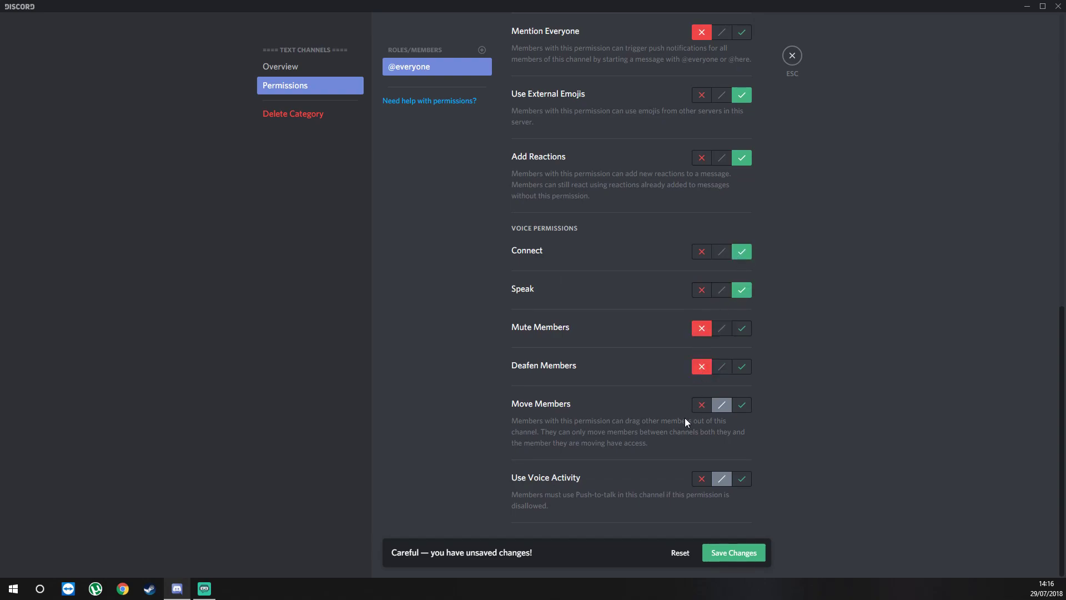
pyautogui.click(700, 406)
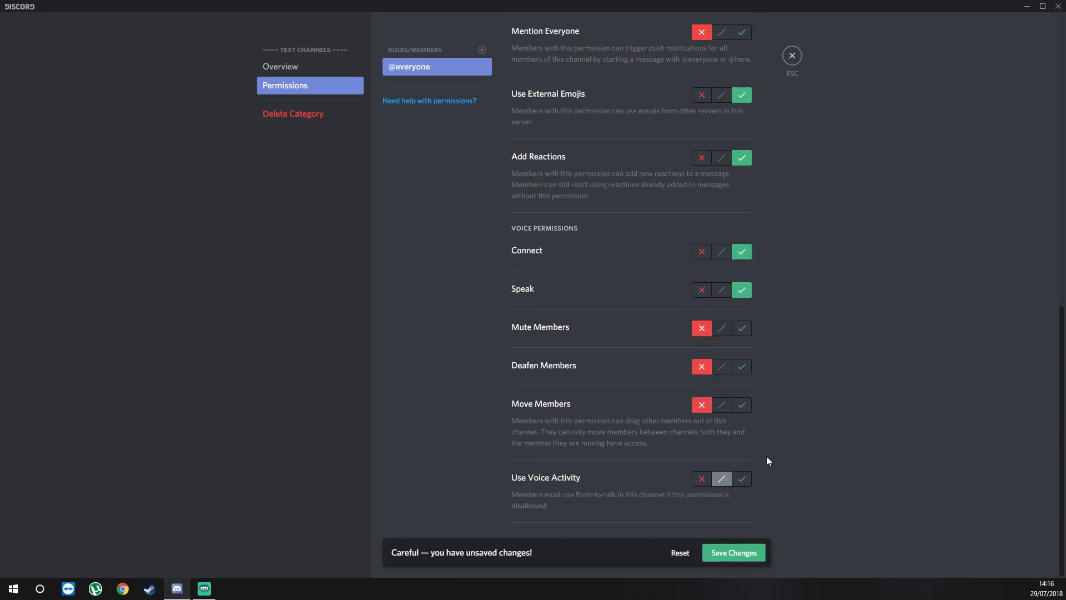
pyautogui.click(742, 481)
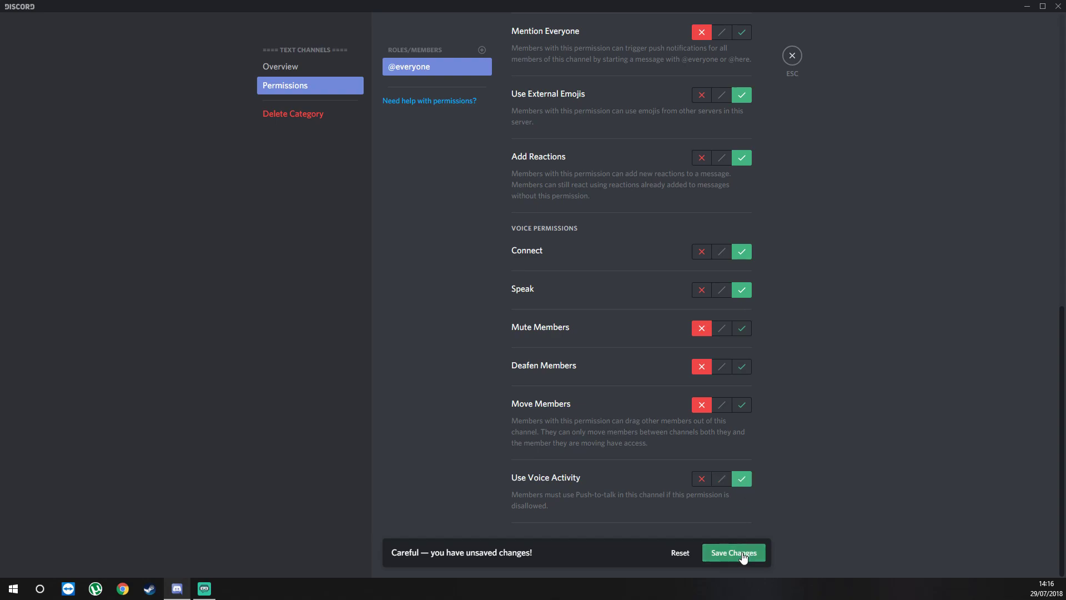
pyautogui.click(744, 555)
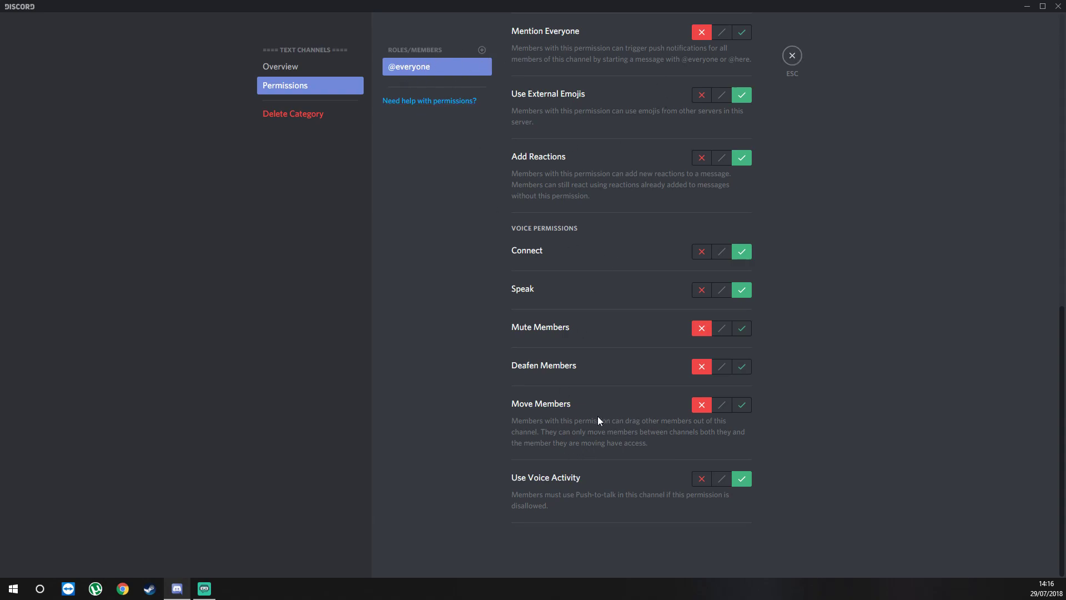
# Add the Global Admins role to the category permissions and allow Connect, Speak, Mute Members, Deafen Members, Move Members and Use Voice Activity.
pyautogui.click(481, 50)
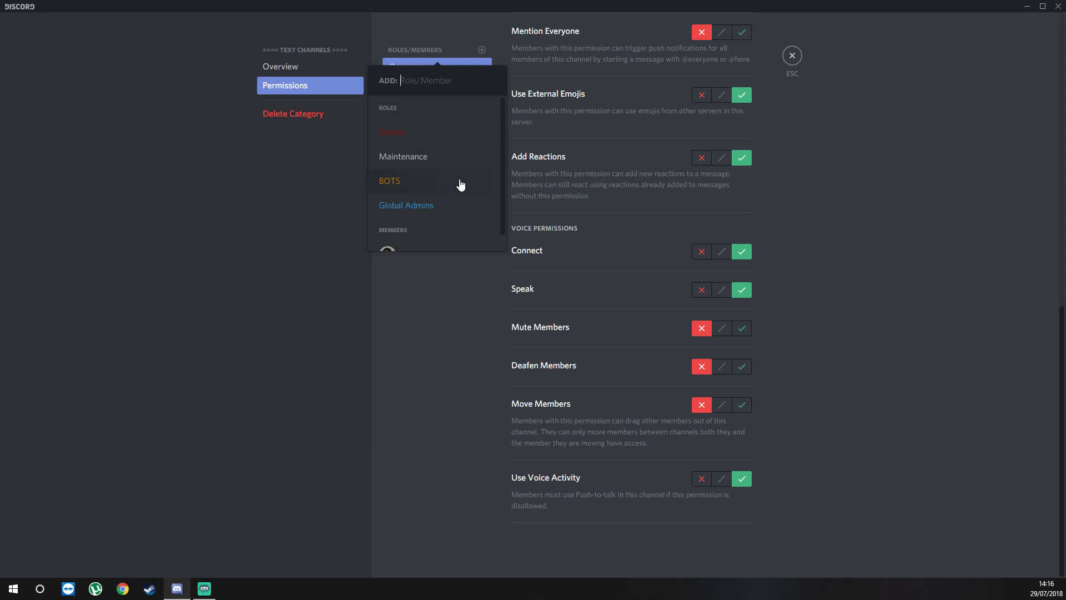
pyautogui.click(430, 207)
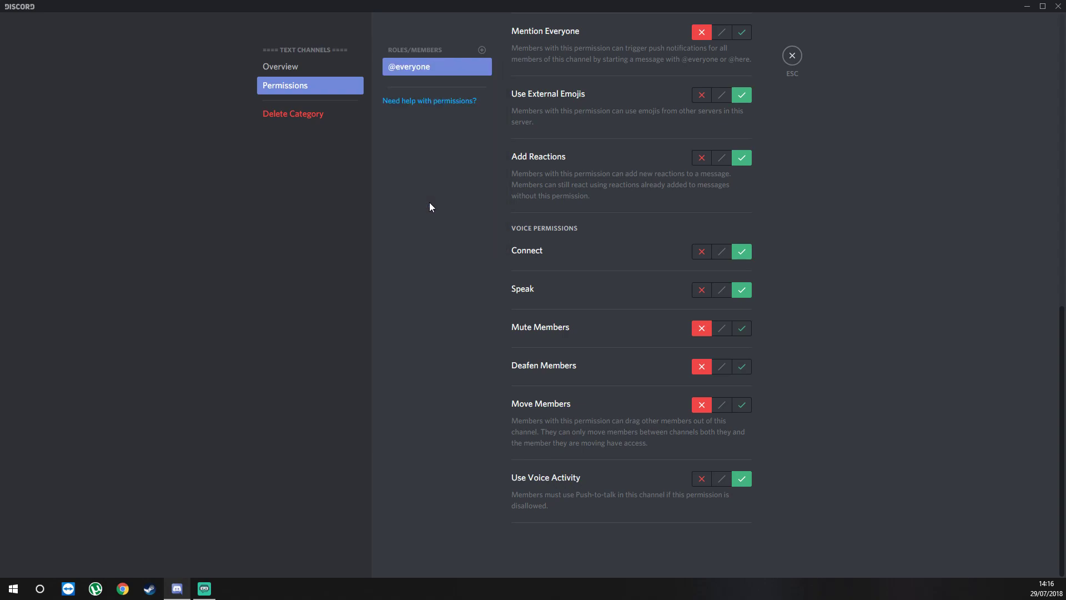
pyautogui.click(742, 251)
pyautogui.click(742, 290)
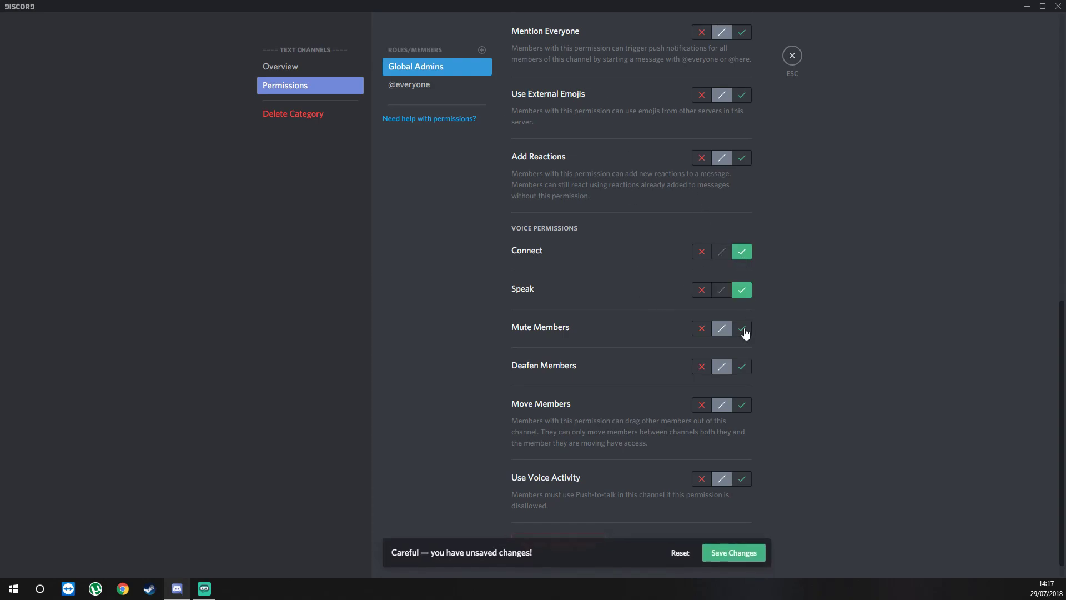
pyautogui.click(742, 328)
pyautogui.click(743, 368)
pyautogui.click(741, 406)
pyautogui.click(742, 479)
# Allow Global Admins to Add Reactions, Use External Emojis, Mention Everyone and Read Message History in the category.
pyautogui.scroll(3, 748, 426)
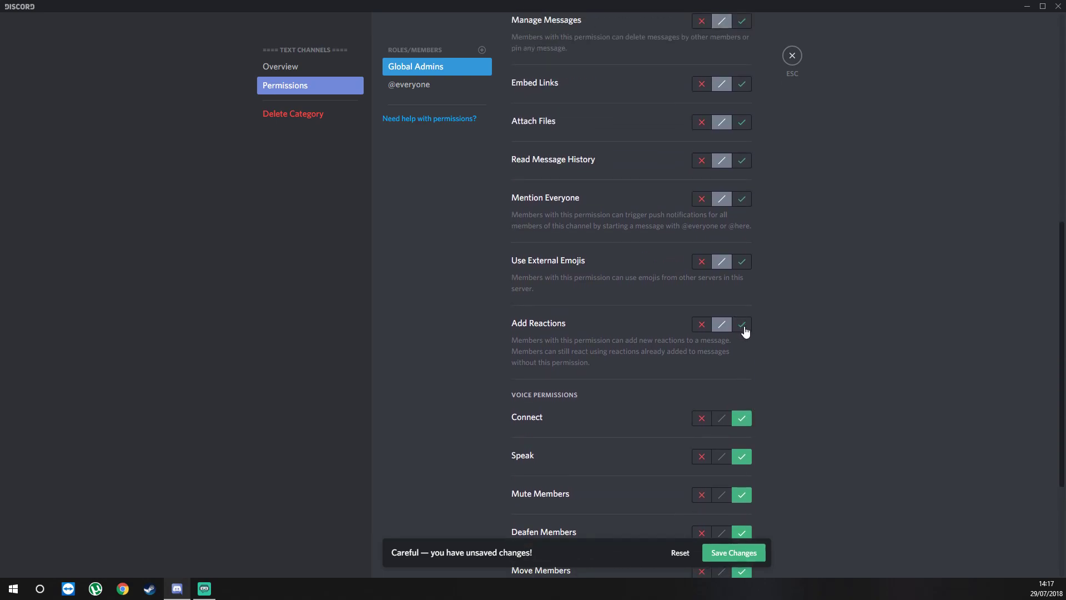
pyautogui.click(742, 325)
pyautogui.click(742, 261)
pyautogui.scroll(3, 743, 281)
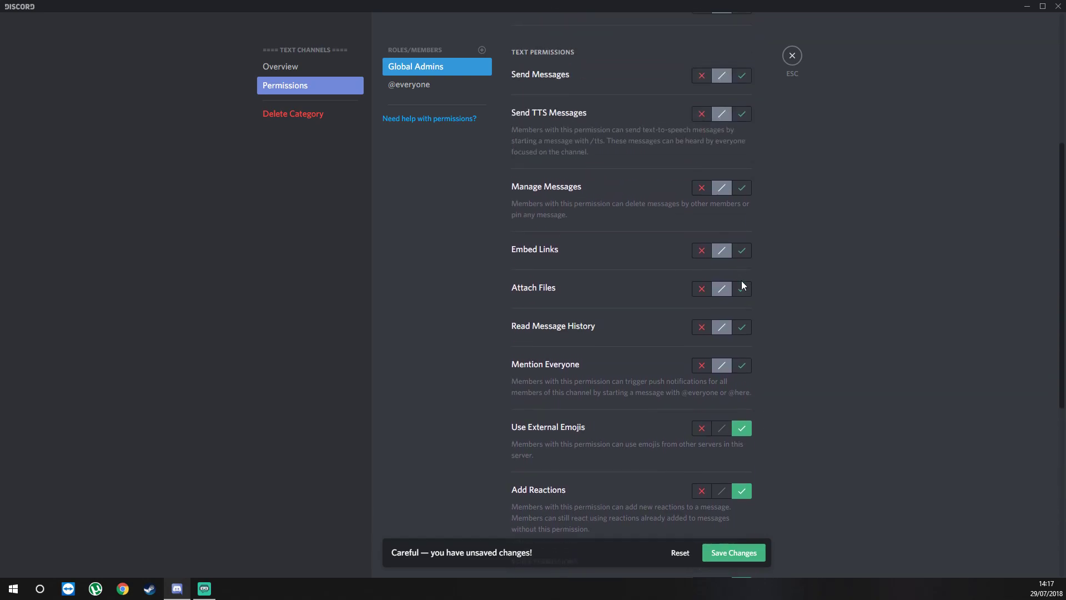
pyautogui.click(747, 370)
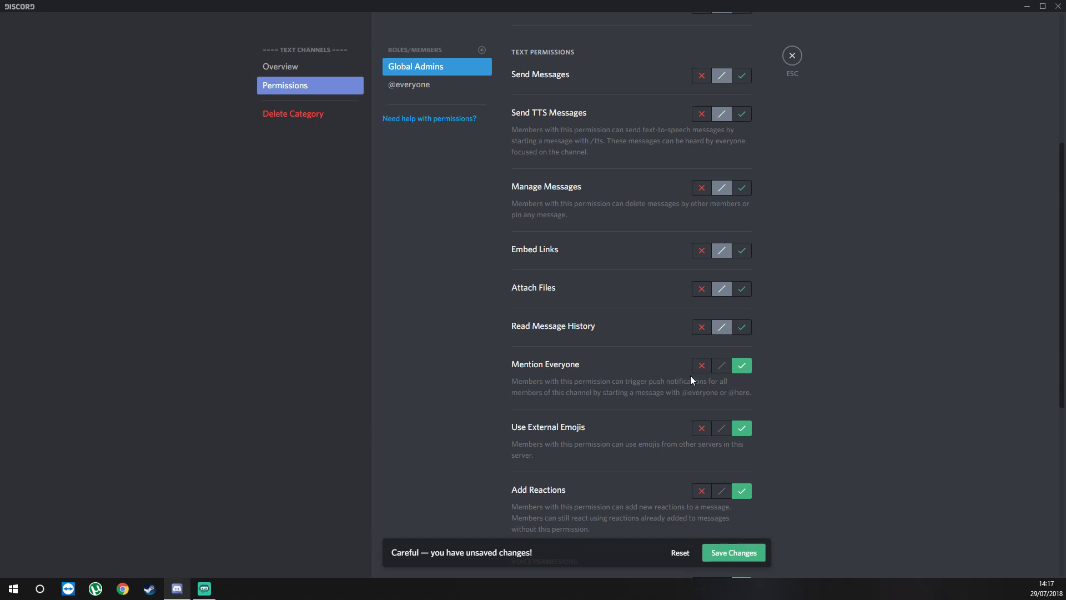
pyautogui.click(745, 328)
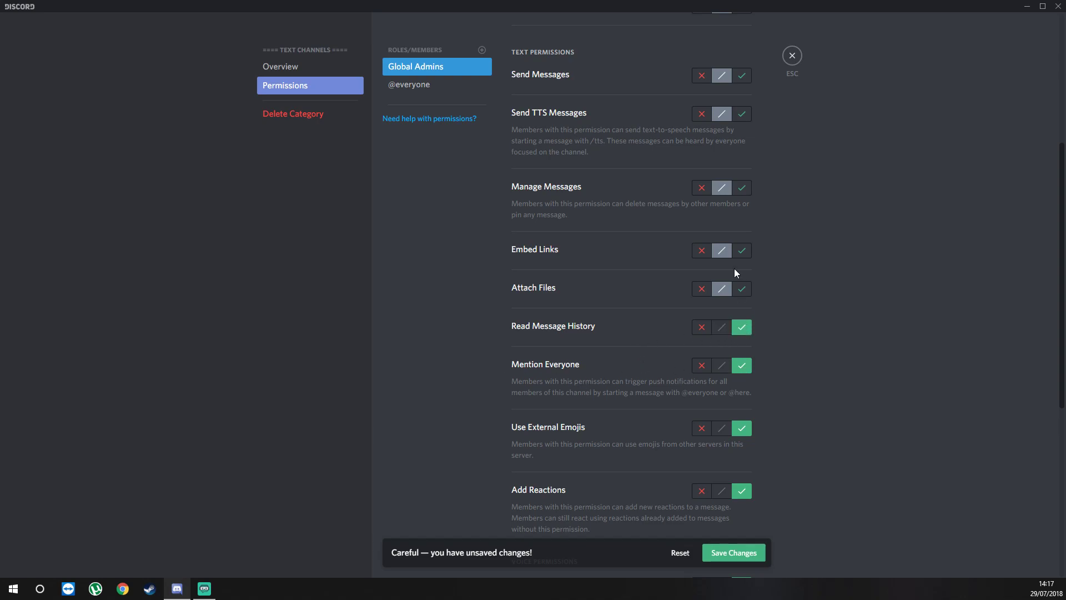
# For Global Admins, deny Attach Files, Embed Links and Send TTS Messages, and allow Manage Messages and Send Messages.
pyautogui.click(702, 288)
pyautogui.click(703, 253)
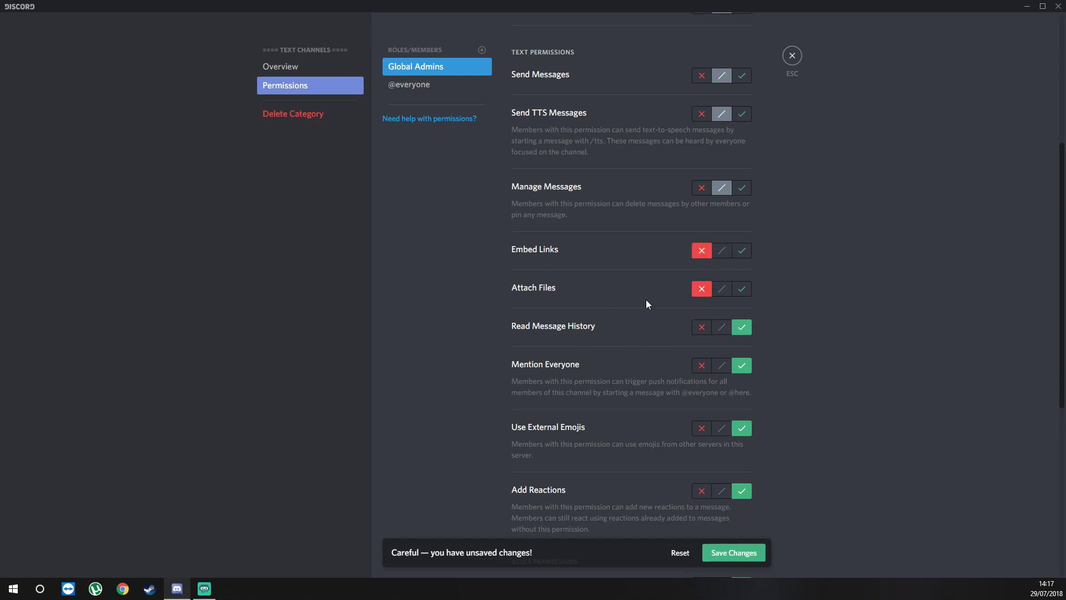
pyautogui.scroll(4, 646, 301)
pyautogui.click(742, 411)
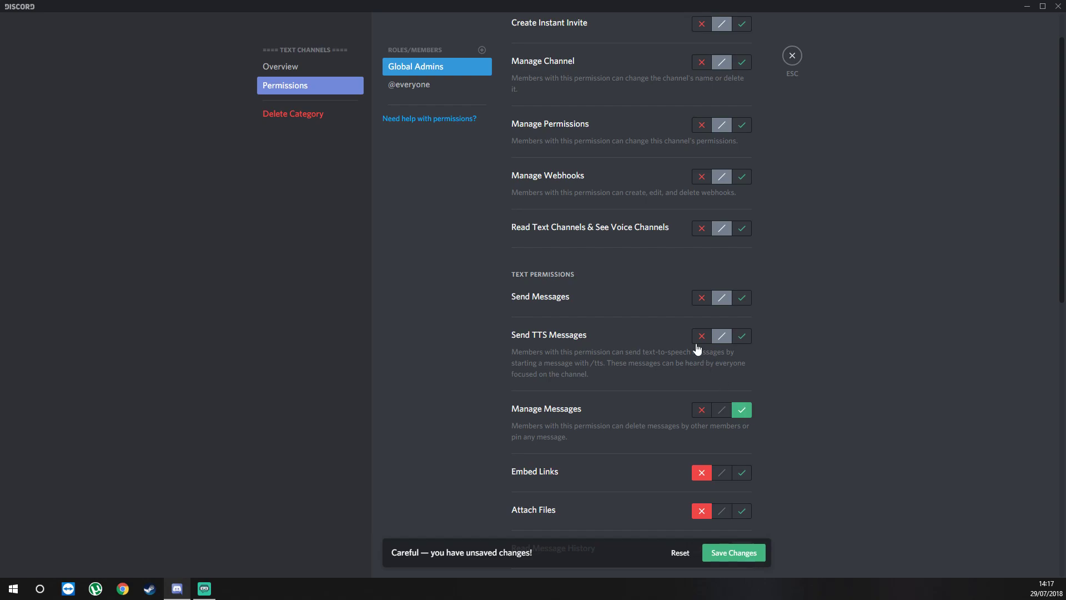
pyautogui.click(701, 336)
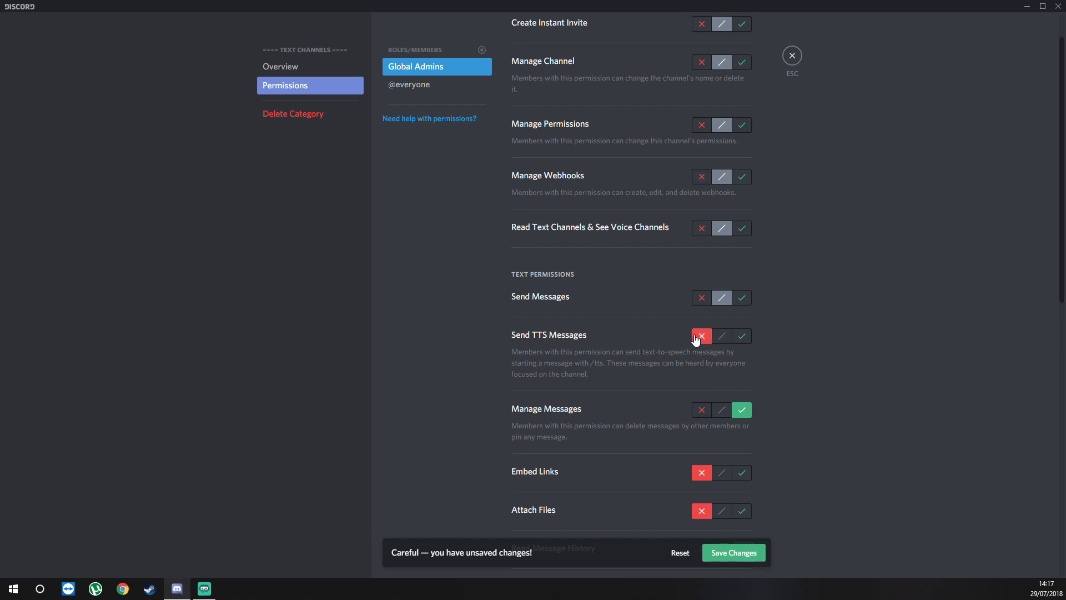
pyautogui.click(743, 300)
# Allow Global Admins Create Instant Invite and Read Text Channels & See Voice Channels, deny Manage Channel, Permissions and Webhooks, and save the category permissions.
pyautogui.scroll(1, 711, 305)
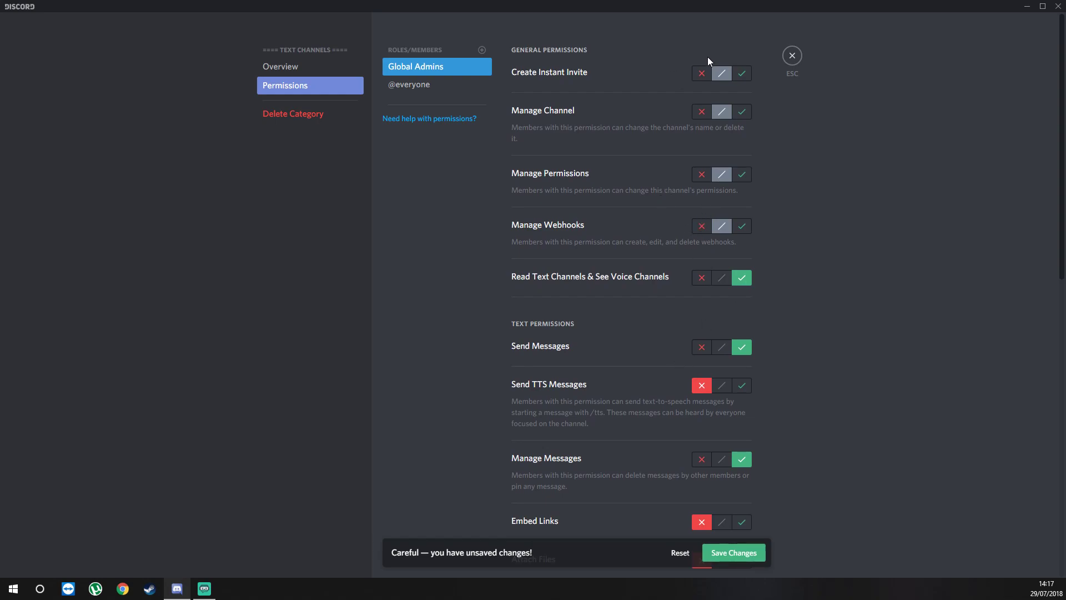
pyautogui.click(742, 73)
pyautogui.click(702, 112)
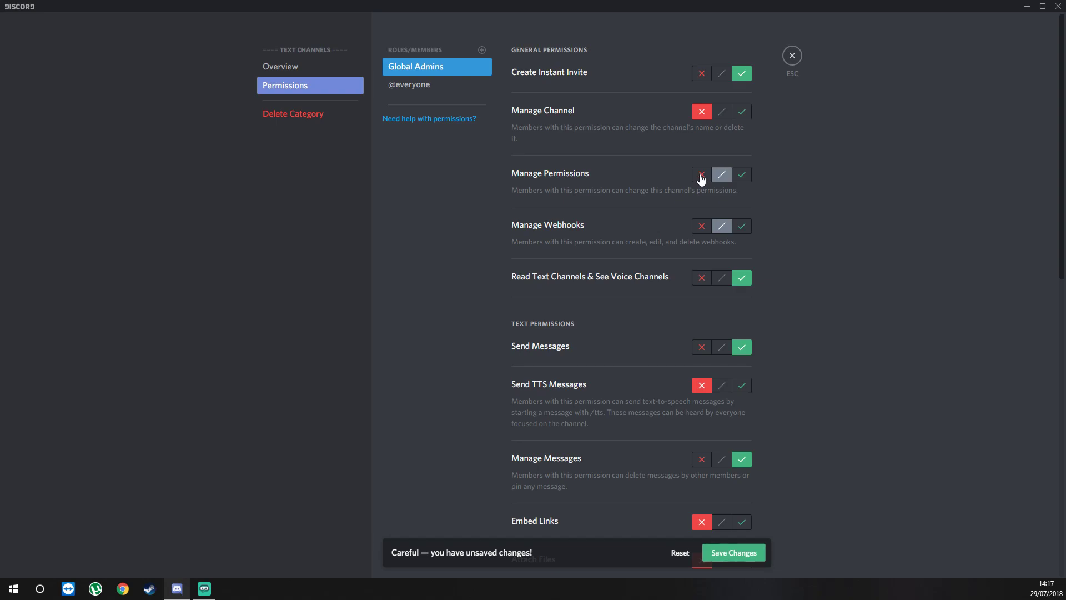
pyautogui.click(702, 176)
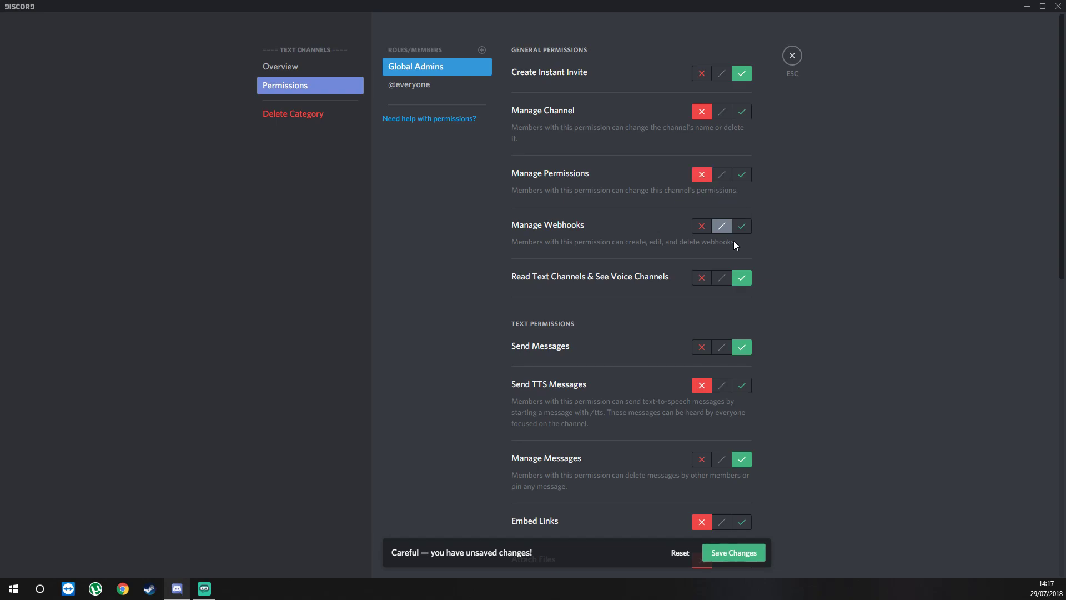
pyautogui.click(702, 226)
pyautogui.scroll(-10, 711, 433)
pyautogui.scroll(10, 716, 439)
pyautogui.click(750, 553)
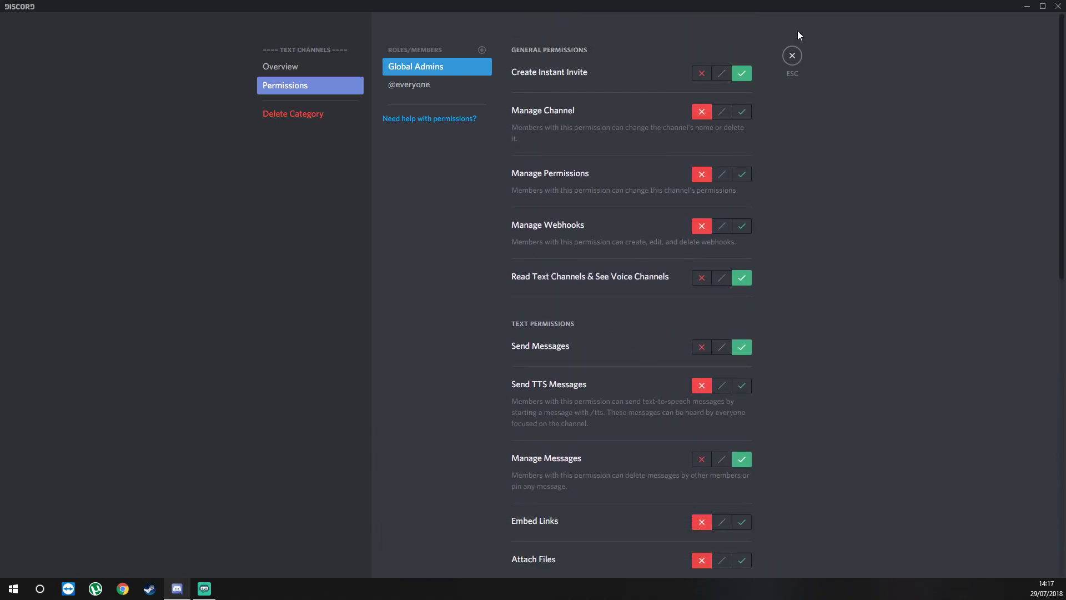
pyautogui.click(792, 58)
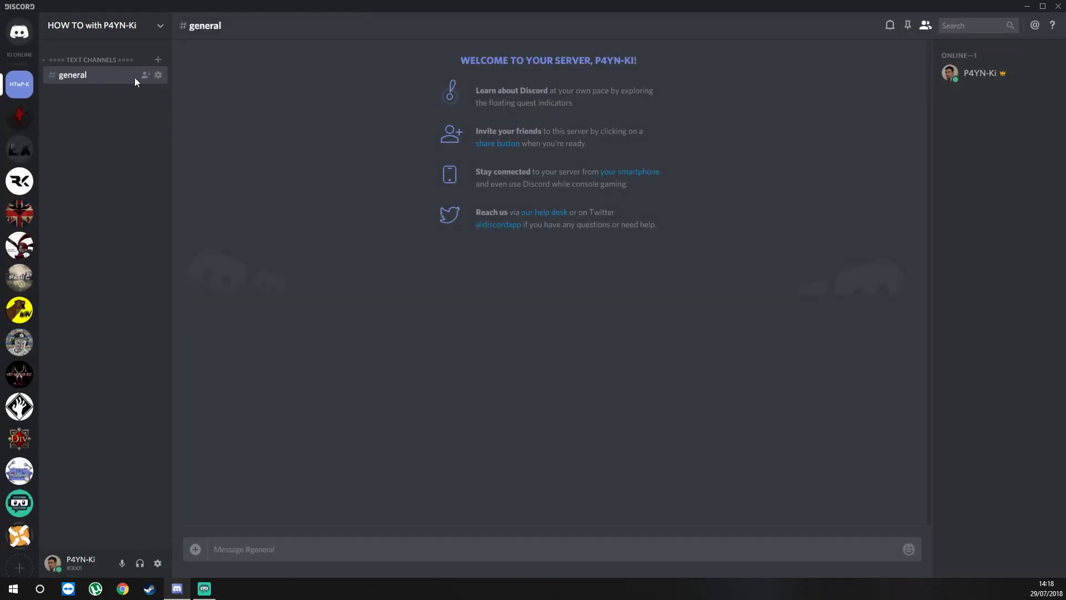
# Open the general channel's settings and review its permissions.
pyautogui.rightClick(77, 79)
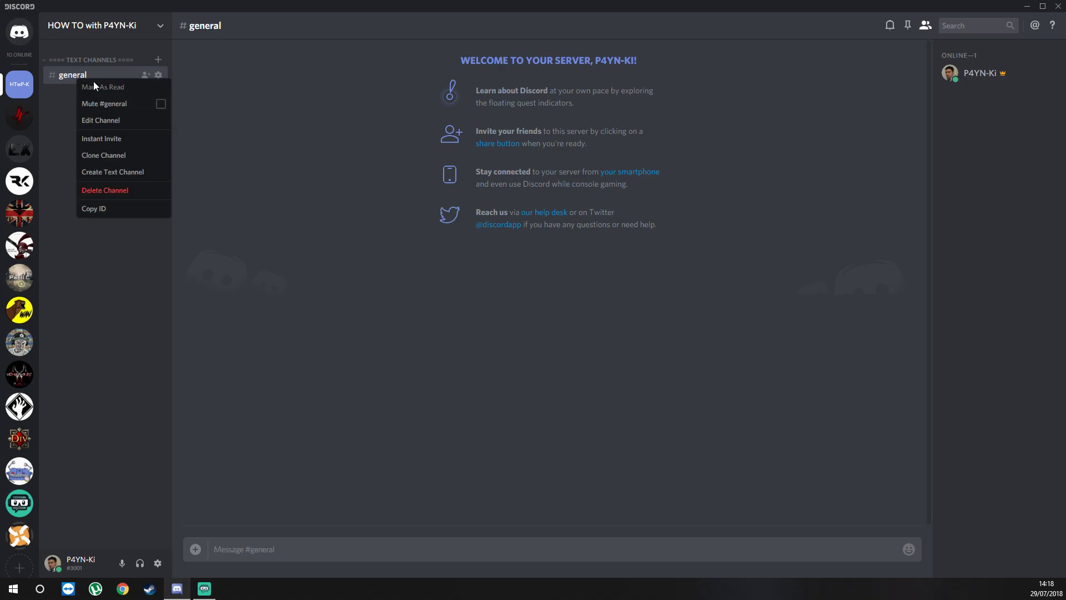
pyautogui.click(120, 114)
pyautogui.click(292, 88)
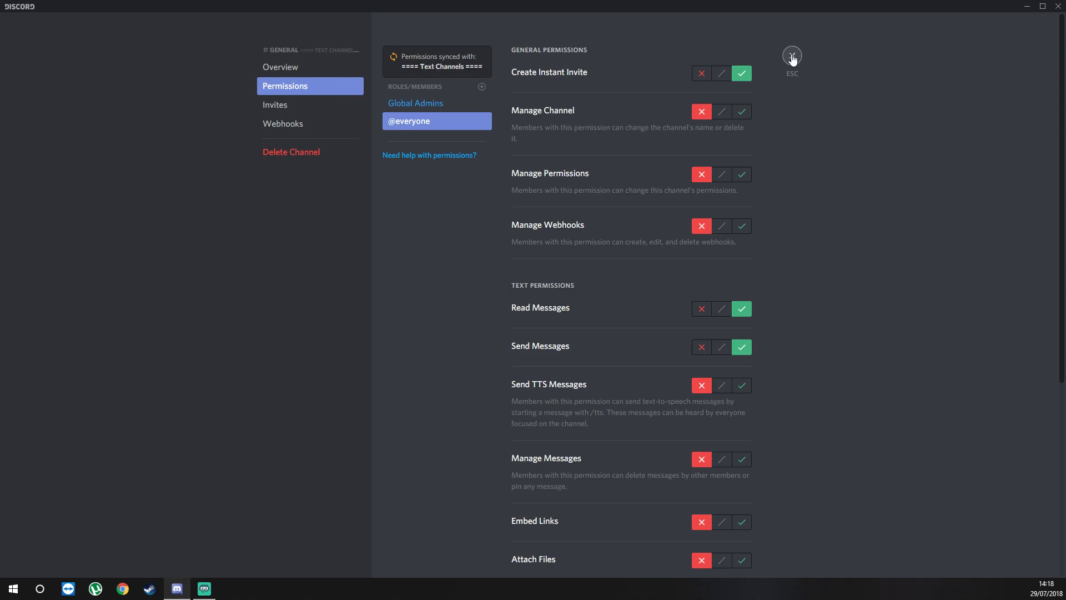
# Change the general channel's name to lobby in its overview settings.
pyautogui.click(271, 67)
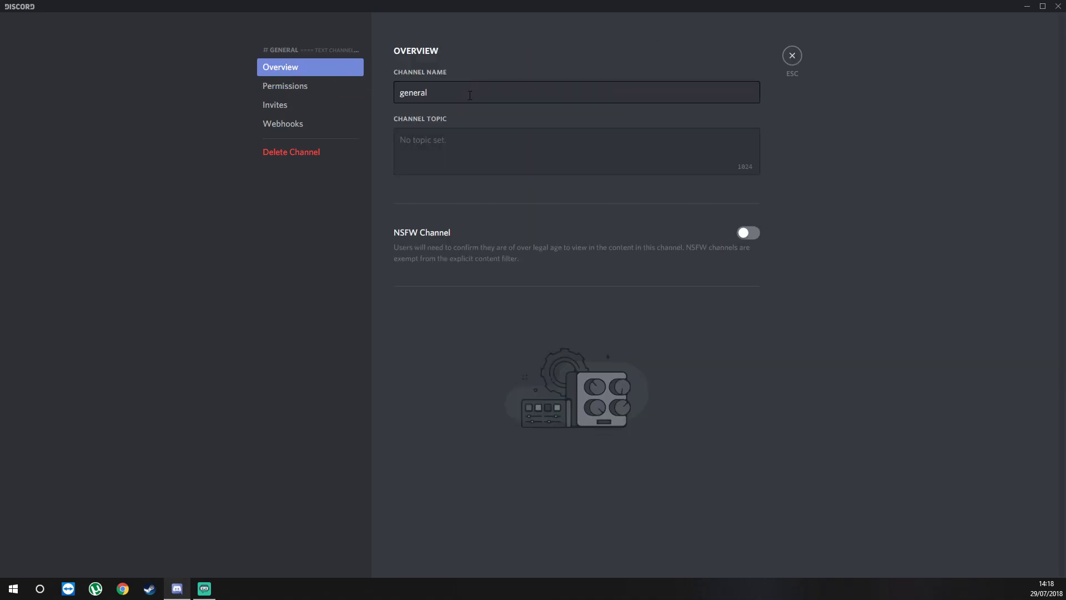
pyautogui.click(467, 96)
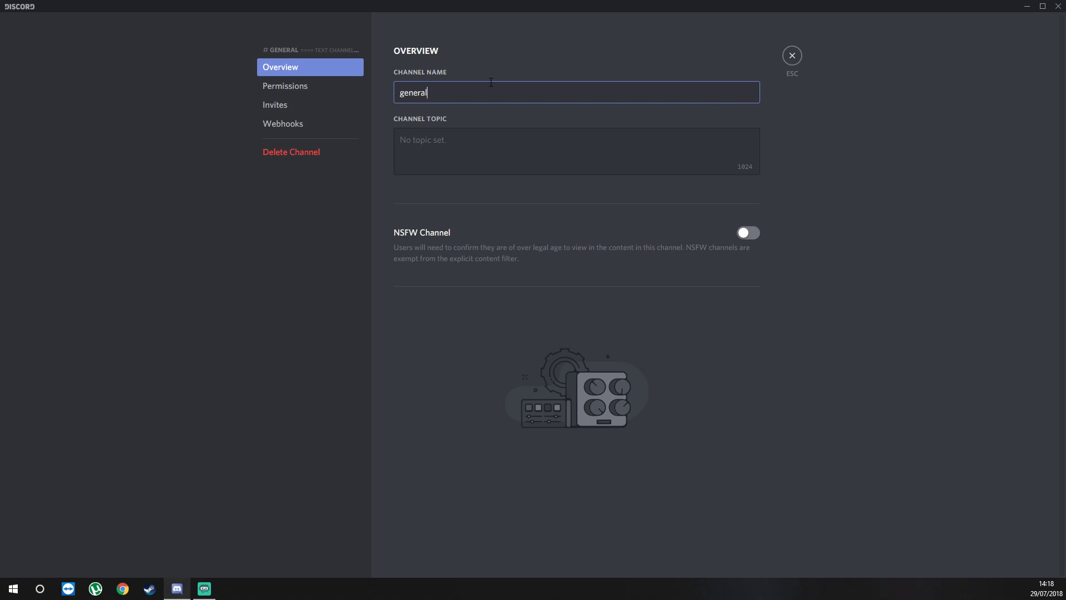
pyautogui.write('-')
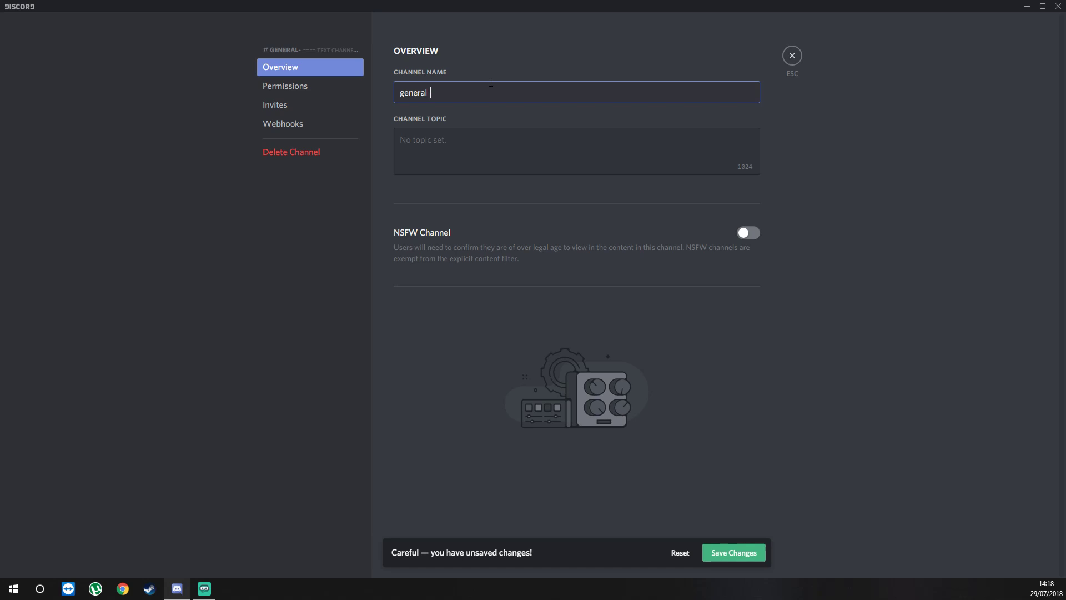
pyautogui.press('BackSpace')
pyautogui.press('BackSpace')
pyautogui.press('BackSpace')
pyautogui.press('BackSpace')
pyautogui.press('BackSpace')
pyautogui.press('BackSpace')
pyautogui.press('BackSpace')
pyautogui.press('BackSpace')
pyautogui.write('lobby')
# Set the channel topic to "Main Text Channel - Read Rules", save the changes and close the channel settings.
pyautogui.press('Tab')
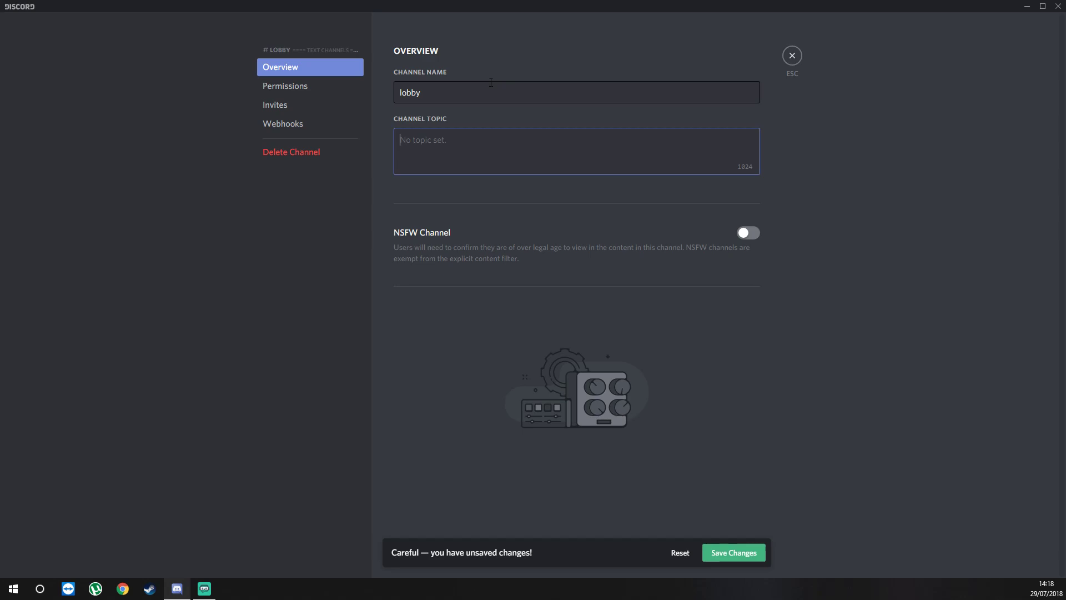
pyautogui.write('Main Text Channel - Read Rules')
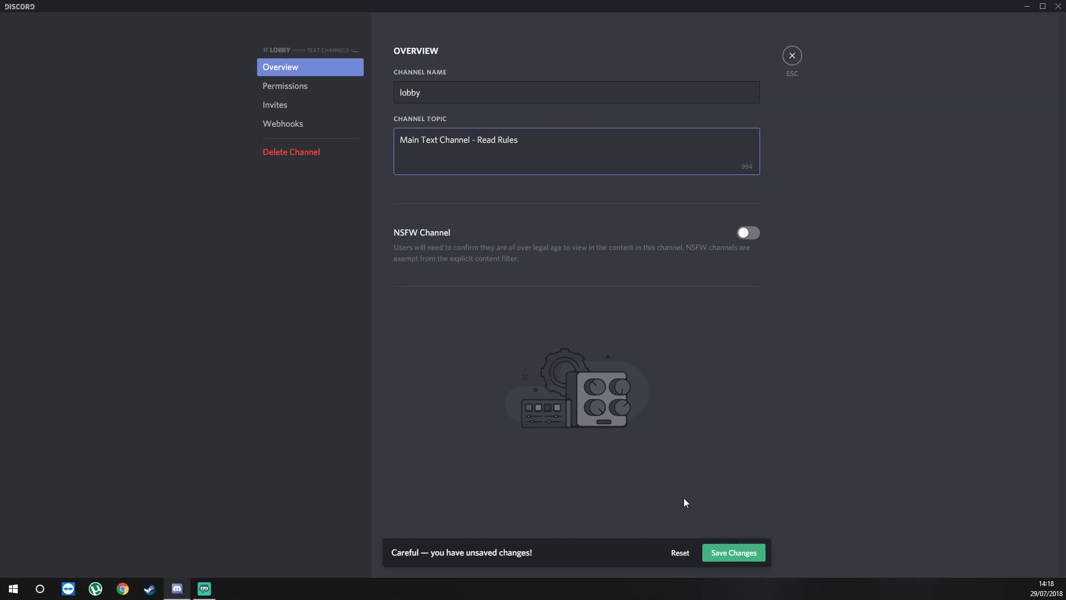
pyautogui.click(736, 553)
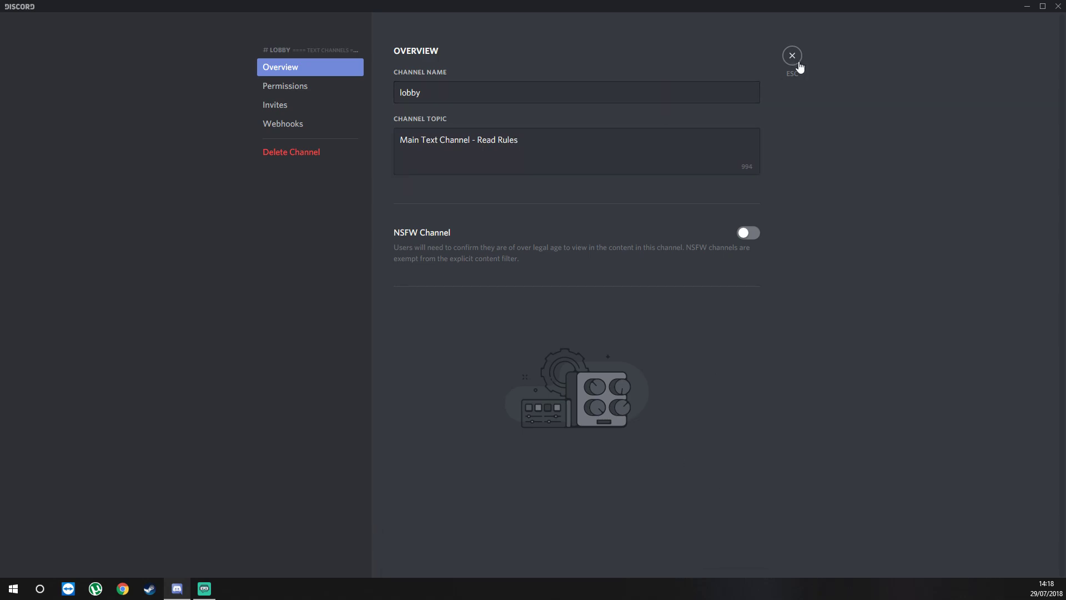
pyautogui.click(793, 63)
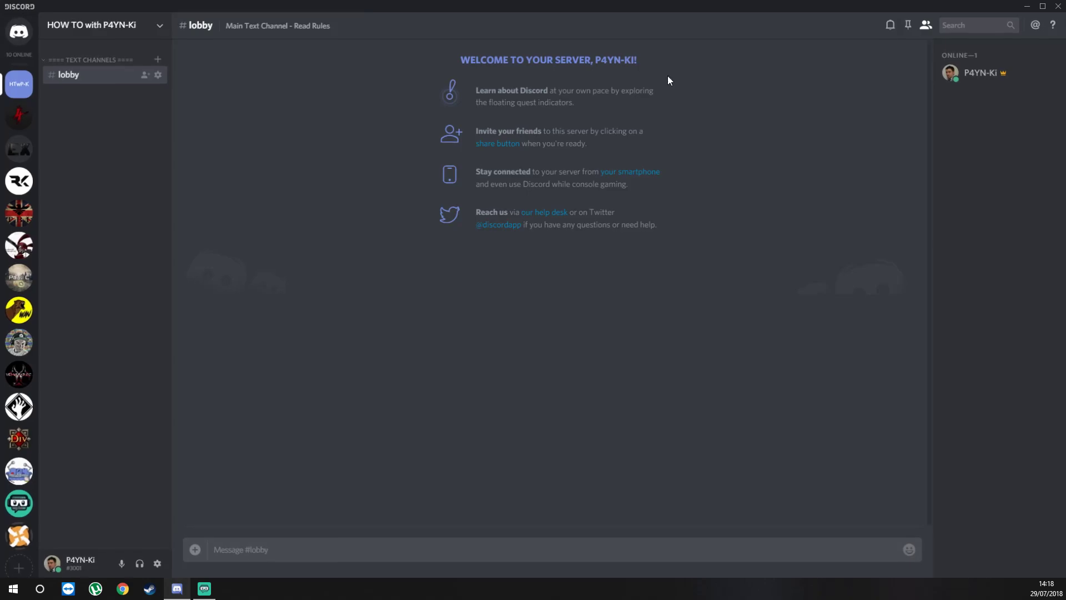
# View the lobby channel's full topic from the channel header and close it again.
pyautogui.click(288, 26)
pyautogui.click(289, 26)
pyautogui.click(291, 27)
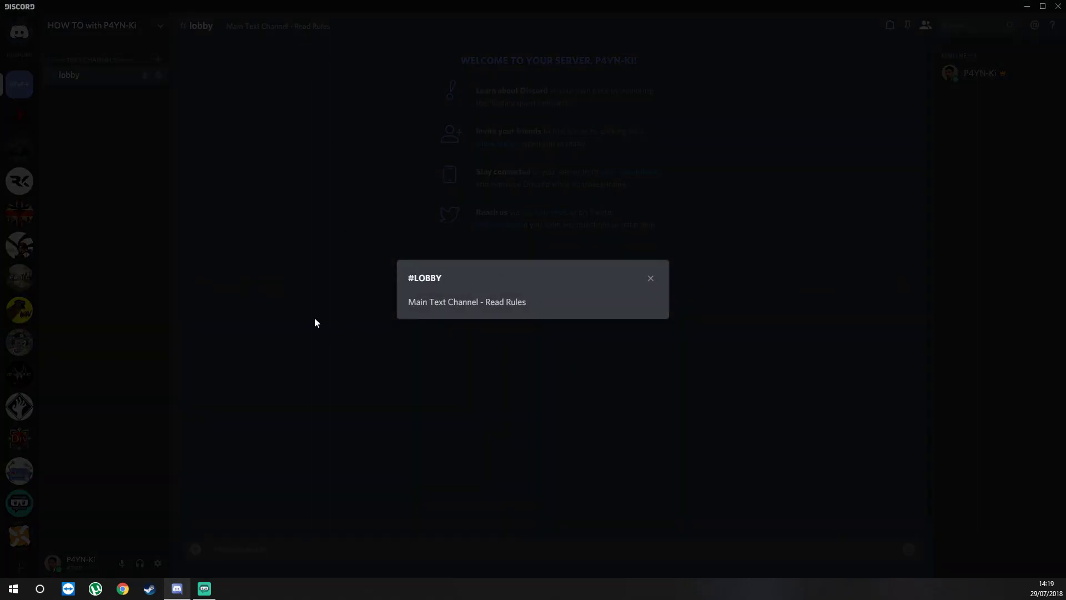
pyautogui.click(315, 323)
# Create a text channel named welcome outside the Text Channels category.
pyautogui.rightClick(104, 231)
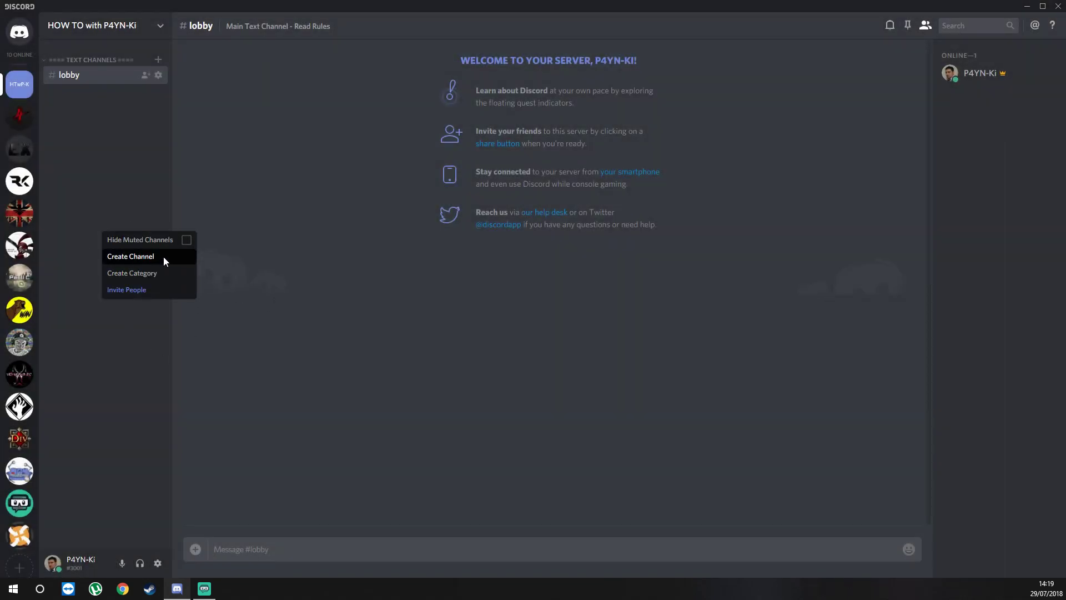
pyautogui.rightClick(95, 171)
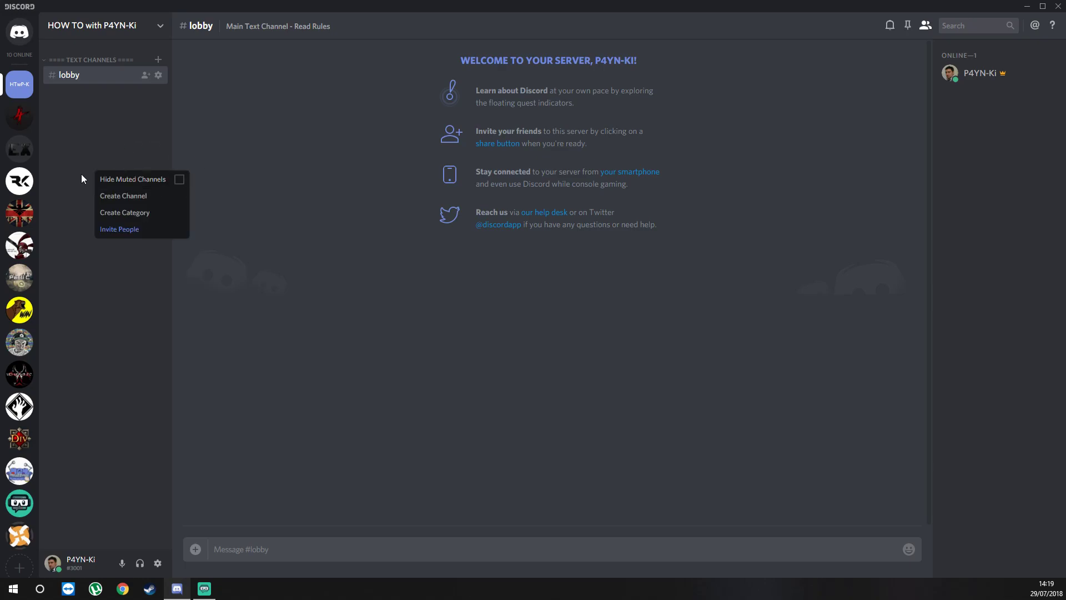
pyautogui.click(142, 198)
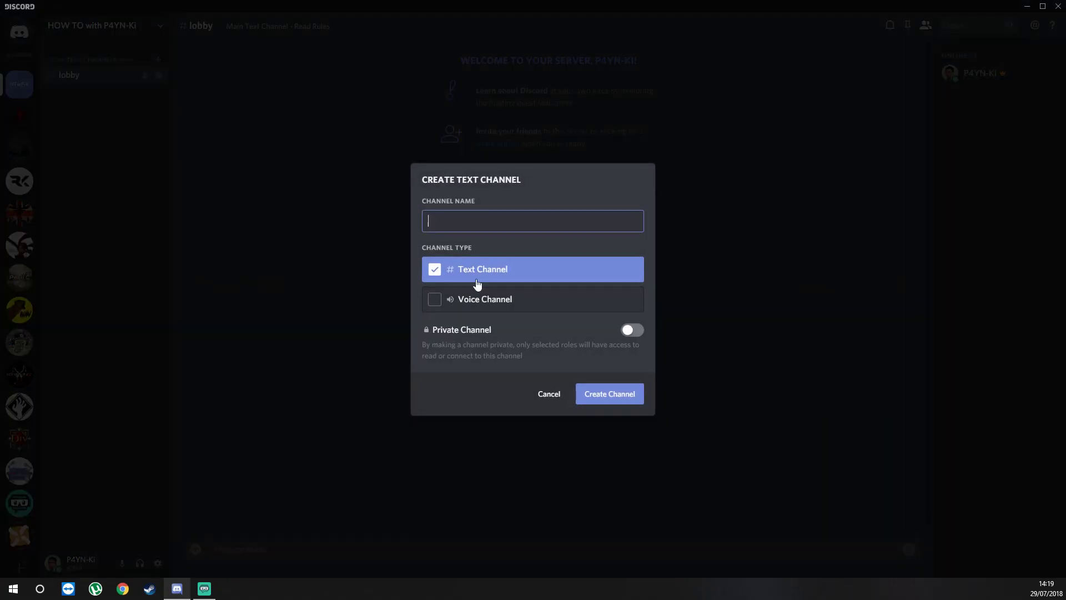
pyautogui.write('welcome')
pyautogui.press('Return')
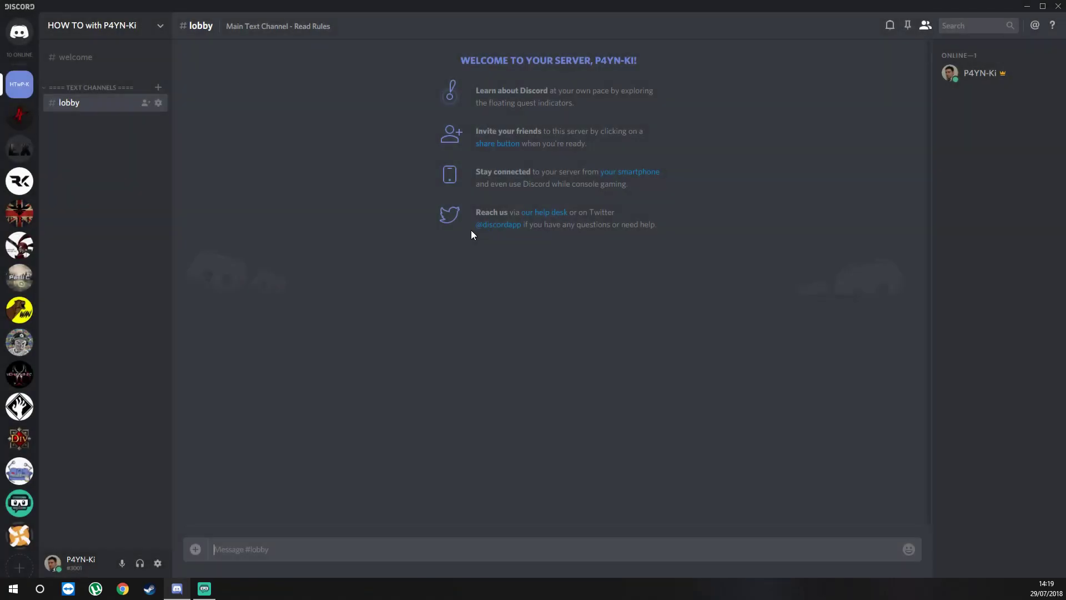
# Create a text channel named rules outside the Text Channels category.
pyautogui.rightClick(92, 187)
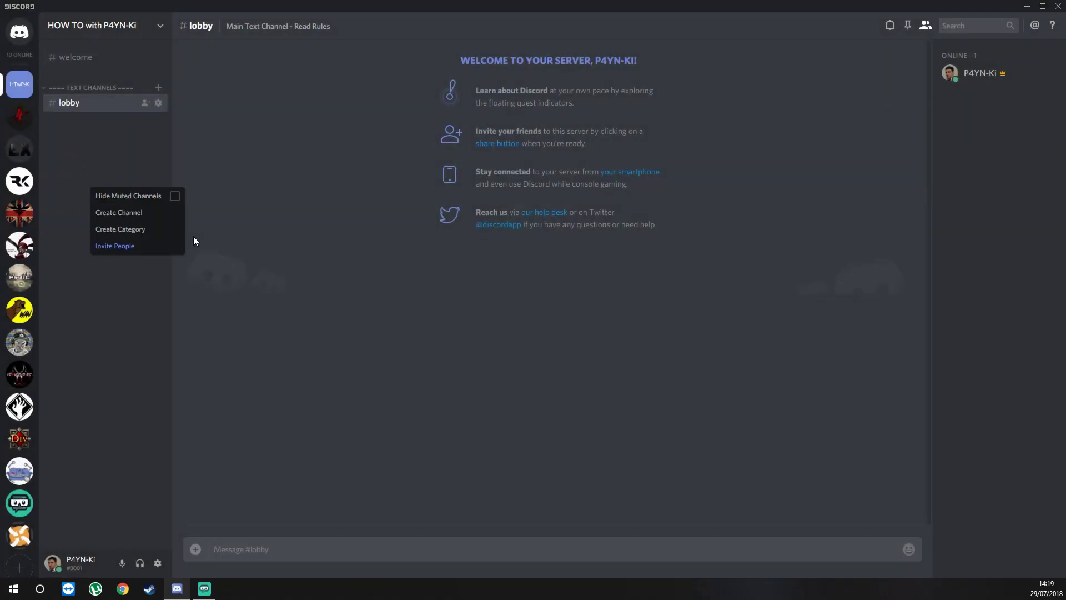
pyautogui.click(156, 216)
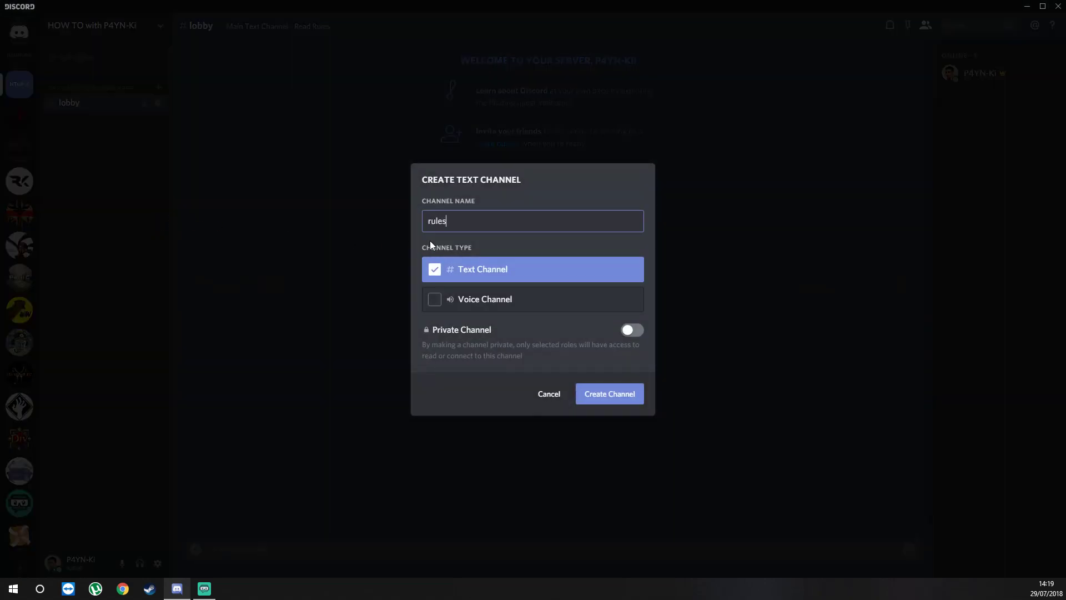
pyautogui.press('Return')
# Create an uncategorised text channel named announcements and move it above the welcome channel.
pyautogui.rightClick(128, 222)
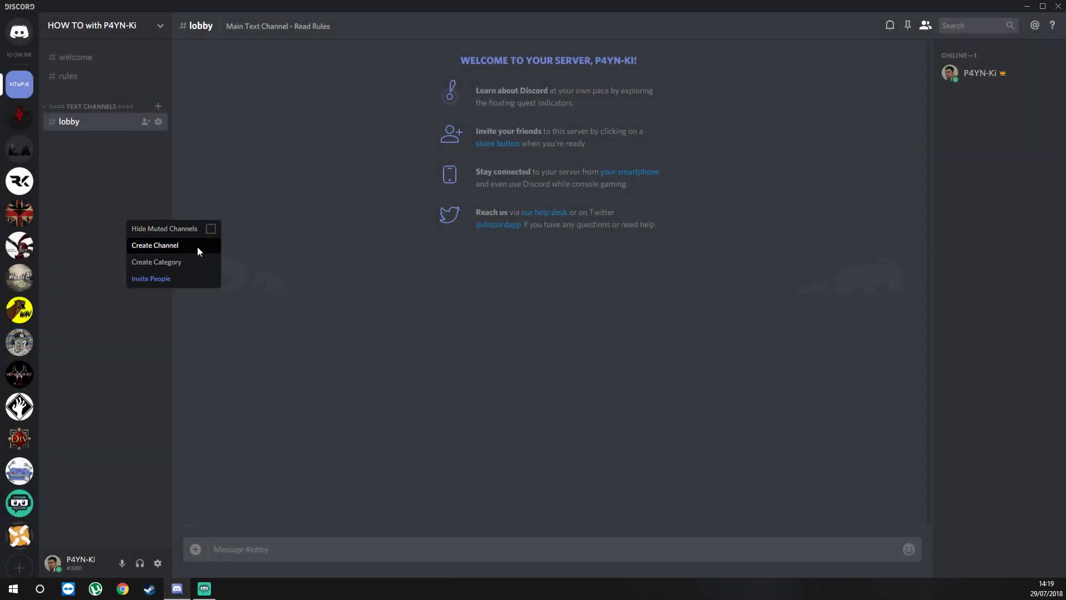
pyautogui.click(198, 248)
pyautogui.write('announcements')
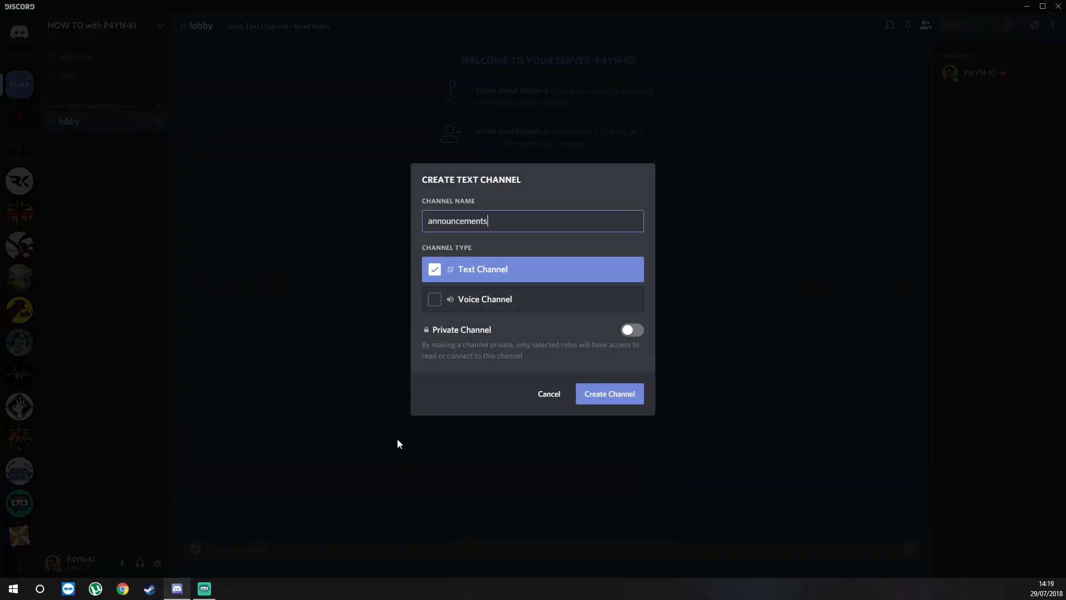
pyautogui.press('Return')
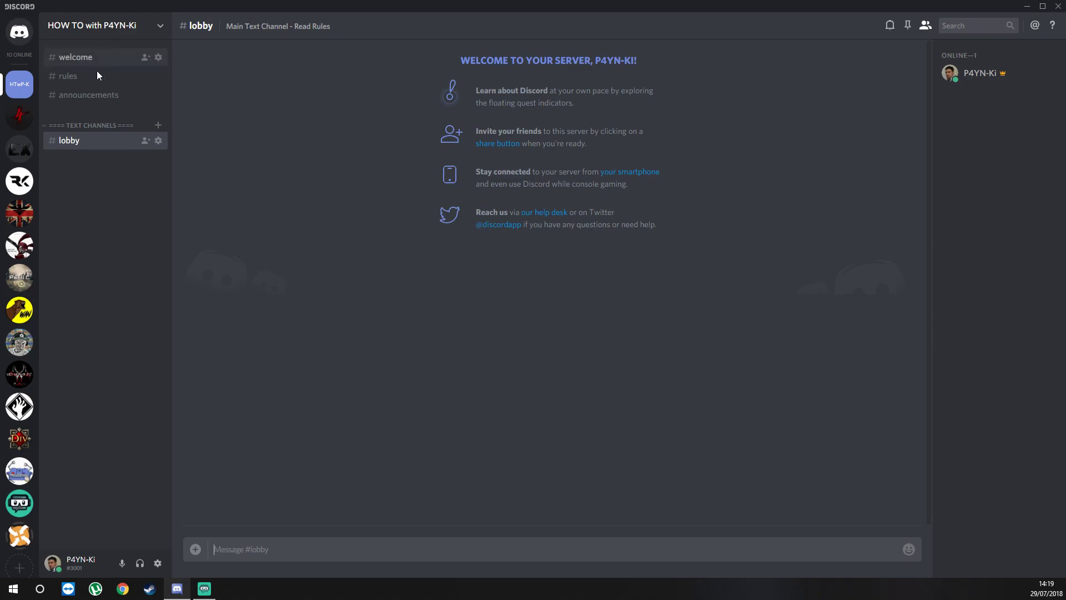
pyautogui.moveTo(90, 99); pyautogui.dragTo(95, 61)
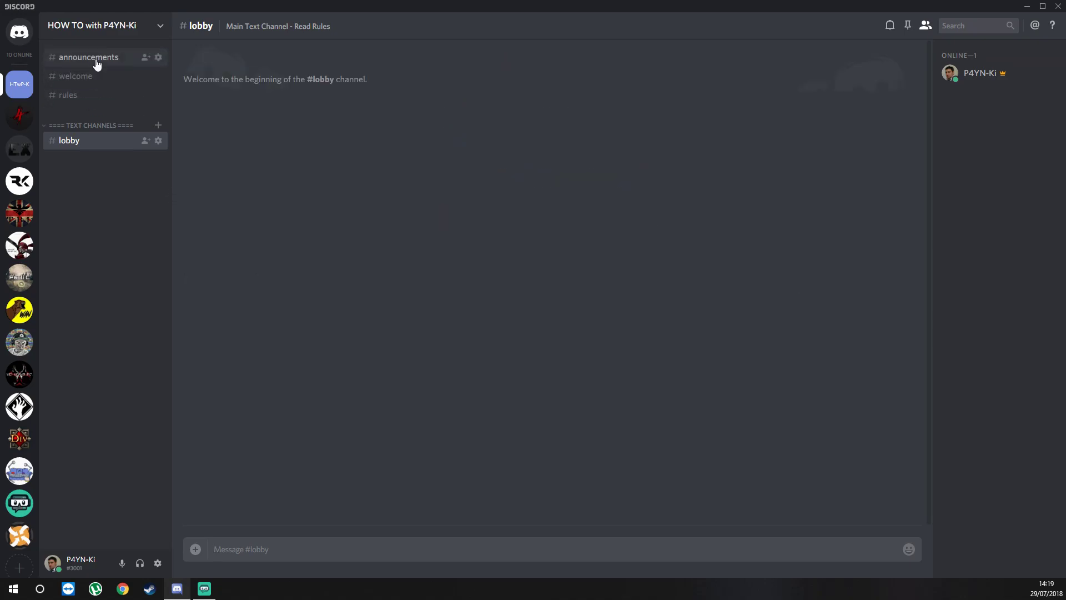
# Set the rules channel's topic to "Rules are here for a reason, please follow them." and save it.
pyautogui.rightClick(83, 97)
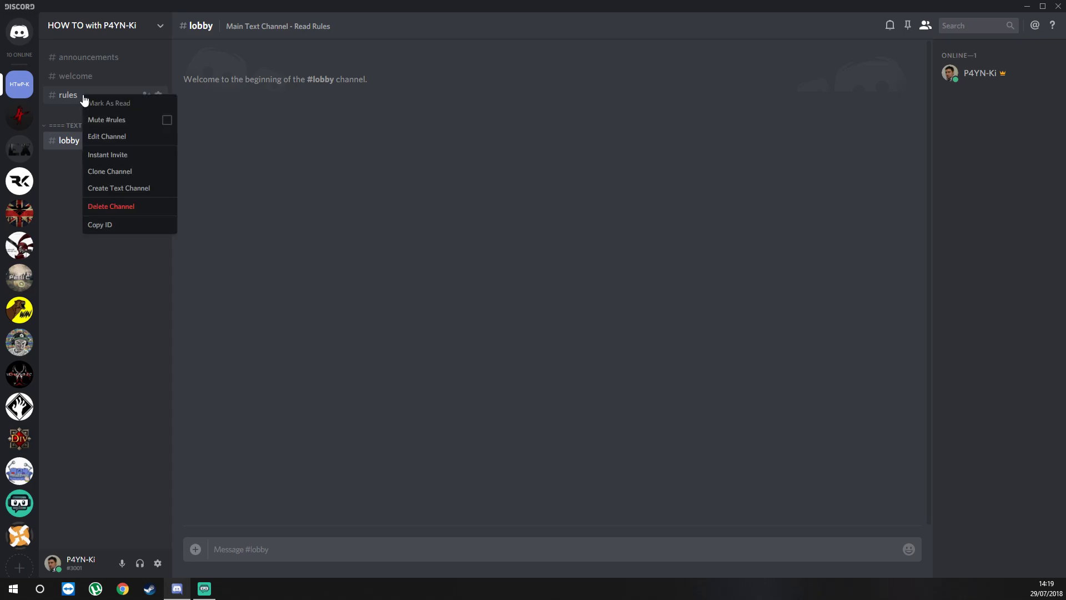
pyautogui.click(120, 139)
pyautogui.click(428, 143)
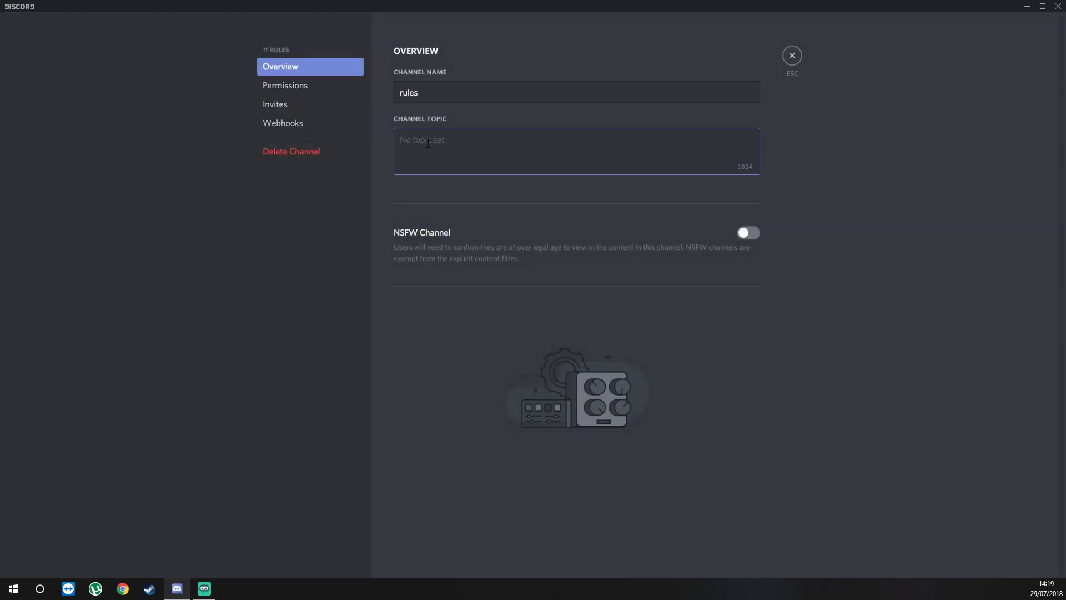
pyautogui.write('Rules')
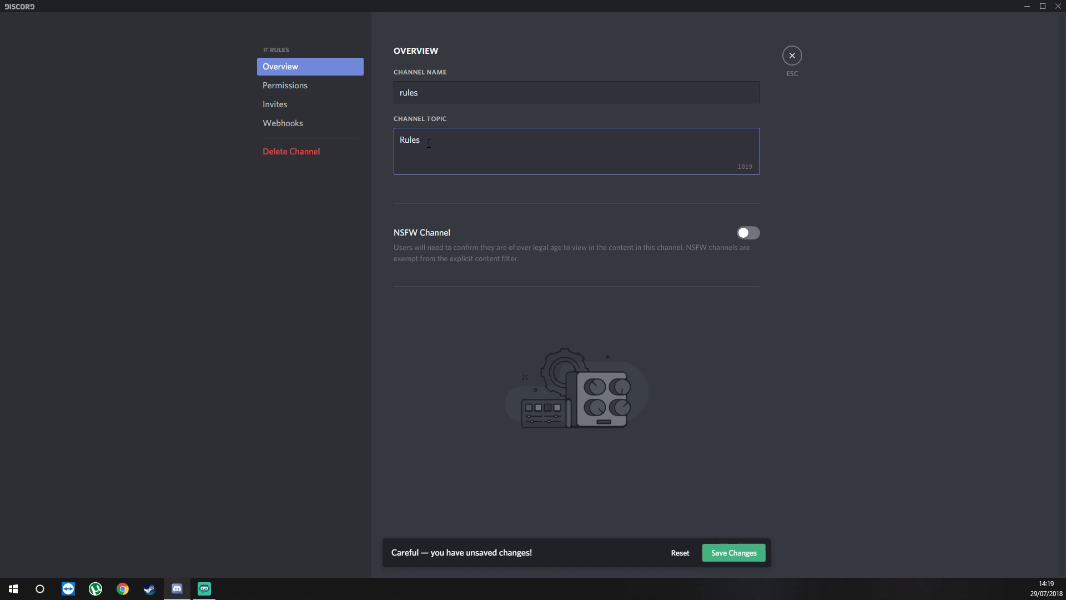
pyautogui.write(' are here for a reason, please follow them.')
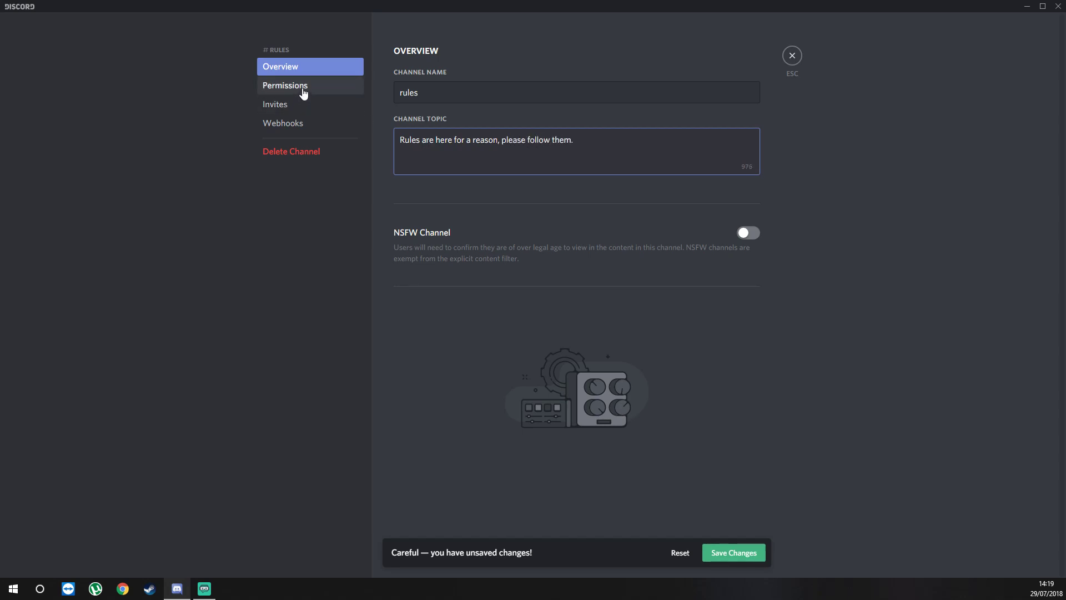
pyautogui.click(736, 554)
pyautogui.click(347, 88)
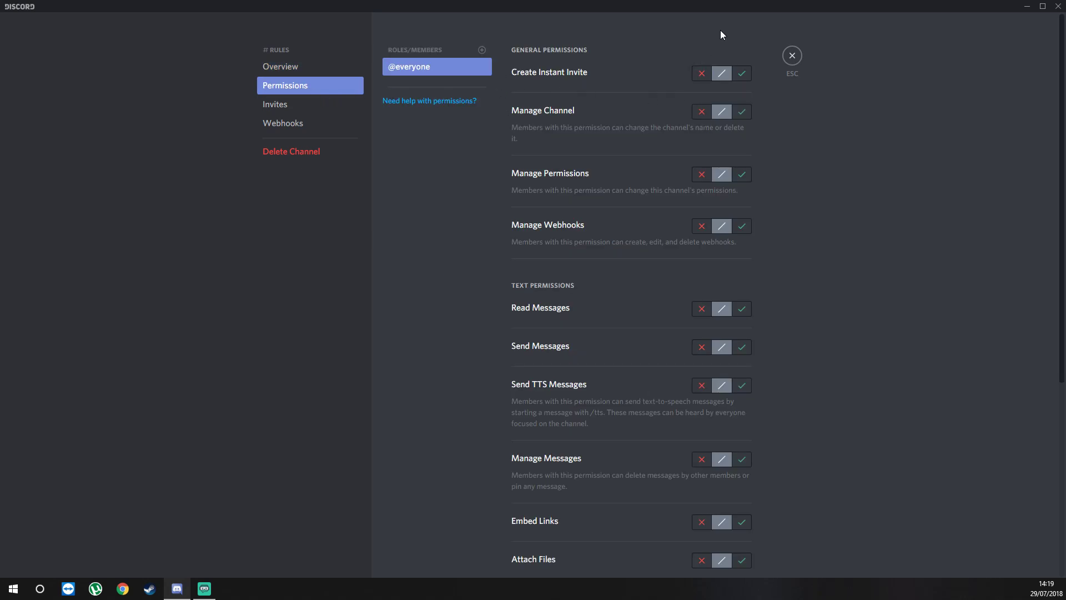
pyautogui.click(701, 75)
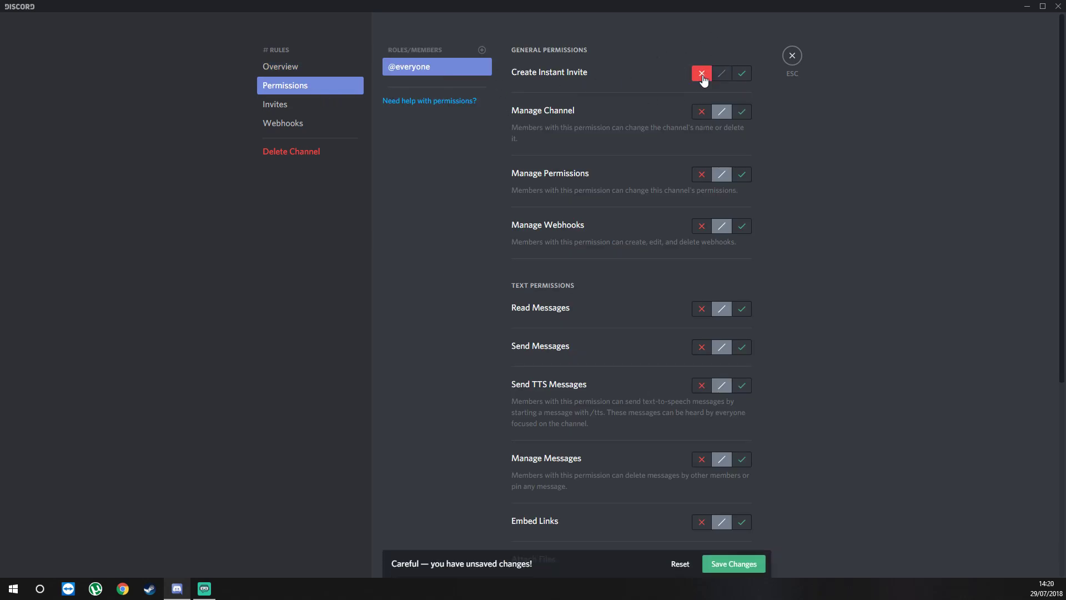
pyautogui.click(700, 113)
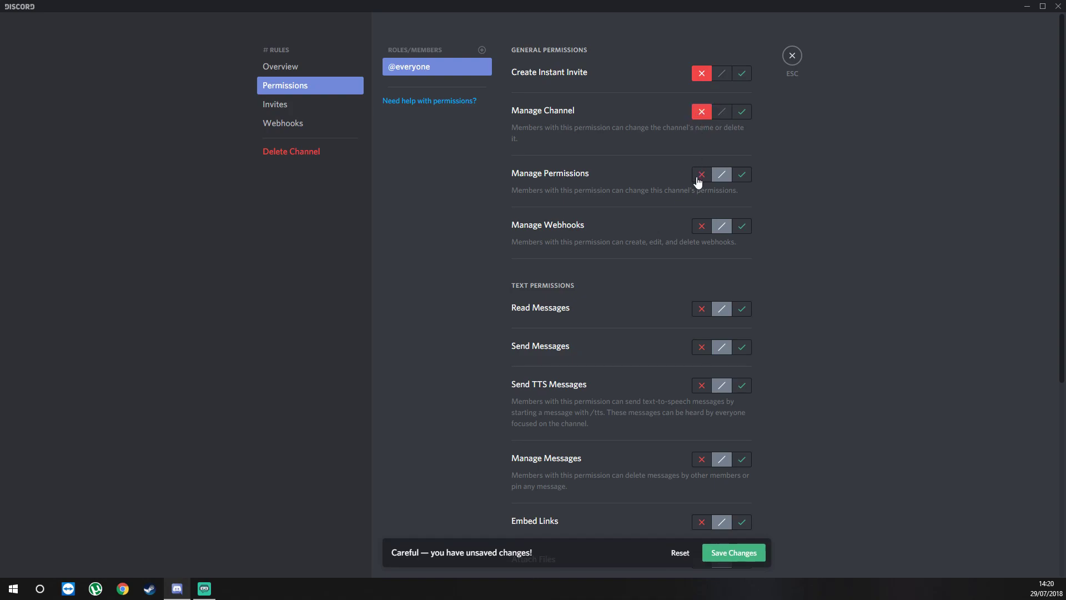
pyautogui.click(701, 175)
pyautogui.click(700, 227)
pyautogui.scroll(-2, 654, 207)
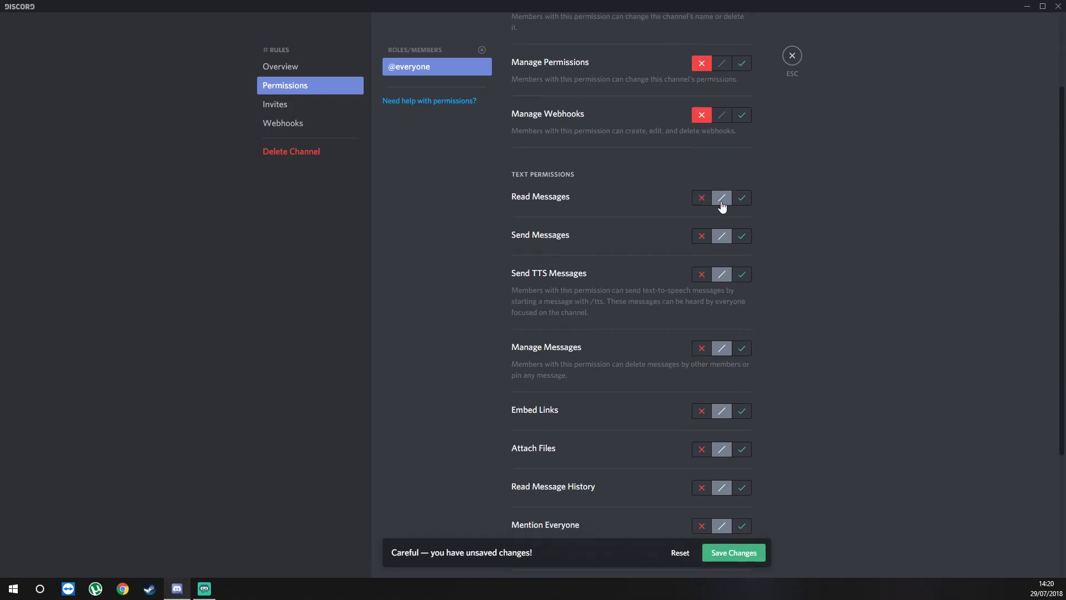
pyautogui.click(742, 198)
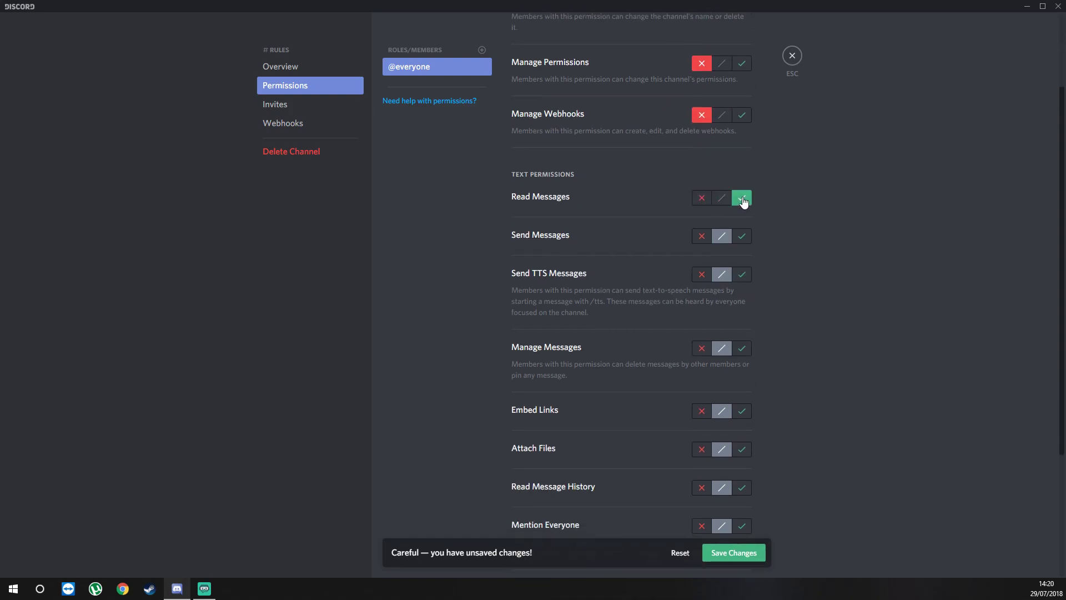
pyautogui.click(701, 239)
pyautogui.click(702, 275)
pyautogui.scroll(-3, 656, 336)
pyautogui.click(701, 185)
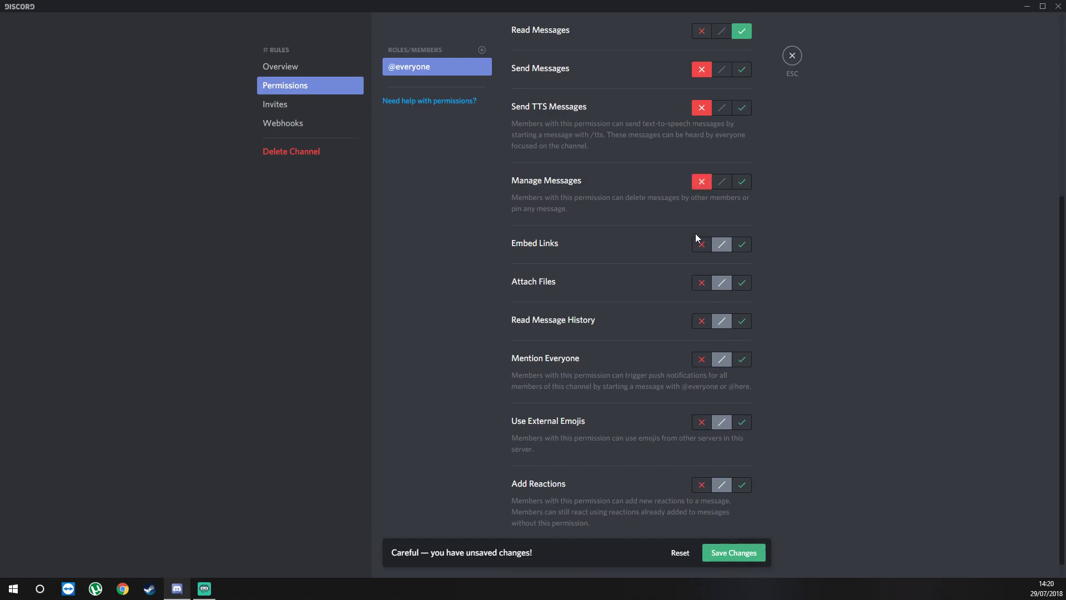
pyautogui.click(701, 282)
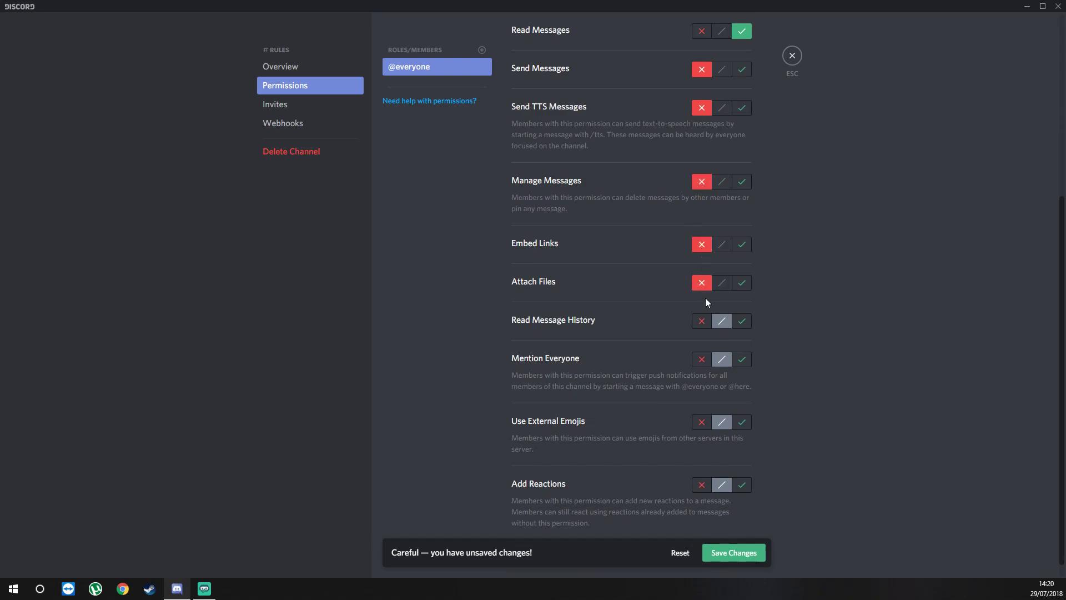
pyautogui.click(742, 322)
pyautogui.scroll(-1, 670, 343)
pyautogui.click(702, 342)
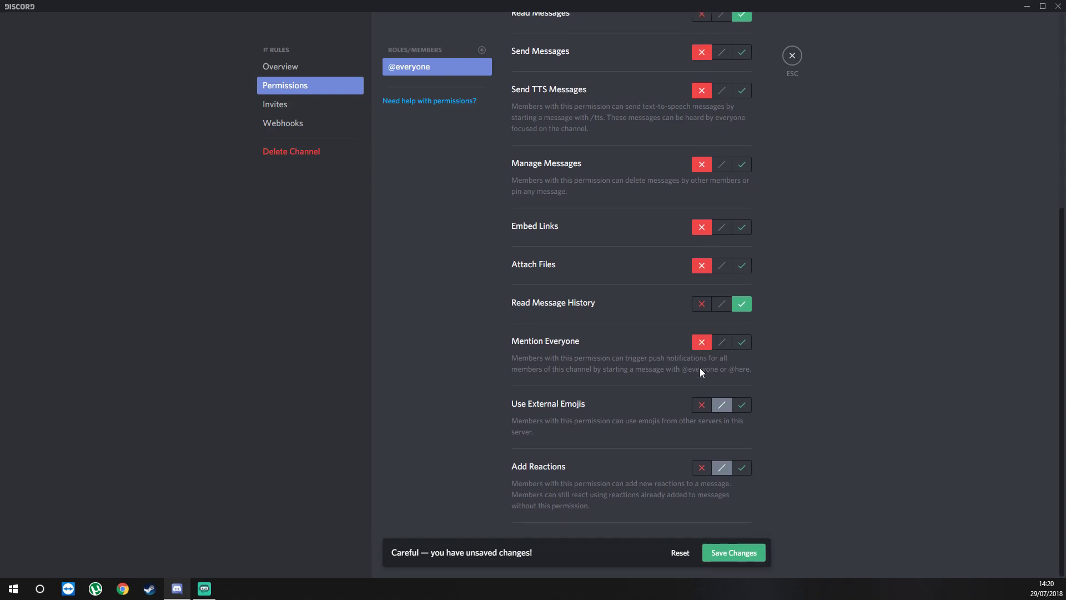
pyautogui.click(701, 406)
pyautogui.click(702, 471)
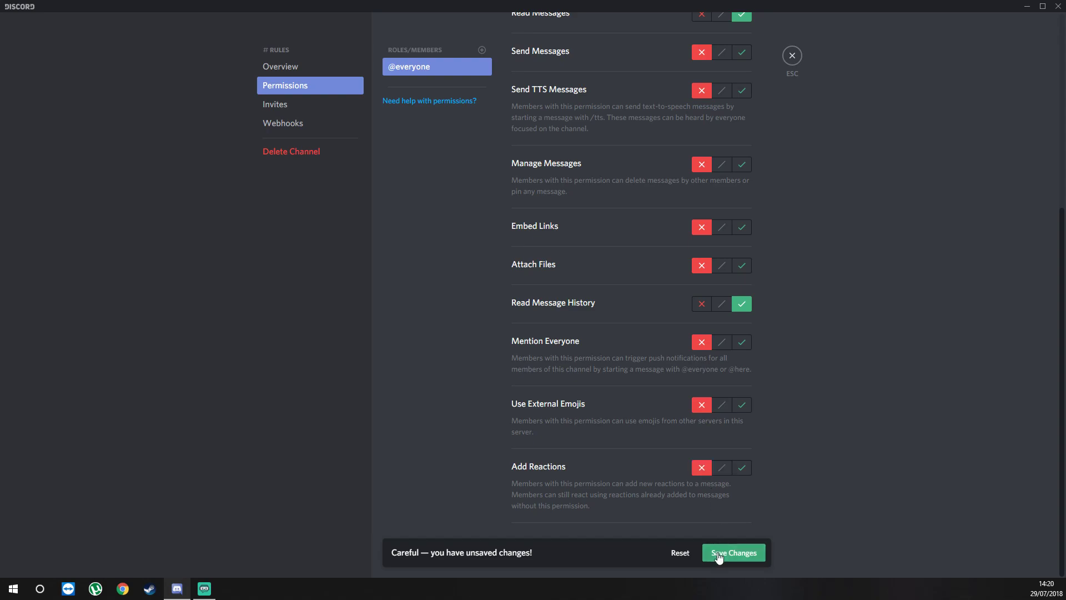
pyautogui.click(723, 538)
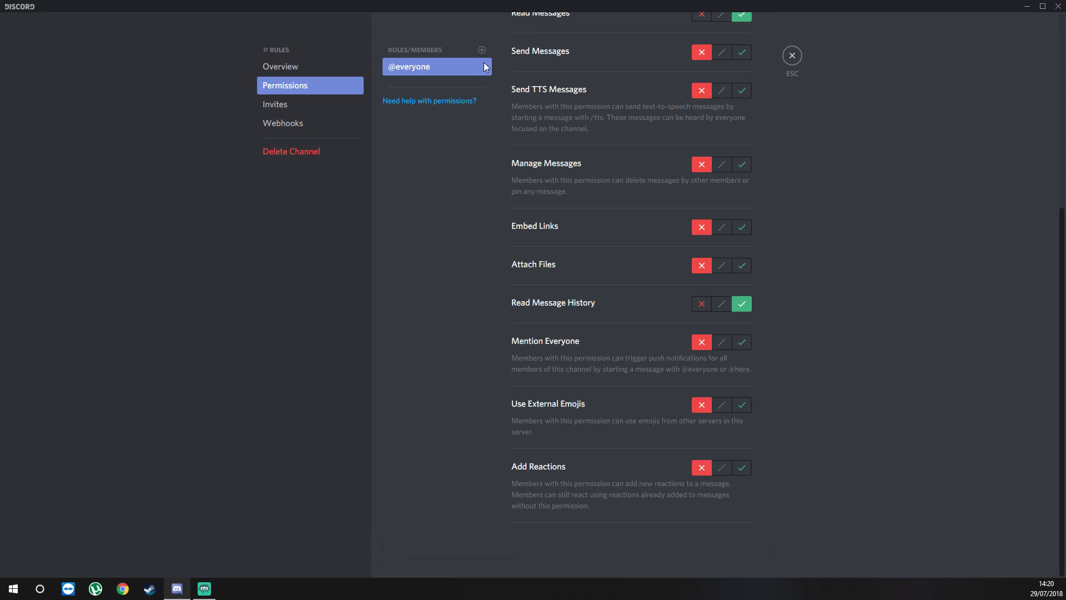
pyautogui.click(792, 55)
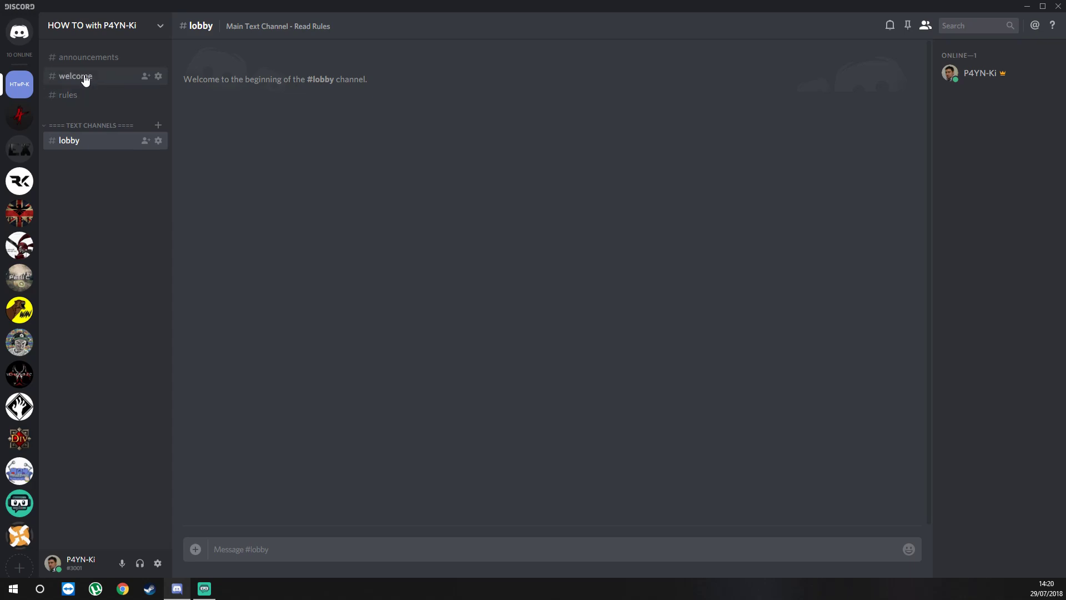
# Set the welcome channel's topic to "Welcoming new members tot he Community!" and save it.
pyautogui.rightClick(86, 76)
pyautogui.click(116, 115)
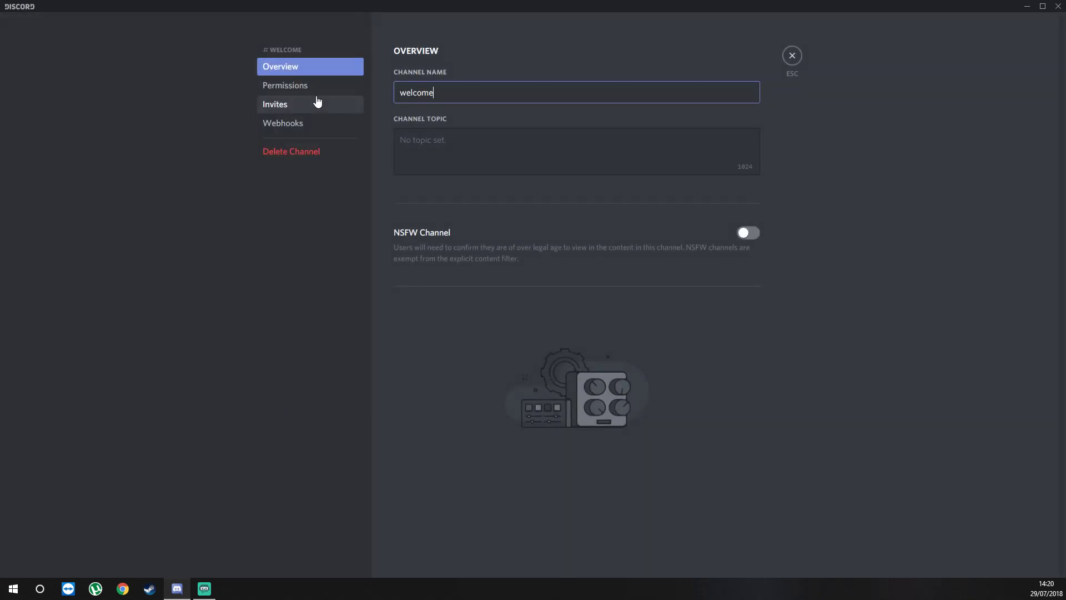
pyautogui.click(442, 147)
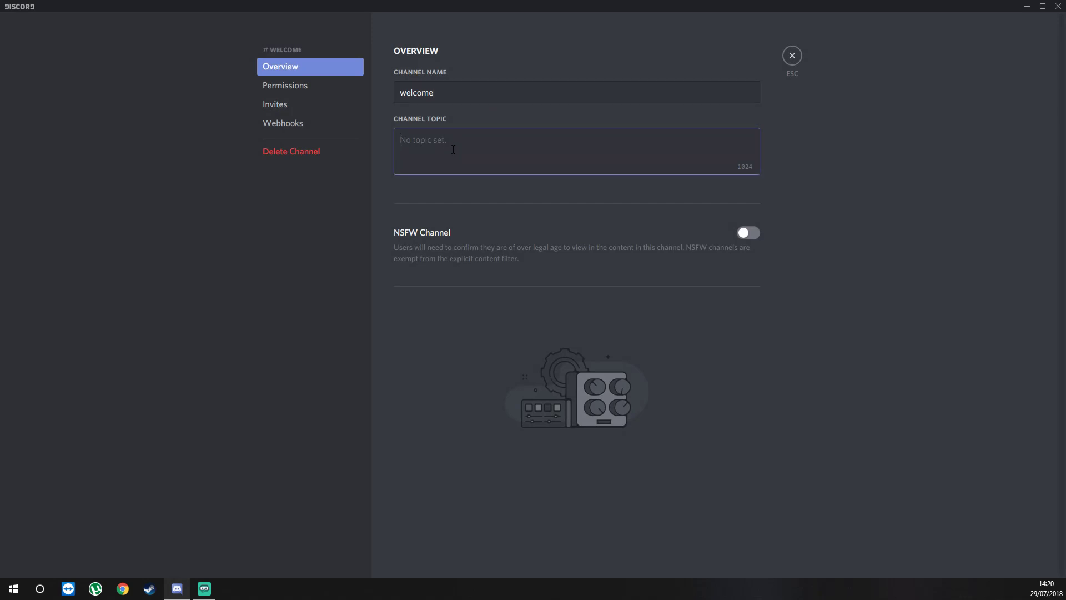
pyautogui.write('Welcoming')
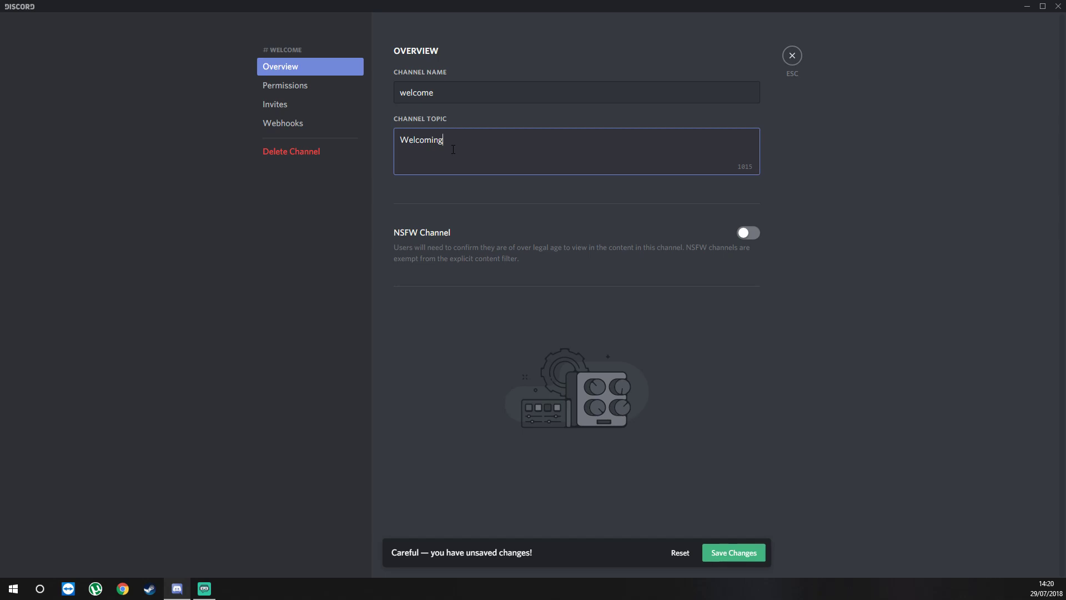
pyautogui.write(' new members tot he Community!')
pyautogui.click(727, 552)
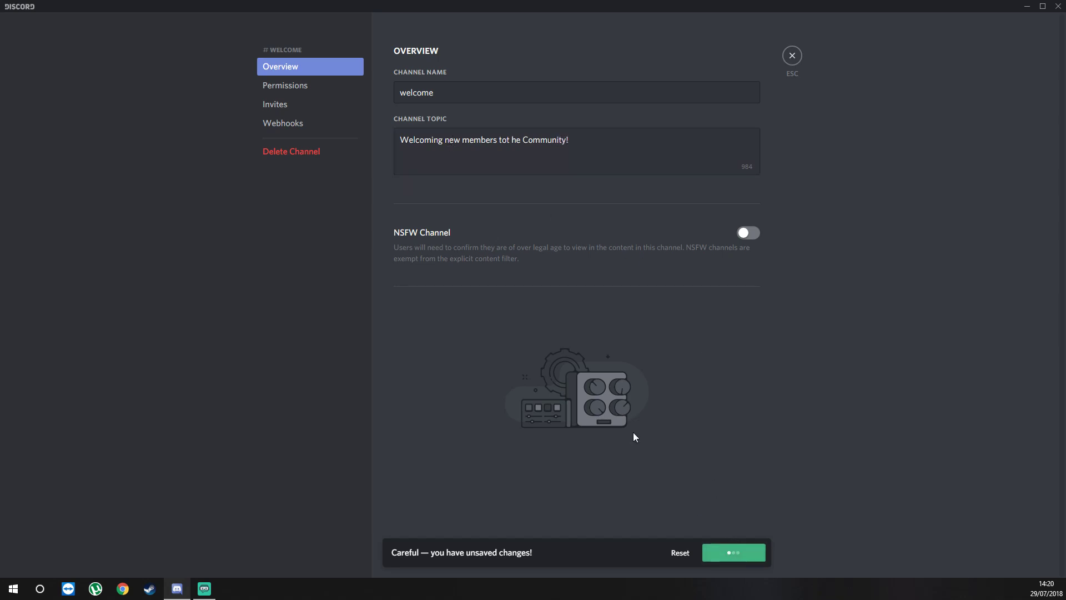
pyautogui.click(348, 87)
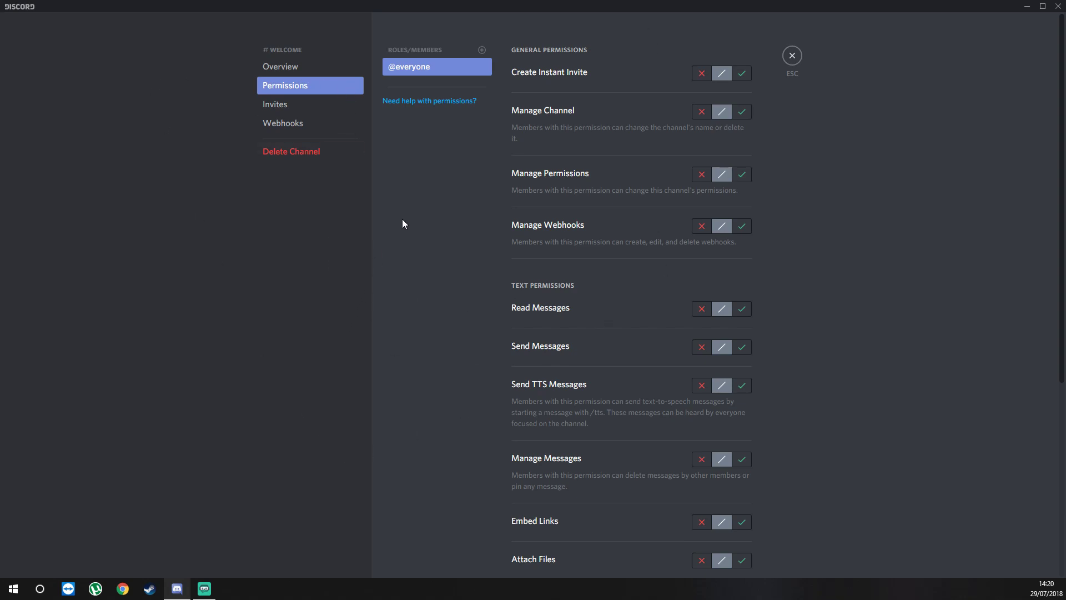
pyautogui.click(702, 74)
pyautogui.click(702, 111)
pyautogui.click(702, 175)
pyautogui.click(702, 226)
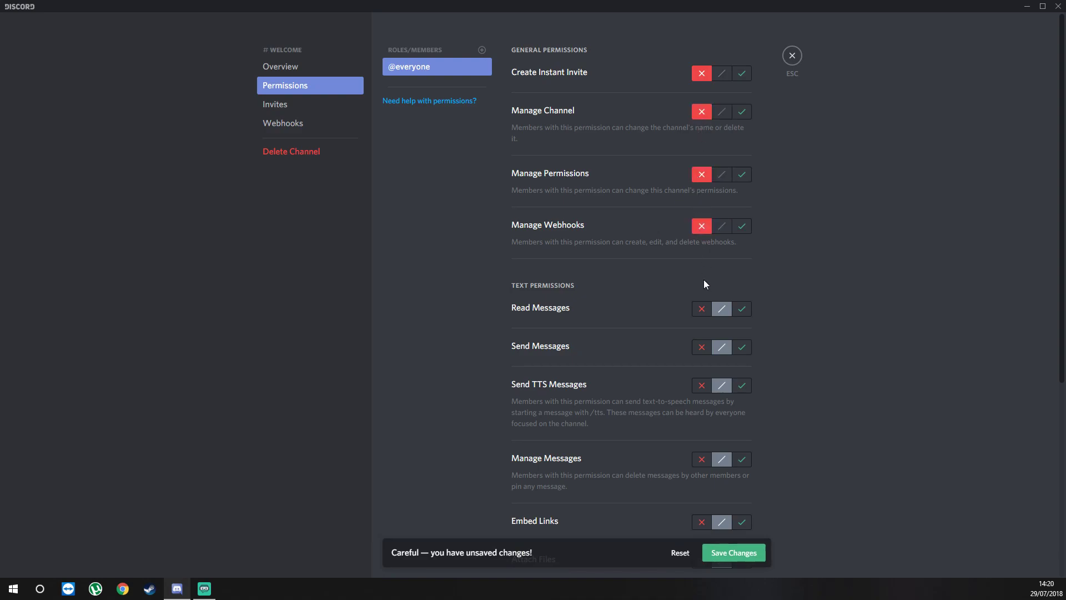
pyautogui.click(702, 347)
pyautogui.scroll(-4, 704, 350)
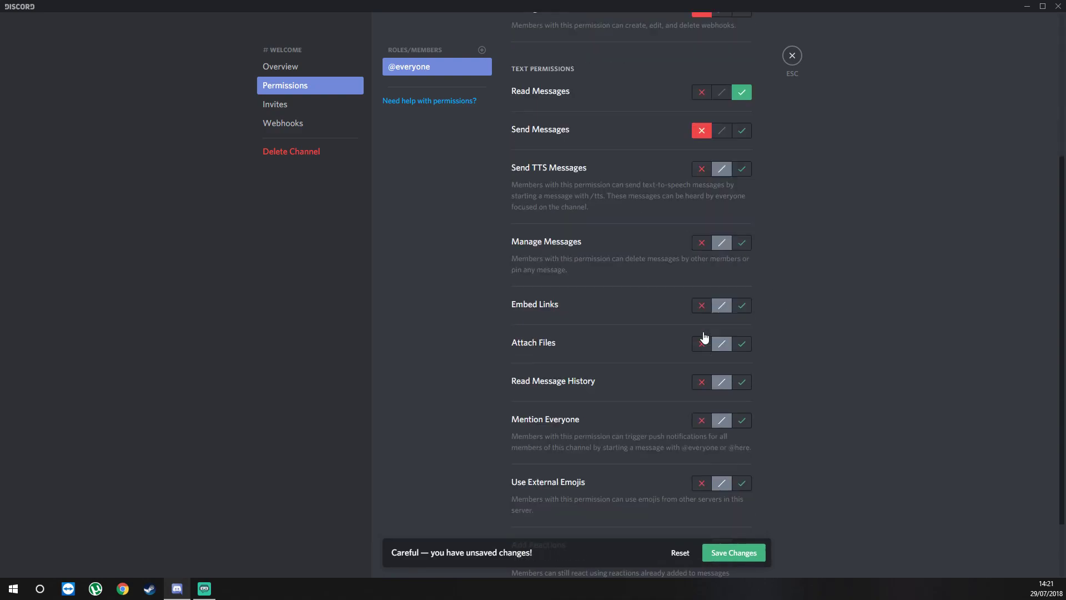
pyautogui.click(702, 164)
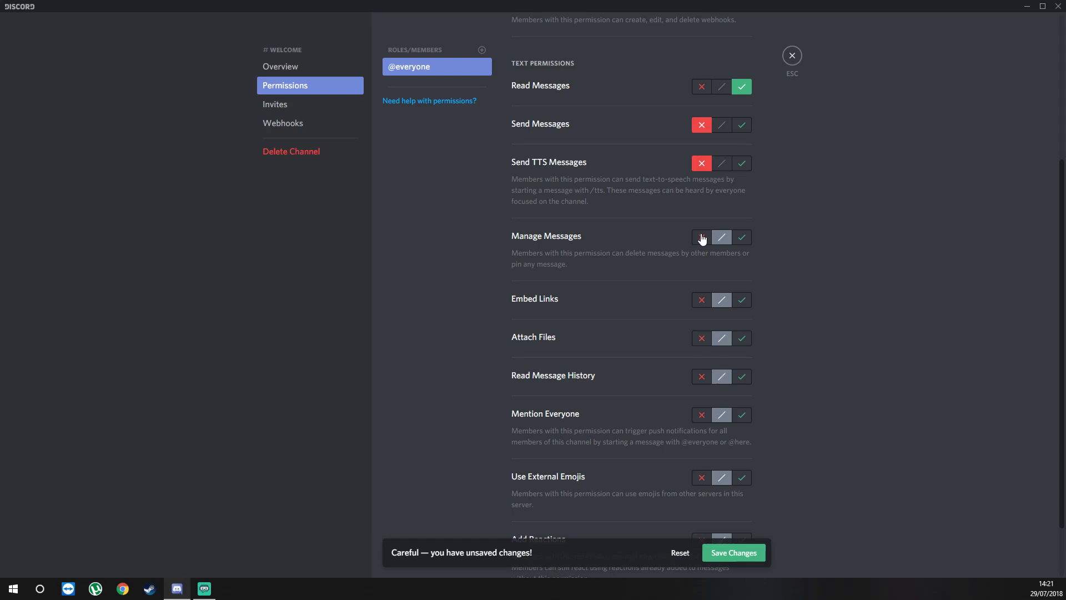
pyautogui.click(702, 238)
pyautogui.click(703, 300)
pyautogui.click(705, 340)
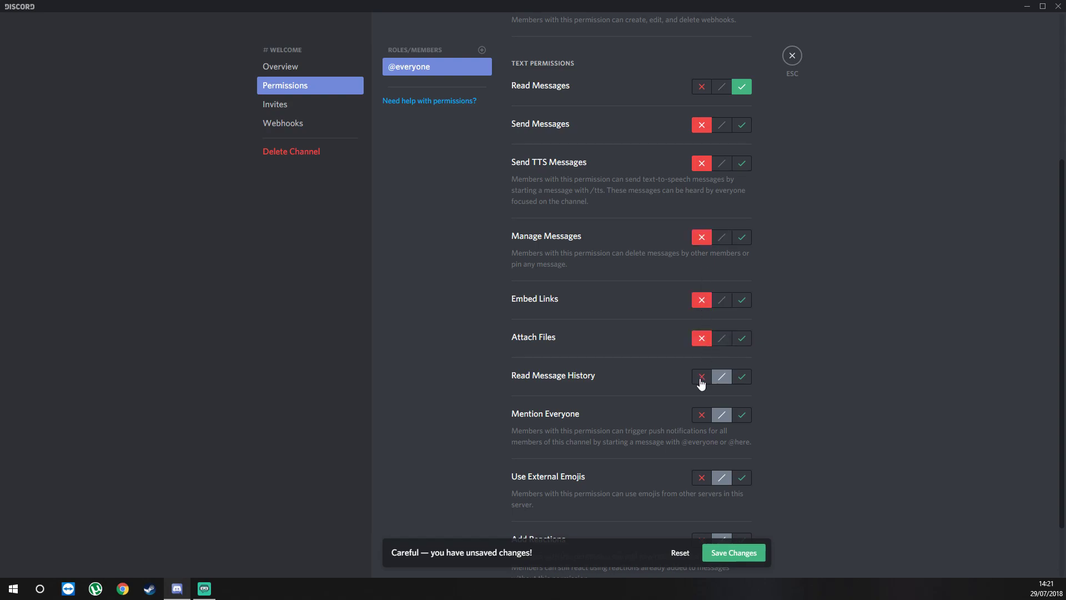
pyautogui.click(743, 384)
pyautogui.scroll(-1, 705, 356)
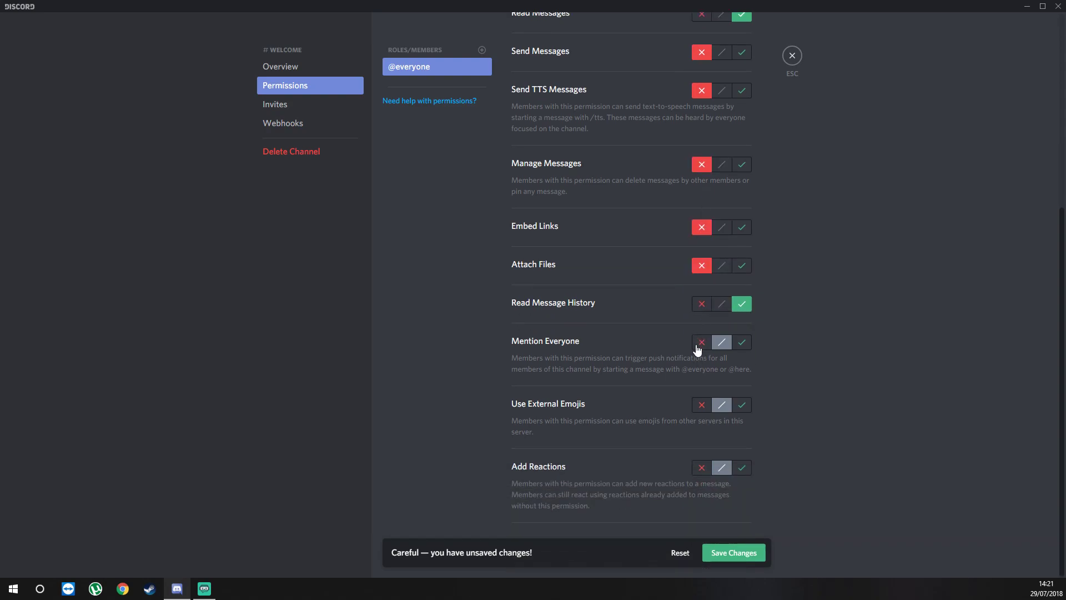
pyautogui.click(701, 343)
pyautogui.click(701, 404)
pyautogui.click(701, 468)
pyautogui.click(731, 552)
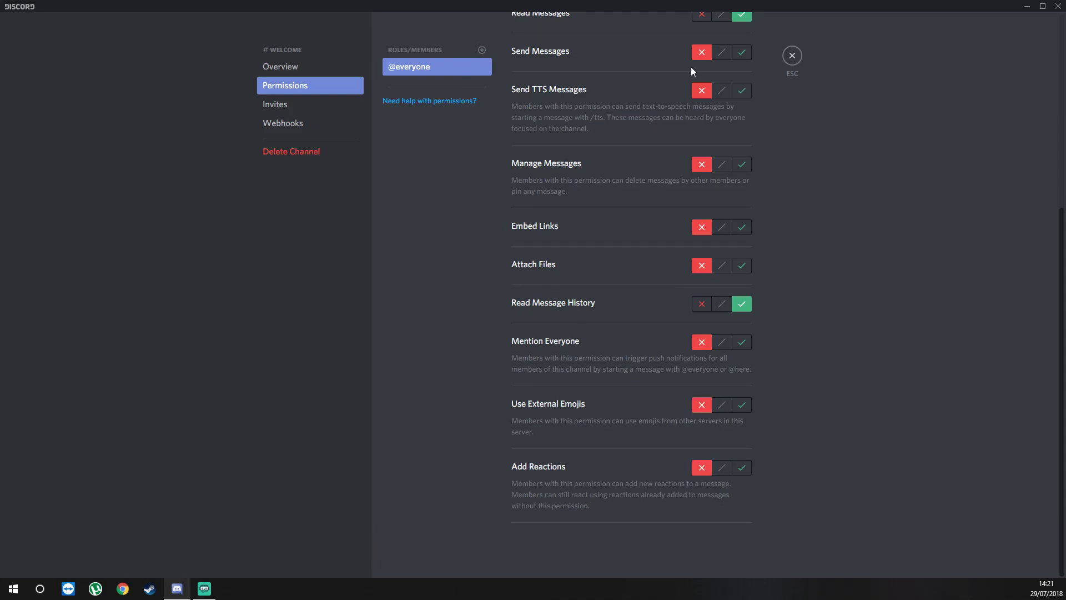
# Add the BOTS role to the welcome channel's permissions and deny it Create Instant Invite, Manage Channel, Manage Permissions and Manage Webhooks.
pyautogui.click(482, 50)
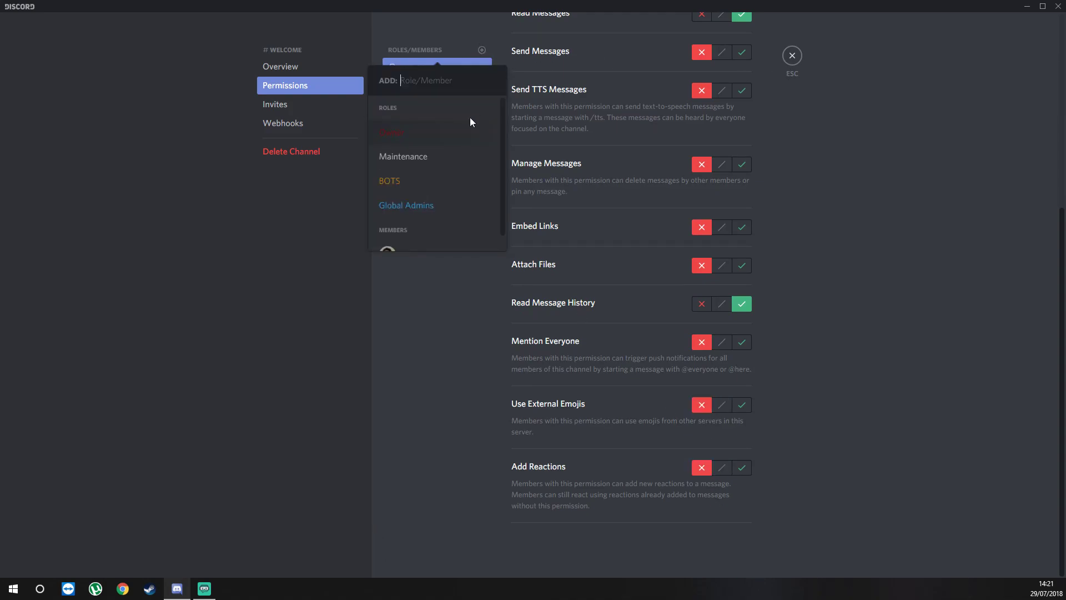
pyautogui.click(427, 182)
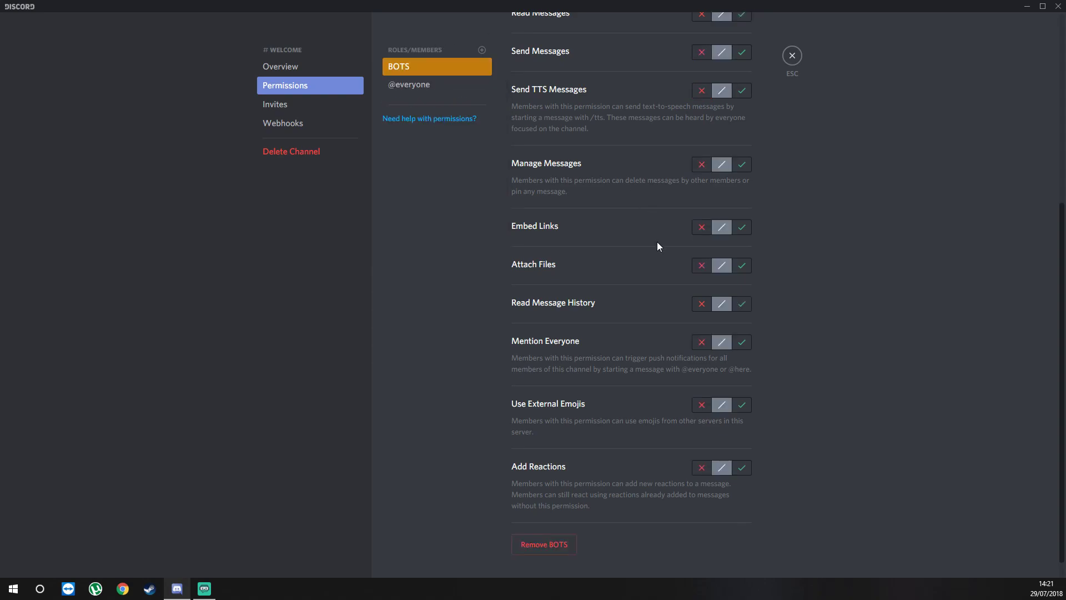
pyautogui.scroll(5, 655, 243)
pyautogui.click(702, 73)
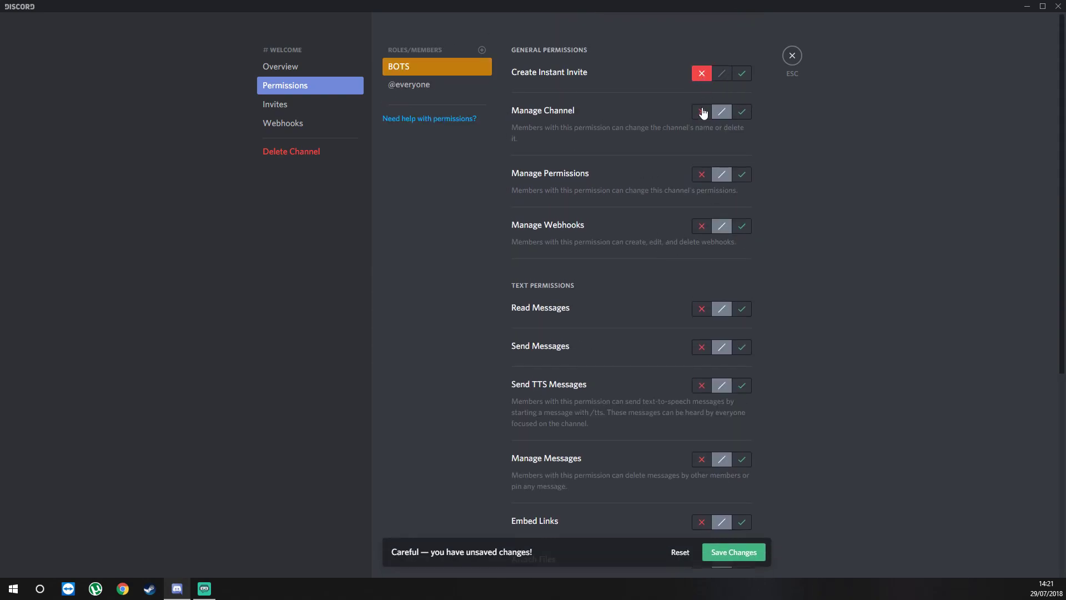
pyautogui.click(702, 112)
pyautogui.click(702, 175)
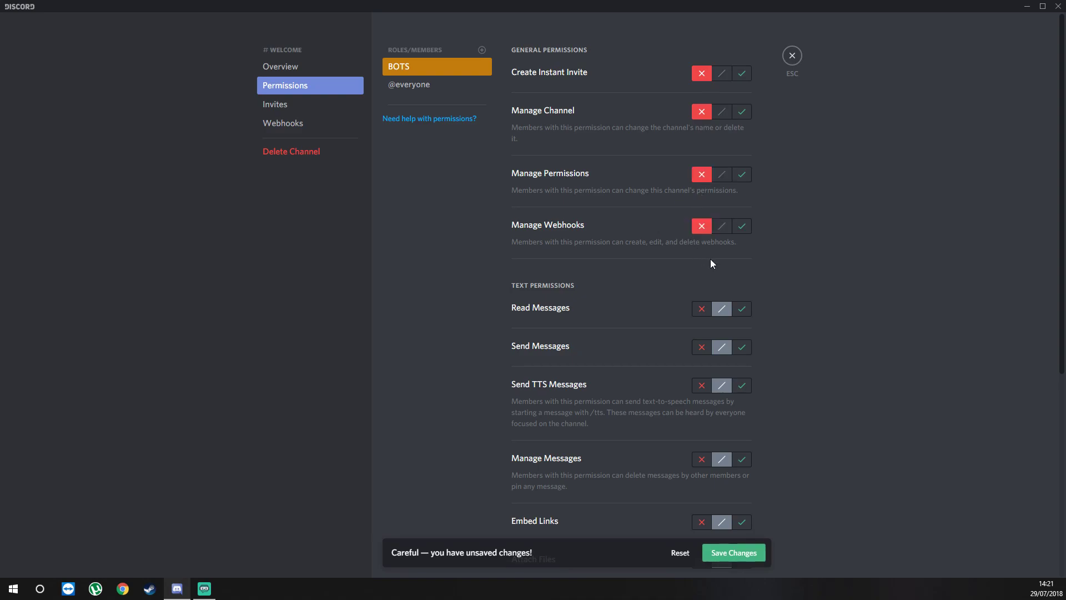
# Allow the BOTS role Read Messages, Send Messages and Manage Messages in the welcome channel, and deny Send TTS Messages.
pyautogui.scroll(-2, 708, 258)
pyautogui.click(742, 198)
pyautogui.click(742, 236)
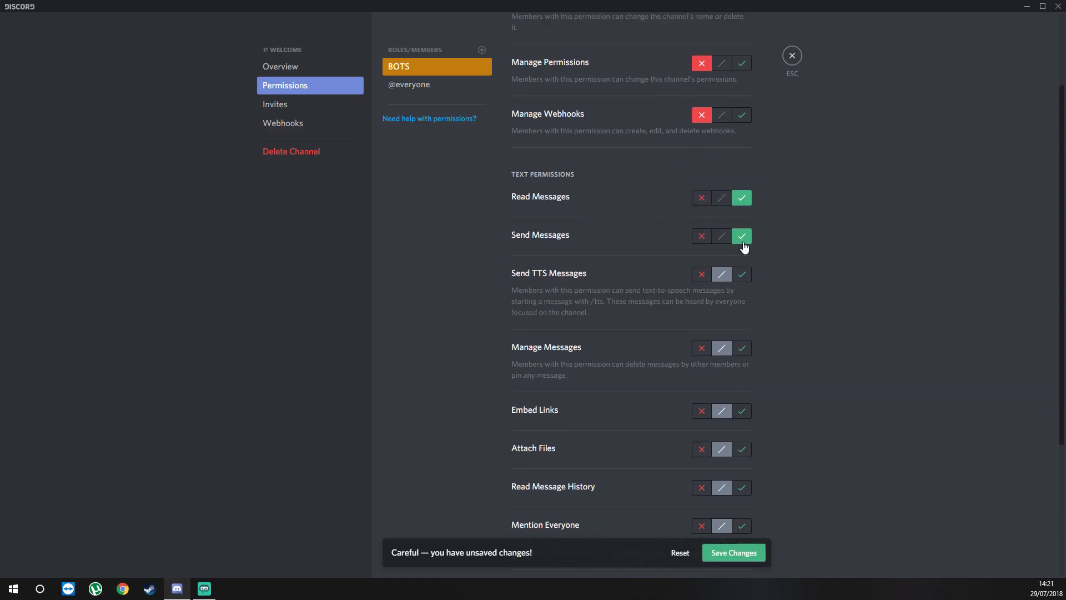
pyautogui.click(701, 274)
pyautogui.scroll(-4, 688, 272)
pyautogui.click(742, 143)
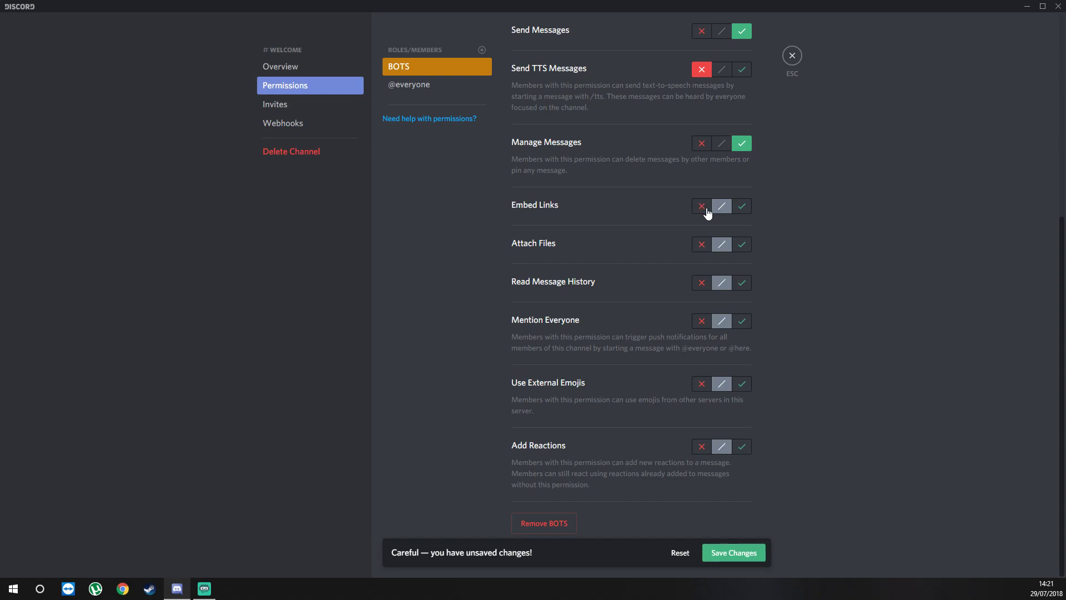
# Deny BOTS Embed Links, Attach Files, Mention Everyone, Use External Emojis and Add Reactions, allow Read Message History, and save the welcome channel's permissions.
pyautogui.click(702, 245)
pyautogui.click(740, 282)
pyautogui.click(702, 322)
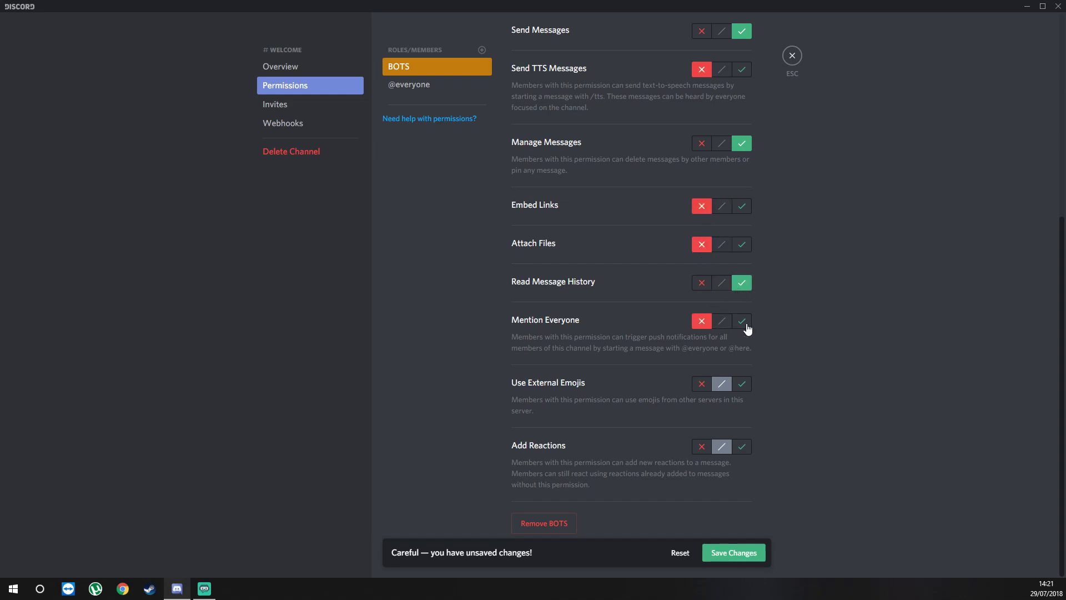
pyautogui.click(702, 384)
pyautogui.click(702, 446)
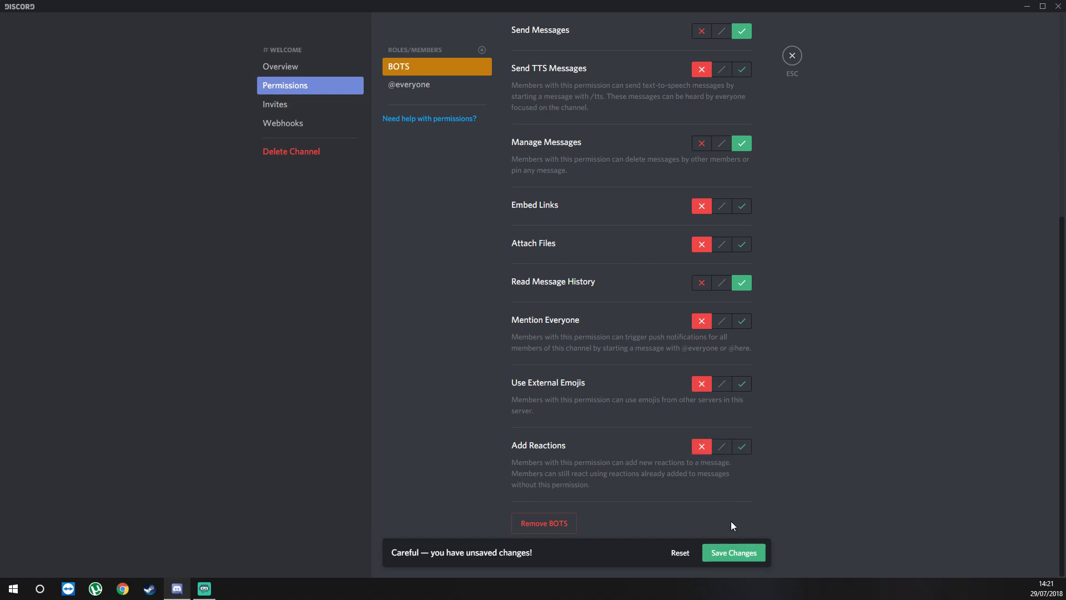
pyautogui.click(743, 555)
pyautogui.scroll(6, 778, 489)
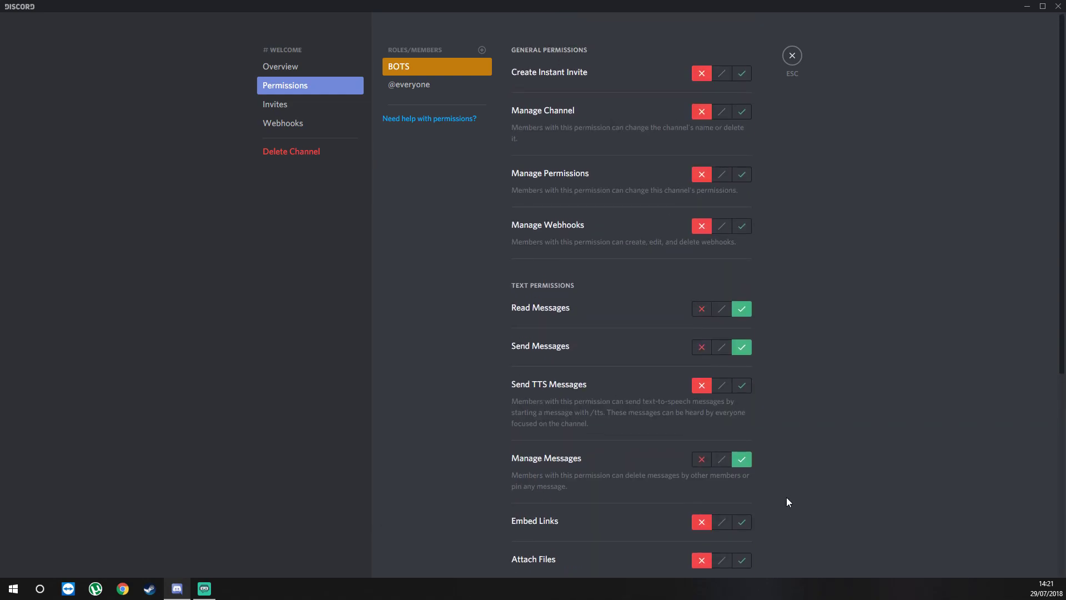
# Review the BOTS role's permissions in the welcome channel and close the channel settings.
pyautogui.scroll(-5, 612, 303)
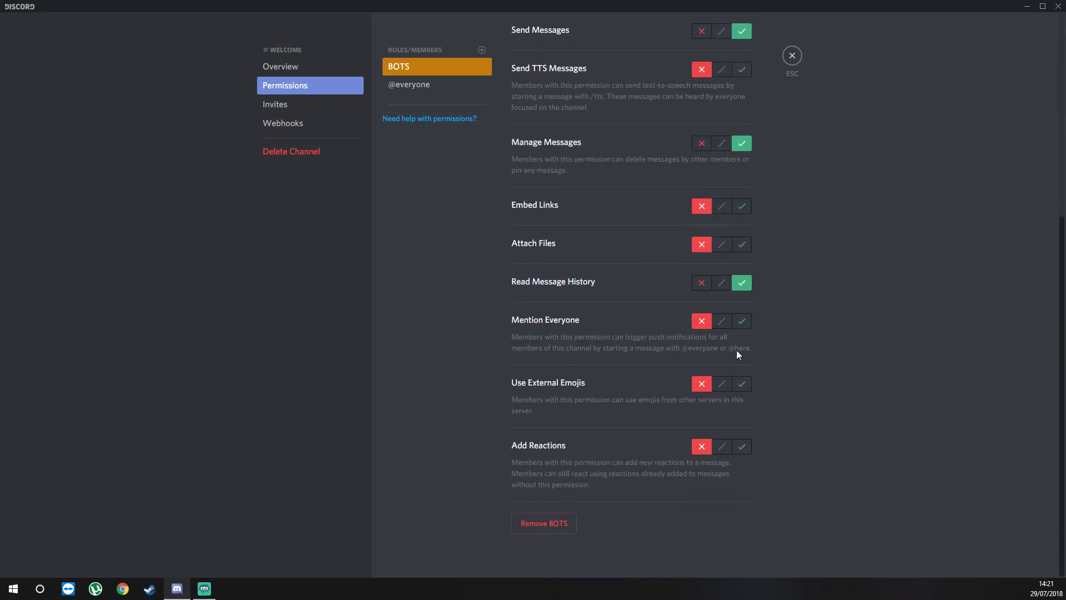
pyautogui.scroll(5, 736, 350)
pyautogui.scroll(1, 737, 354)
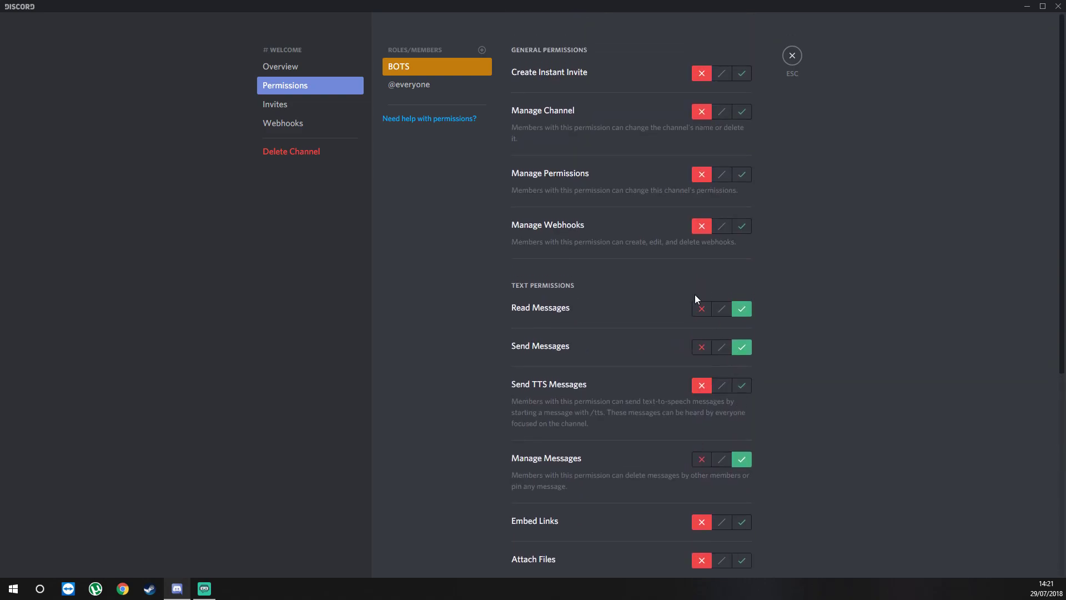
pyautogui.click(792, 56)
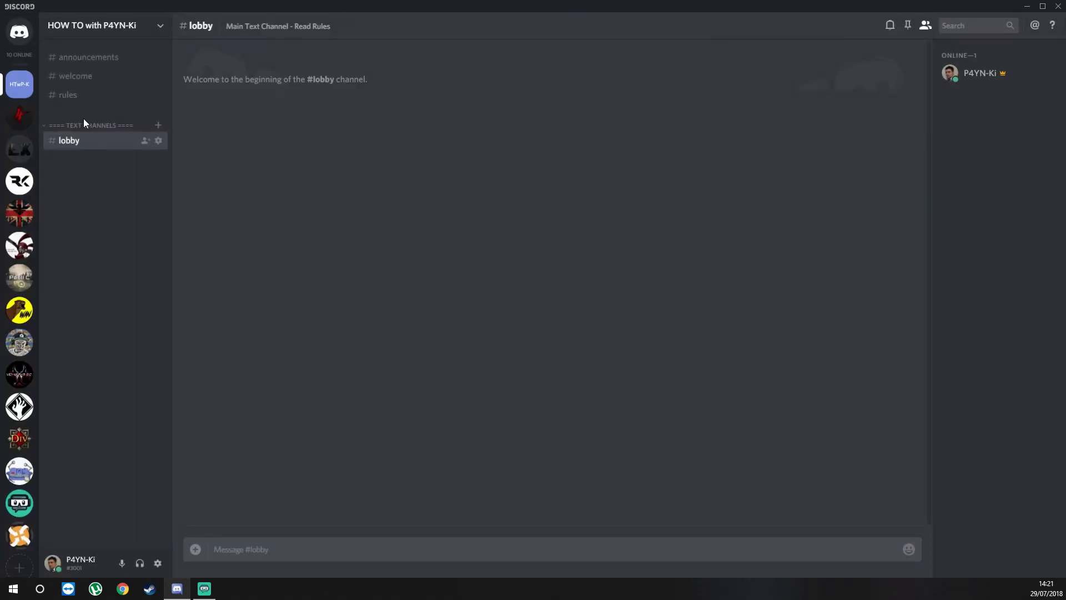
pyautogui.rightClick(76, 95)
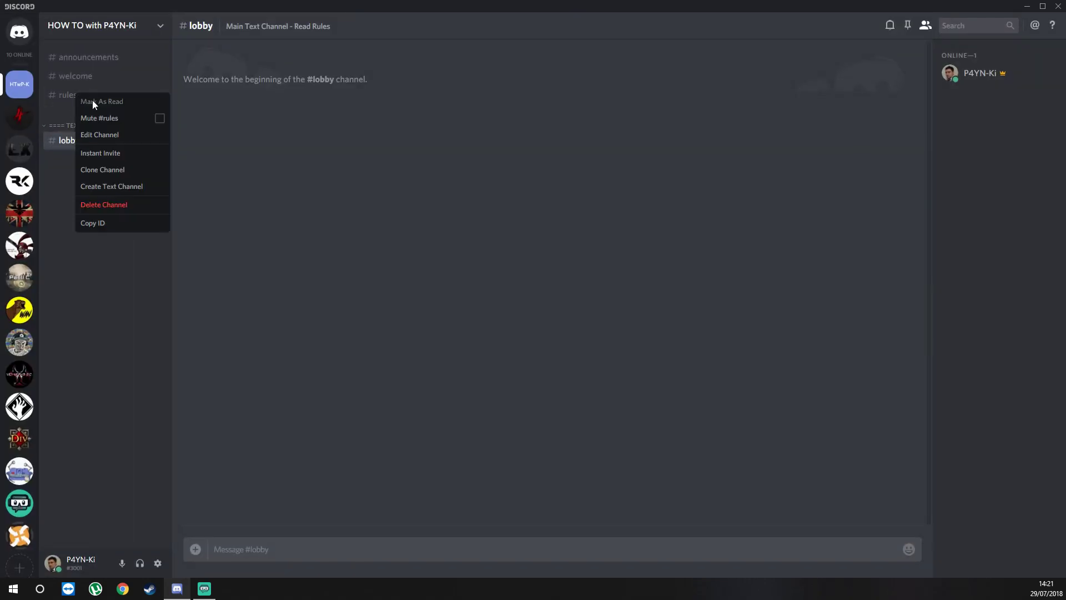
pyautogui.click(103, 135)
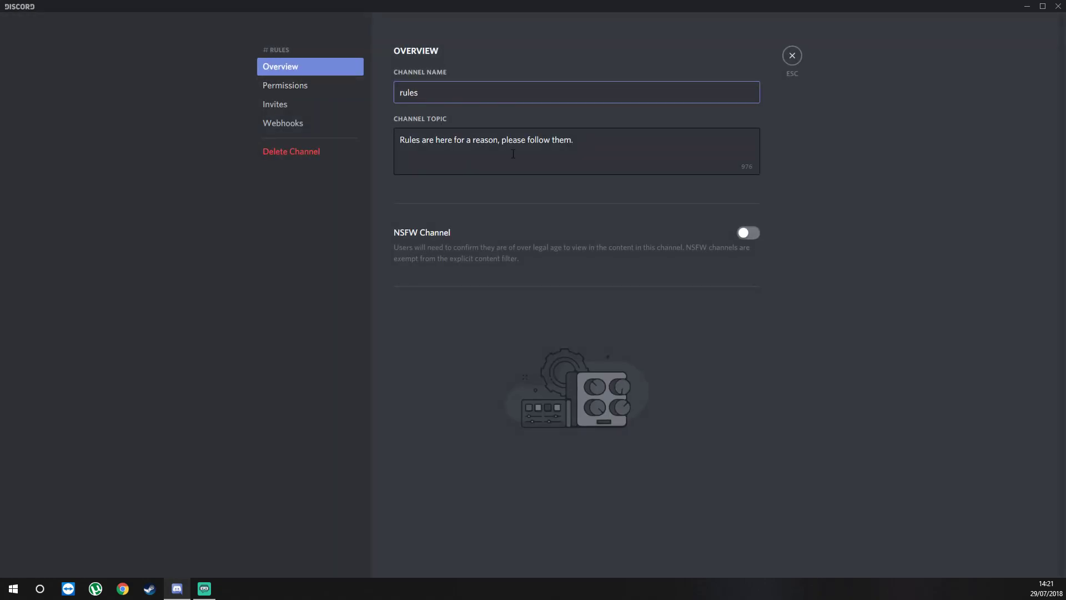
pyautogui.click(298, 89)
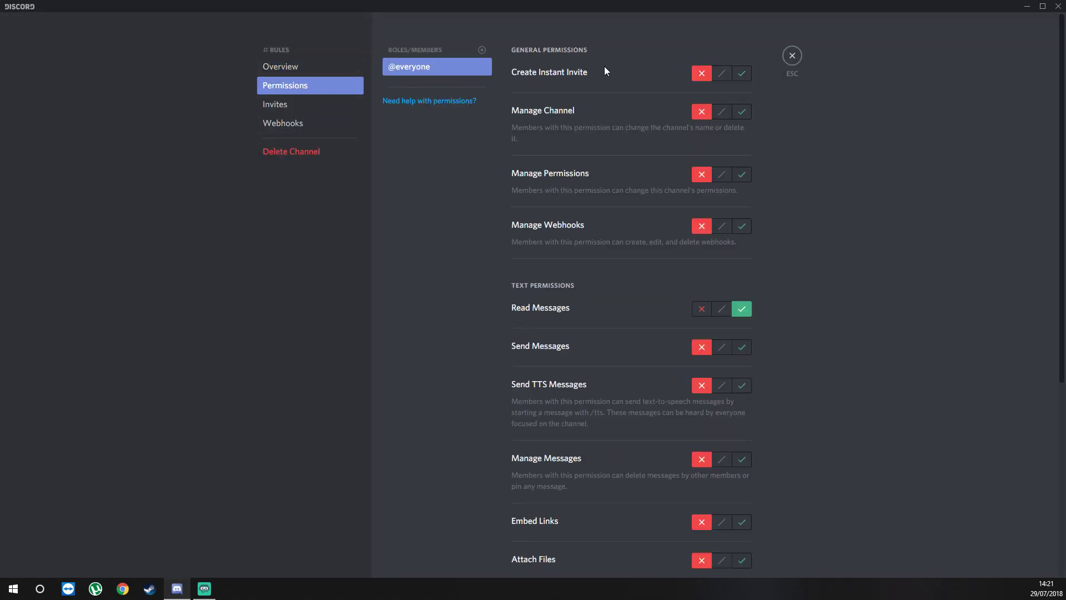
pyautogui.press('Escape')
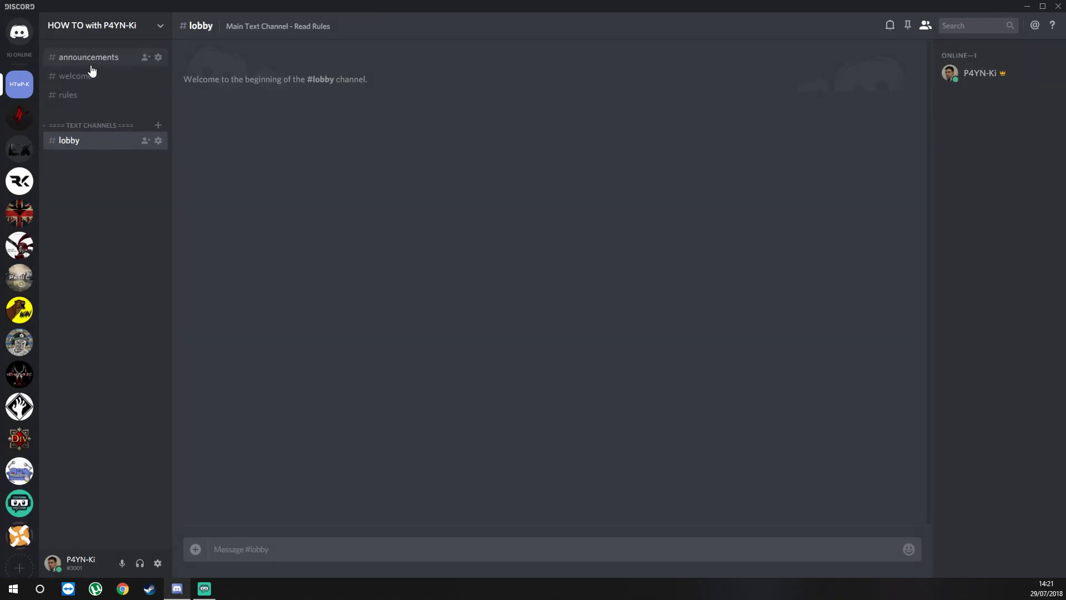
# Give the announcements channel a topic about important updates for the community and live events, and save it.
pyautogui.rightClick(90, 64)
pyautogui.click(115, 106)
pyautogui.click(466, 161)
pyautogui.write('Importnba')
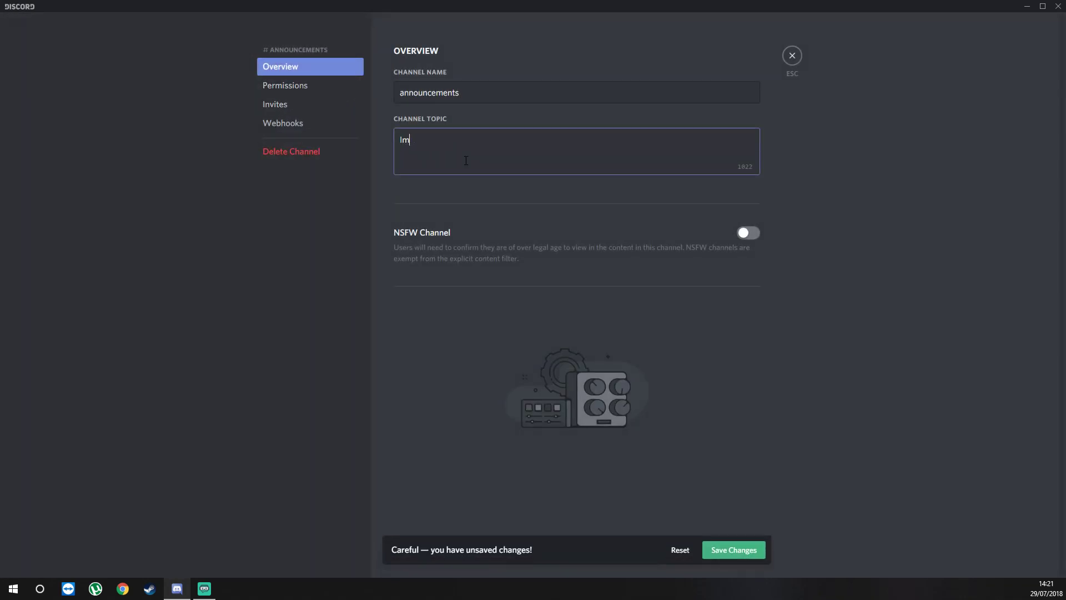
pyautogui.press('BackSpace')
pyautogui.press('BackSpace')
pyautogui.press('BackSpace')
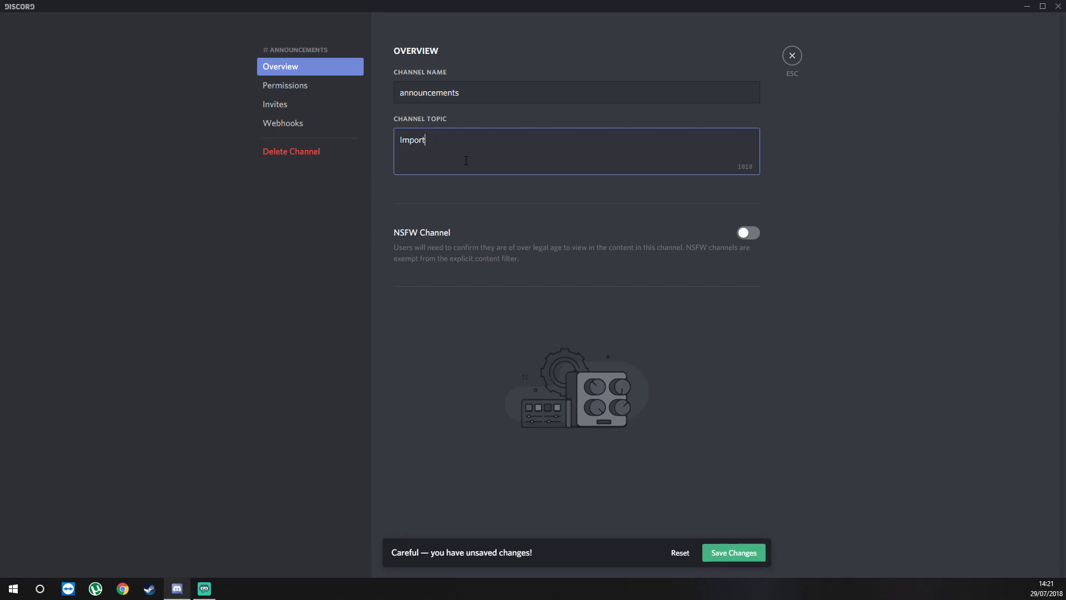
pyautogui.write('ant Updates for the Community & Live')
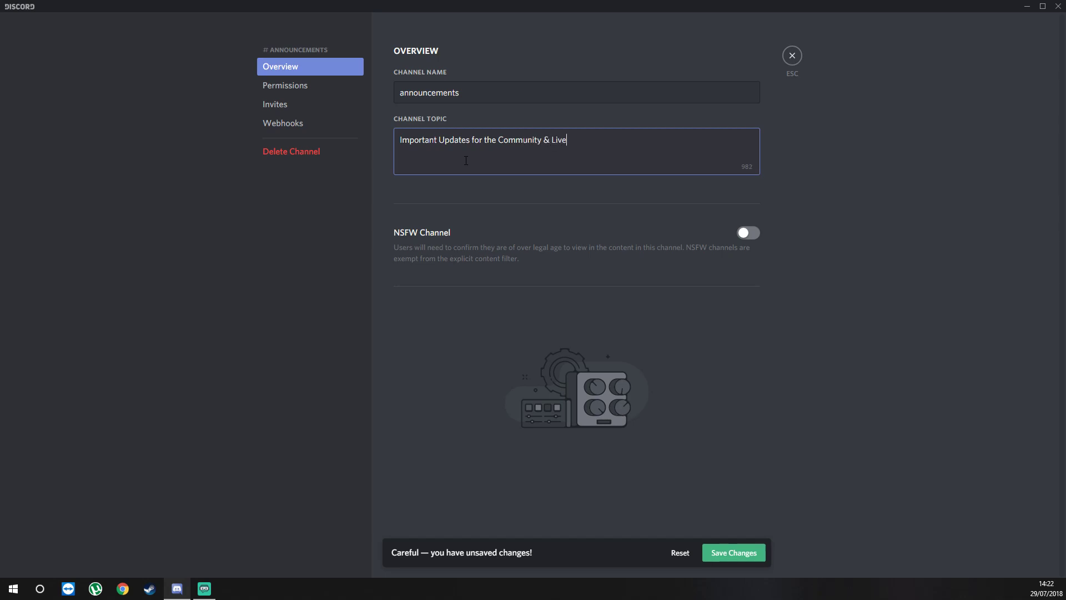
pyautogui.write(' Streams')
pyautogui.press('BackSpace')
pyautogui.write('Events')
pyautogui.click(724, 550)
pyautogui.click(303, 89)
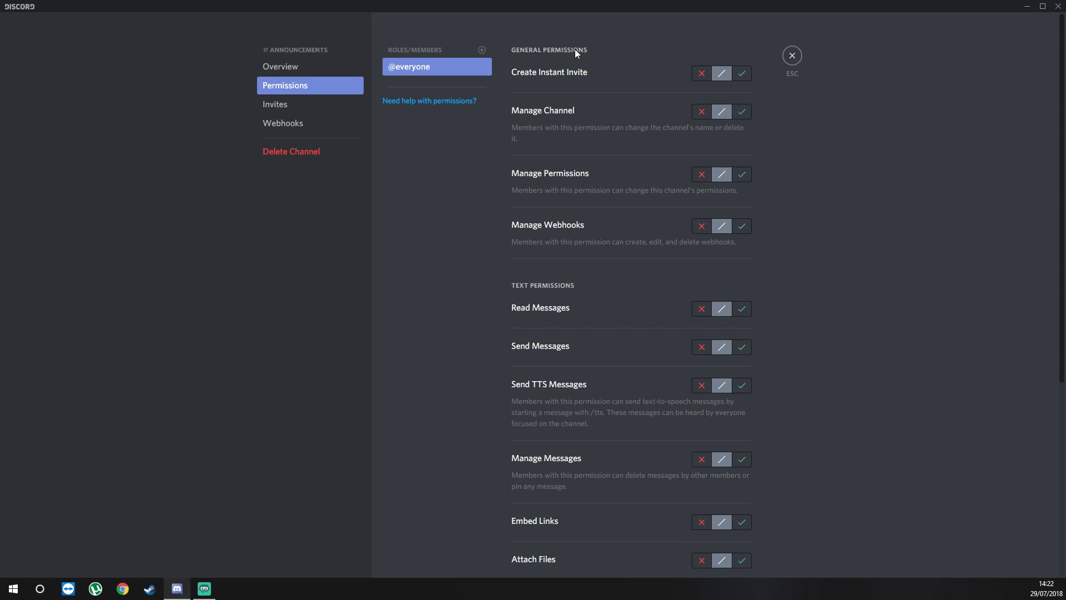
pyautogui.click(702, 73)
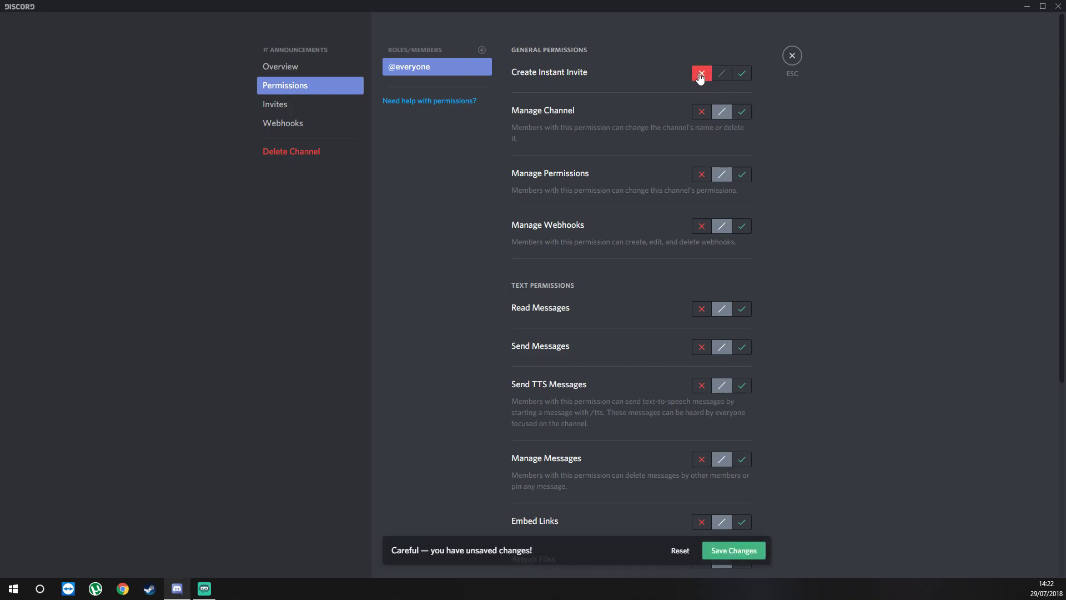
pyautogui.click(701, 111)
pyautogui.click(701, 176)
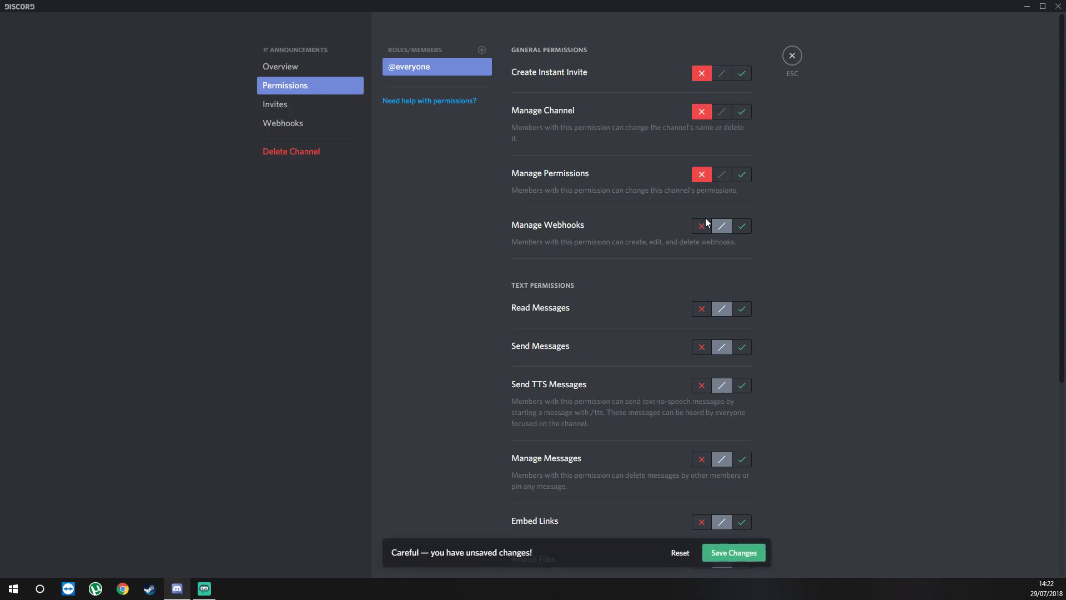
pyautogui.click(701, 226)
pyautogui.scroll(-3, 755, 148)
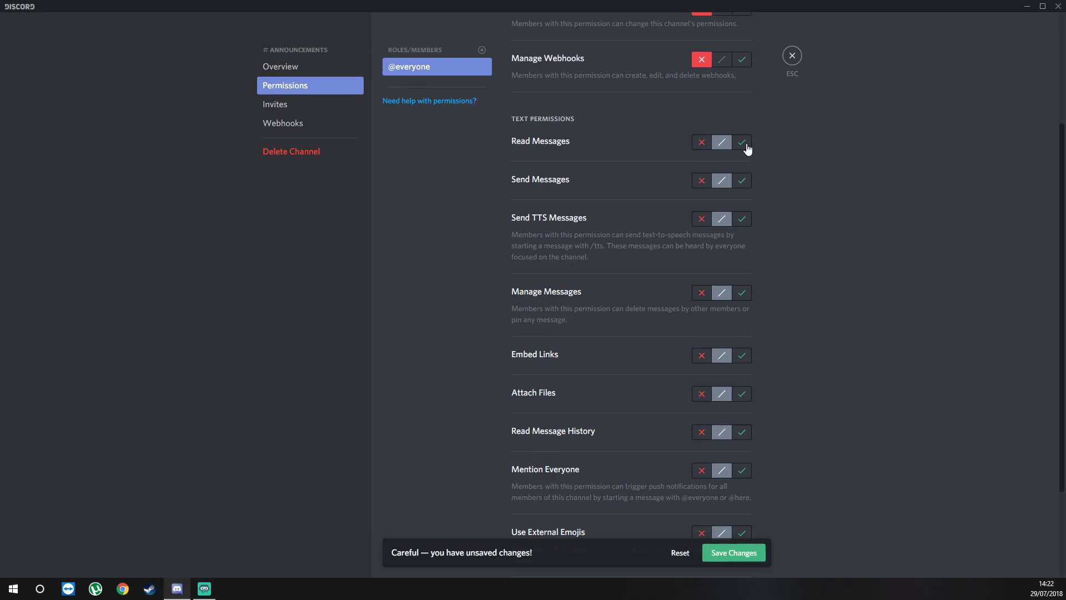
pyautogui.click(746, 145)
pyautogui.click(701, 180)
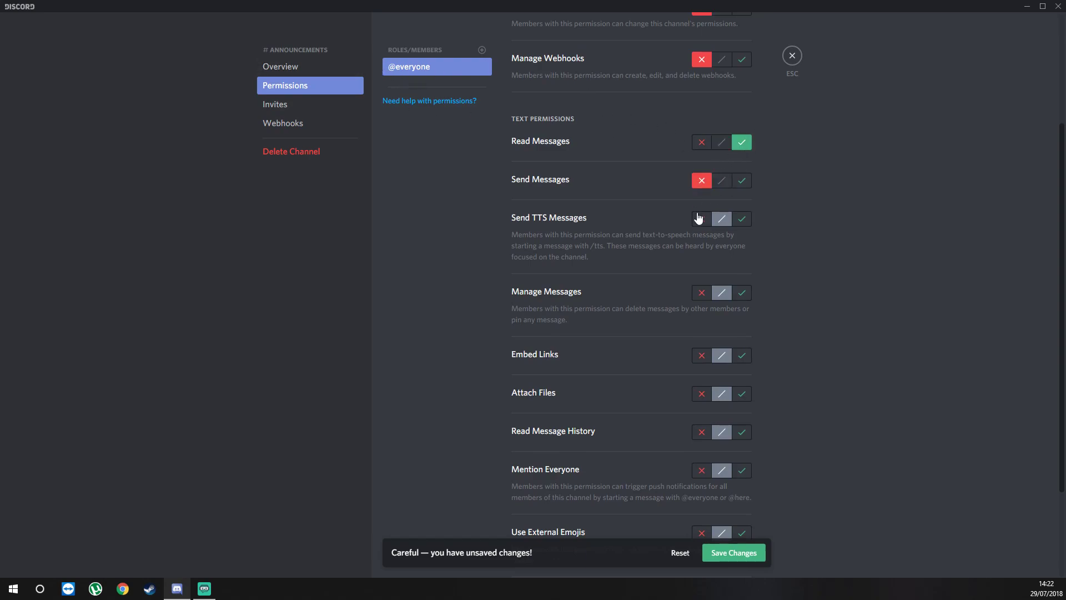
pyautogui.click(702, 219)
pyautogui.click(700, 294)
pyautogui.click(700, 358)
pyautogui.click(698, 395)
pyautogui.scroll(-3, 700, 411)
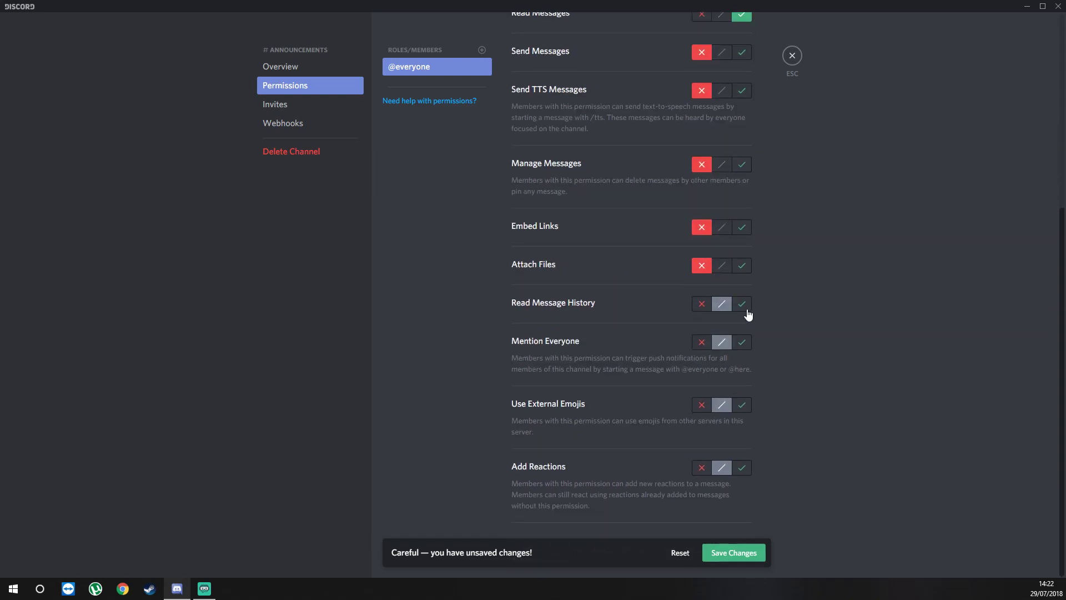
pyautogui.click(747, 308)
pyautogui.click(697, 345)
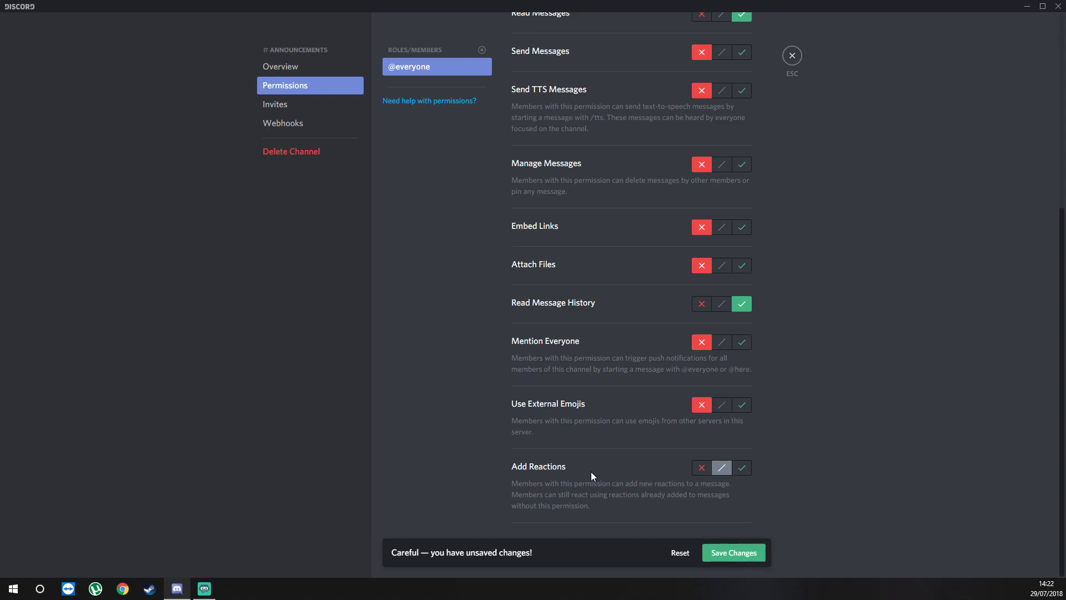
pyautogui.click(743, 473)
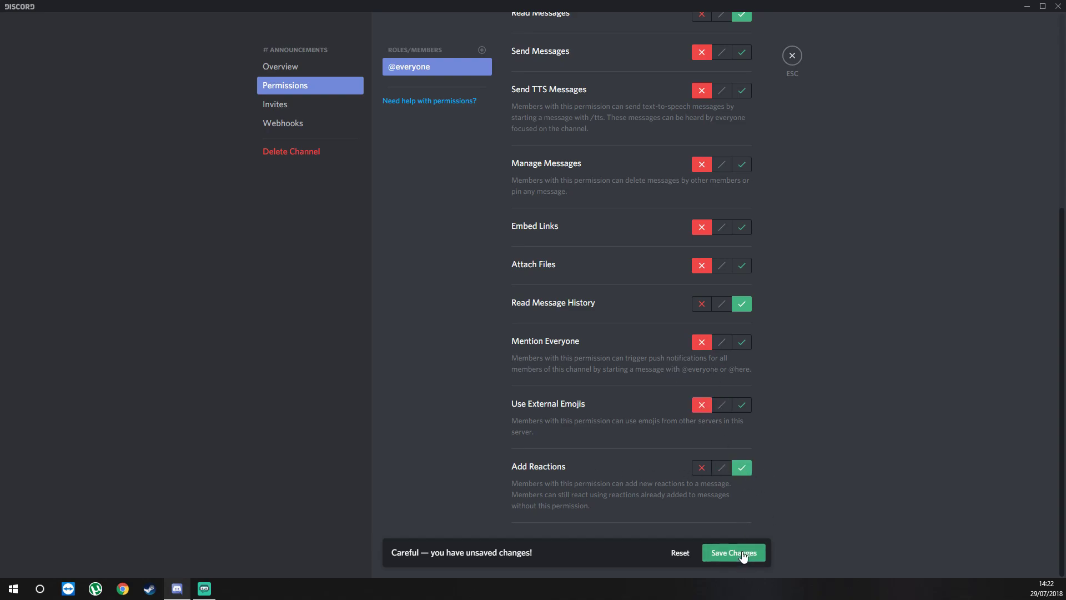
pyautogui.click(734, 534)
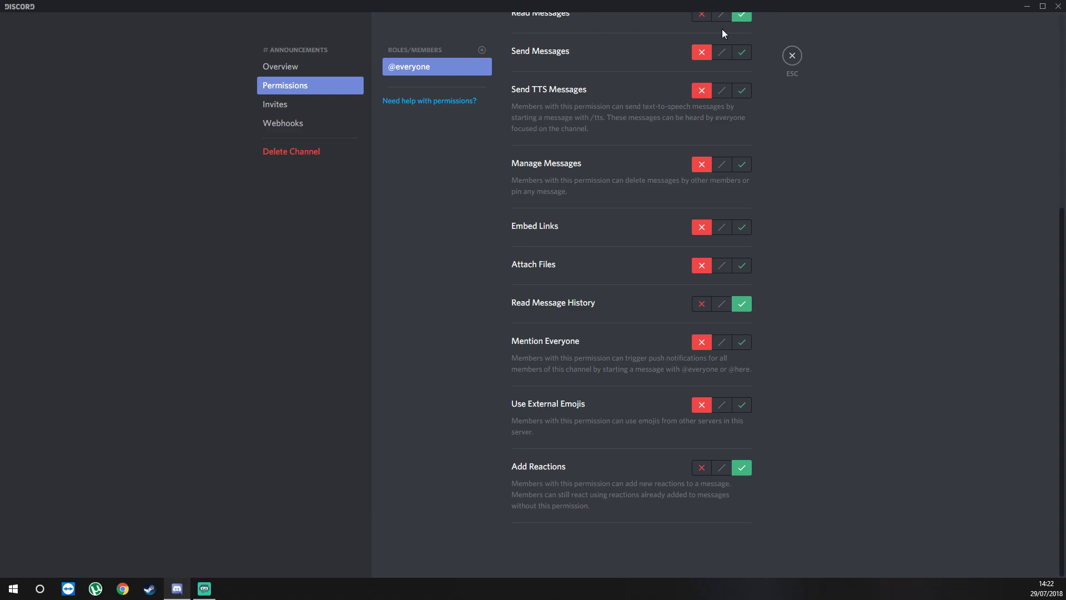
# Add Global Admins to announcements' permissions and allow Embed Links, Attach Files, Read Message History, Mention Everyone, Use External Emojis and Add Reactions.
pyautogui.click(482, 50)
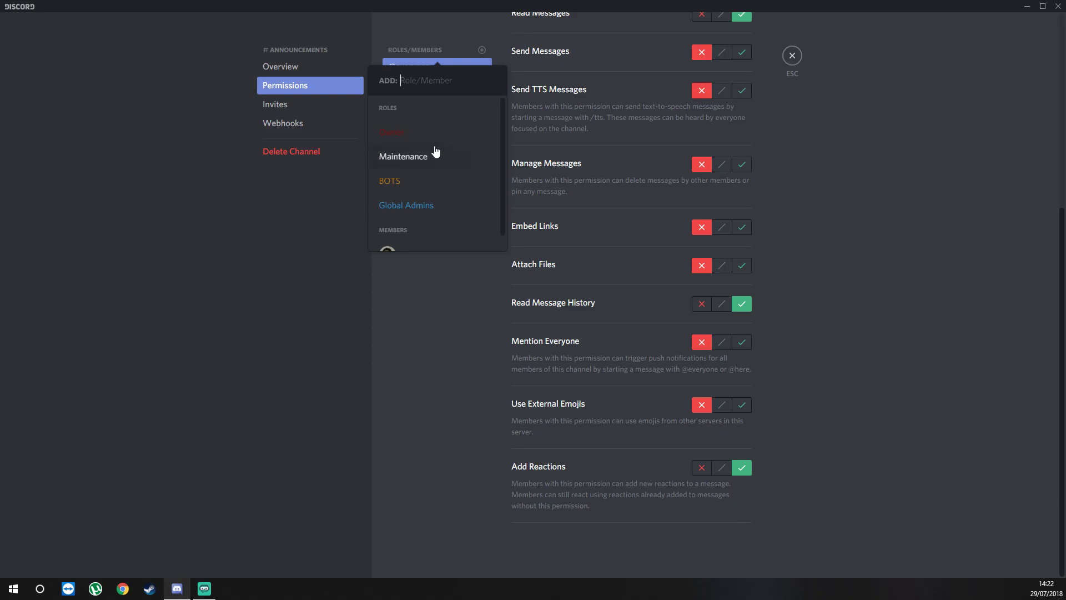
pyautogui.click(431, 208)
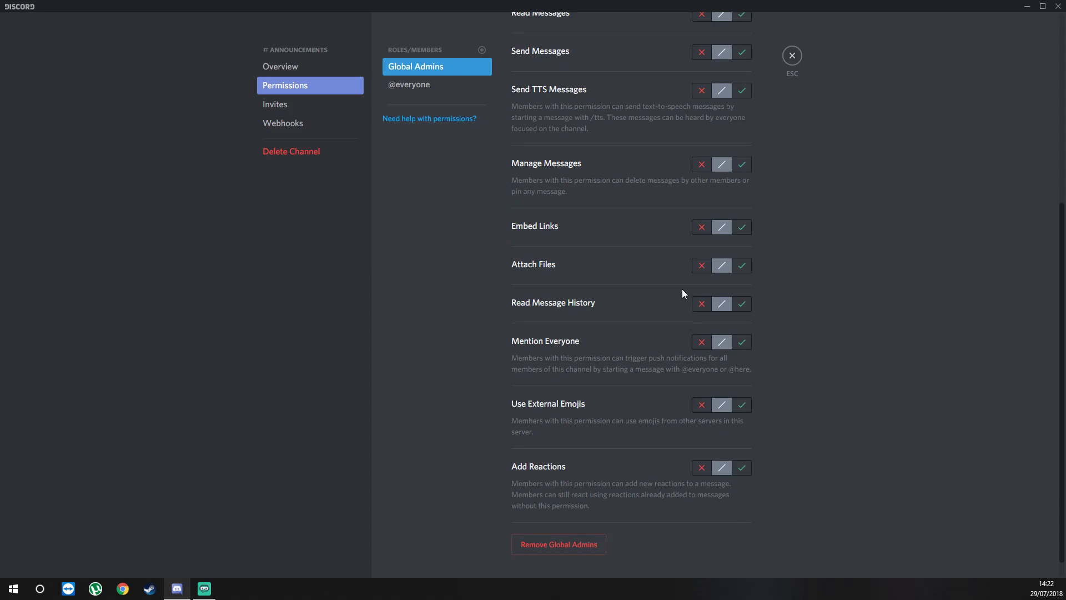
pyautogui.click(747, 231)
pyautogui.click(743, 269)
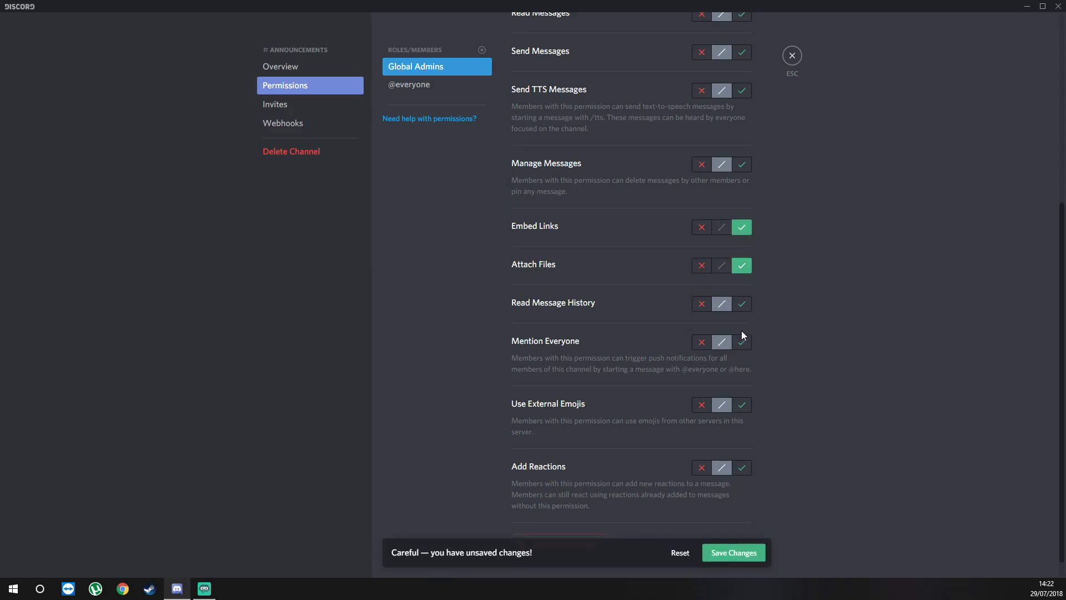
pyautogui.click(745, 306)
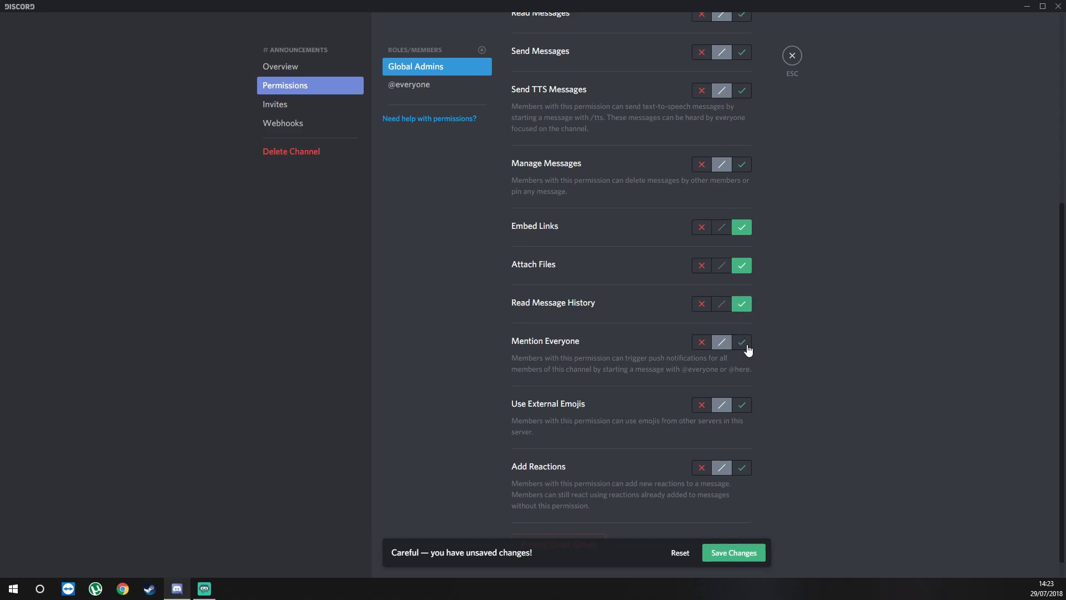
pyautogui.scroll(-1, 768, 361)
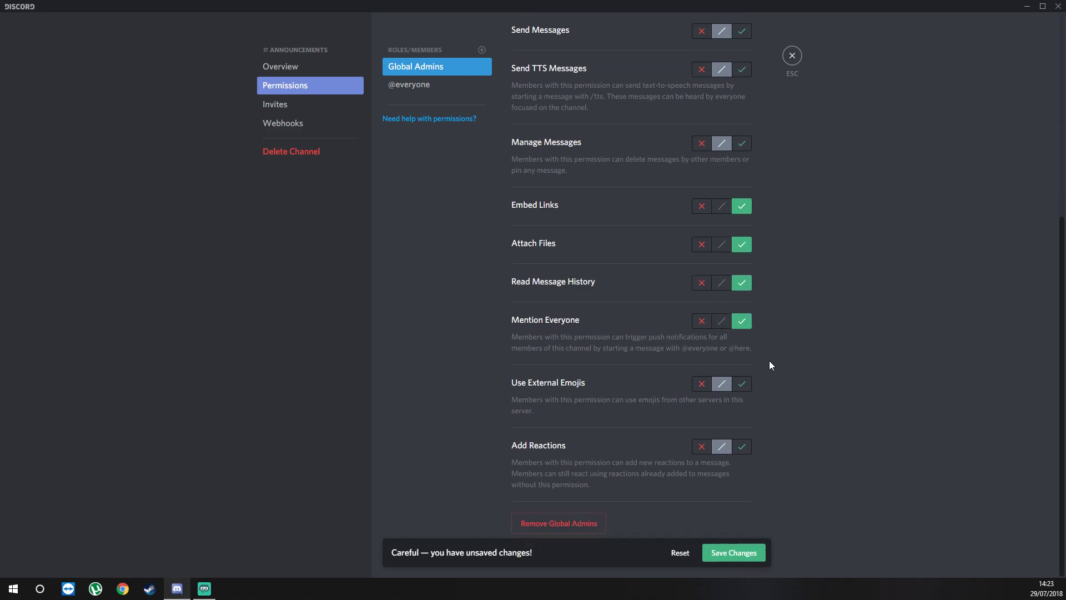
pyautogui.click(741, 386)
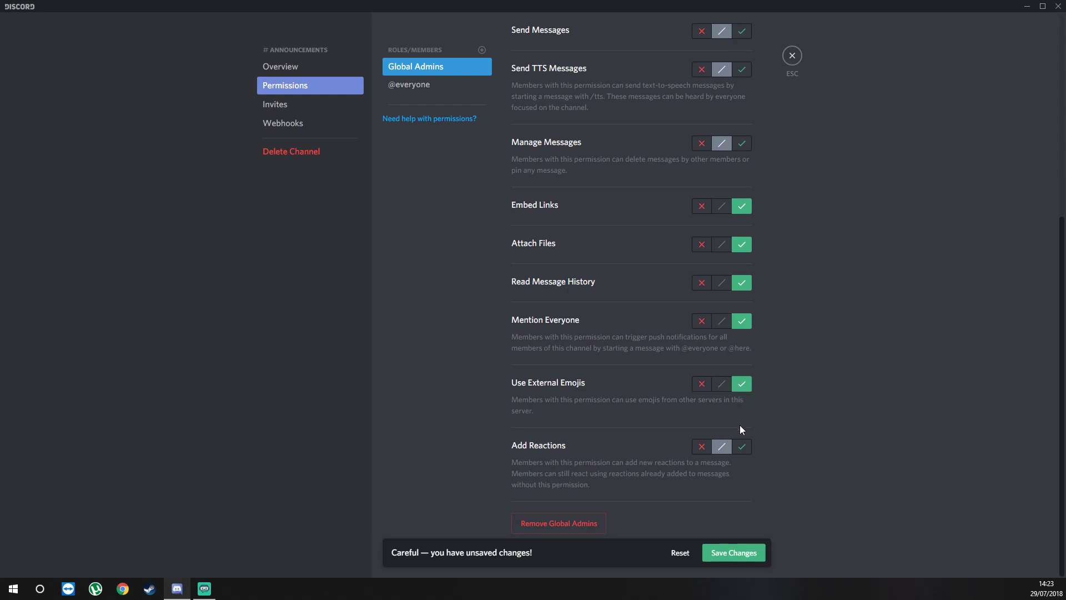
pyautogui.click(740, 447)
# Allow Global Admins Manage Messages, Send Messages and Read Messages in the announcements channel, and deny Send TTS Messages.
pyautogui.scroll(4, 737, 459)
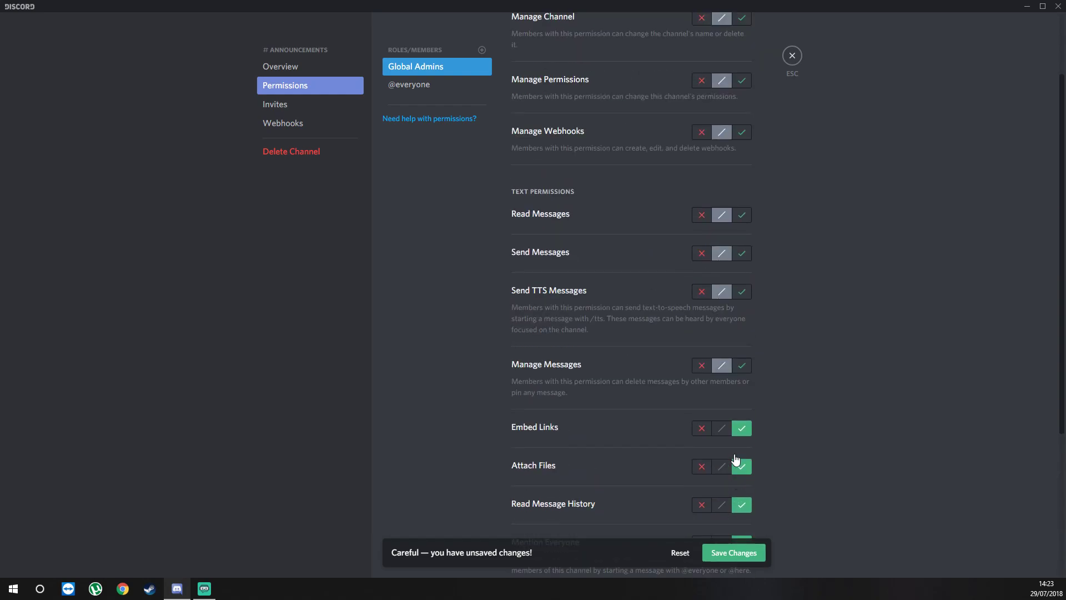
pyautogui.click(742, 366)
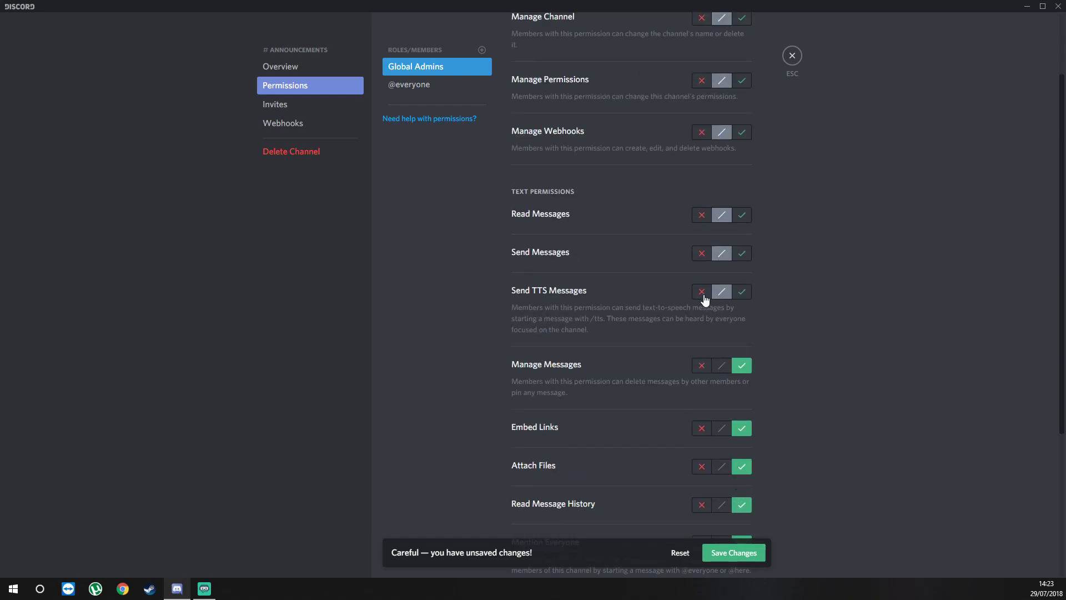
pyautogui.click(702, 294)
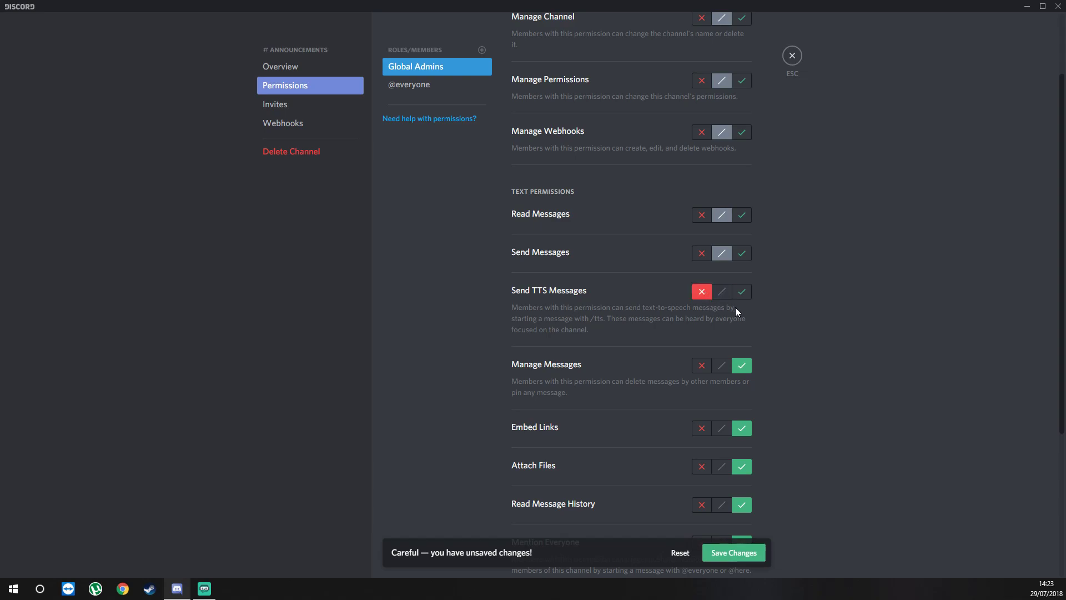
pyautogui.click(742, 253)
pyautogui.click(742, 215)
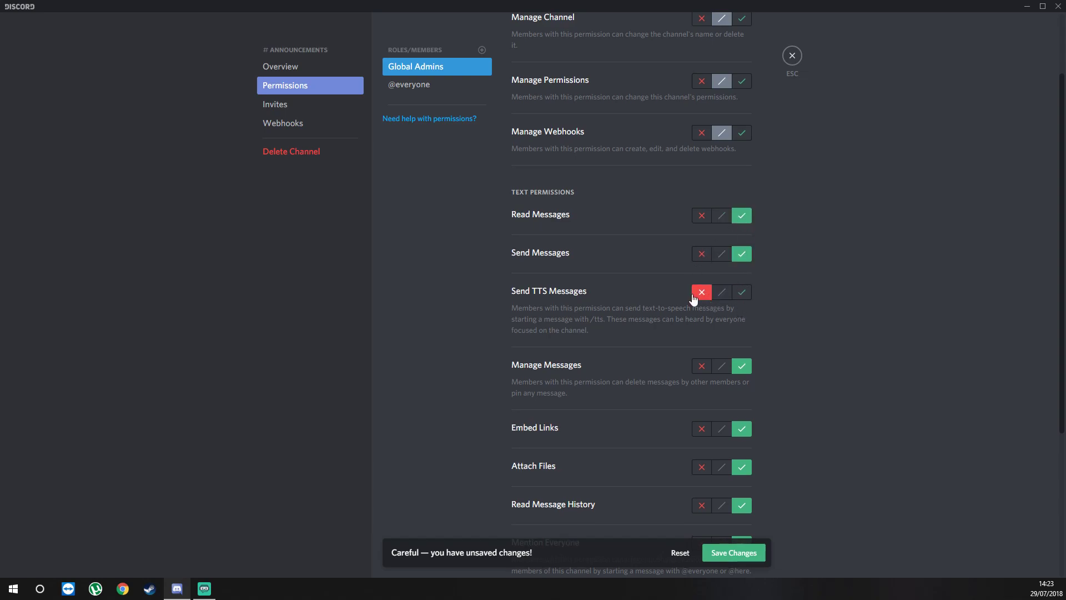
# Deny Global Admins Manage Webhooks, Manage Permissions, Manage Channel and Create Instant Invite, save the announcements permissions, and close the channel settings.
pyautogui.scroll(2, 696, 303)
pyautogui.click(702, 227)
pyautogui.click(702, 175)
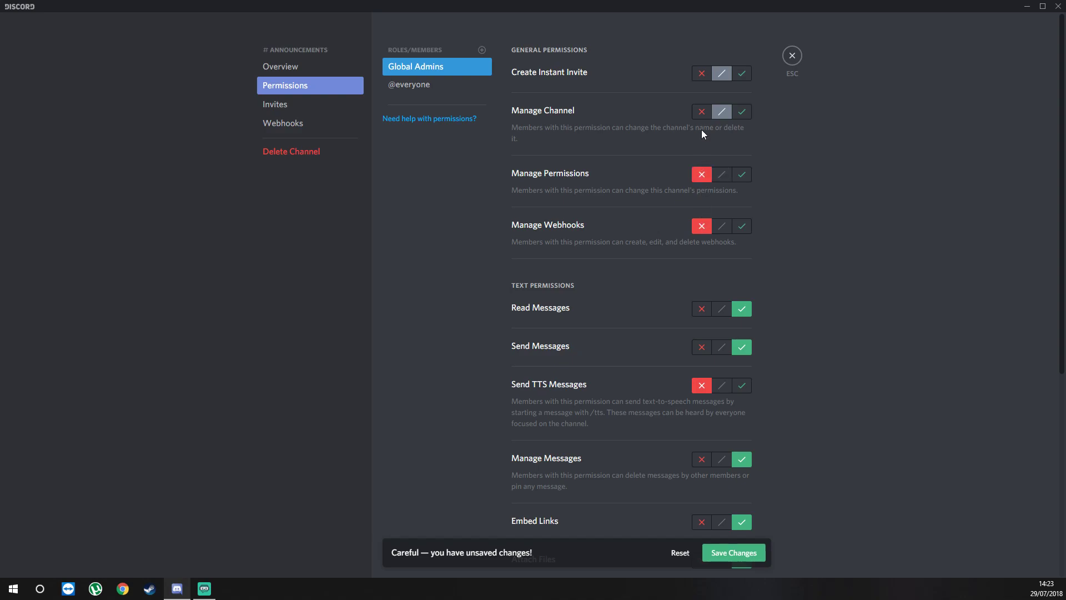
pyautogui.click(702, 113)
pyautogui.click(702, 73)
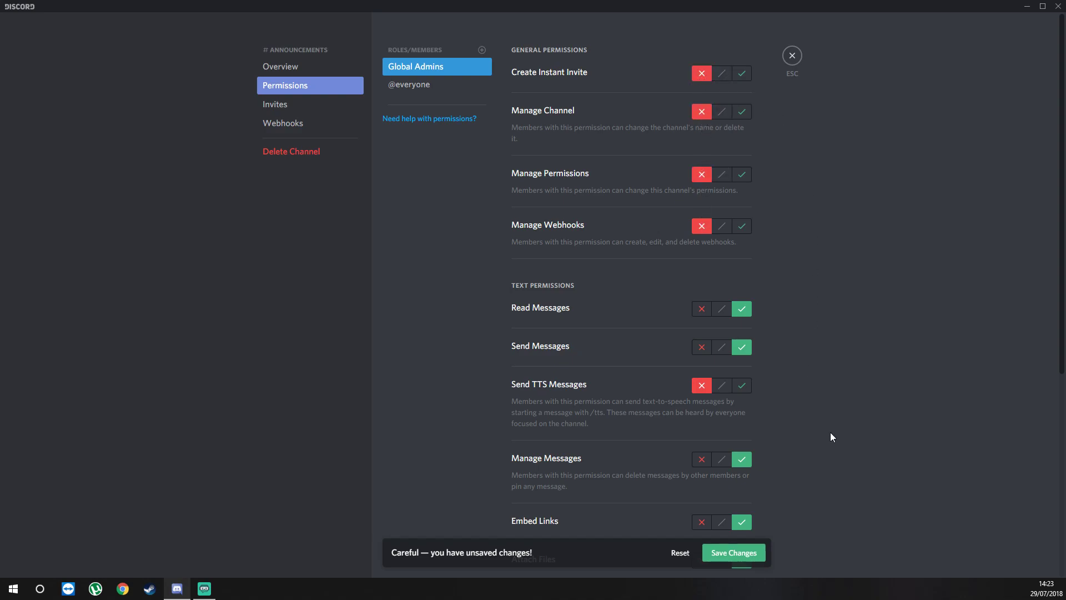
pyautogui.scroll(-2, 831, 437)
pyautogui.scroll(-3, 831, 437)
pyautogui.scroll(5, 831, 433)
pyautogui.click(762, 553)
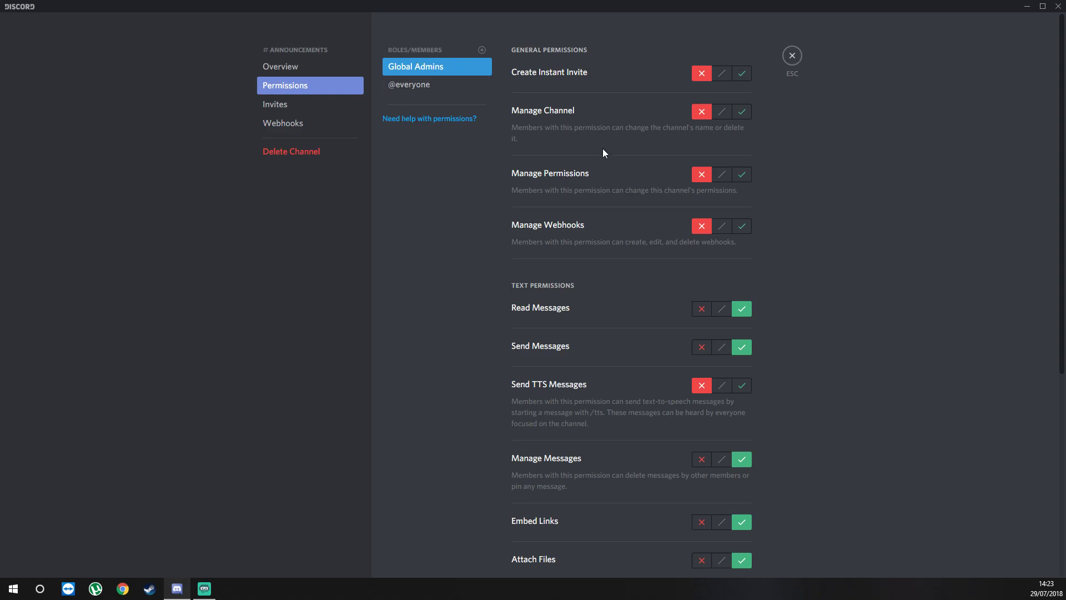
pyautogui.click(796, 58)
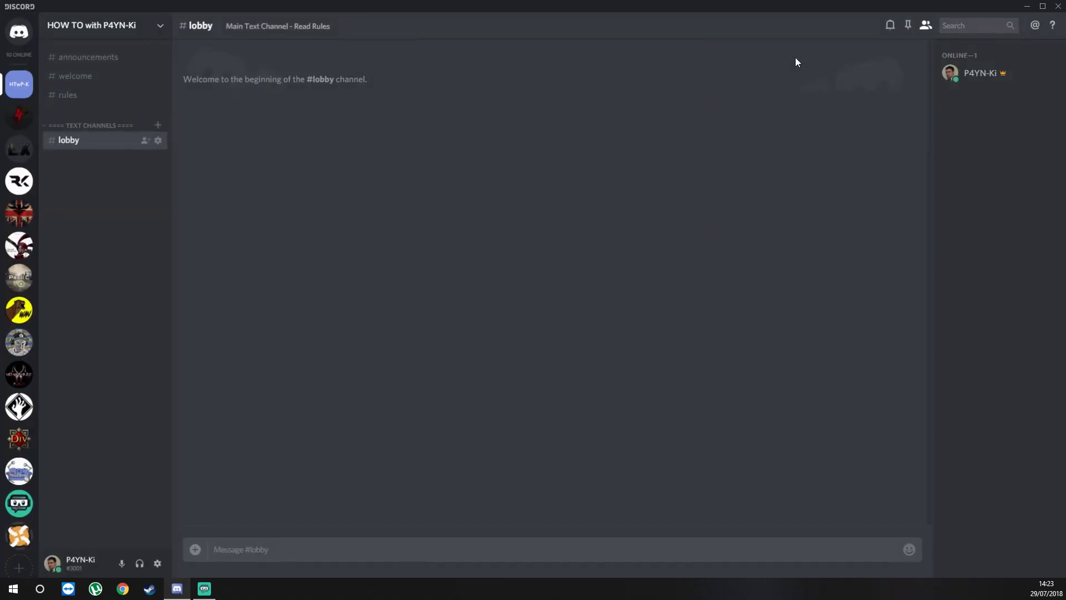
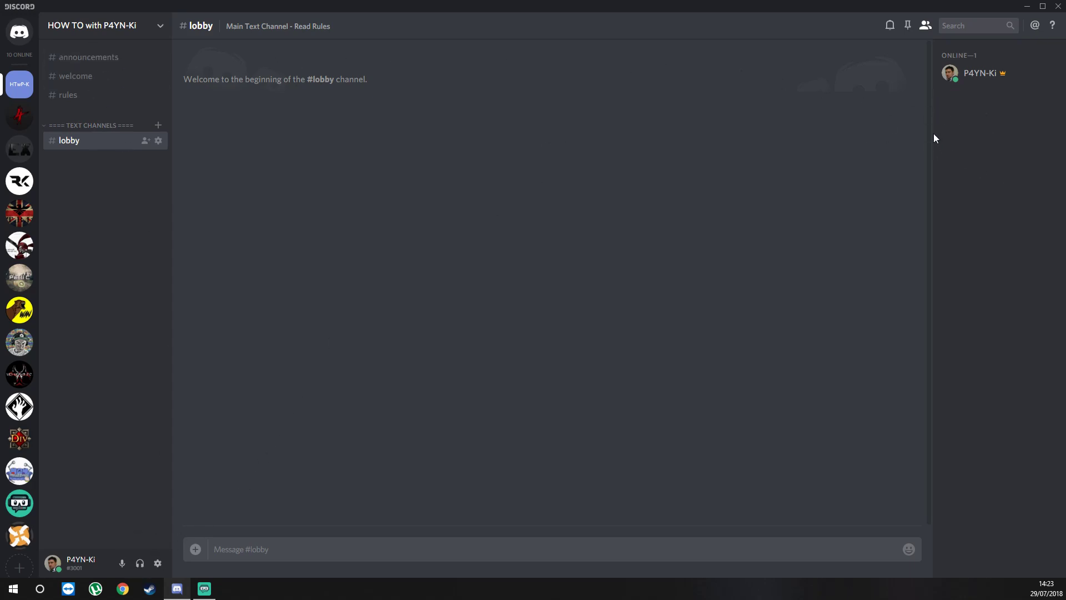
# Switch to Chrome, open the MEE6 Discord bot website from the search results, and go to the account's server list.
pyautogui.click(122, 590)
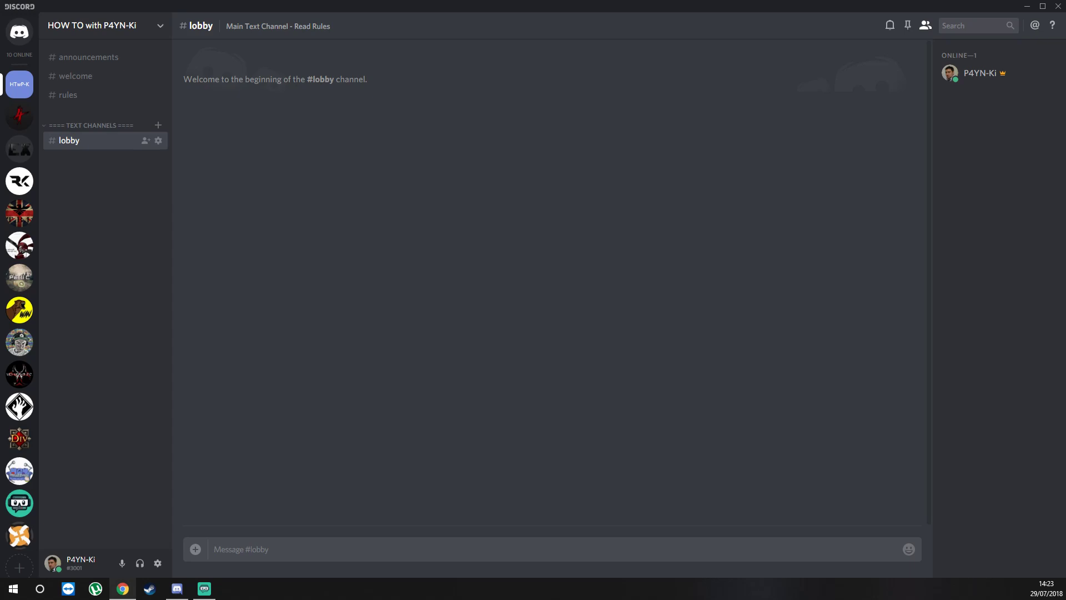
pyautogui.moveTo(1065, 22); pyautogui.dragTo(652, 14)
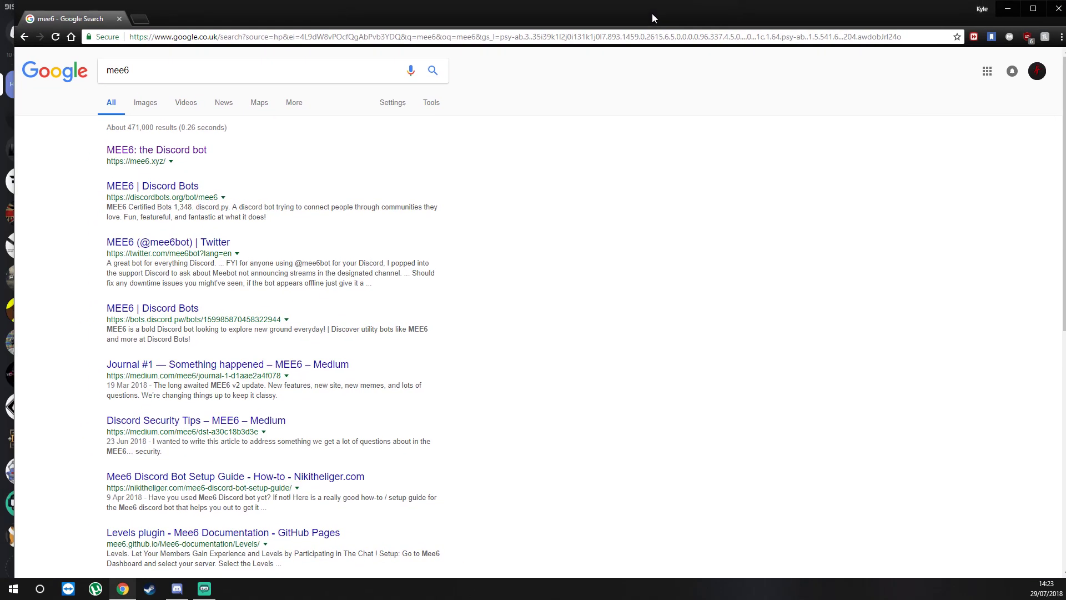
pyautogui.click(1033, 9)
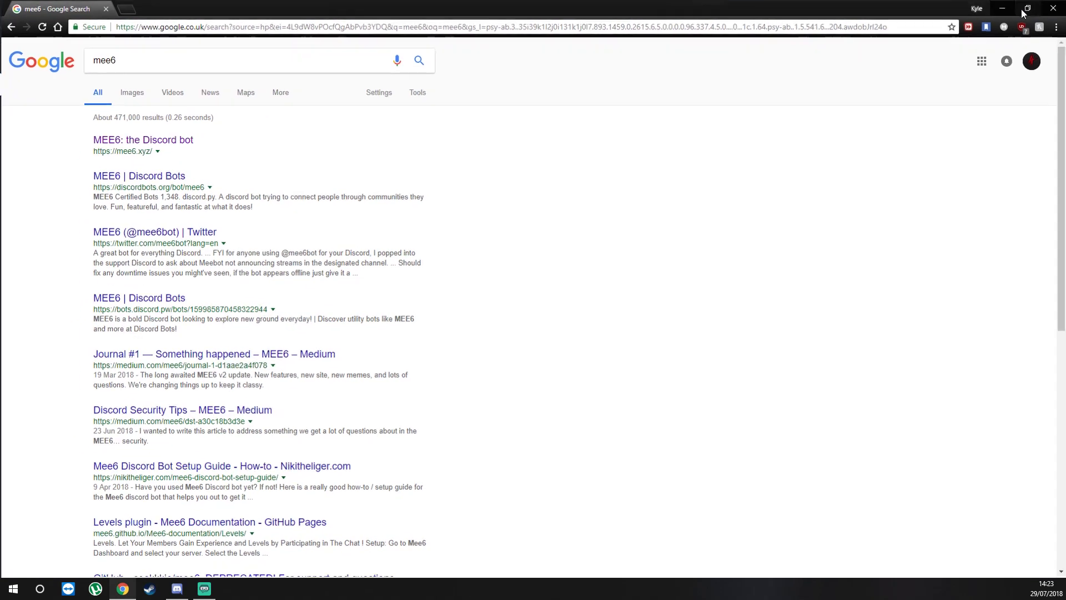
pyautogui.click(127, 138)
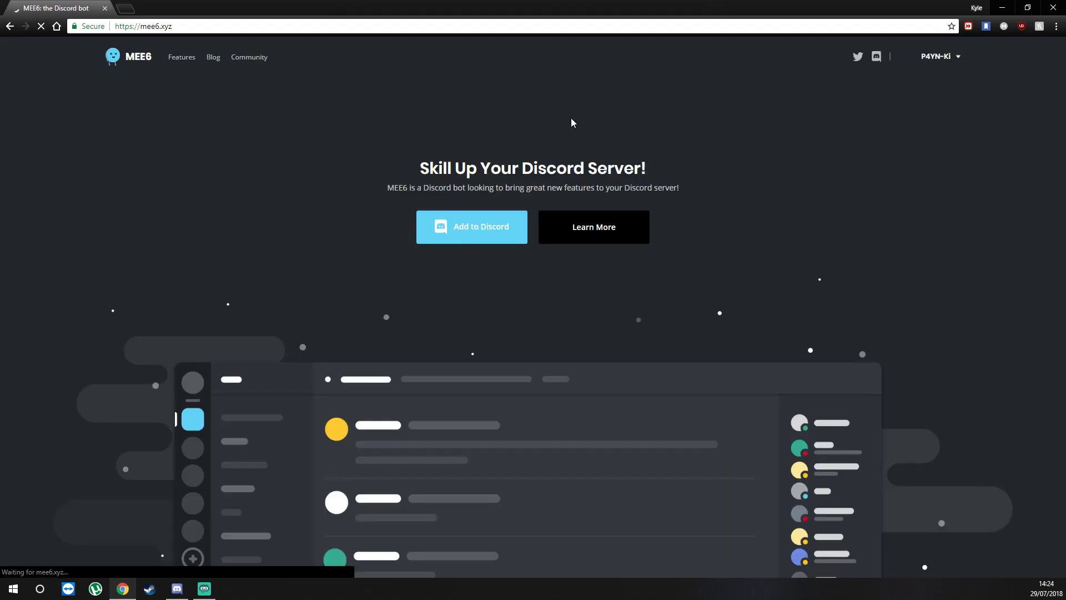
pyautogui.click(957, 57)
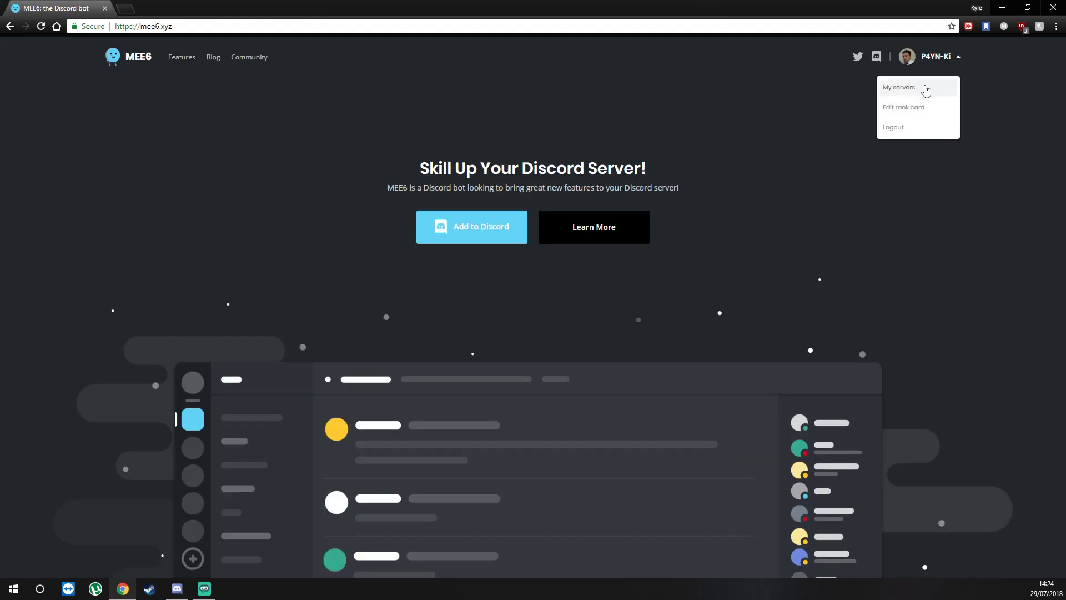
pyautogui.click(926, 90)
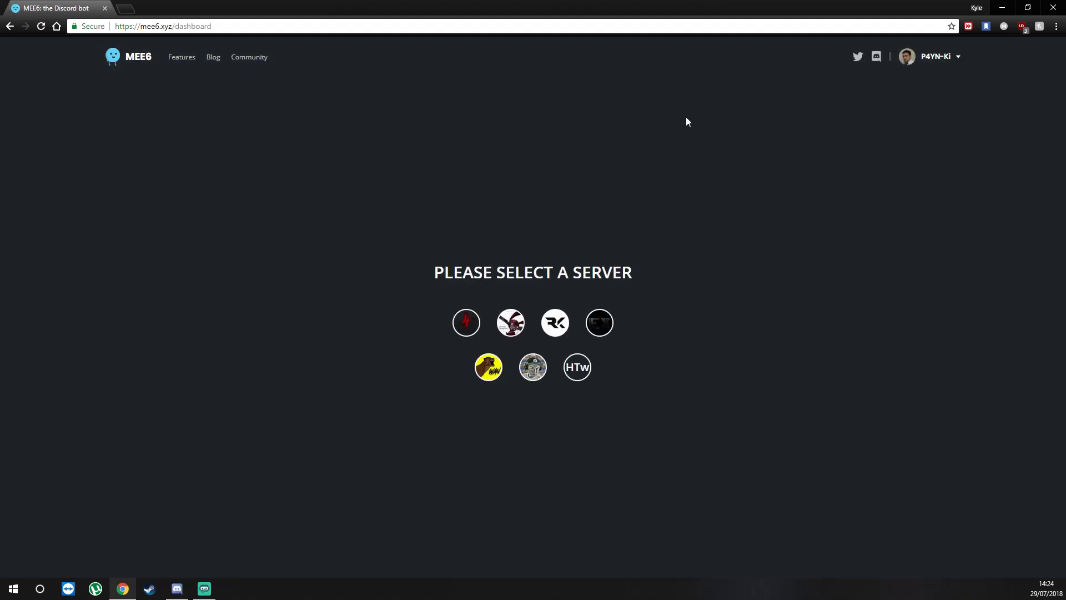
# Select the HOW TO server and authorize MEE6 with all requested permissions, completing the robot check.
pyautogui.click(578, 381)
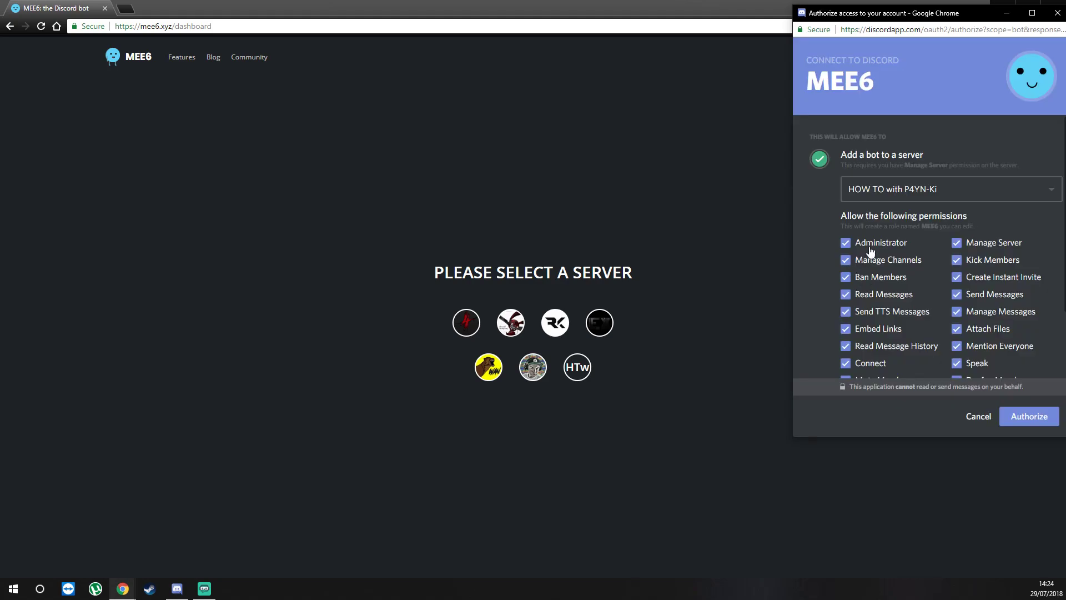
pyautogui.scroll(-3, 927, 158)
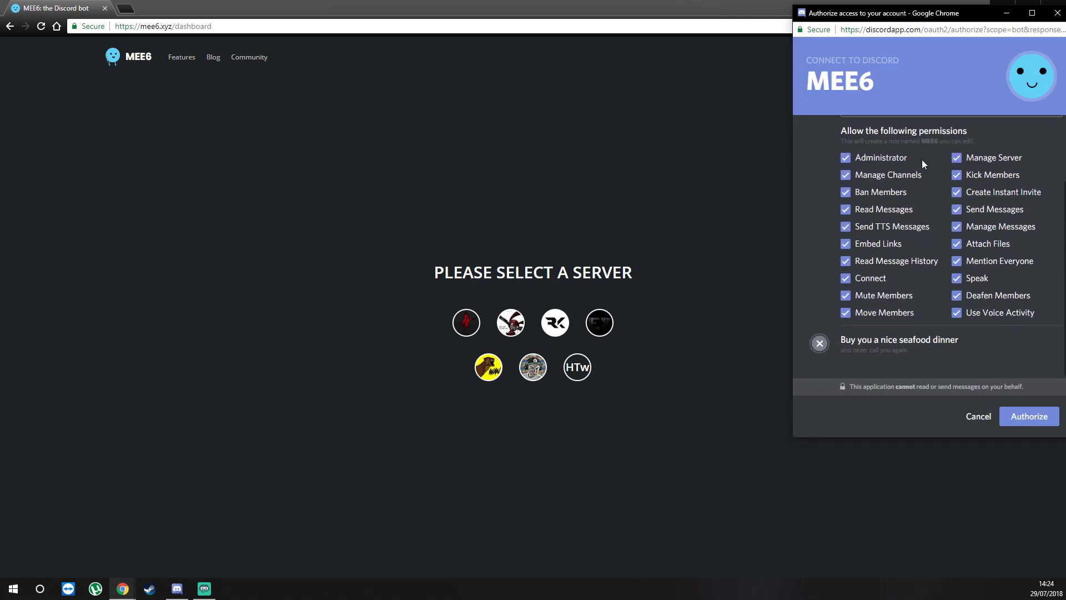
pyautogui.click(1022, 424)
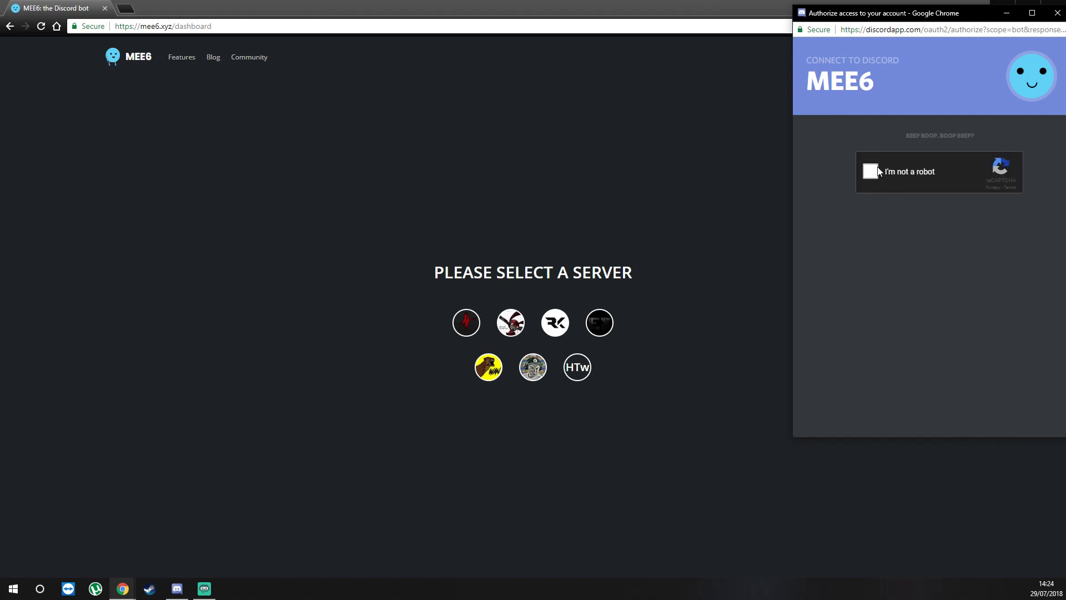
pyautogui.click(877, 172)
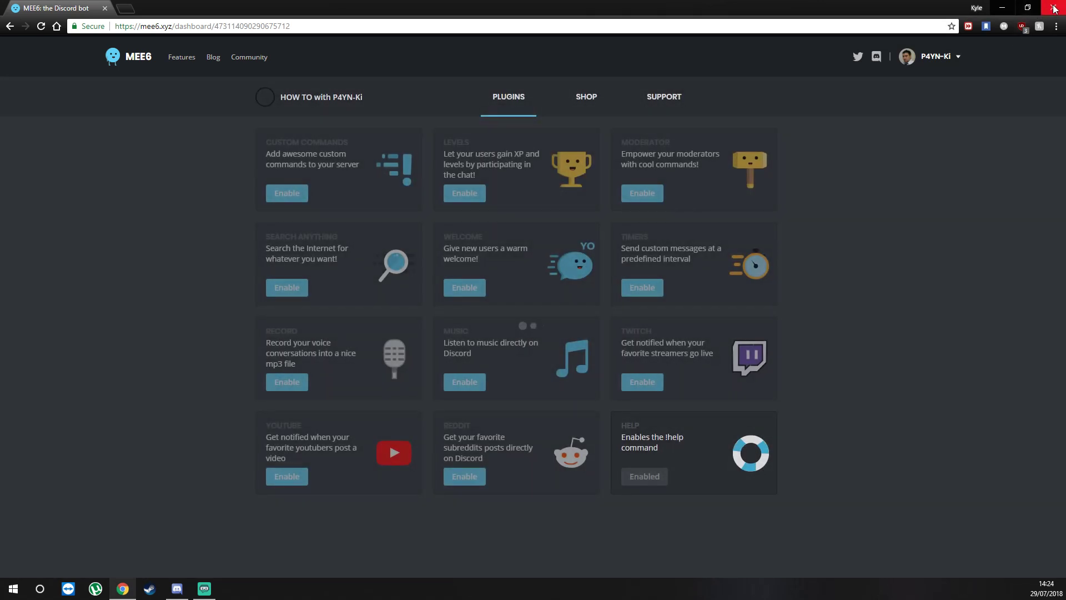
# Check the Discord member list for the MEE6 bot, and return to the maximized MEE6 dashboard.
pyautogui.moveTo(805, 14); pyautogui.dragTo(805, 389)
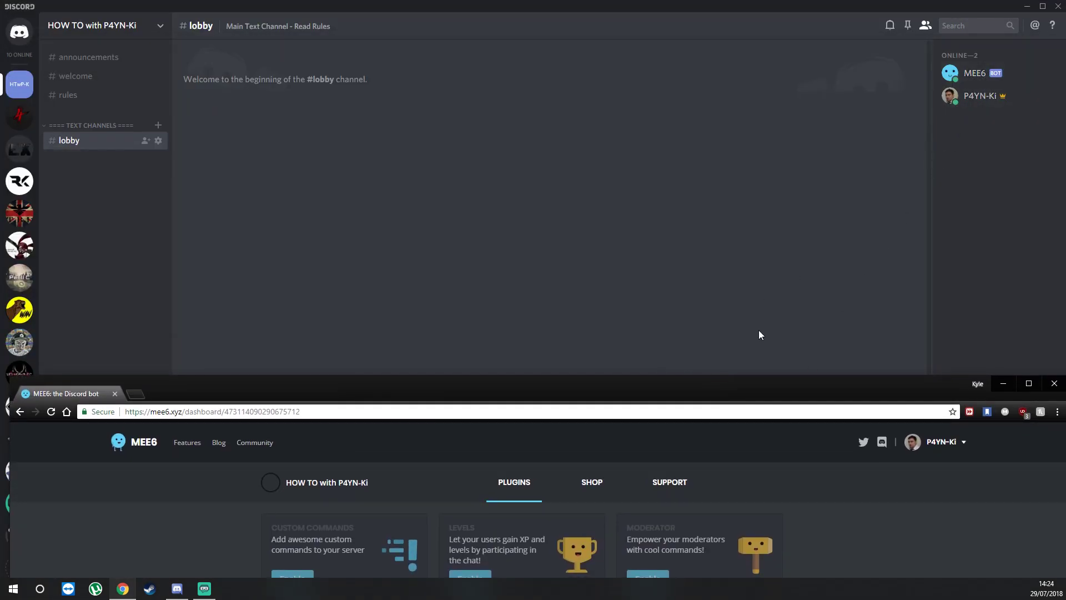
pyautogui.moveTo(746, 377); pyautogui.dragTo(748, 11)
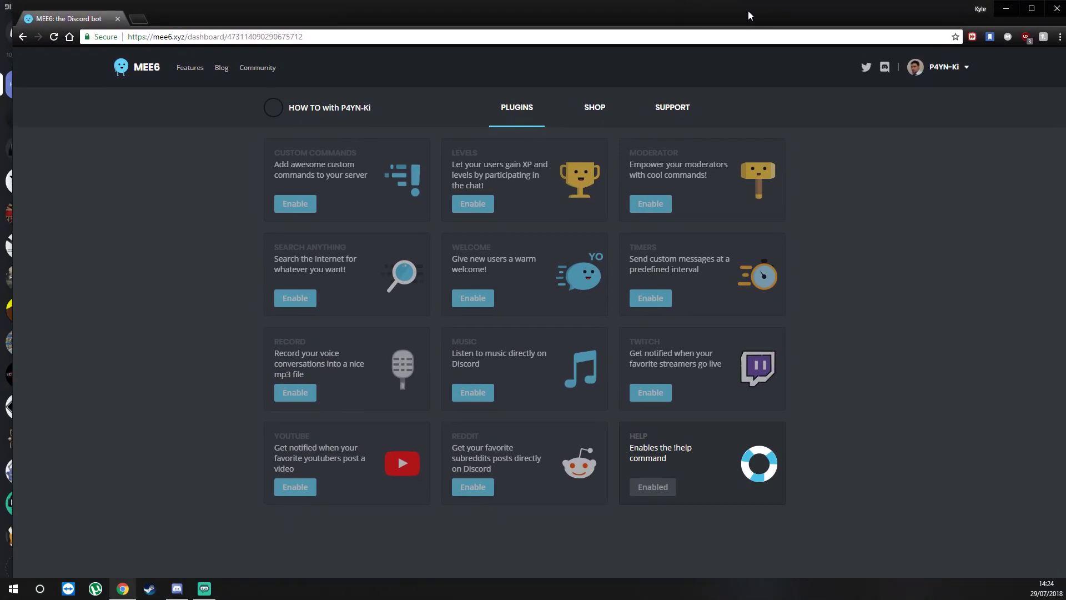
pyautogui.click(1033, 9)
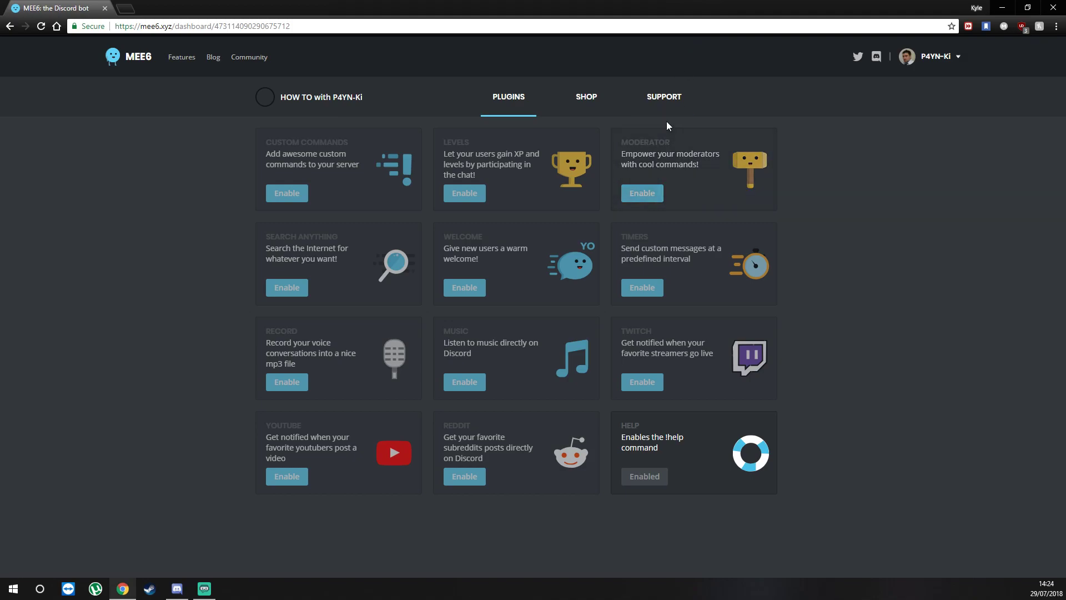
# Enable MEE6's Custom Commands plugin and return to the plugin overview.
pyautogui.click(300, 194)
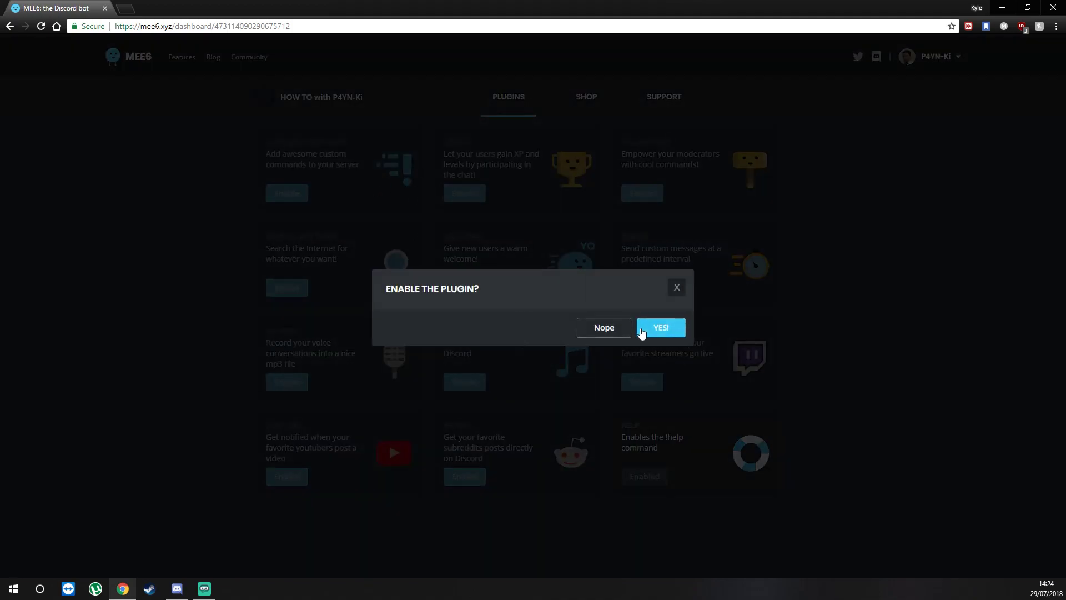
pyautogui.click(661, 329)
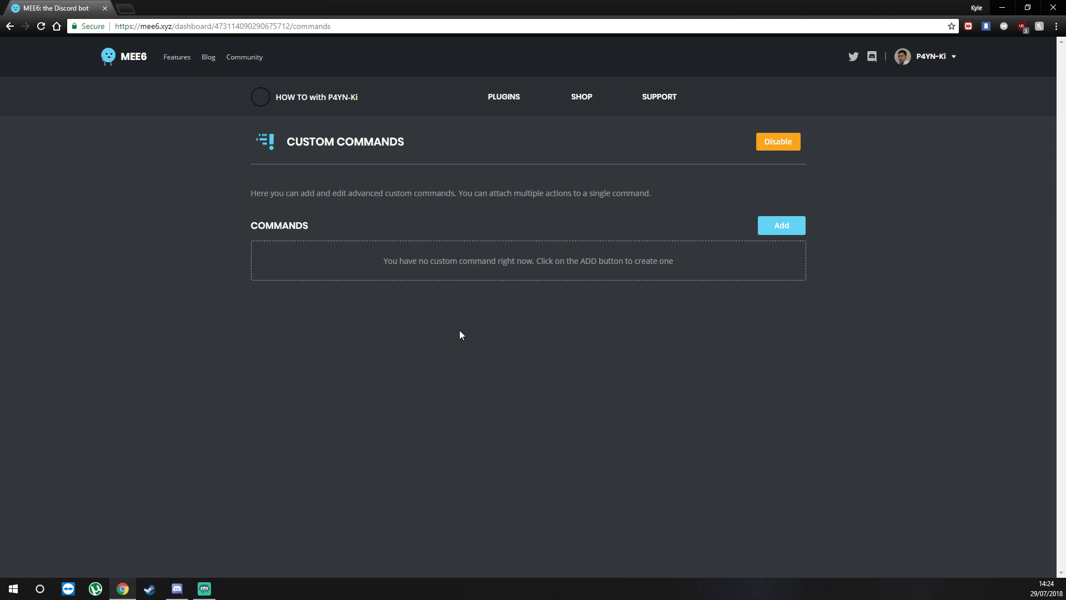
pyautogui.hotkey('alt', 'Left')
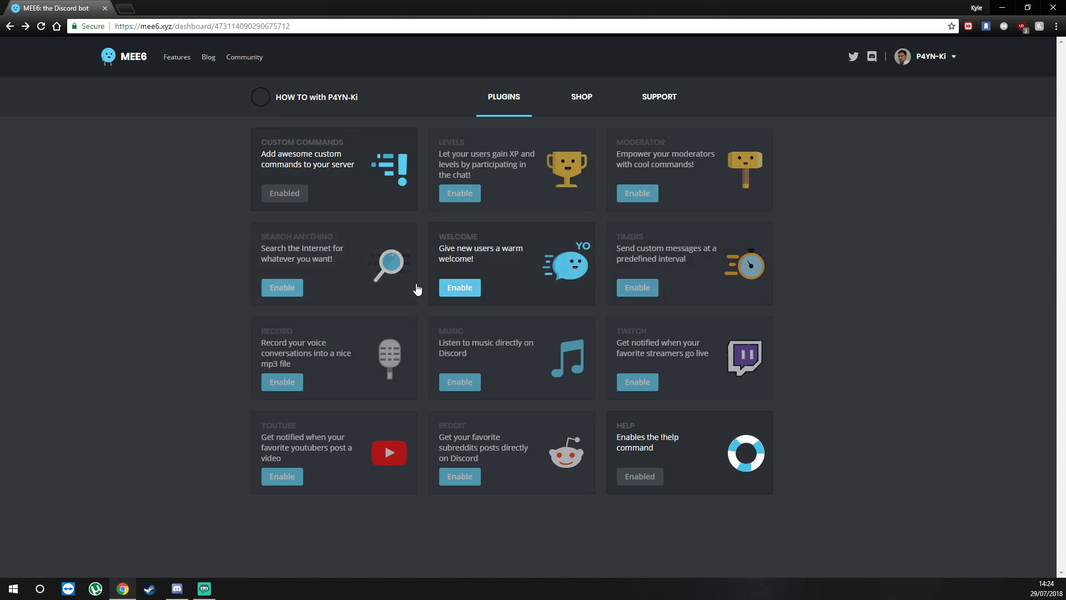
# Enable the Welcome plugin and turn on the message for users joining the server, sent to #welcome.
pyautogui.click(471, 288)
pyautogui.click(658, 327)
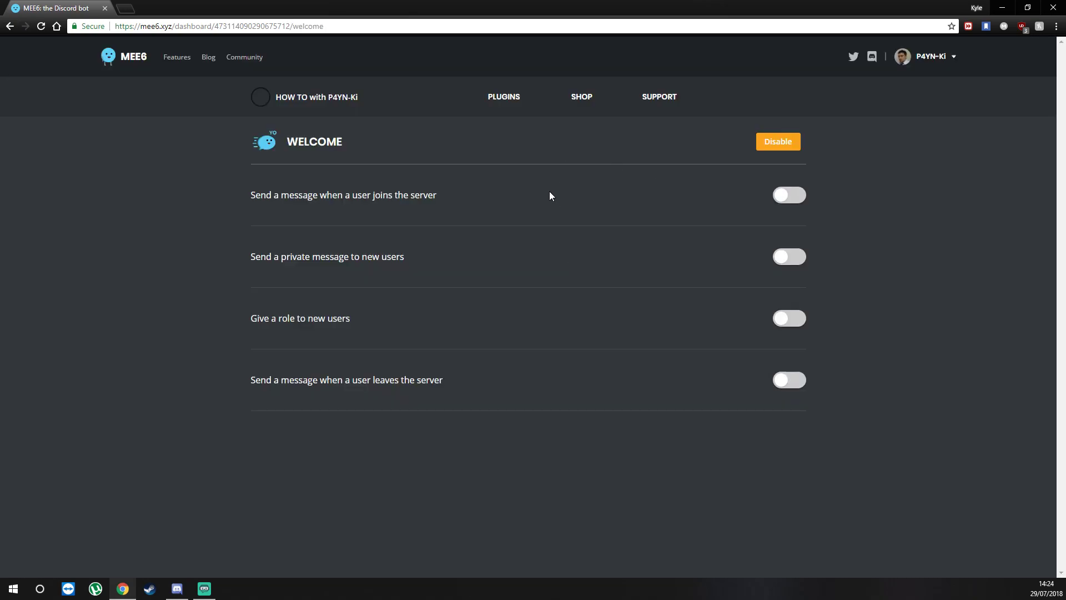
pyautogui.click(783, 198)
pyautogui.click(390, 264)
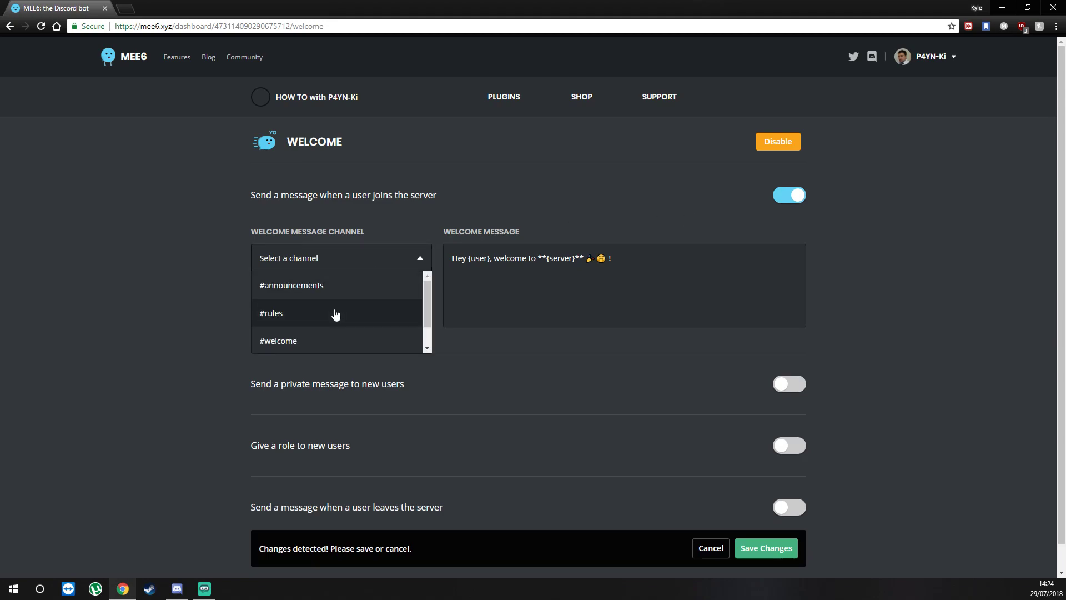
pyautogui.click(300, 343)
# Turn on the message for users leaving the server and choose #welcome as the goodbye message channel.
pyautogui.scroll(-1, 361, 336)
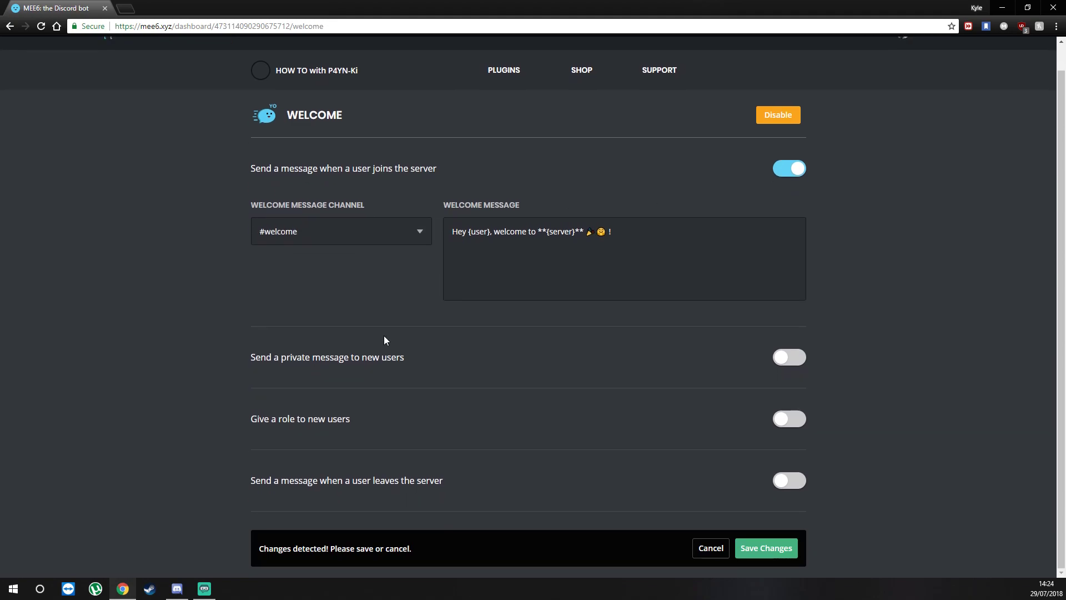
pyautogui.click(789, 480)
pyautogui.scroll(-3, 655, 471)
pyautogui.click(359, 428)
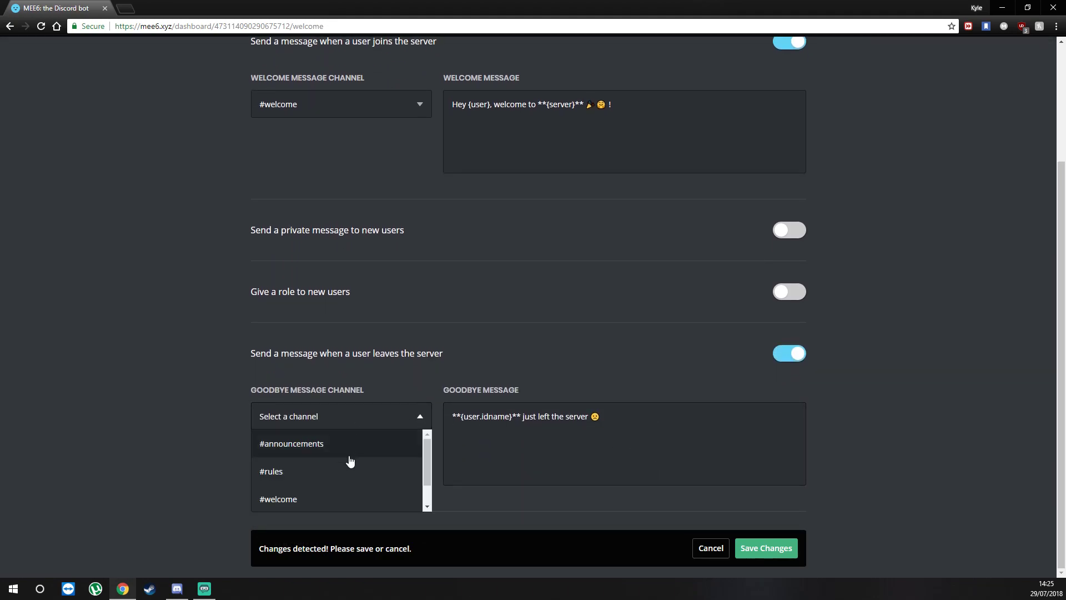
pyautogui.click(322, 497)
# Change the welcome message to "Hey {user}, welcome to **{server}**! We hope you enjoy your stay.".
pyautogui.scroll(2, 574, 354)
pyautogui.scroll(1, 574, 354)
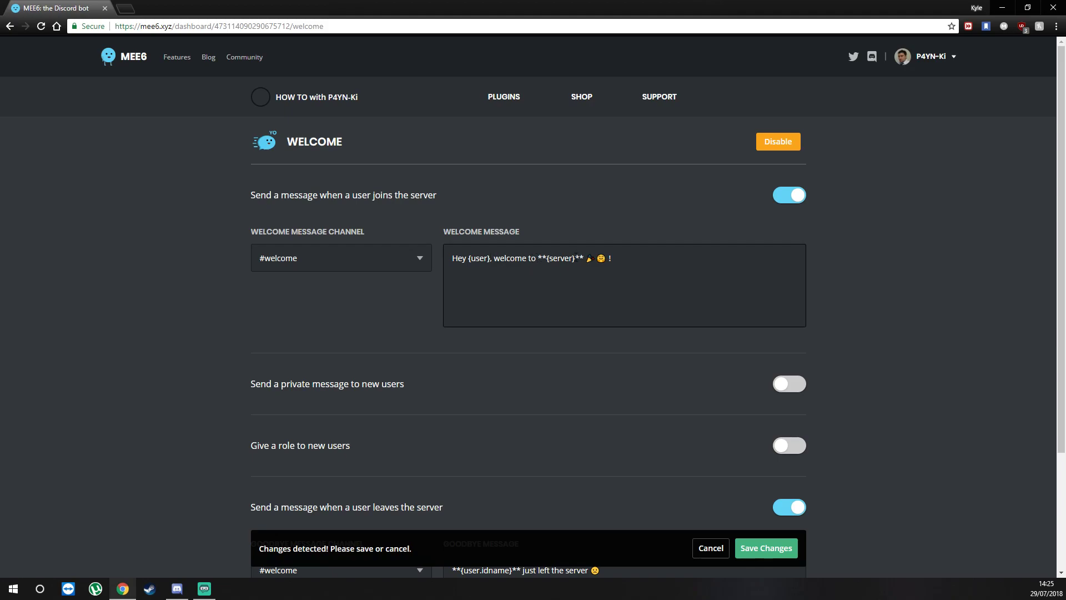
pyautogui.moveTo(608, 259); pyautogui.dragTo(586, 259)
pyautogui.press('BackSpace')
pyautogui.write('We hope you en')
pyautogui.write('jkoy')
pyautogui.press('BackSpace')
pyautogui.press('BackSpace')
pyautogui.press('BackSpace')
pyautogui.press('BackSpace')
pyautogui.write('joy your stay')
# Change the goodbye message to "**{user.idname}** just left the server. We hope to see you again." and save the Welcome settings.
pyautogui.scroll(-3, 699, 254)
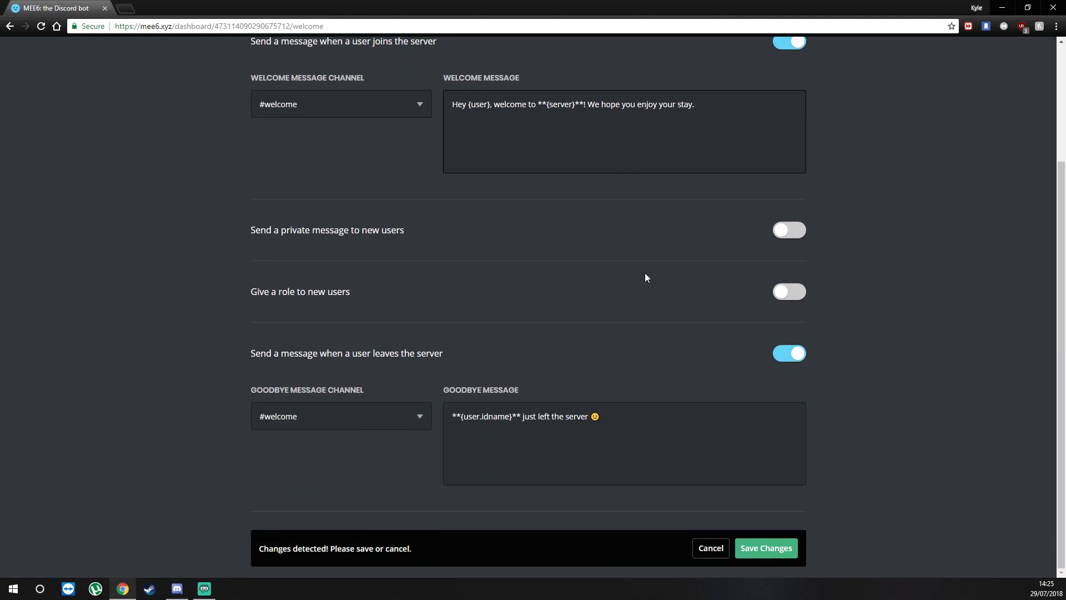
pyautogui.click(608, 417)
pyautogui.press('BackSpace')
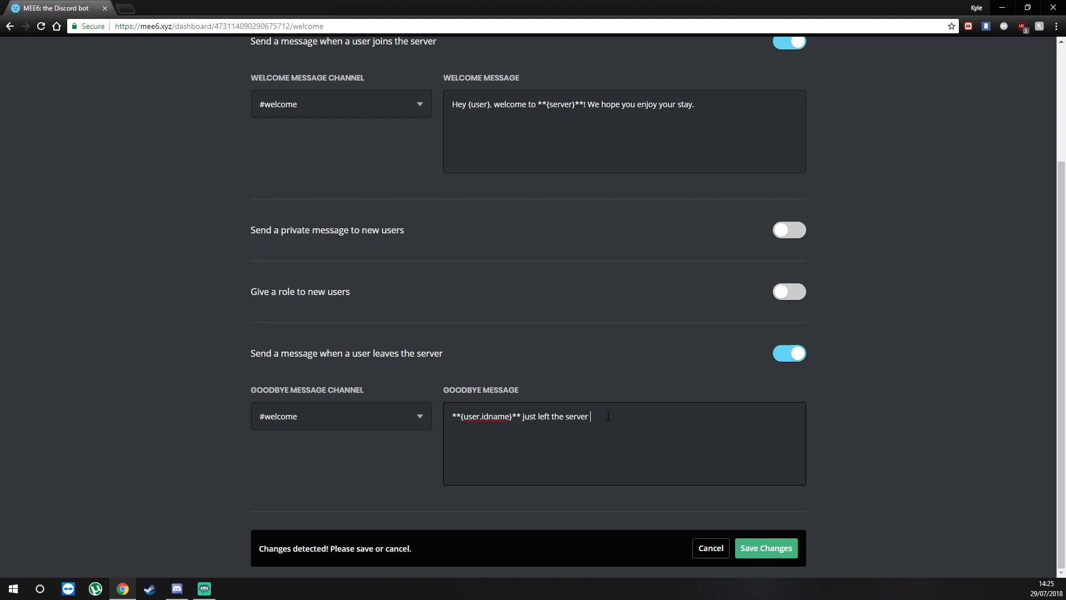
pyautogui.write('.')
pyautogui.write(' We')
pyautogui.write('pe to see you again.')
pyautogui.click(792, 552)
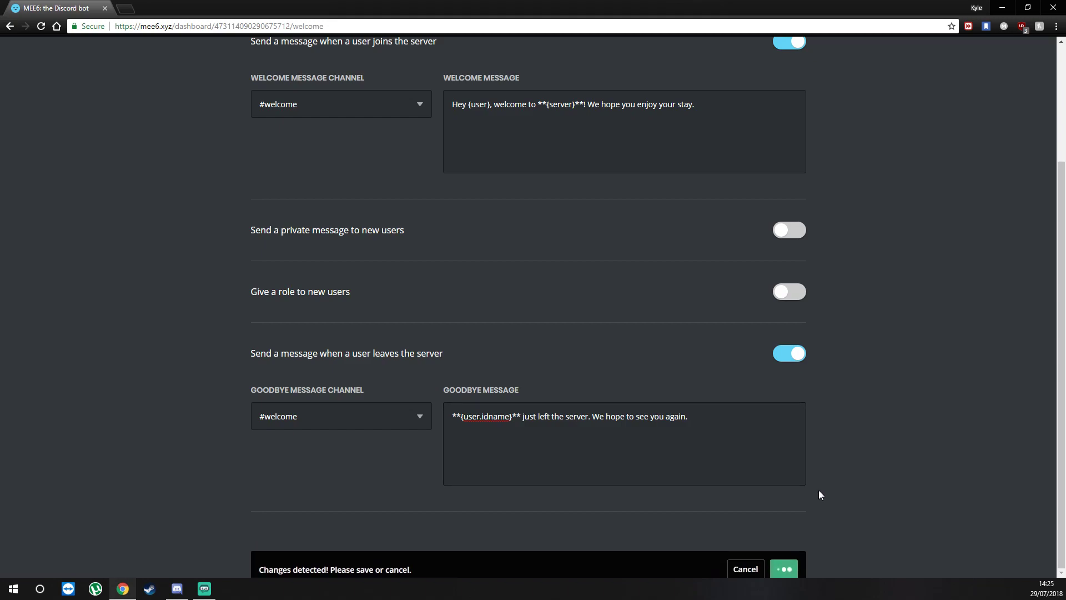
# Return to the plugin overview and enable the Moderator plugin.
pyautogui.scroll(3, 843, 507)
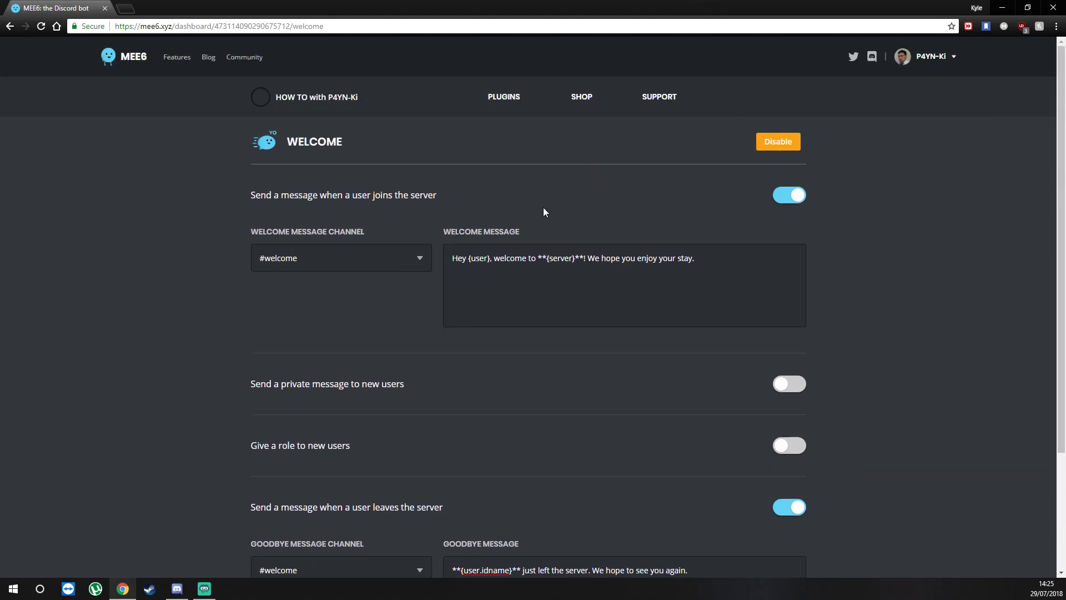
pyautogui.hotkey('alt', 'Left')
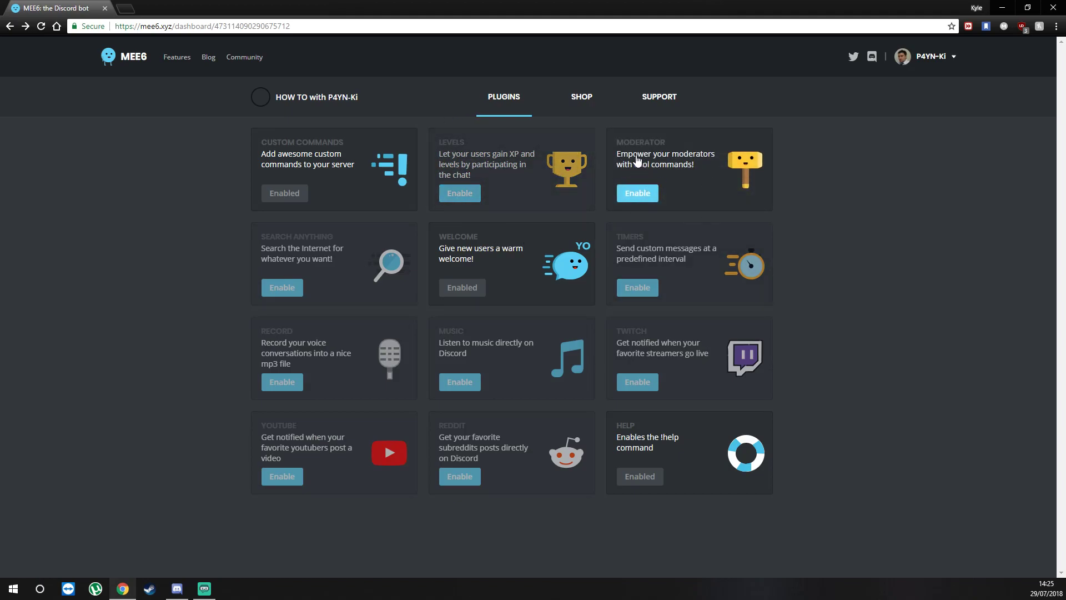
pyautogui.click(637, 193)
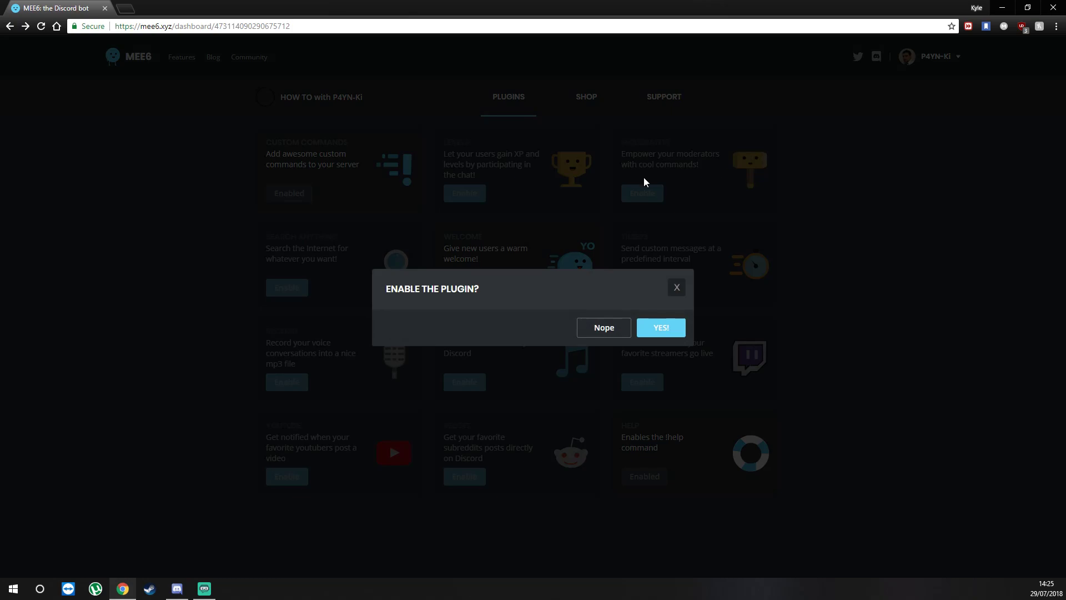
pyautogui.click(667, 326)
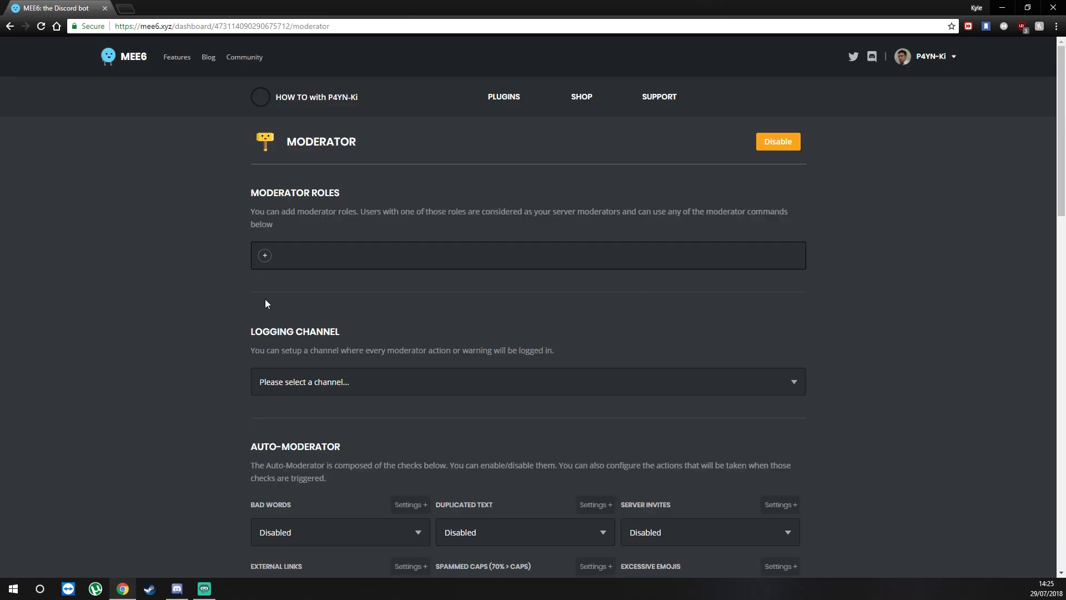
# Add Global Admins, Owner and Maintenance as moderator roles and view the Auto-Moderator options.
pyautogui.click(268, 257)
pyautogui.click(283, 333)
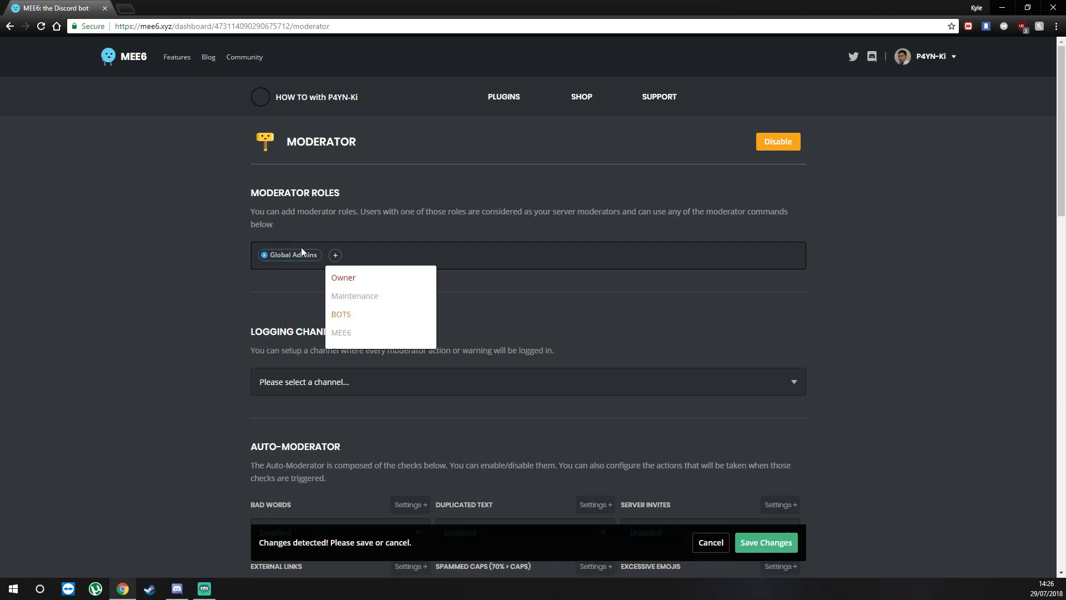
pyautogui.click(343, 277)
pyautogui.click(393, 277)
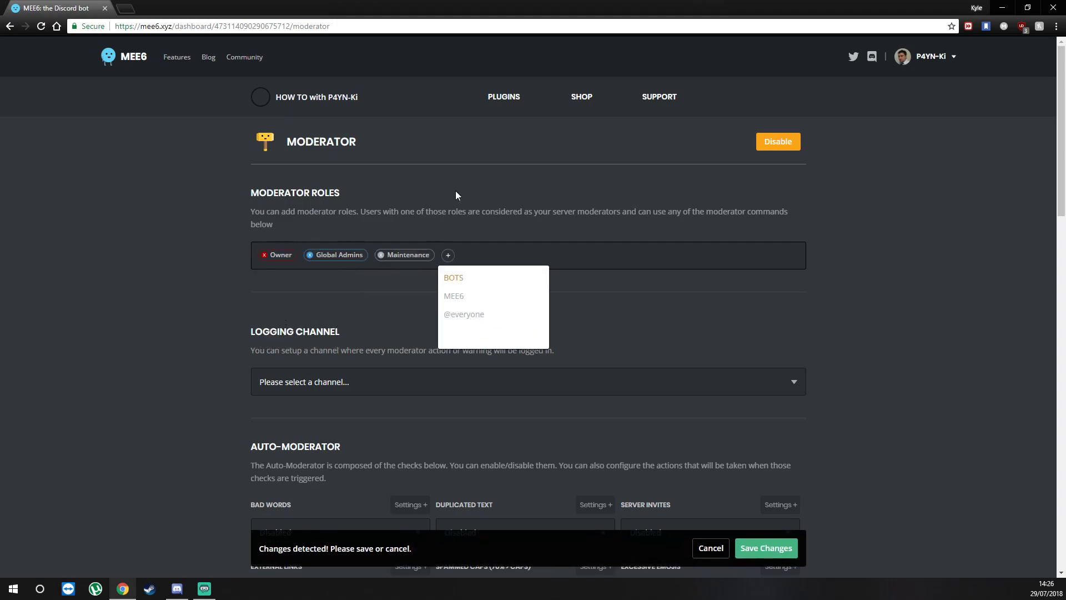
pyautogui.click(365, 303)
pyautogui.scroll(-3, 405, 322)
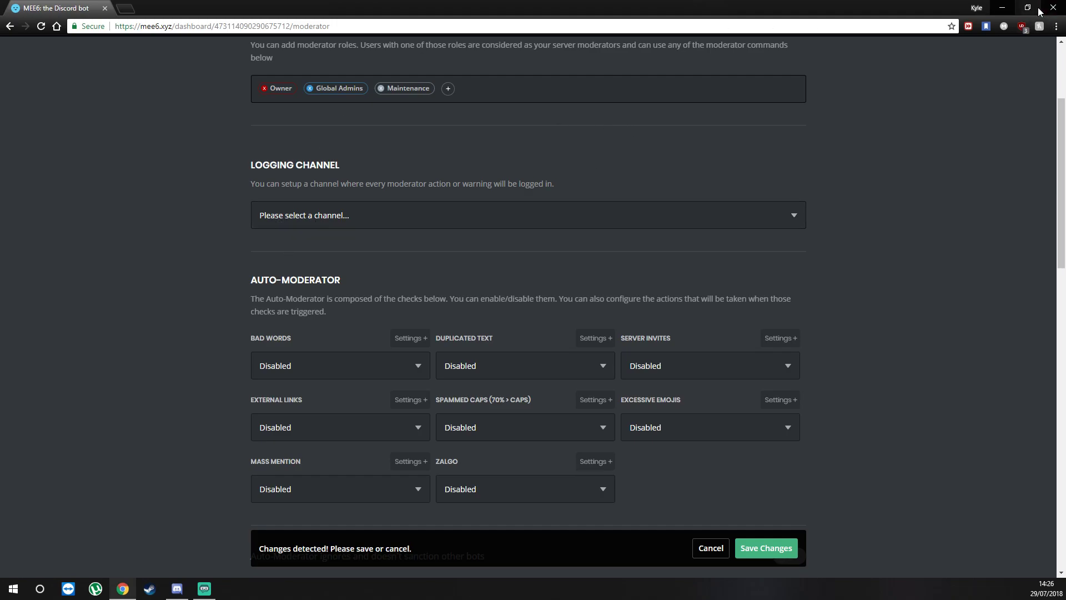
# Switch back to Discord and create a non-private channel category named "==== Admins ====".
pyautogui.moveTo(817, 17); pyautogui.dragTo(848, 511)
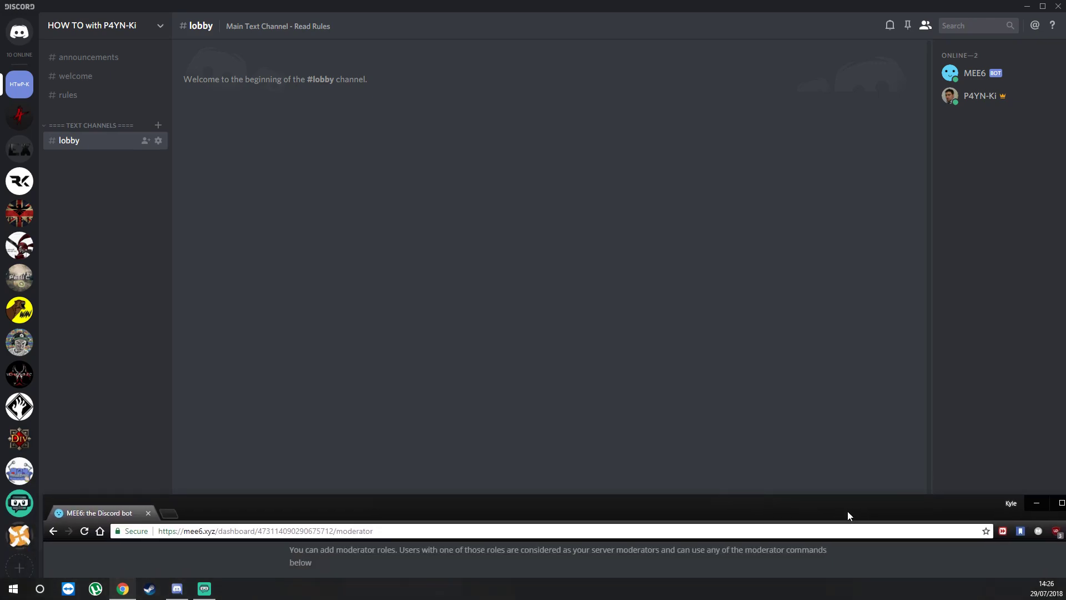
pyautogui.click(283, 339)
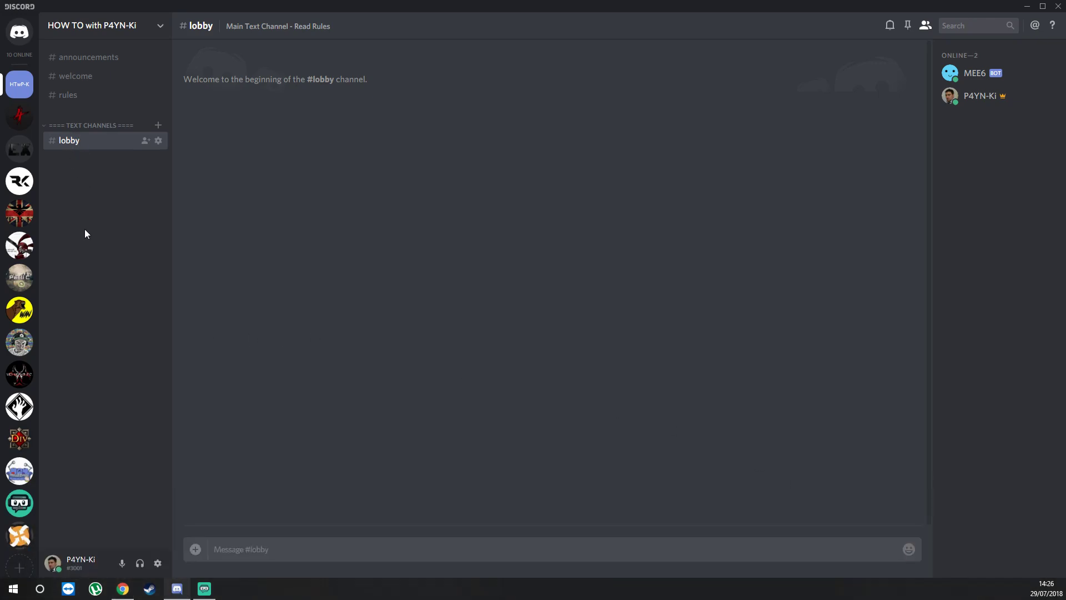
pyautogui.rightClick(74, 261)
pyautogui.click(132, 302)
pyautogui.write('==== Admins')
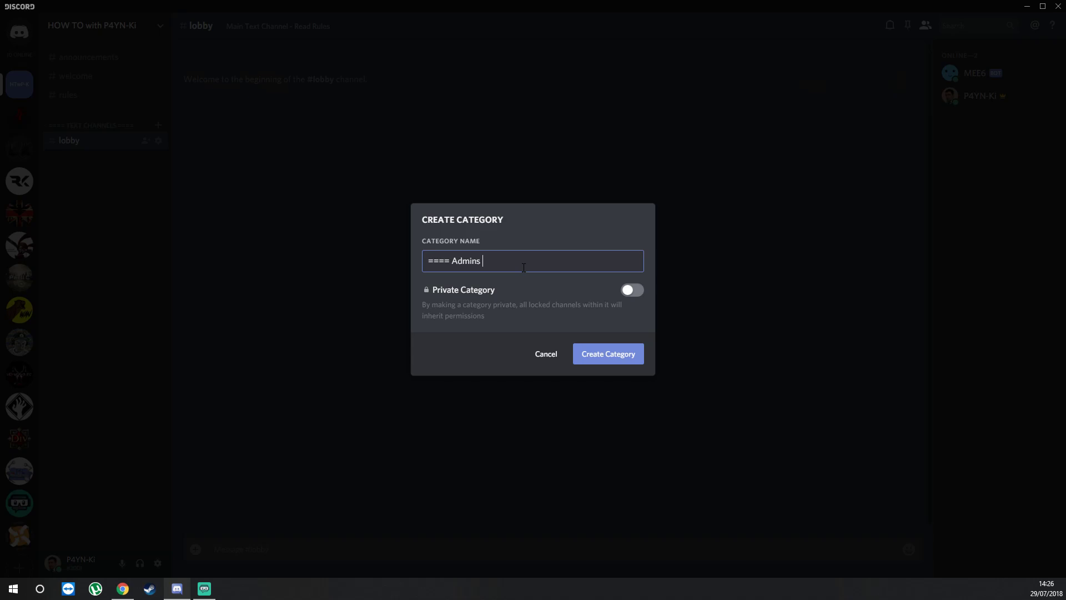
pyautogui.write(' ====')
pyautogui.click(611, 356)
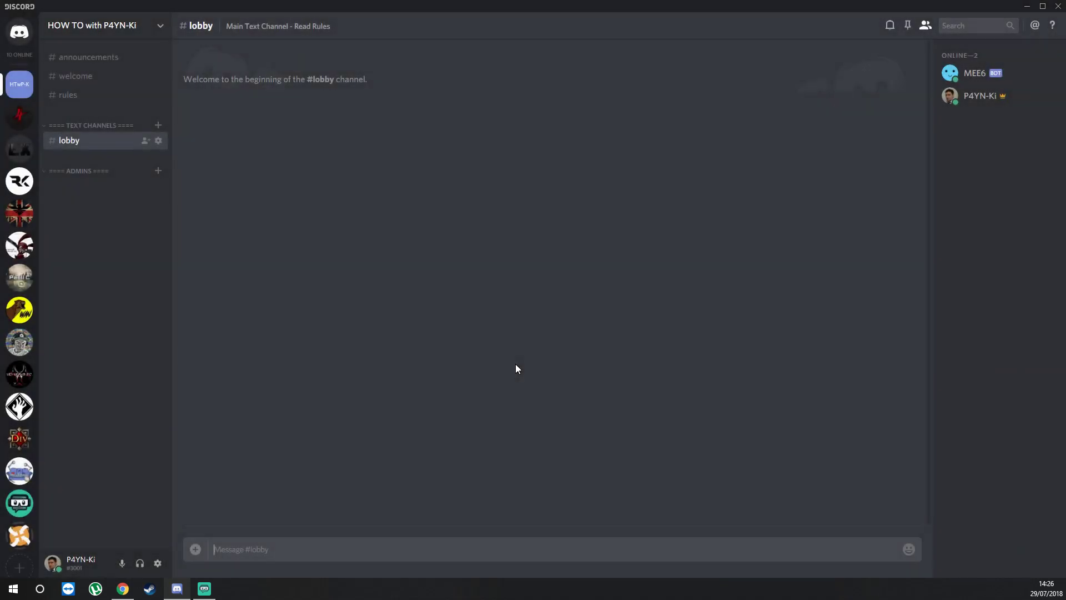
pyautogui.rightClick(72, 171)
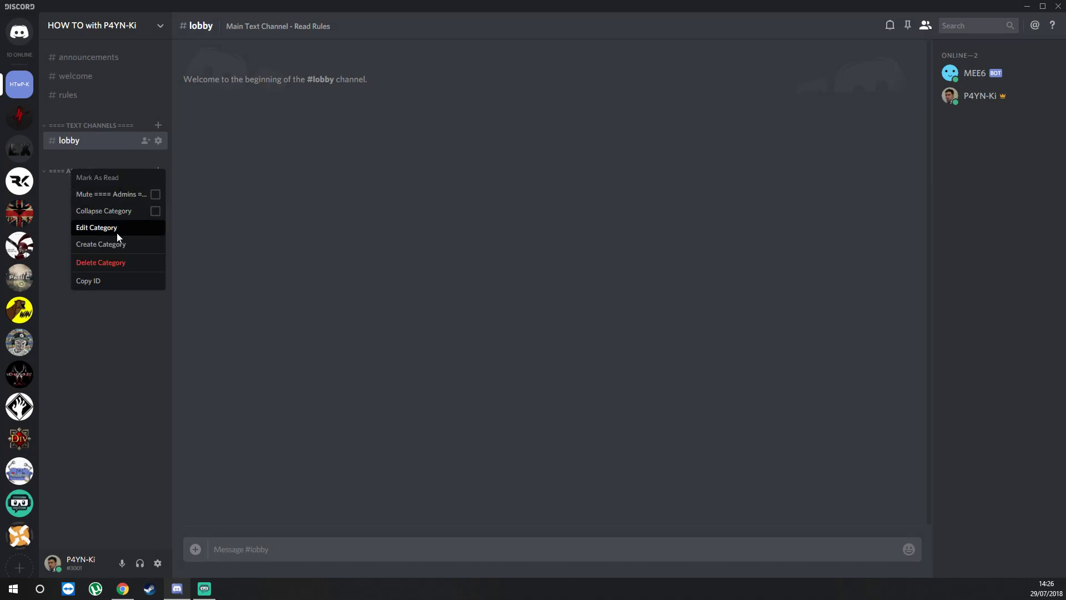
pyautogui.click(139, 225)
pyautogui.click(285, 87)
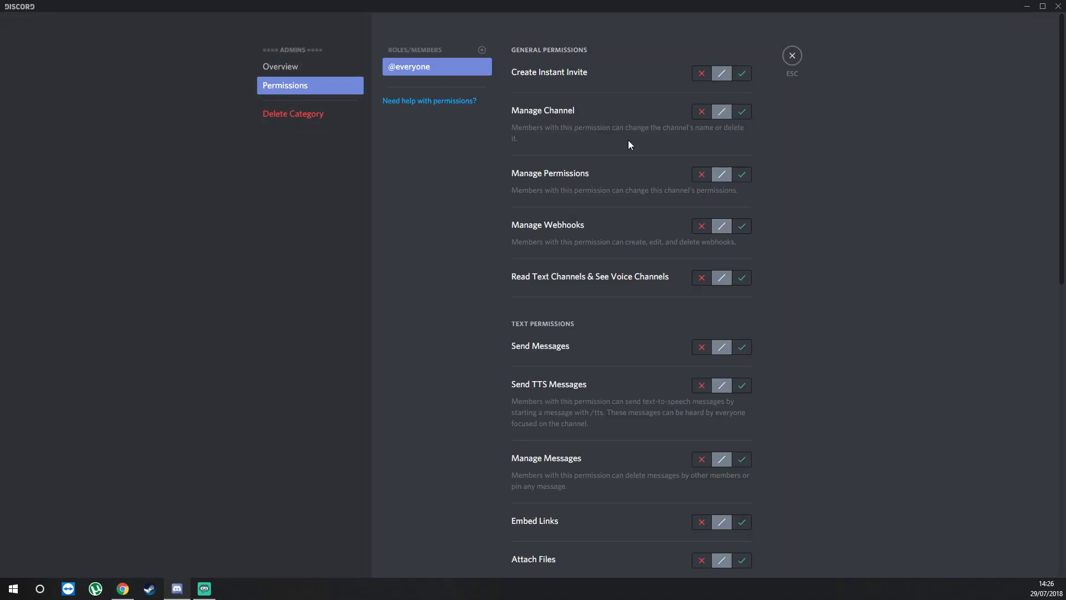
pyautogui.click(701, 74)
pyautogui.click(701, 112)
pyautogui.click(702, 176)
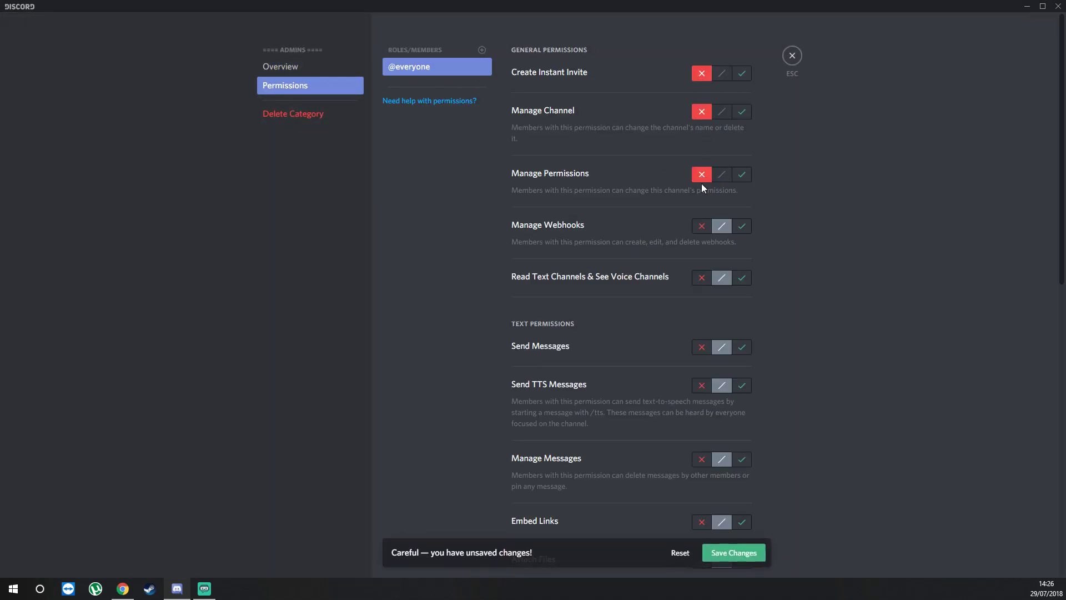
pyautogui.click(702, 226)
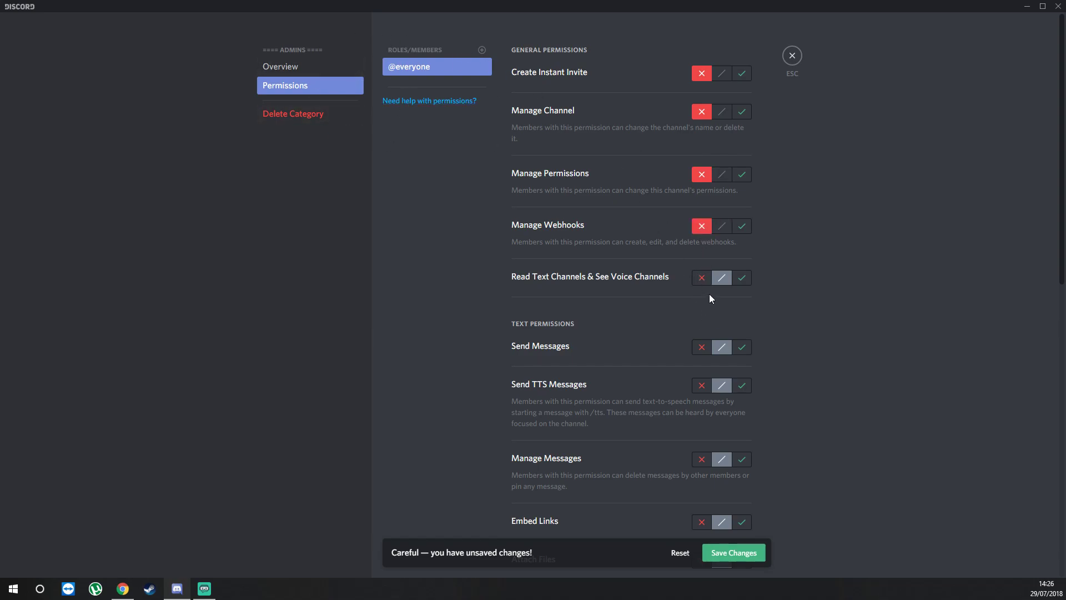
pyautogui.click(703, 278)
pyautogui.scroll(-3, 705, 299)
pyautogui.click(702, 181)
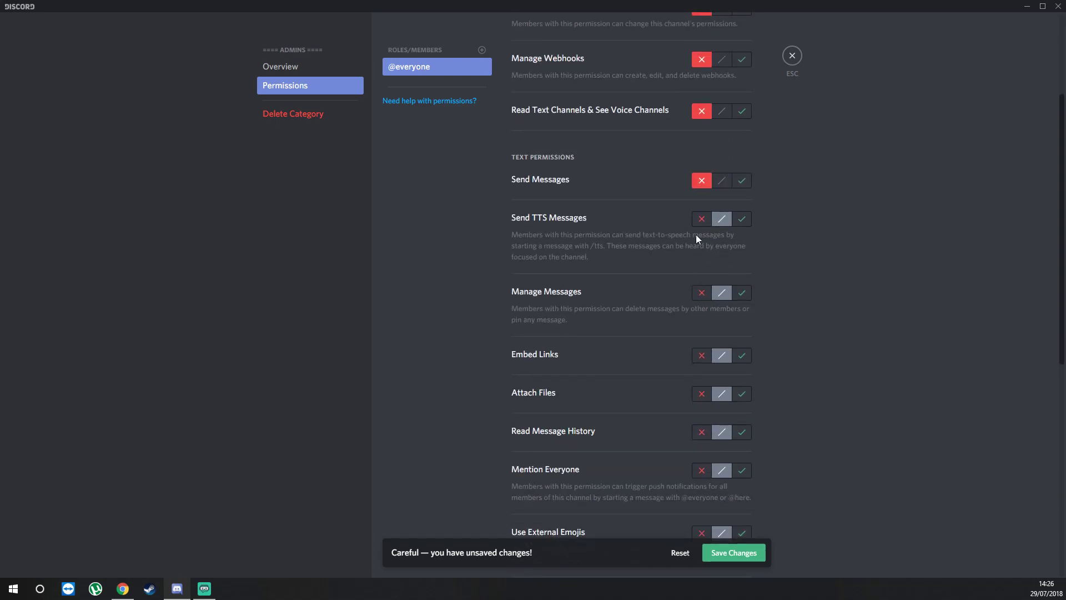
pyautogui.click(701, 219)
pyautogui.click(701, 295)
pyautogui.scroll(-4, 675, 288)
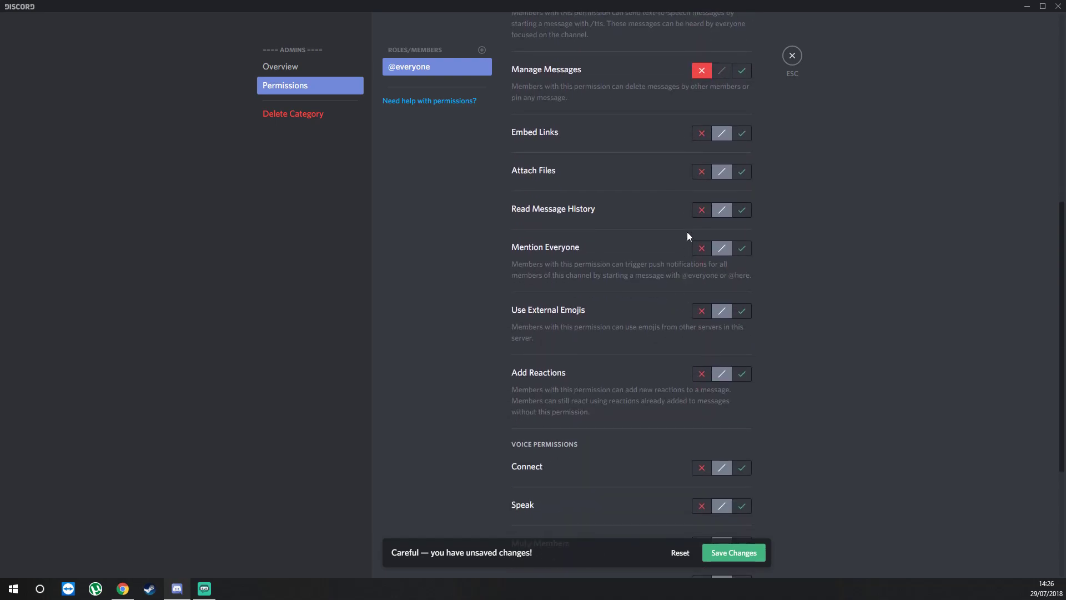
pyautogui.click(702, 133)
pyautogui.click(702, 172)
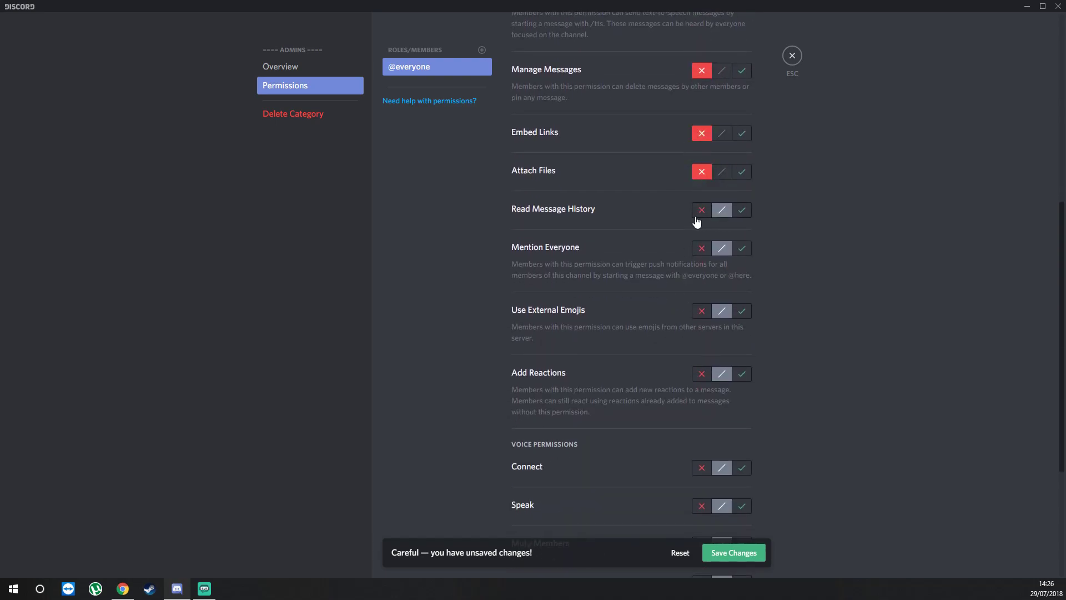
pyautogui.click(744, 212)
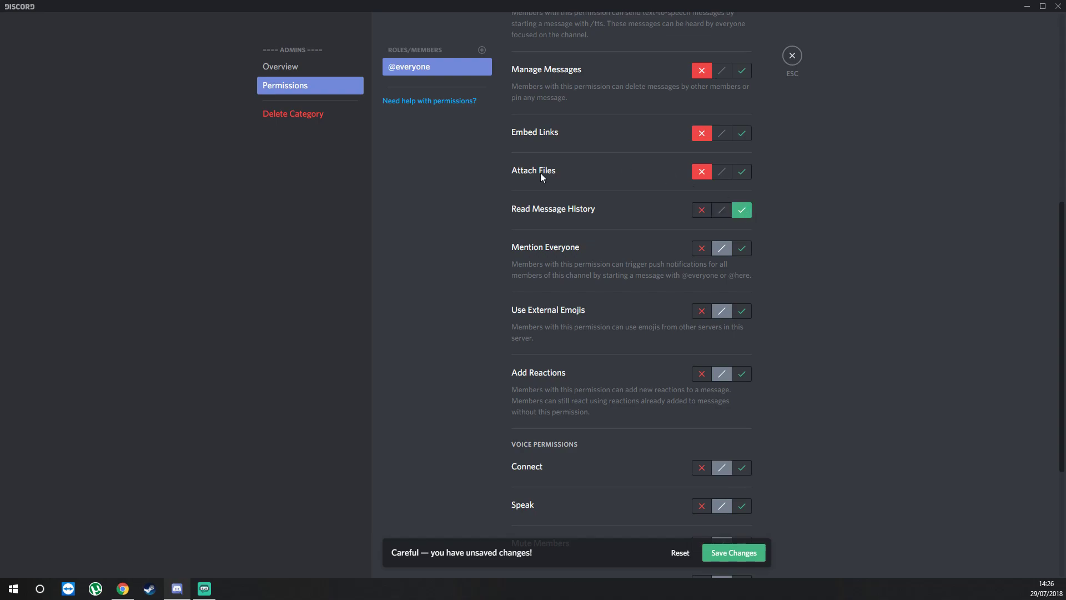
pyautogui.click(702, 253)
pyautogui.click(701, 311)
pyautogui.click(702, 374)
pyautogui.scroll(-4, 684, 372)
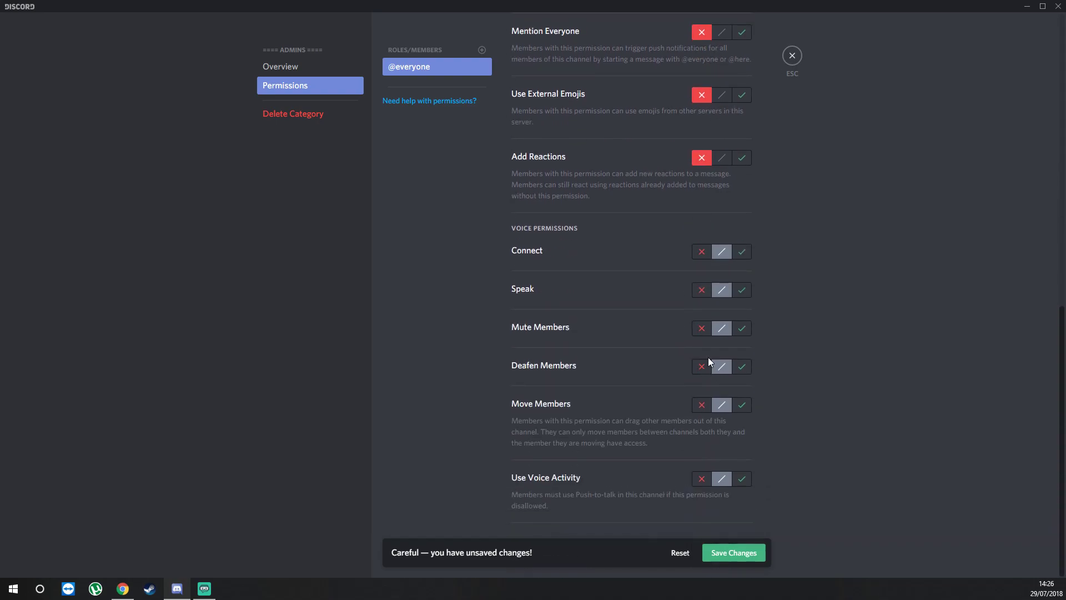
pyautogui.click(703, 252)
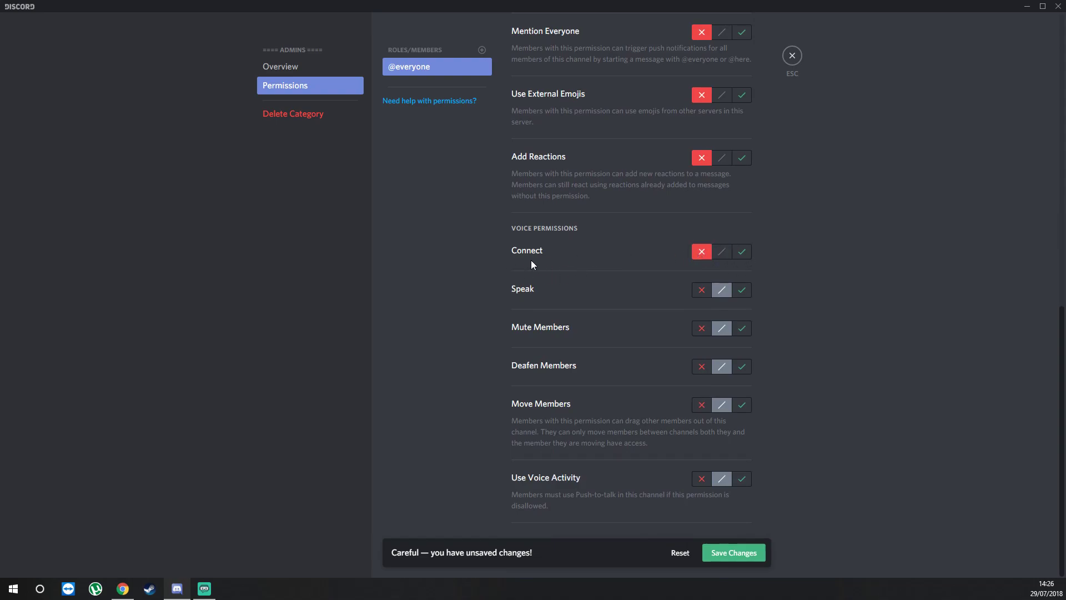
pyautogui.click(744, 294)
pyautogui.click(702, 330)
pyautogui.click(702, 368)
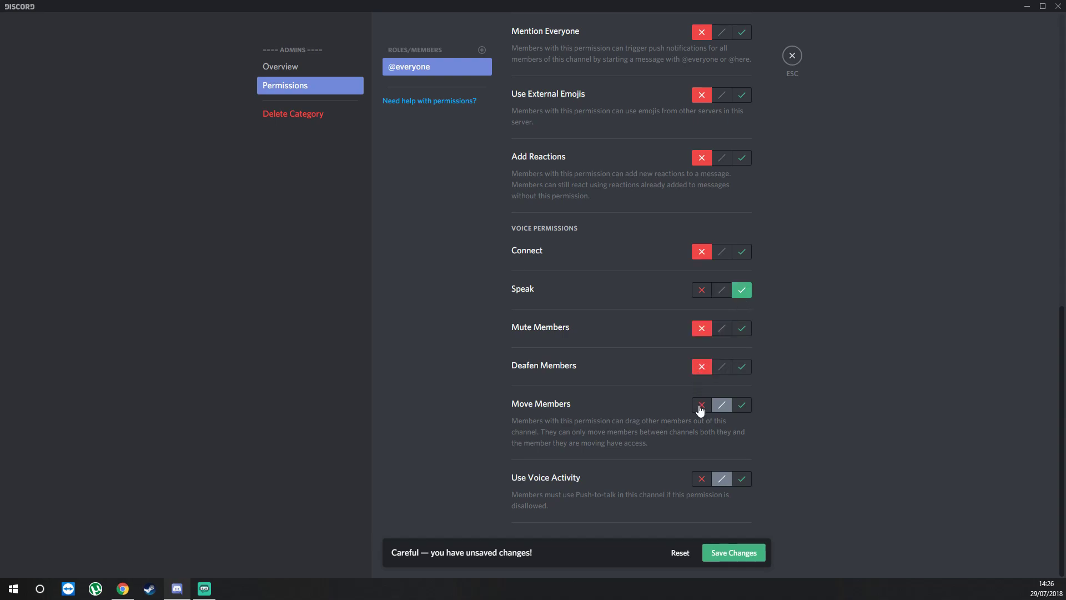
pyautogui.click(702, 406)
pyautogui.scroll(3, 608, 424)
pyautogui.scroll(-3, 608, 425)
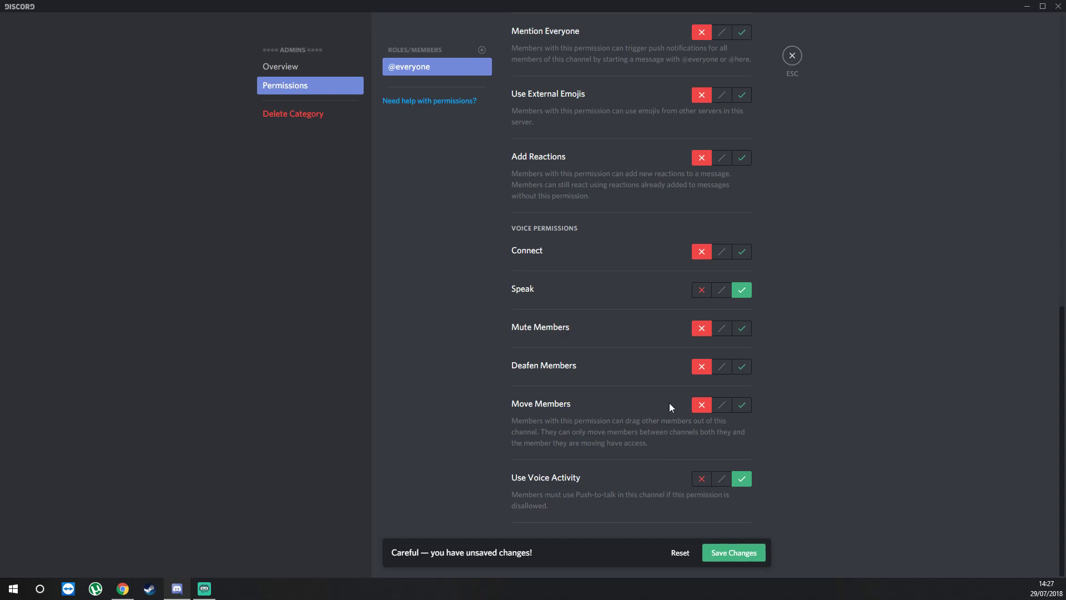
pyautogui.click(730, 549)
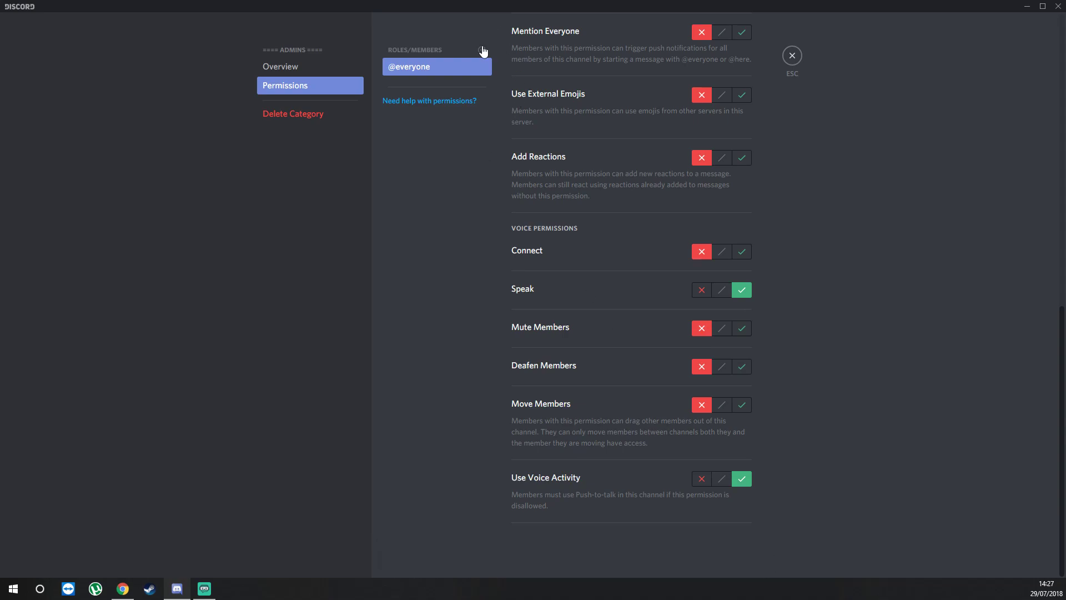
# Add the Global Admins role to the Admins category permissions and allow it the Connect voice permission.
pyautogui.click(483, 51)
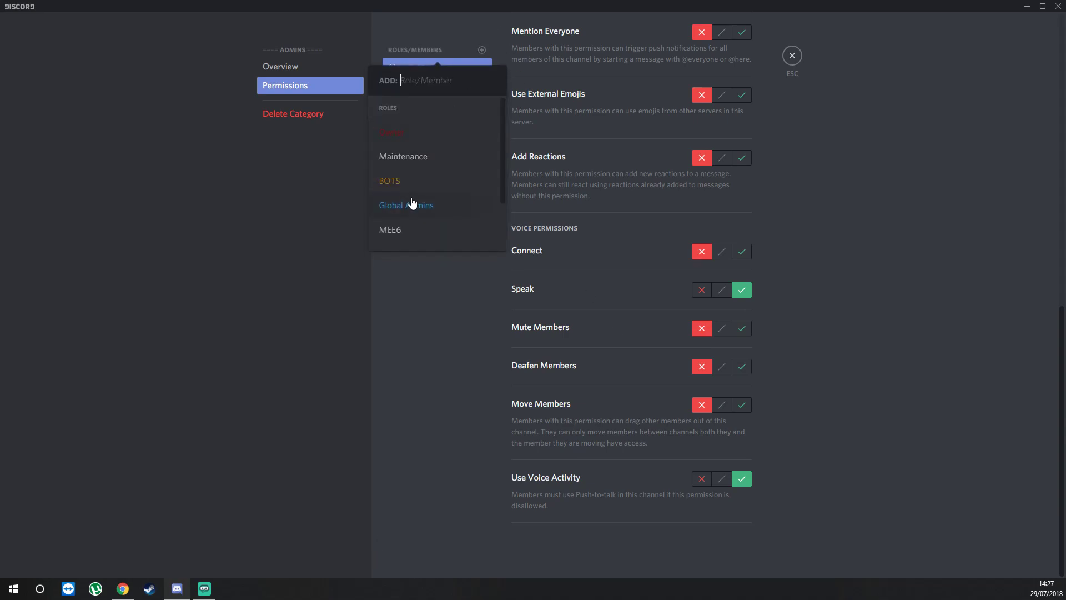
pyautogui.click(411, 205)
pyautogui.click(744, 253)
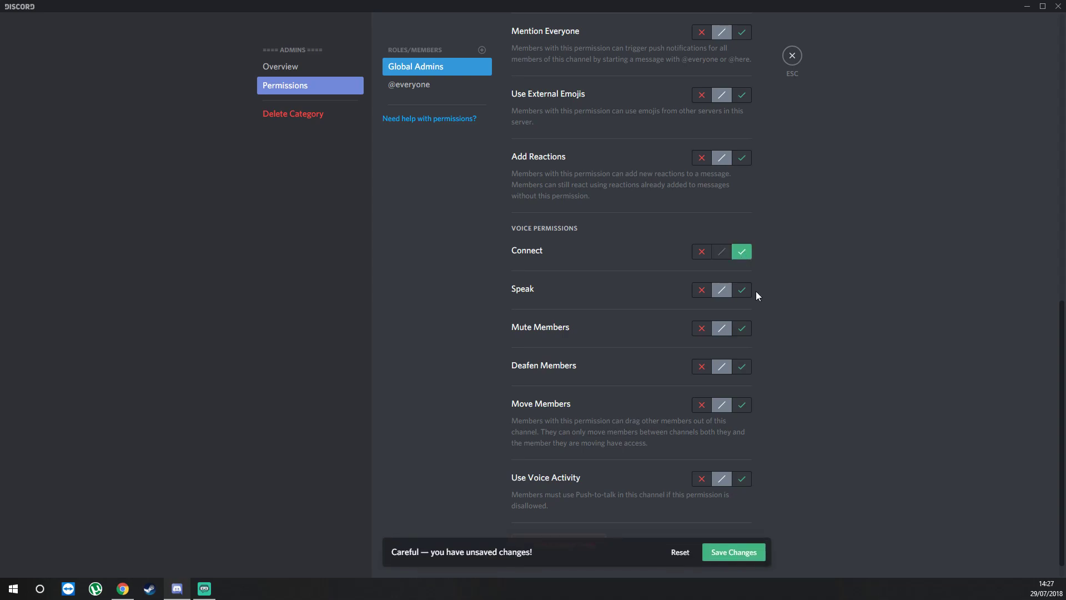
# Allow Speak, Mute Members, Deafen Members, Move Members and Use Voice Activity for the Global Admins role in the Admins category.
pyautogui.click(743, 290)
pyautogui.click(743, 328)
pyautogui.click(742, 367)
pyautogui.click(742, 406)
pyautogui.click(743, 479)
# Allow Add Reactions and Use External Emojis for Global Admins, and deny Mention Everyone.
pyautogui.scroll(3, 733, 372)
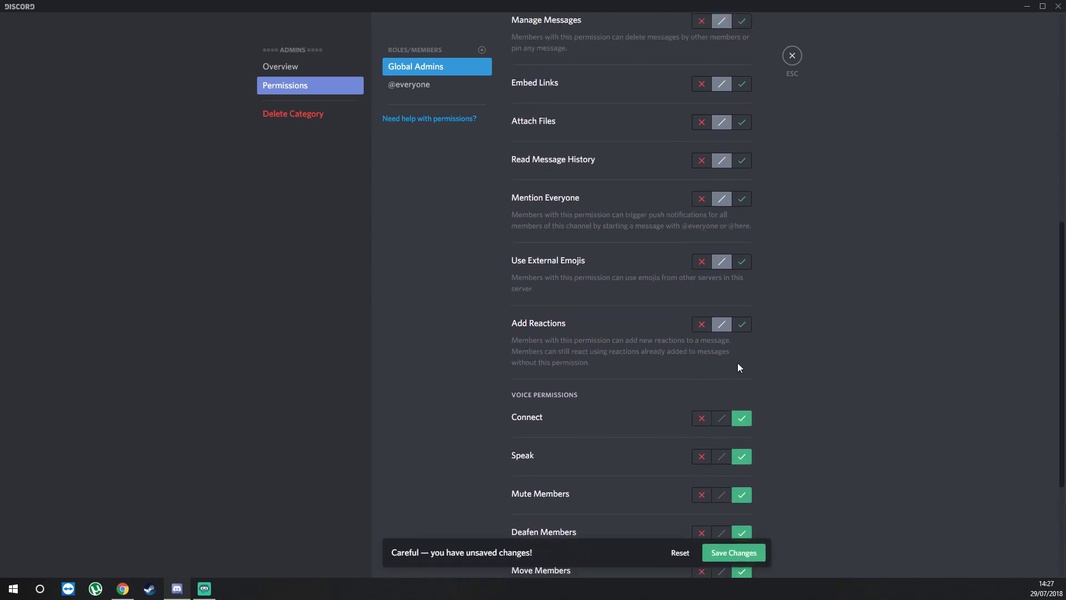
pyautogui.click(742, 326)
pyautogui.click(743, 262)
pyautogui.click(703, 199)
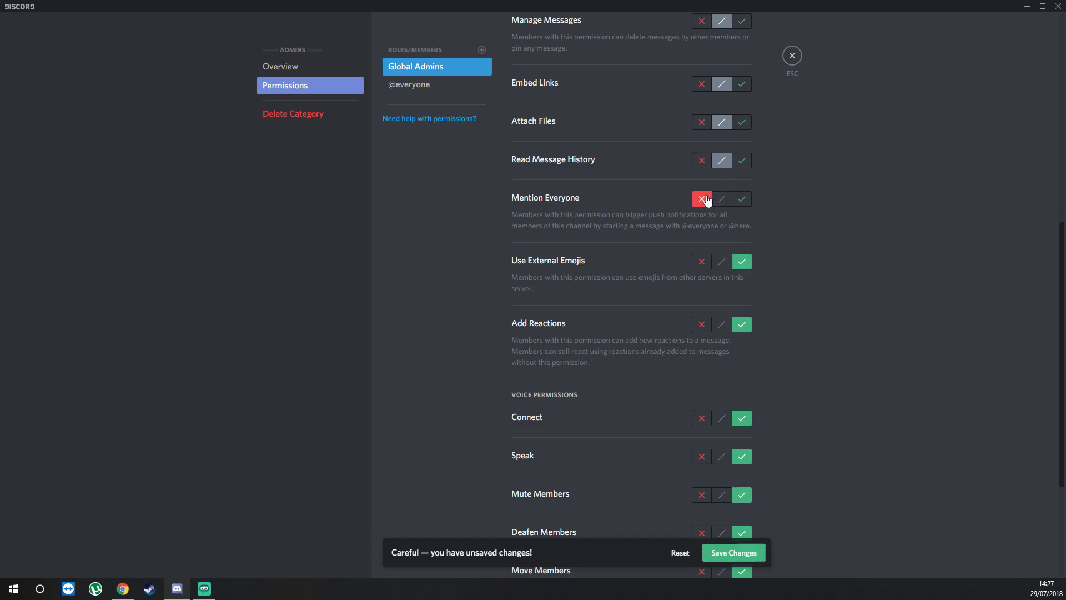
# Allow Read Message History, Attach Files, Embed Links and Manage Messages for Global Admins.
pyautogui.scroll(3, 620, 383)
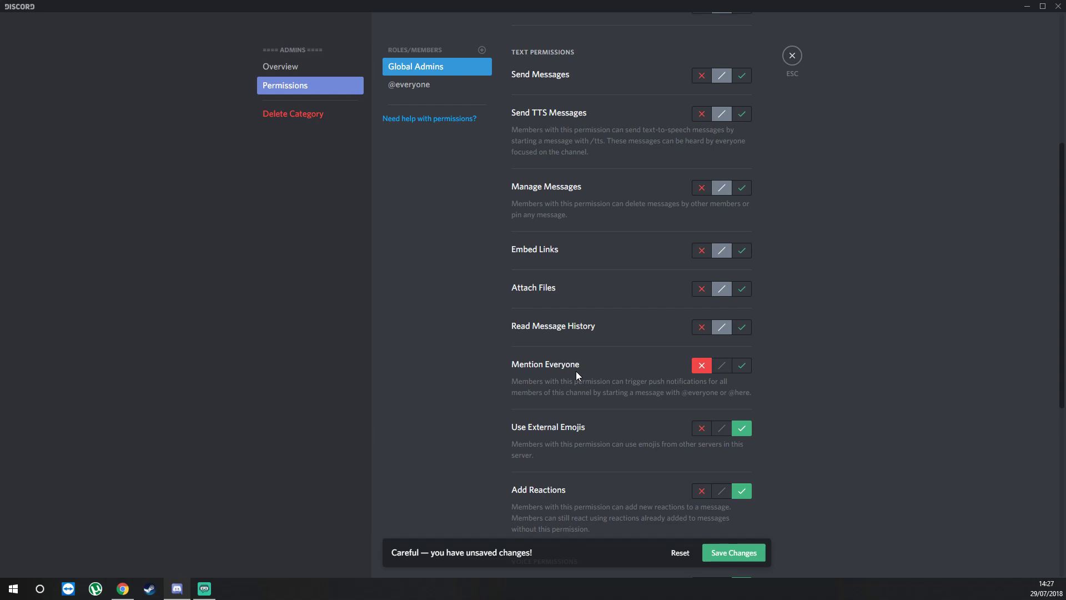
pyautogui.click(741, 328)
pyautogui.click(744, 289)
pyautogui.click(742, 250)
pyautogui.click(742, 188)
# Allow Send Messages for Global Admins, and deny Send TTS Messages and Manage Messages.
pyautogui.scroll(3, 708, 251)
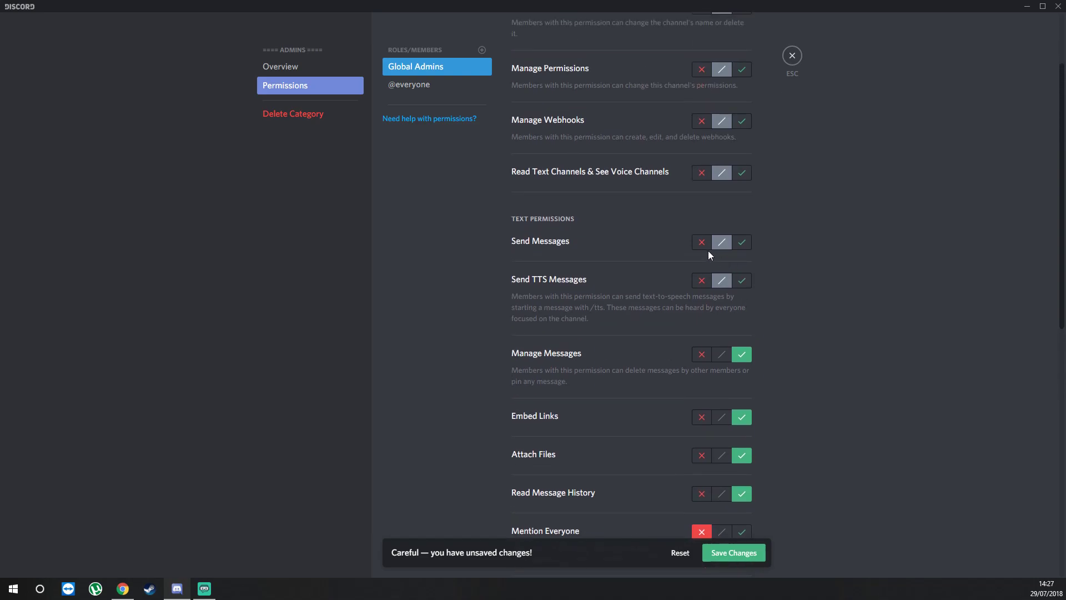
pyautogui.click(701, 280)
pyautogui.click(742, 242)
pyautogui.click(702, 354)
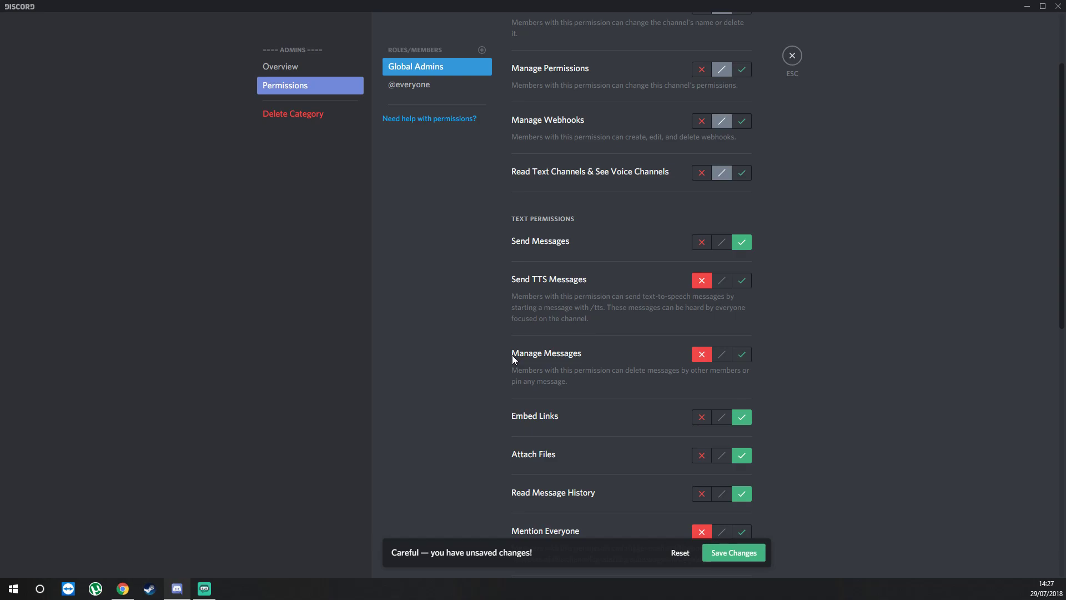
# Allow only Read Text Channels & See Voice Channels among Global Admins' general permissions, deny the other four, and save the category's changes.
pyautogui.scroll(2, 676, 346)
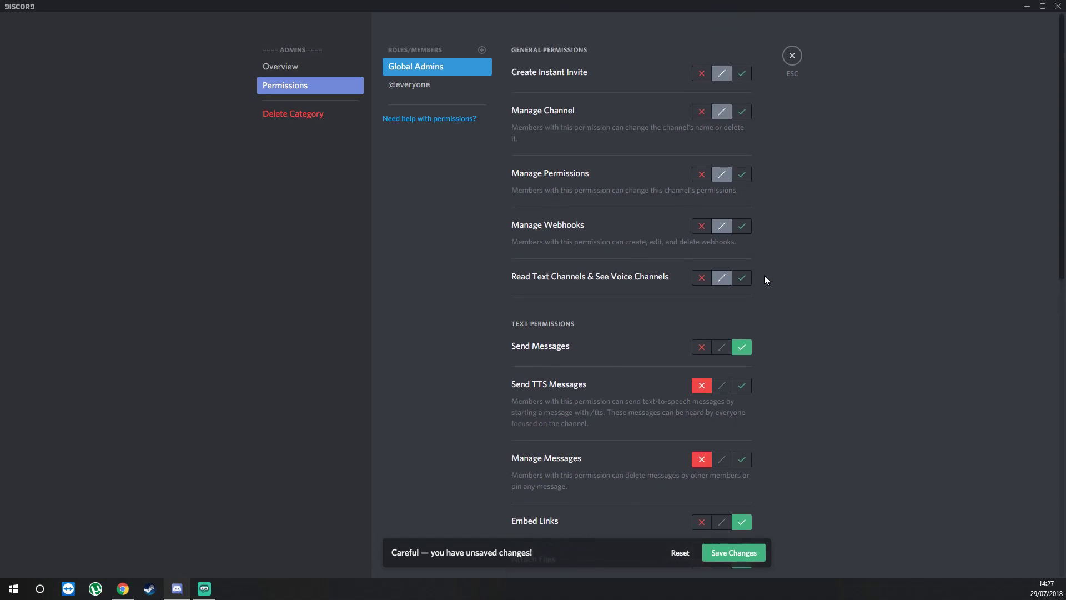
pyautogui.click(742, 278)
pyautogui.click(702, 226)
pyautogui.click(702, 175)
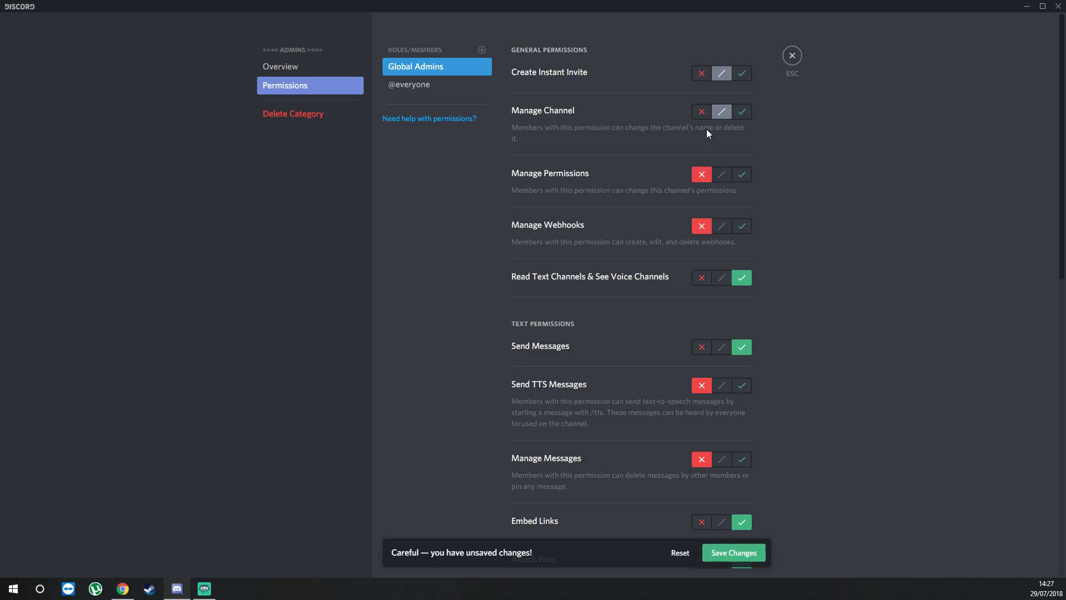
pyautogui.click(702, 111)
pyautogui.click(702, 73)
pyautogui.scroll(-3, 731, 485)
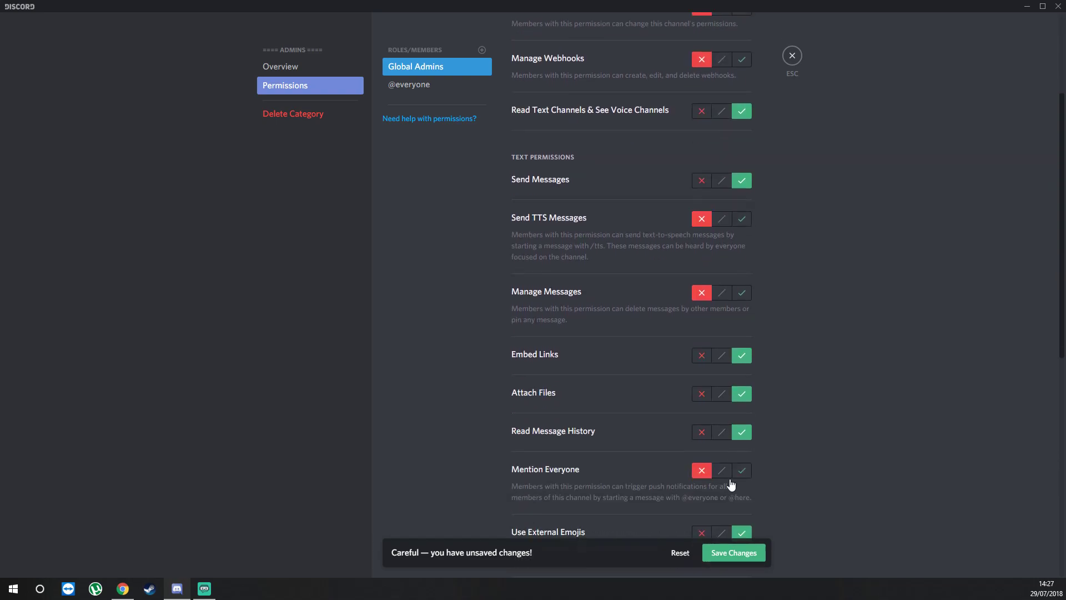
pyautogui.click(735, 554)
pyautogui.click(792, 55)
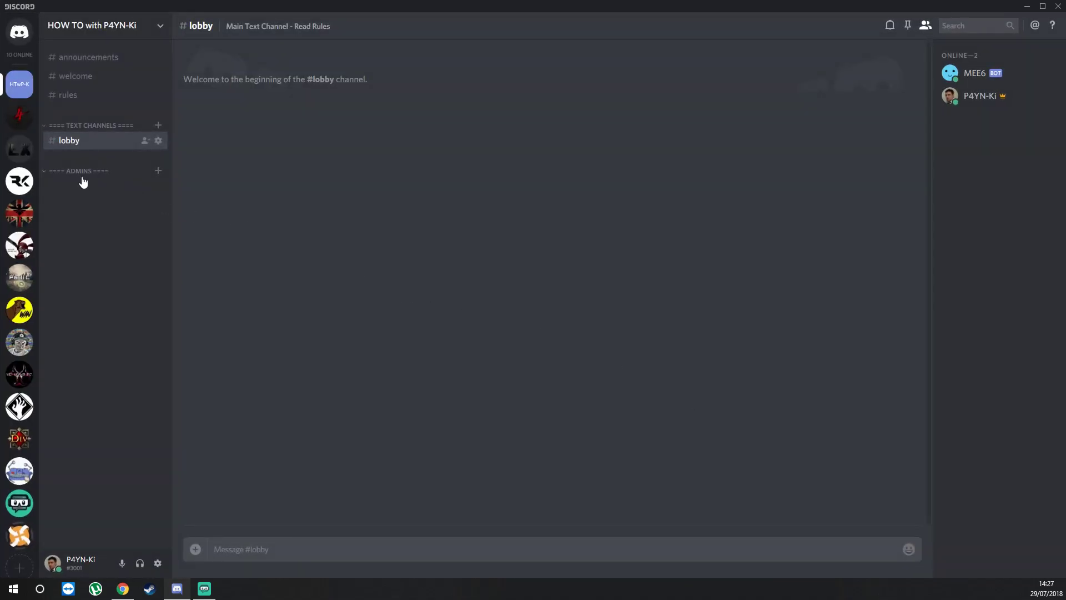
# Create a text channel named evidence in the Admins category.
pyautogui.click(158, 171)
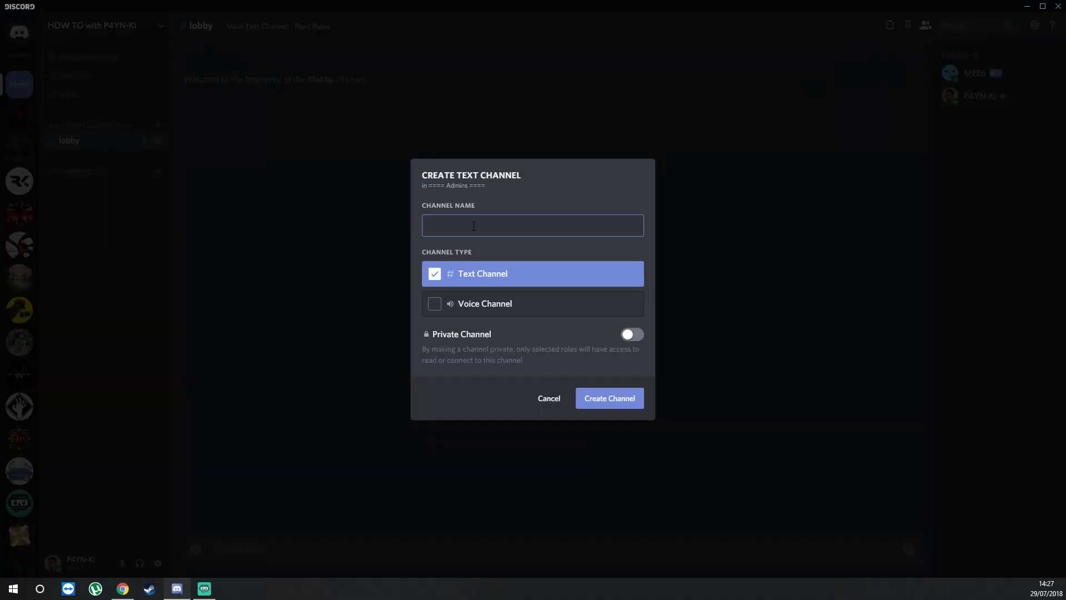
pyautogui.write('evidence')
pyautogui.click(609, 403)
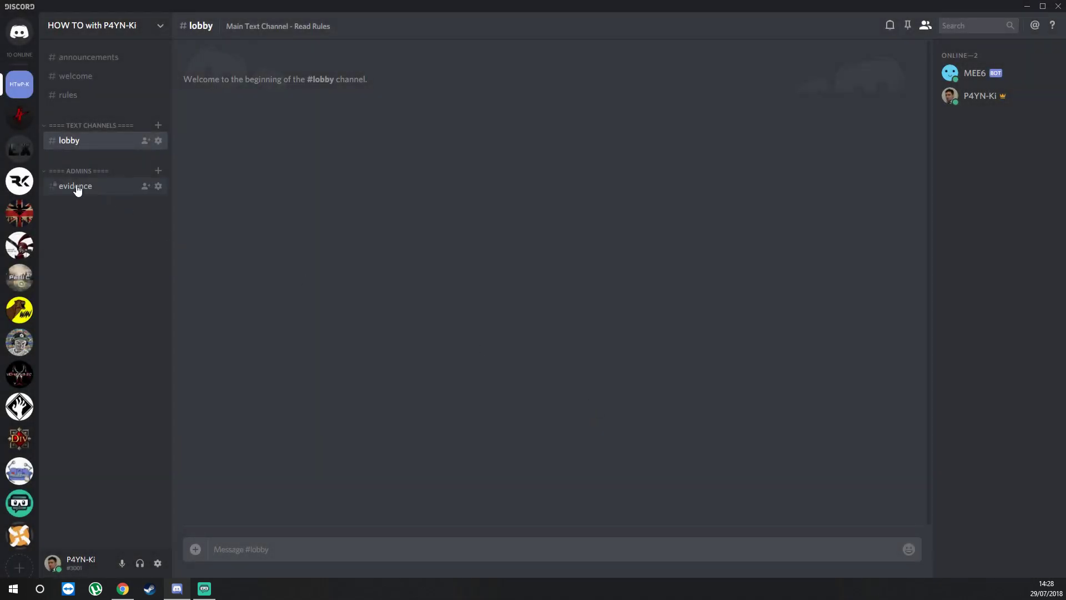
# Save the evidence channel's topic as "This is where all Screenshots of bad behaviour goes. Use this room only!" and check its permissions.
pyautogui.rightClick(78, 187)
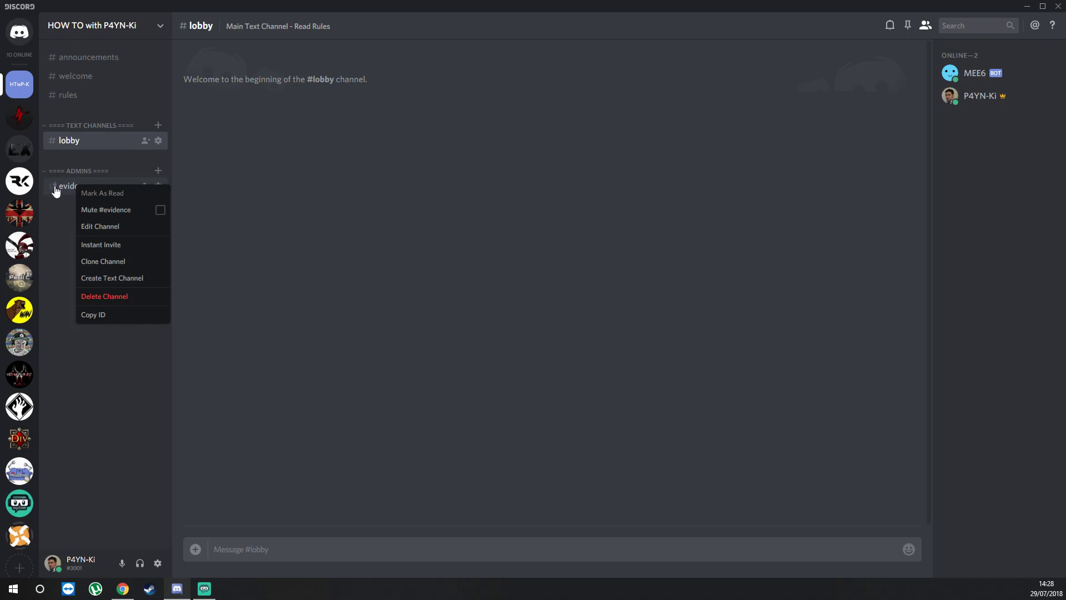
pyautogui.click(437, 207)
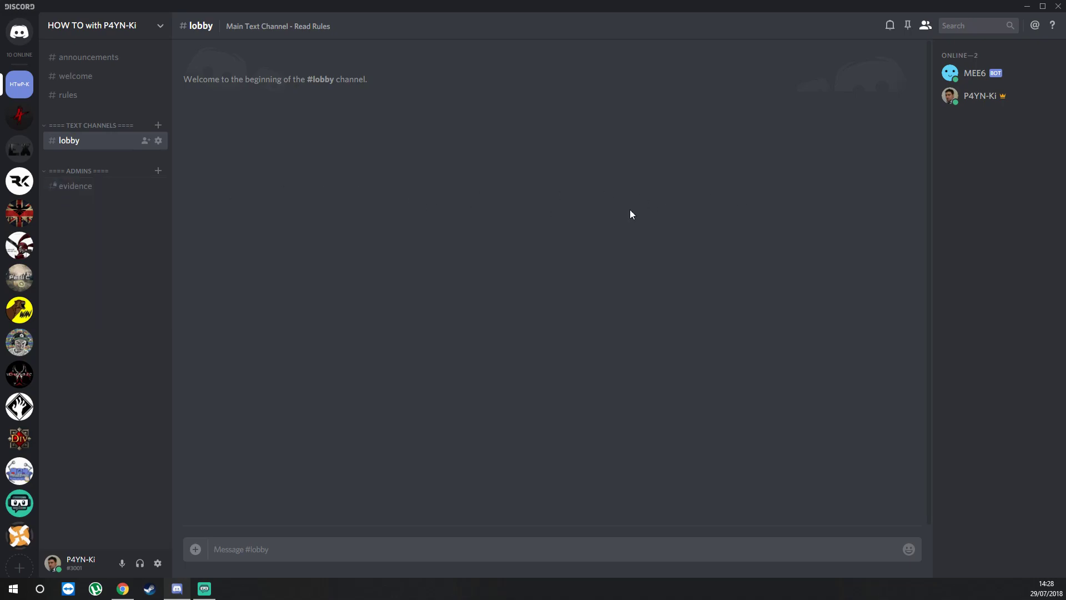
pyautogui.rightClick(61, 189)
pyautogui.click(95, 232)
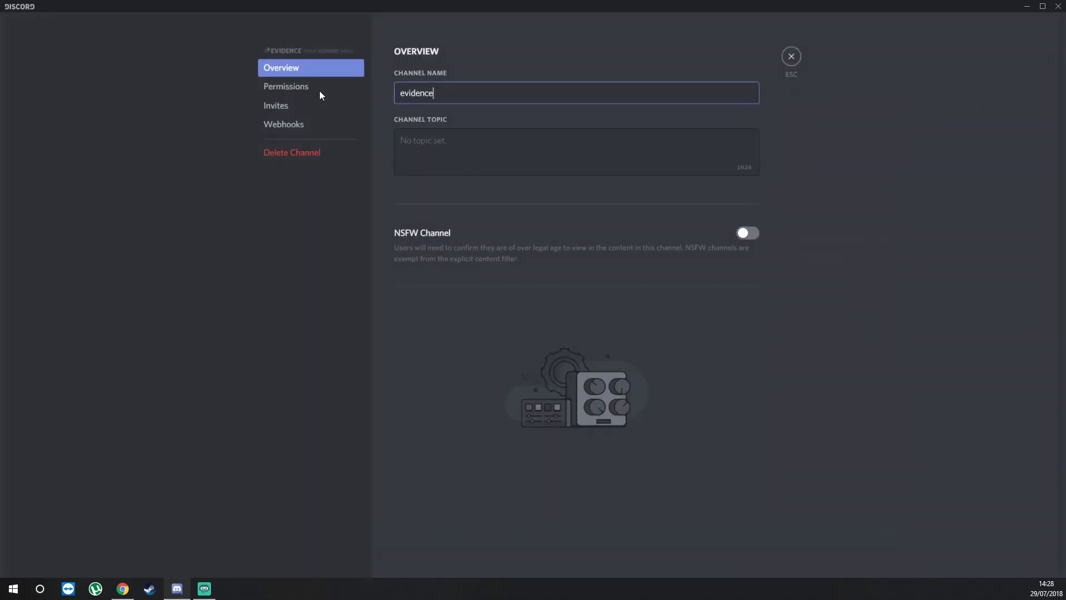
pyautogui.click(524, 141)
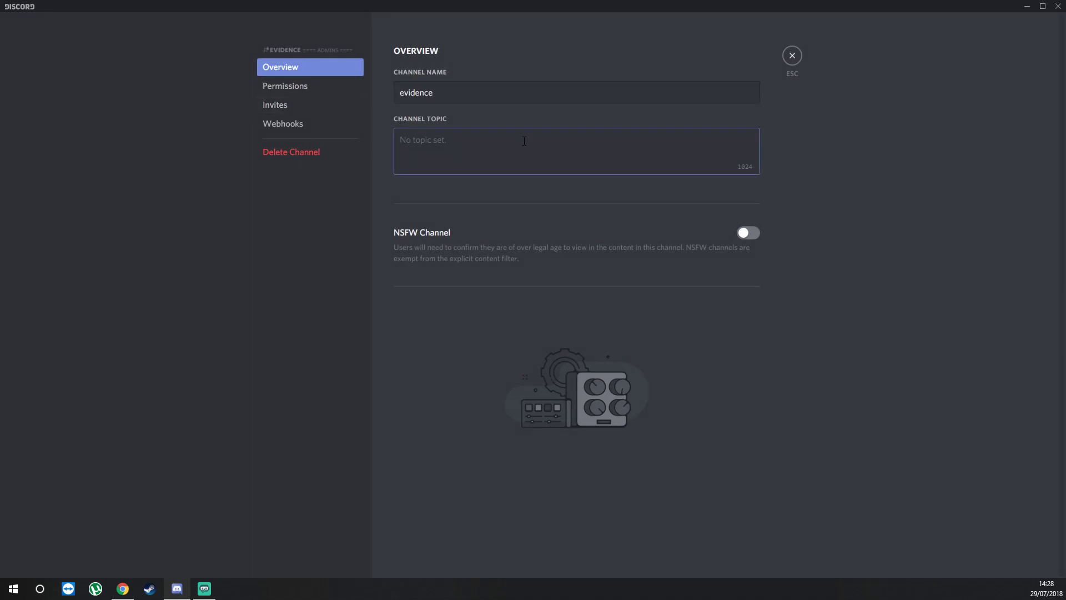
pyautogui.write('This is where all Screenshots of ')
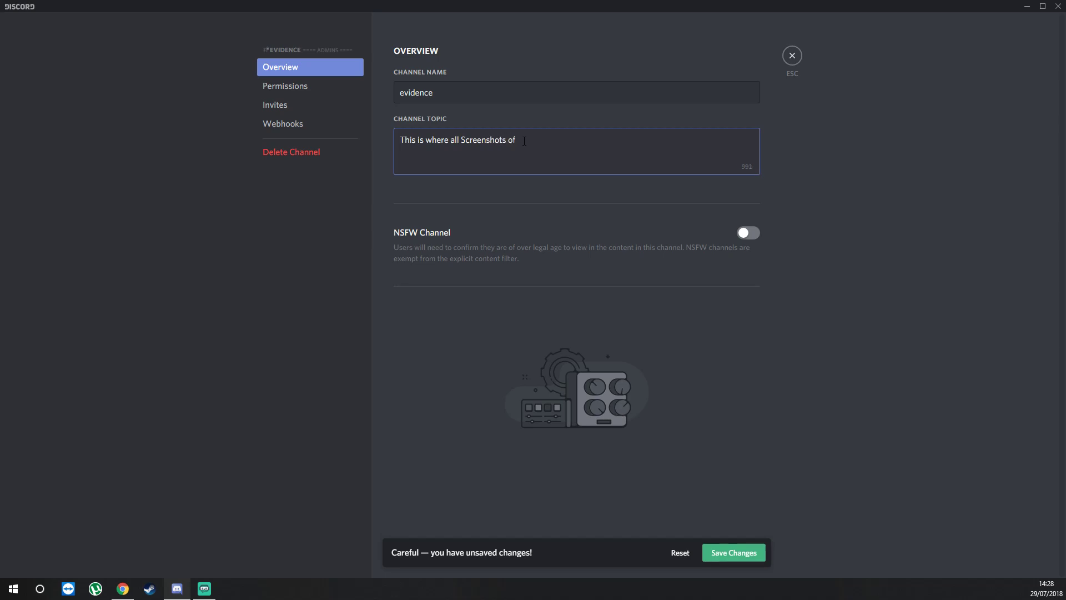
pyautogui.write('Bad behaviour goes. Use this room')
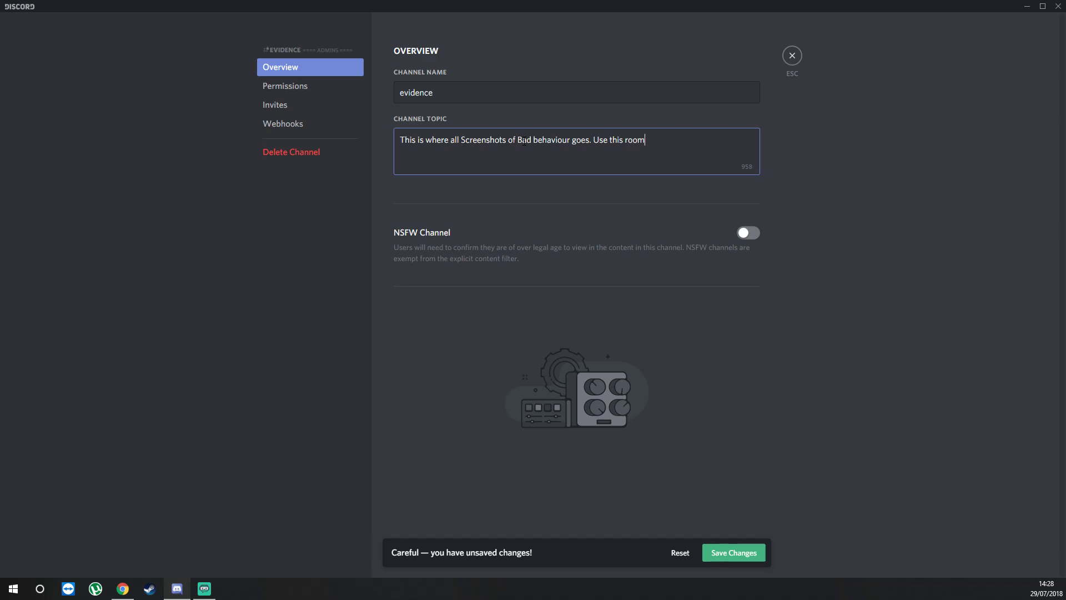
pyautogui.write(' only')
pyautogui.press('BackSpace')
pyautogui.write('b')
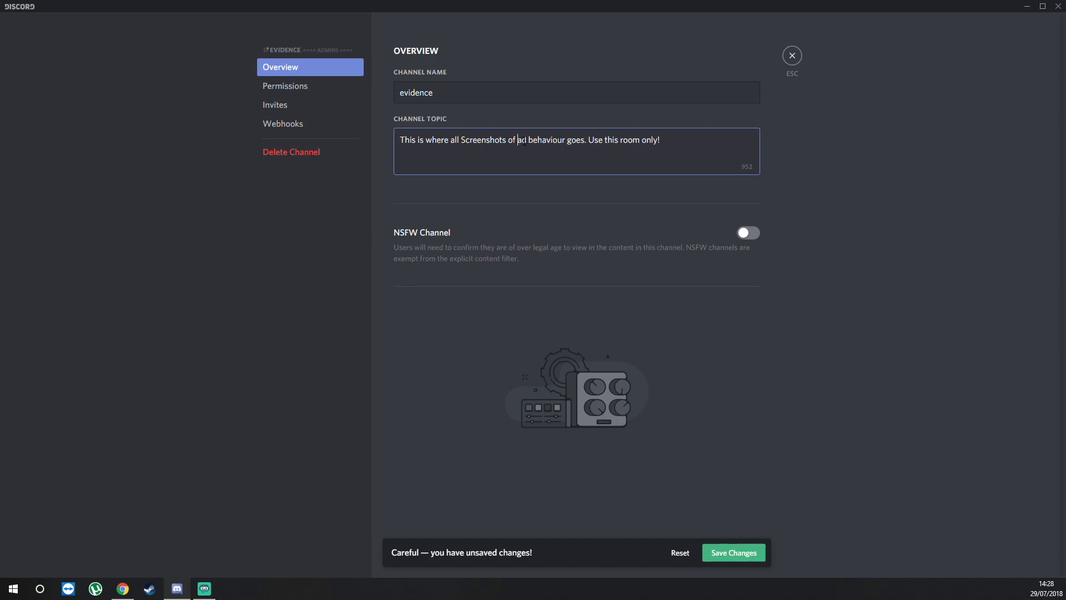
pyautogui.click(727, 553)
pyautogui.click(311, 86)
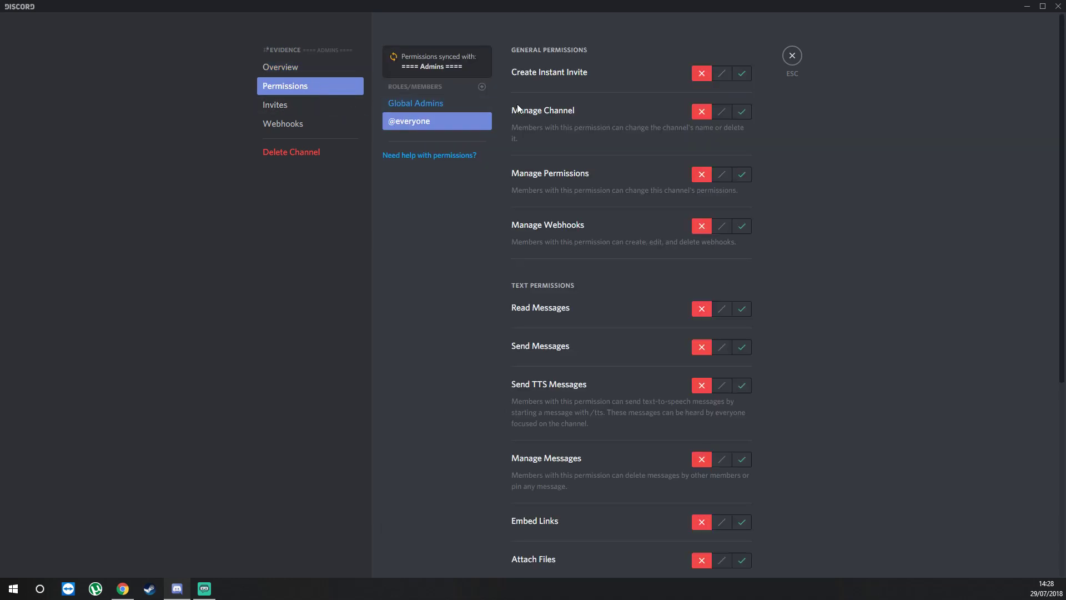
pyautogui.click(795, 52)
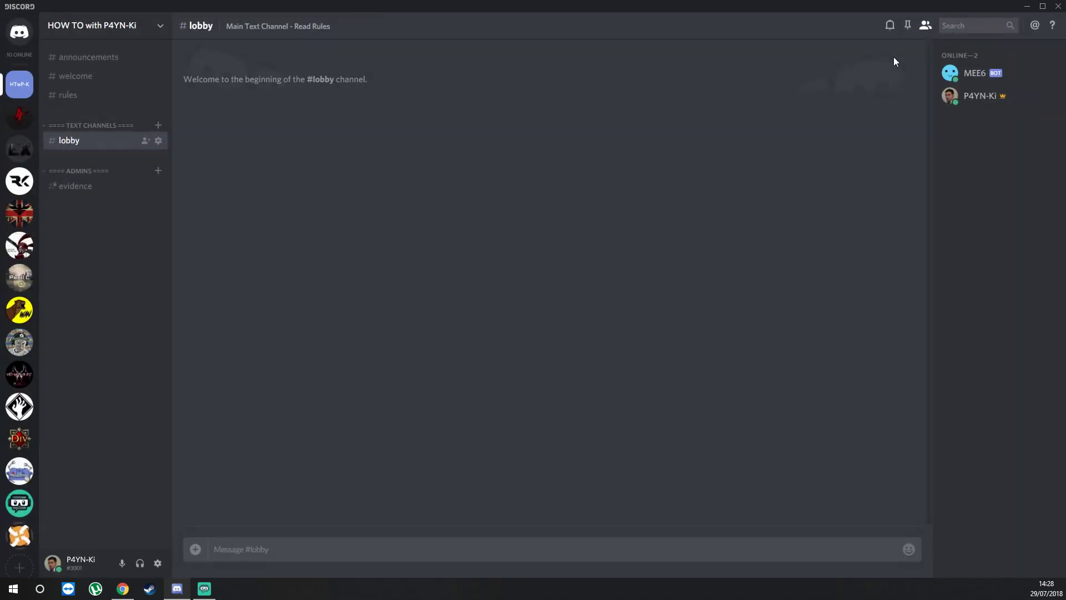
# Switch to the MEE6 dashboard in Chrome, set the moderator logging channel to #evidence and authorize the webhook for it.
pyautogui.click(123, 589)
pyautogui.moveTo(481, 515); pyautogui.dragTo(492, 133)
pyautogui.click(1043, 139)
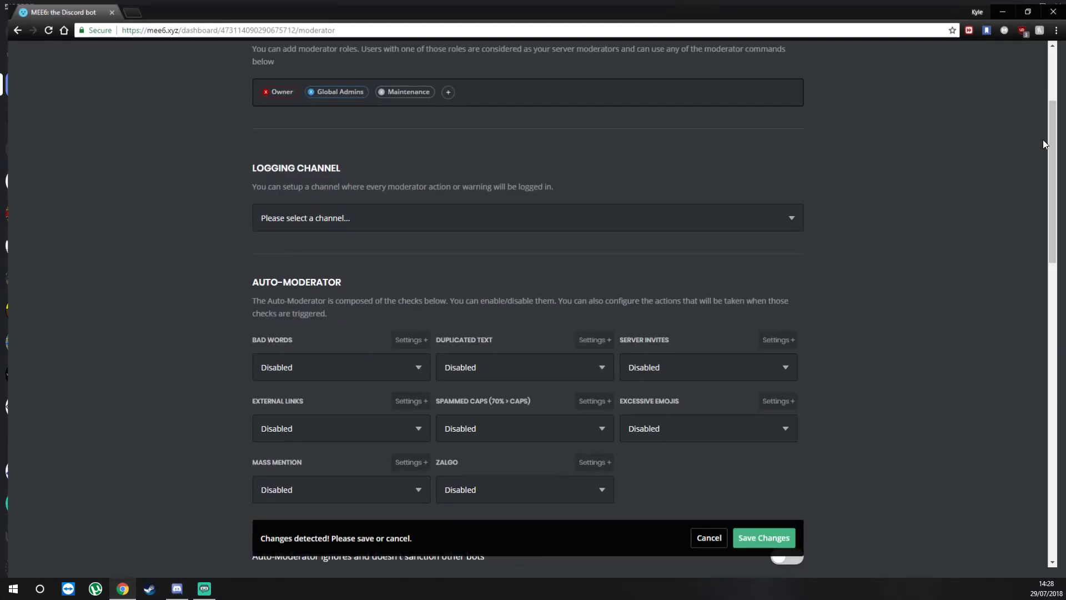
pyautogui.click(380, 215)
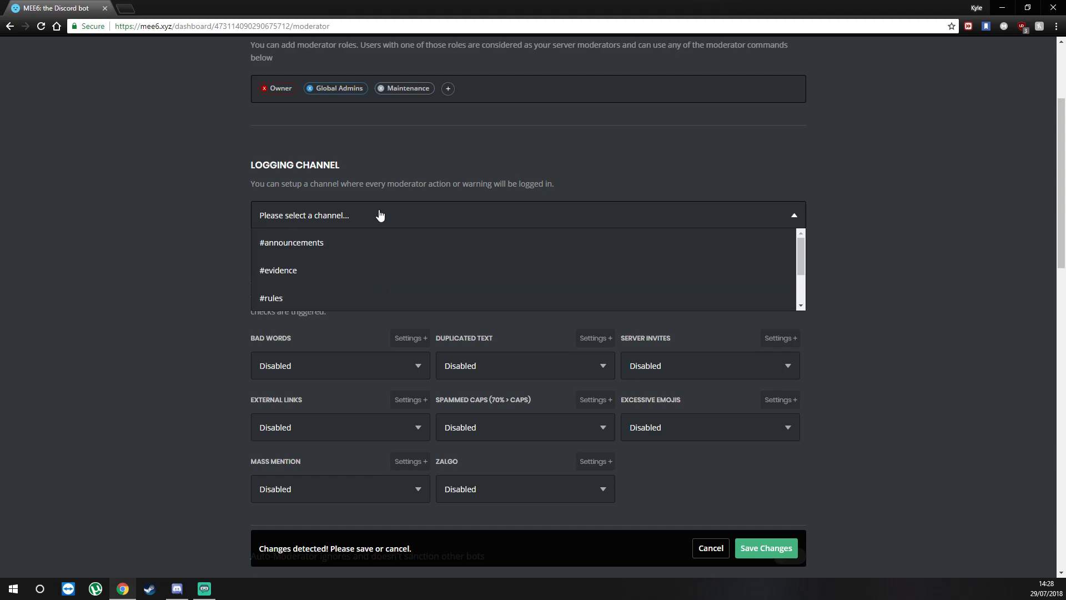
pyautogui.click(317, 273)
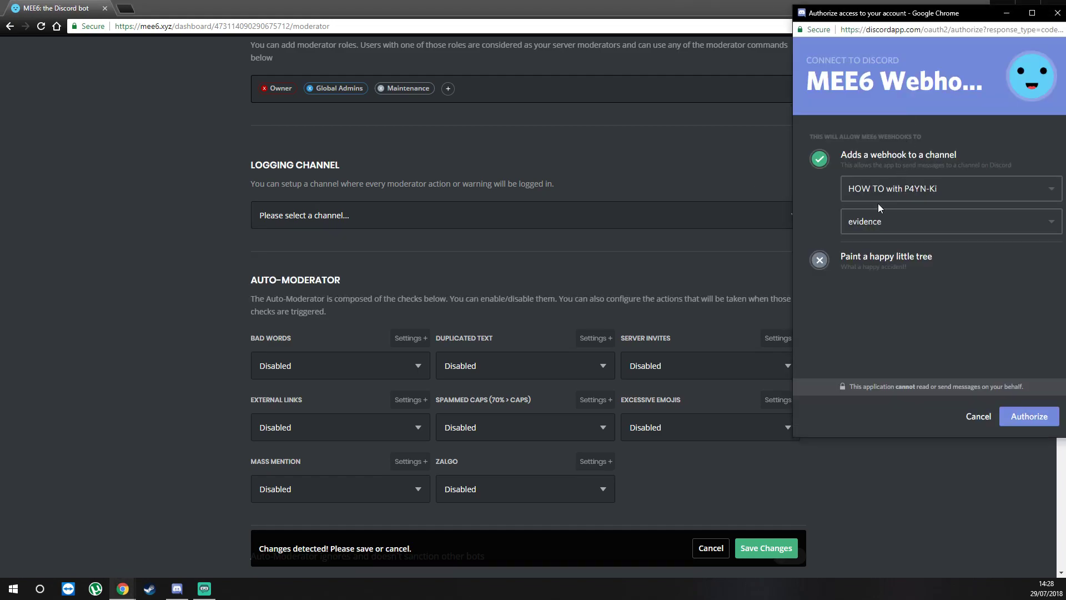
pyautogui.click(1028, 421)
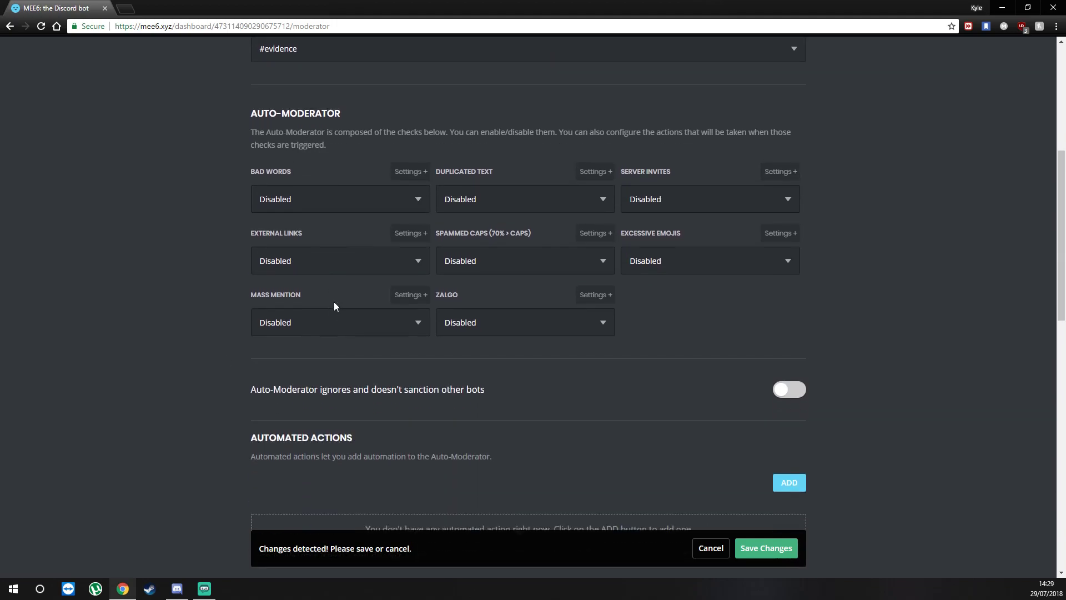
# Set the Auto-Moderator's Bad Words check to Delete Message & Warn Author and look at its additional settings.
pyautogui.click(362, 201)
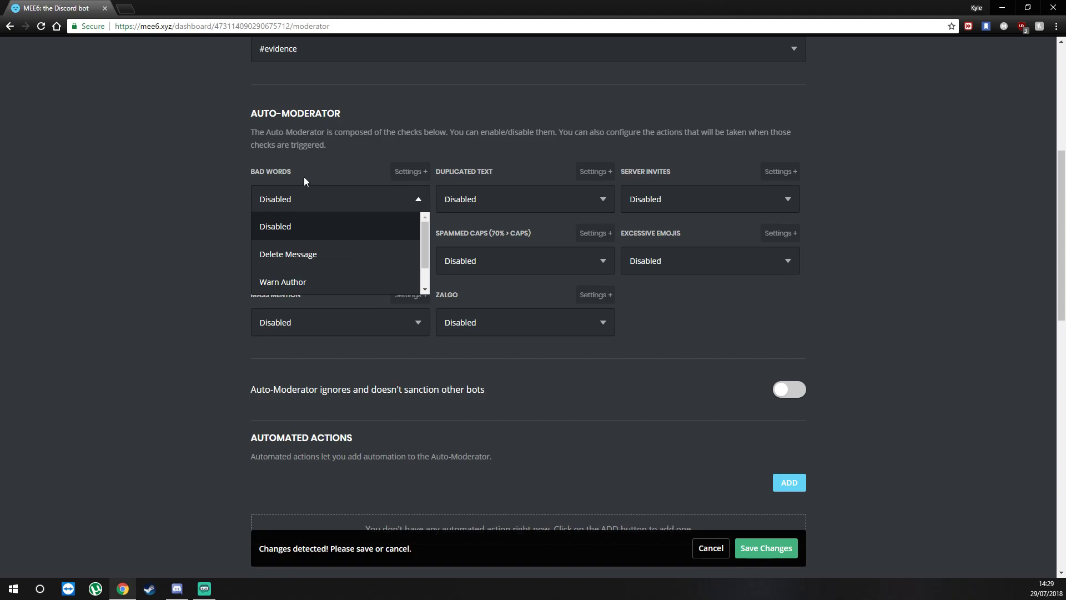
pyautogui.scroll(-1, 332, 234)
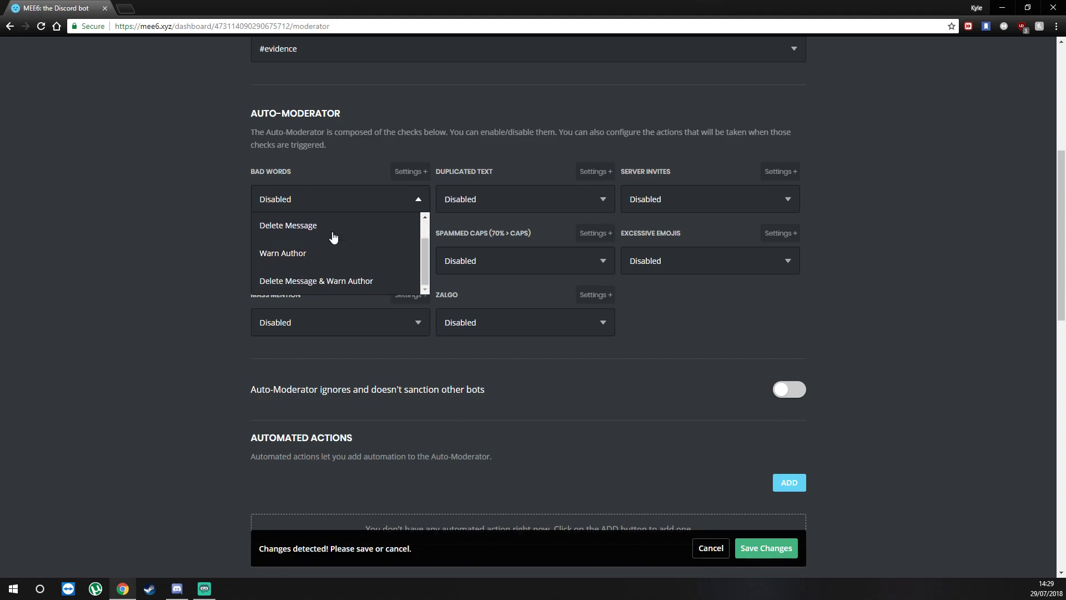
pyautogui.click(338, 281)
pyautogui.click(411, 171)
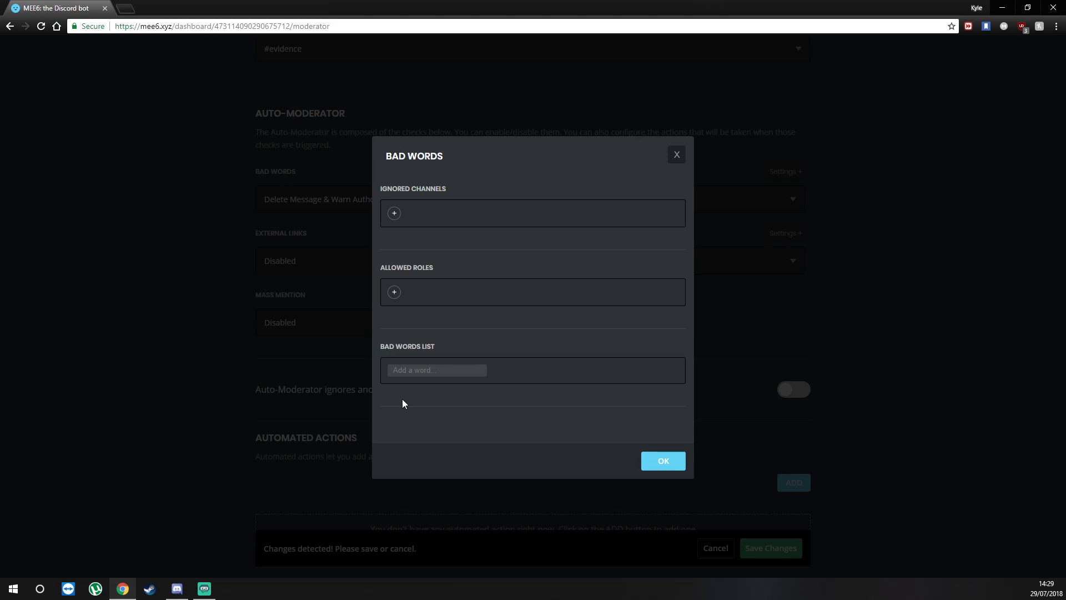
pyautogui.click(678, 155)
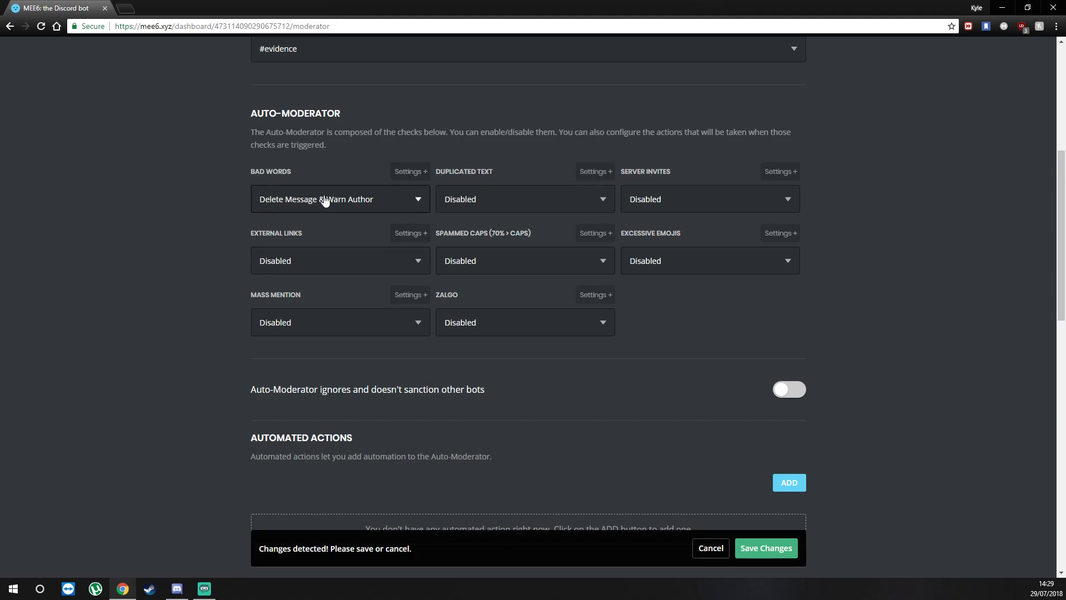
pyautogui.click(205, 590)
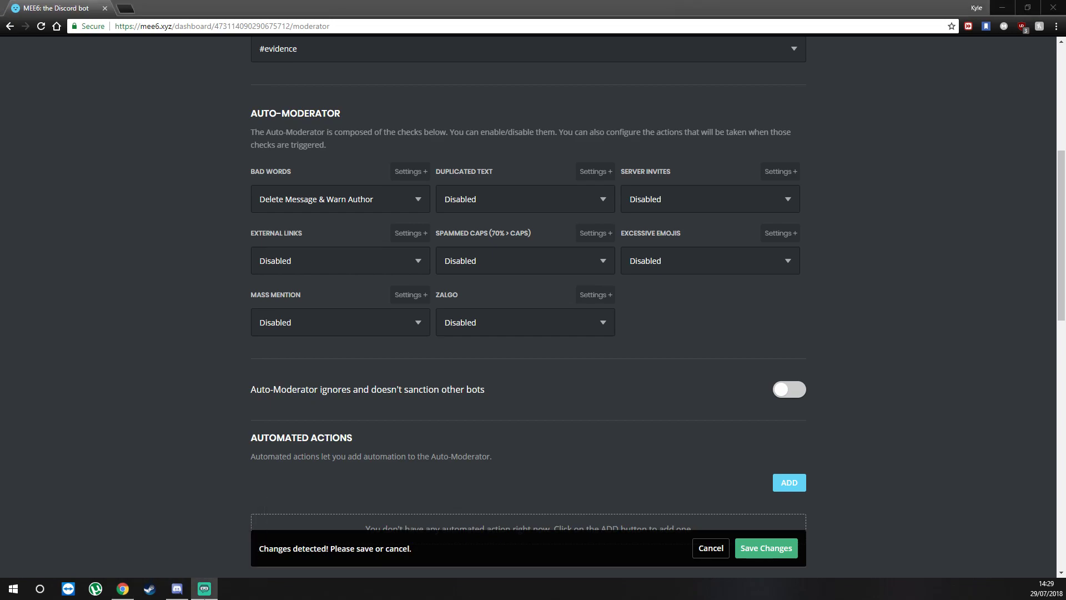
pyautogui.click(205, 593)
pyautogui.click(204, 593)
pyautogui.click(177, 589)
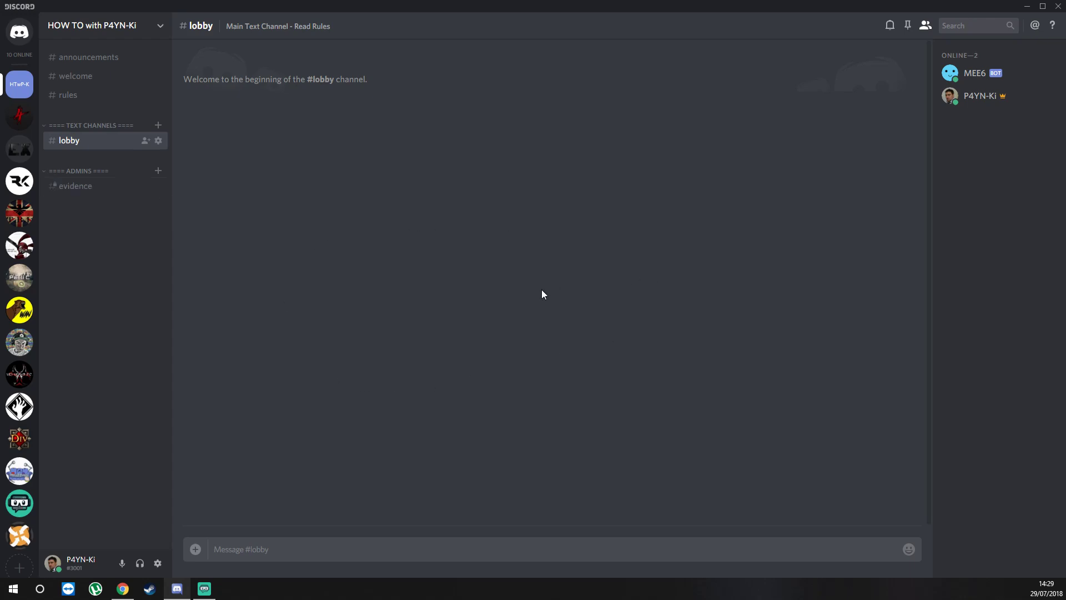
pyautogui.click(1026, 10)
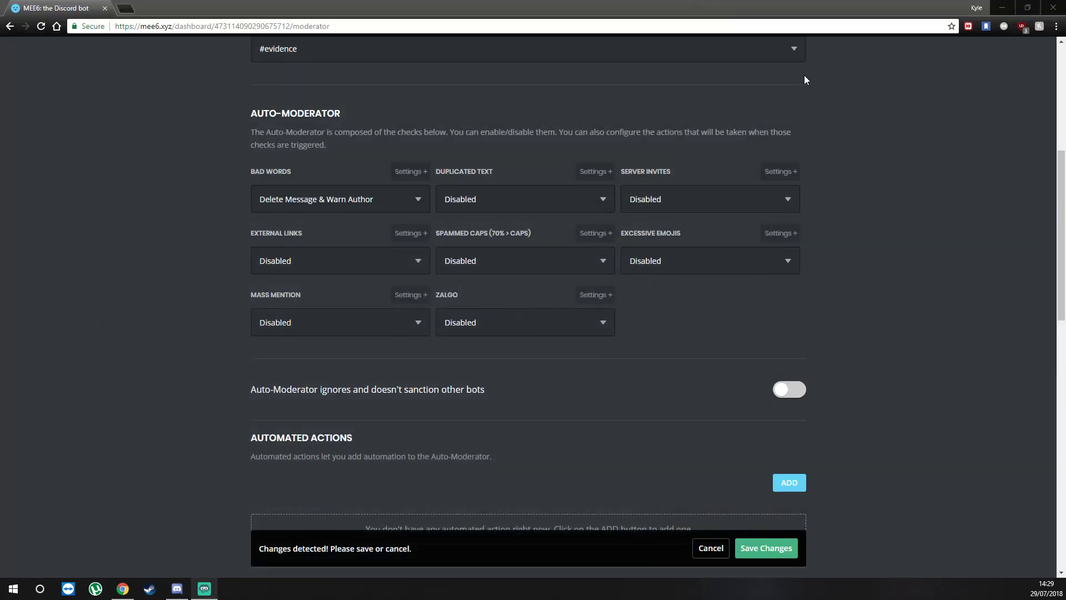
# Switch to Discord and assign the BOTS role to the MEE6 bot.
pyautogui.click(178, 589)
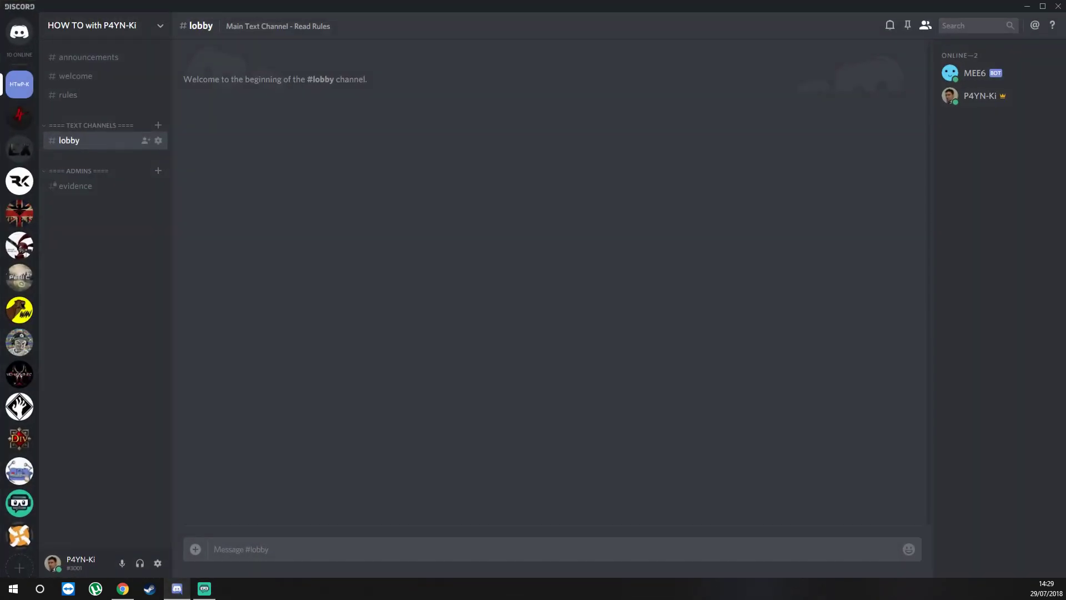
pyautogui.rightClick(971, 73)
pyautogui.moveTo(992, 284)
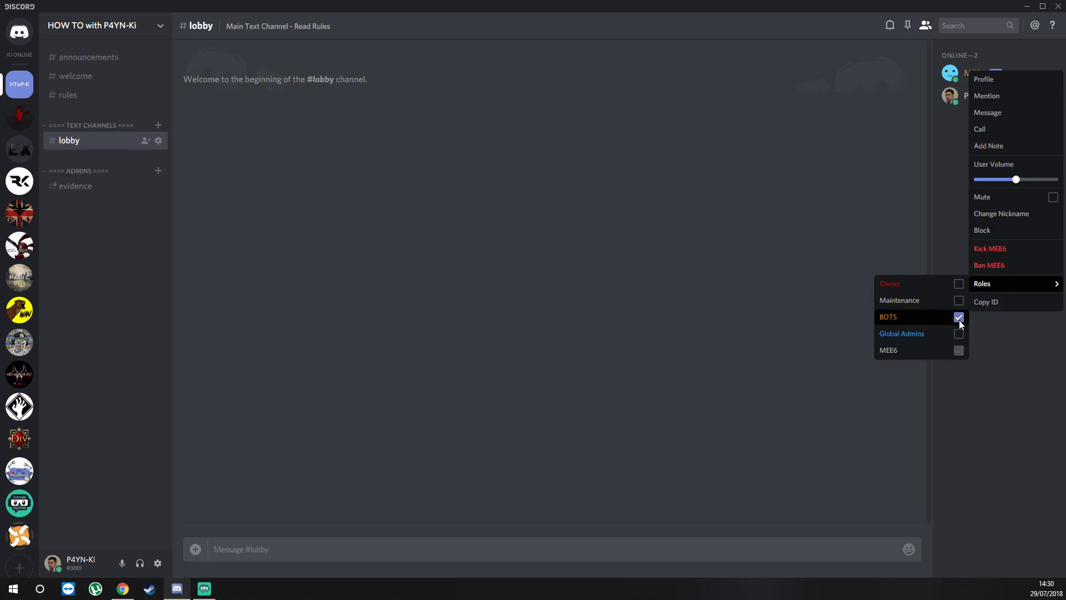
pyautogui.click(900, 157)
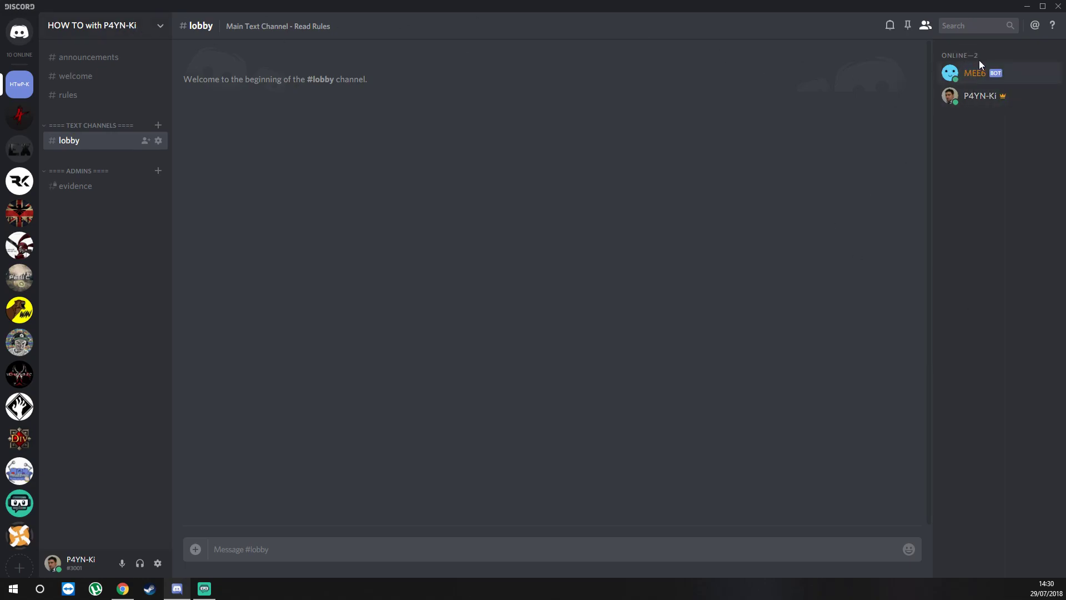
# Set the BOTS role to display its members separately from online members and save the change.
pyautogui.click(158, 32)
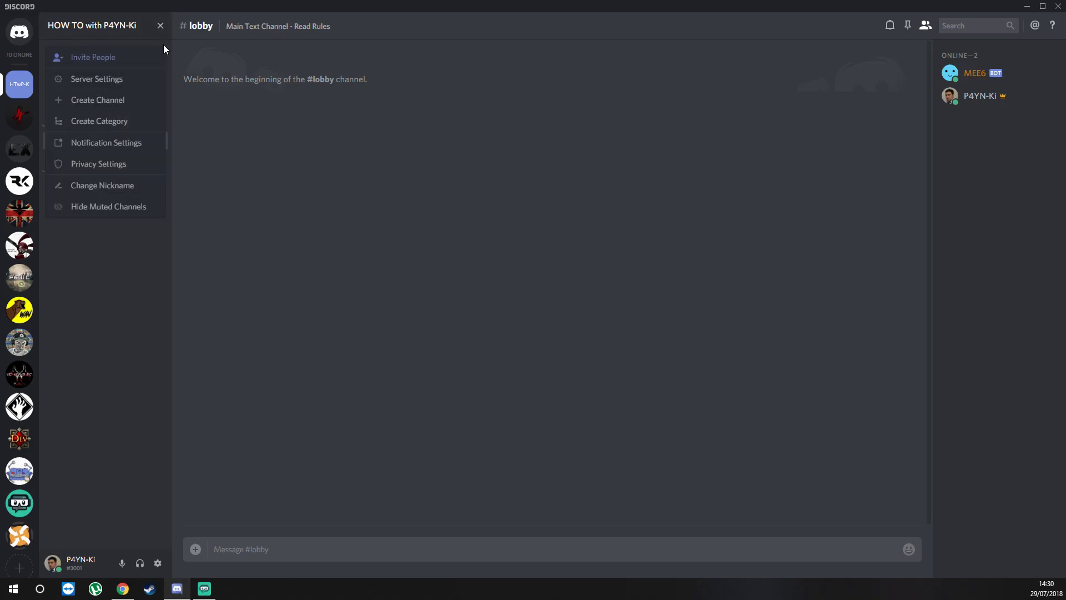
pyautogui.click(123, 79)
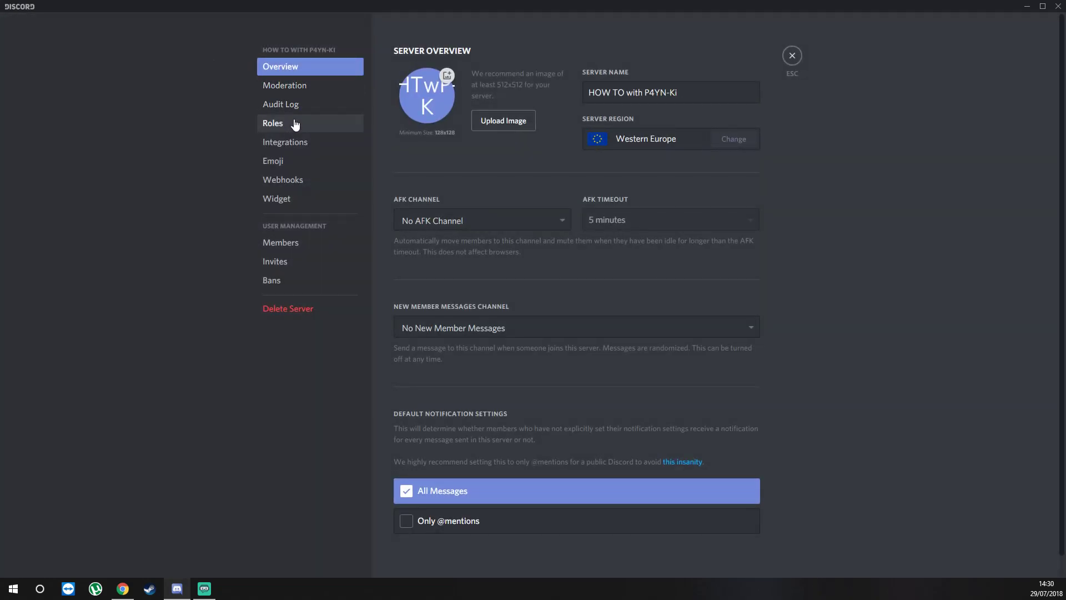
pyautogui.click(309, 123)
pyautogui.click(412, 109)
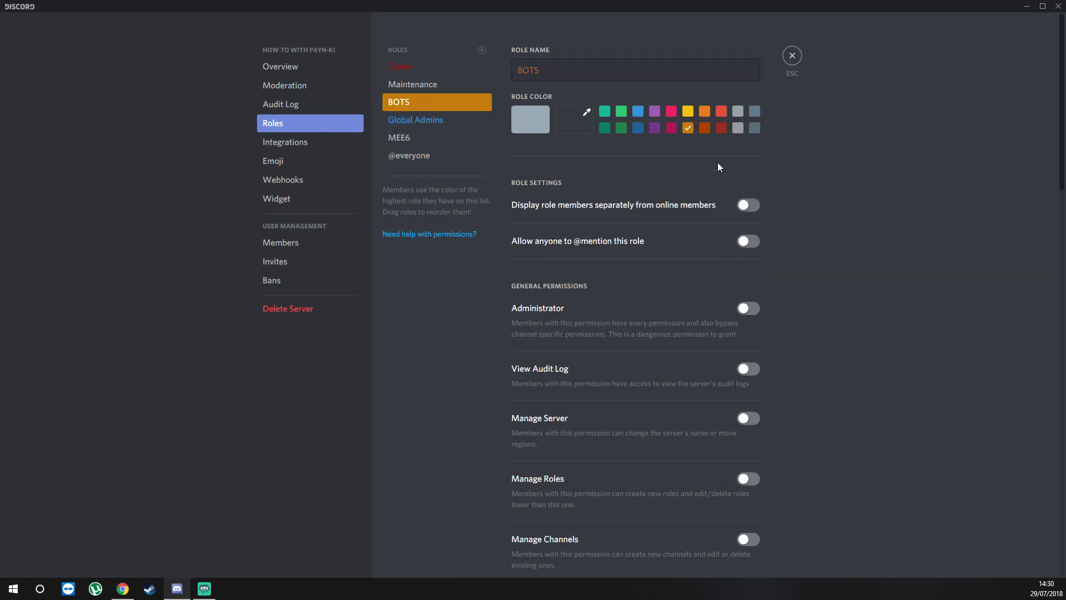
pyautogui.click(756, 206)
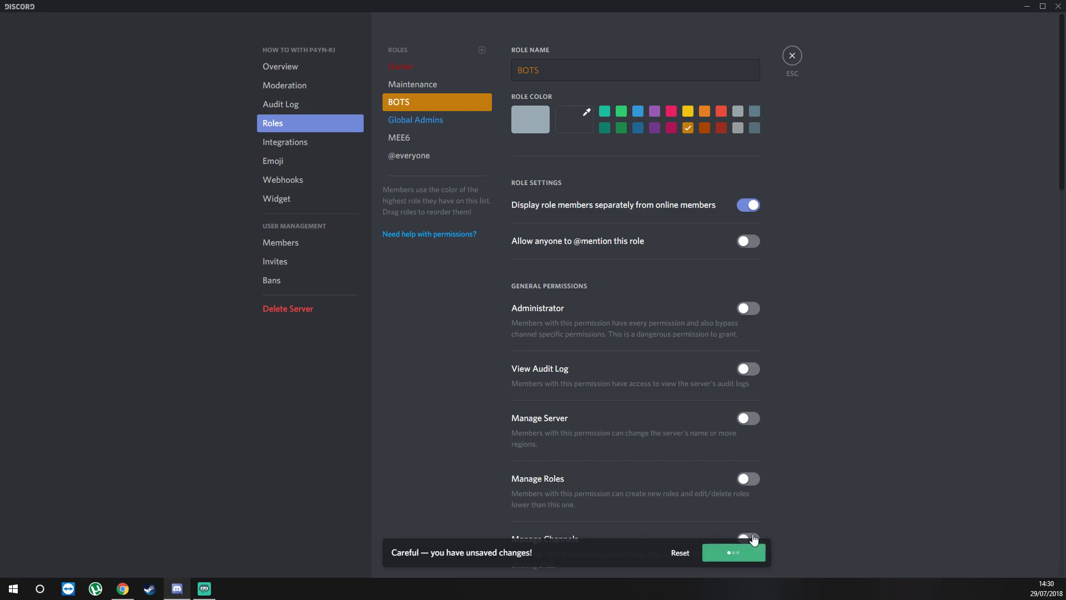
pyautogui.click(736, 552)
pyautogui.click(792, 57)
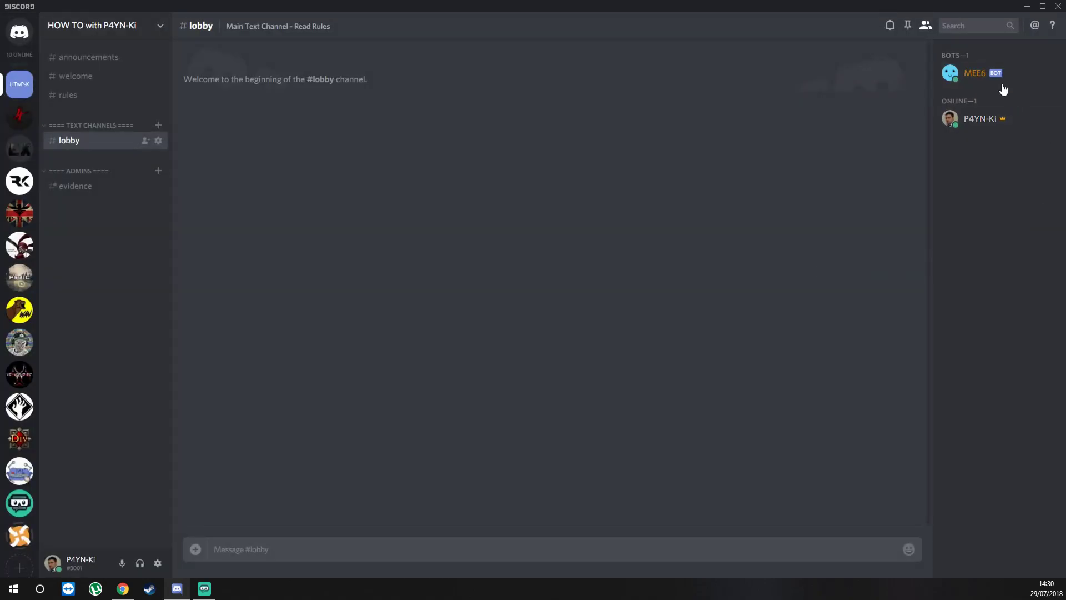
# Assign the Owner role to the server owner's account in the member list.
pyautogui.rightClick(965, 123)
pyautogui.moveTo(994, 212)
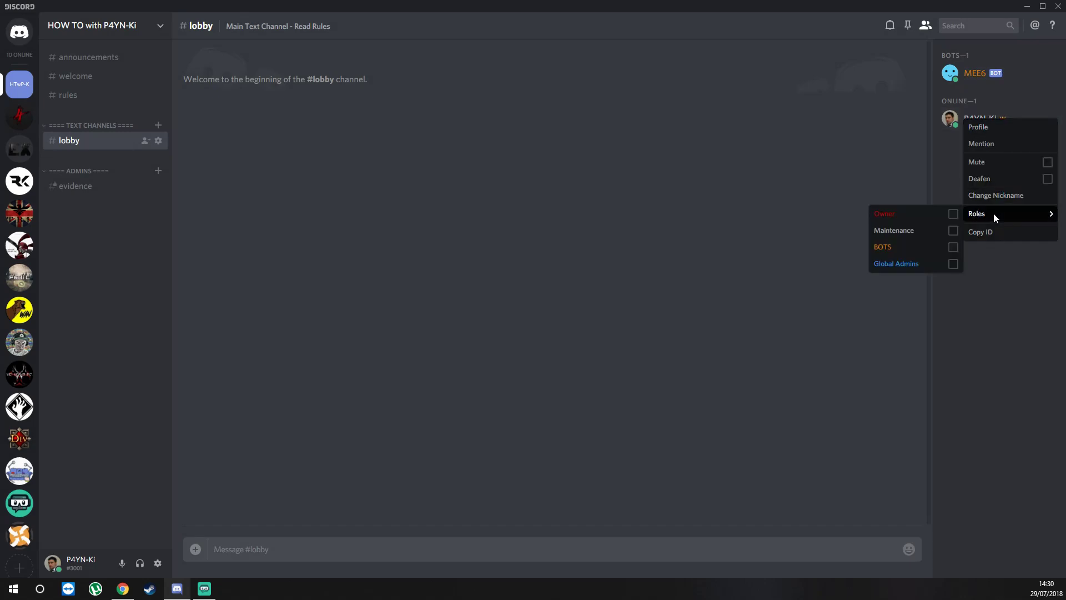
pyautogui.click(954, 213)
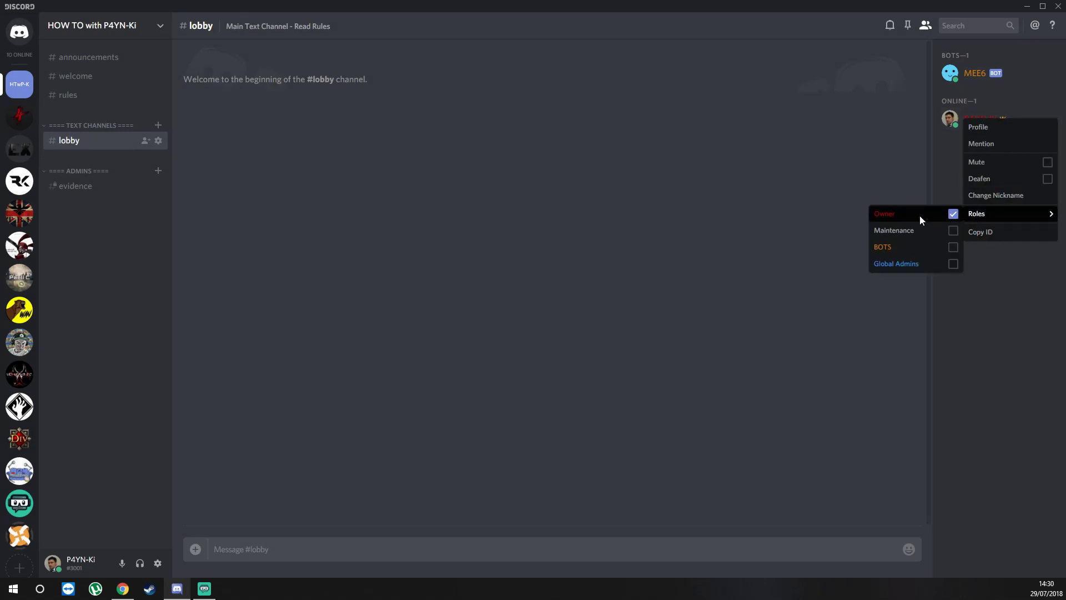
pyautogui.click(699, 216)
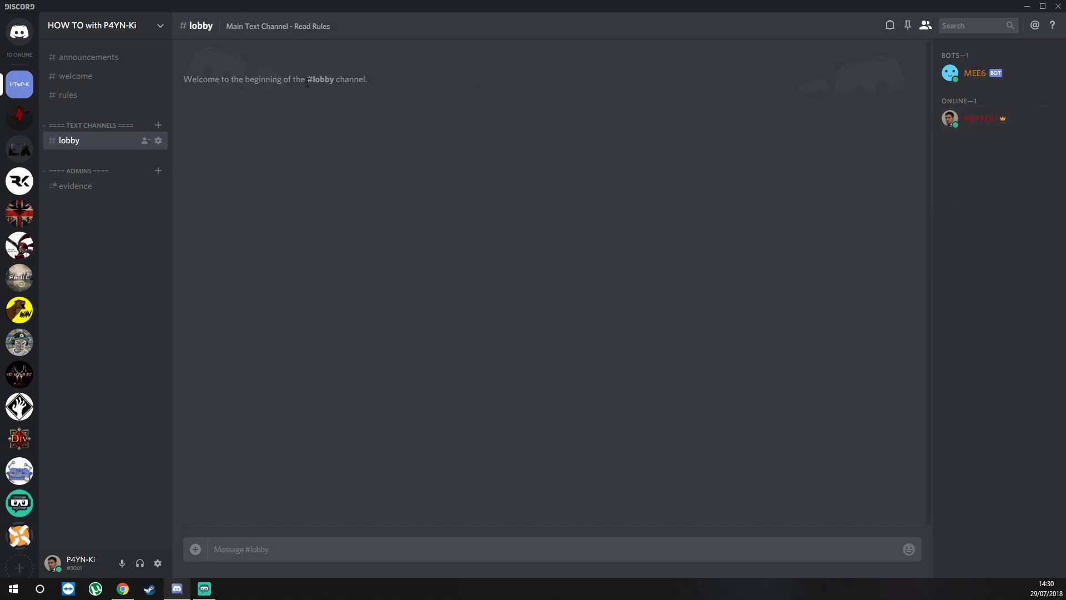
pyautogui.click(132, 28)
pyautogui.click(119, 78)
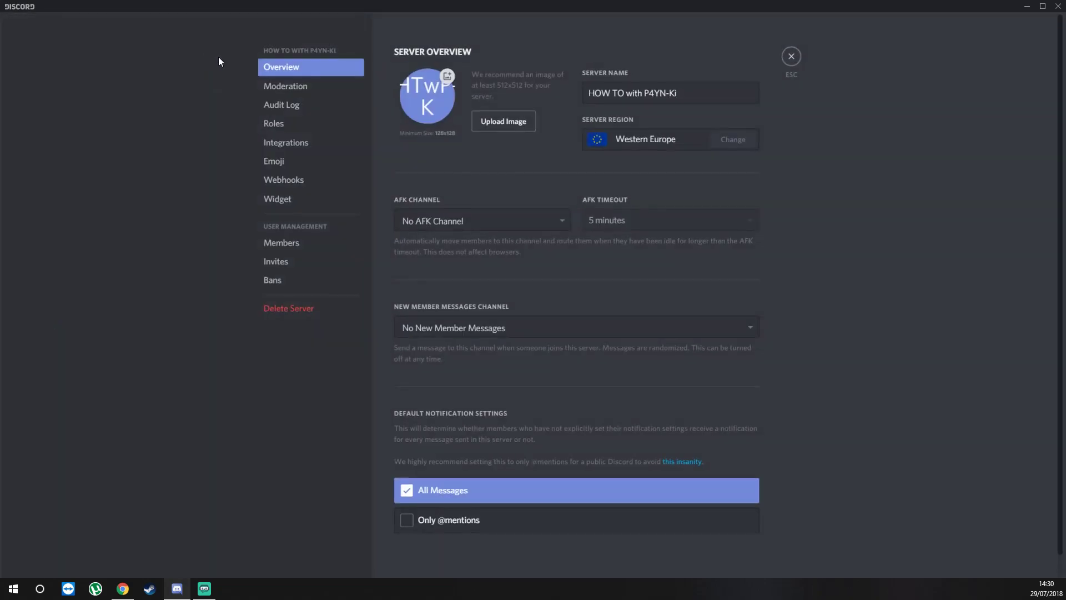
pyautogui.click(274, 125)
pyautogui.click(438, 70)
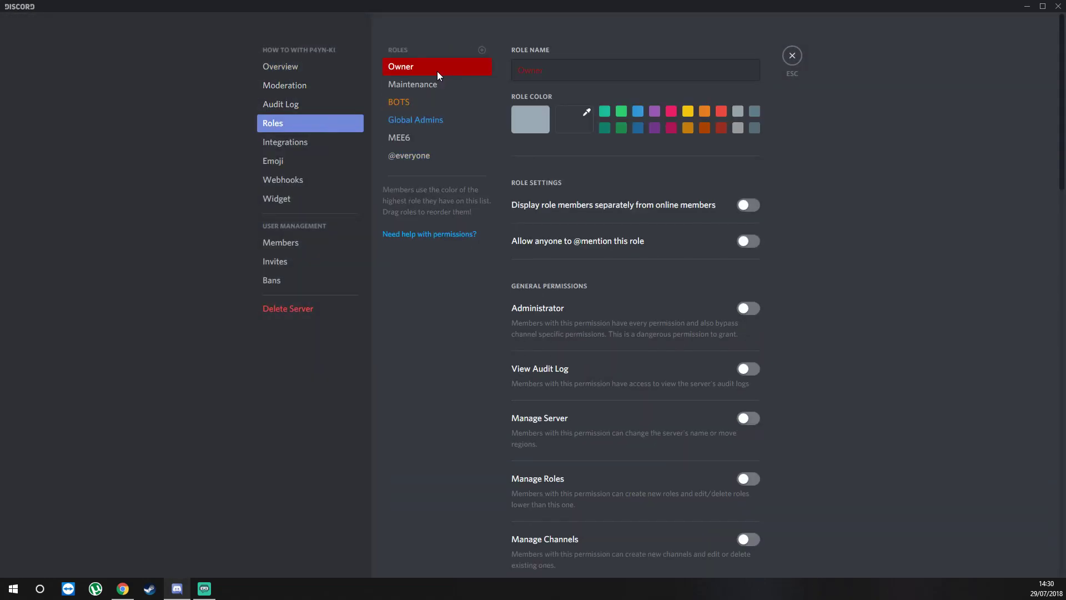
pyautogui.click(753, 211)
pyautogui.click(754, 241)
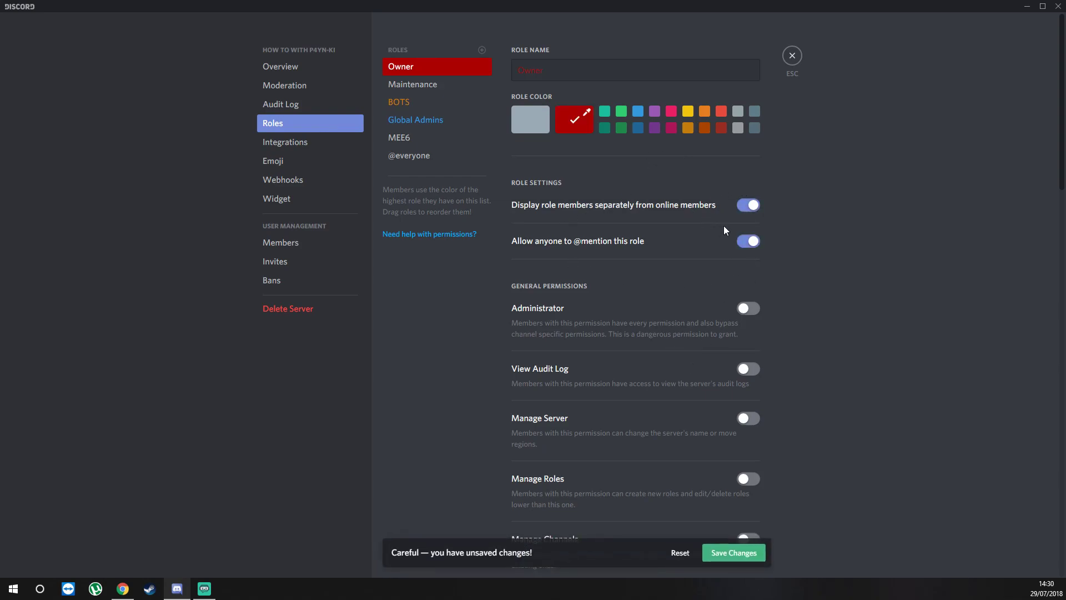
pyautogui.click(732, 557)
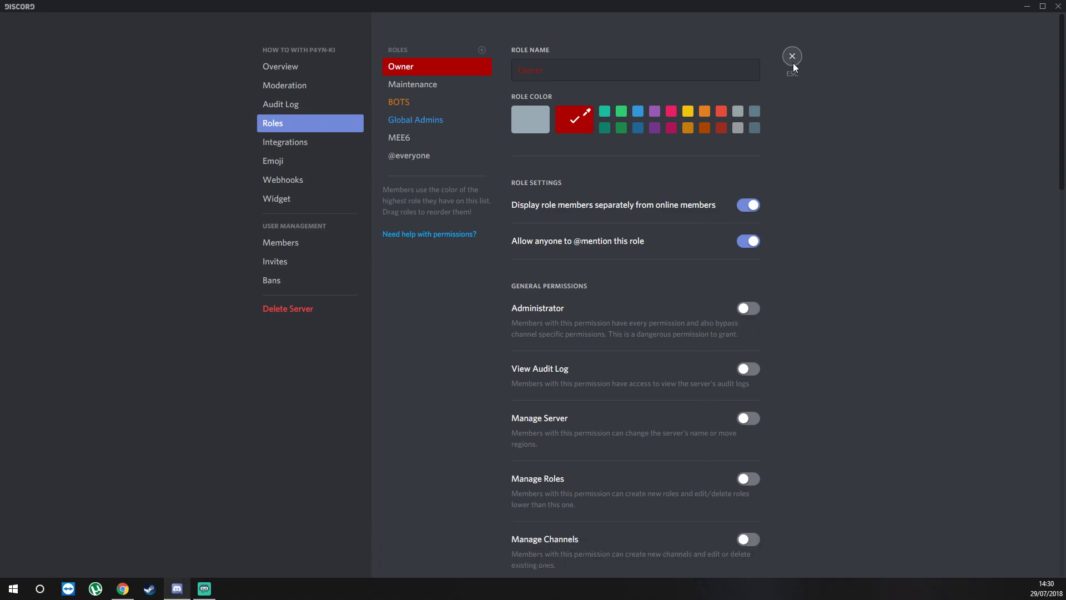
pyautogui.click(793, 61)
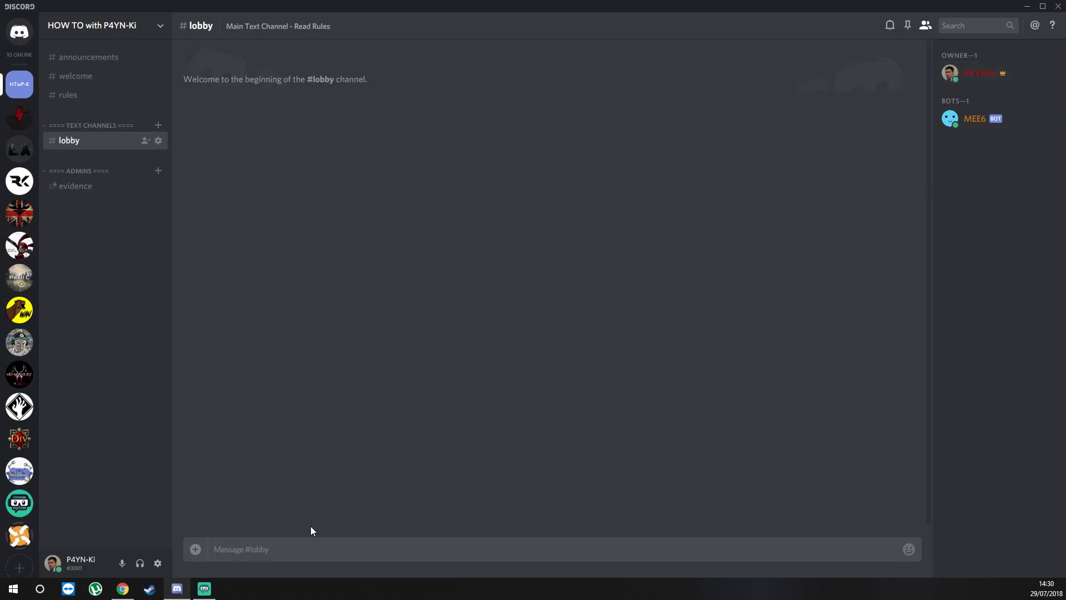
# Switch to the MEE6 dashboard in Chrome and disable the moderator's !ban and !tempban commands.
pyautogui.click(123, 588)
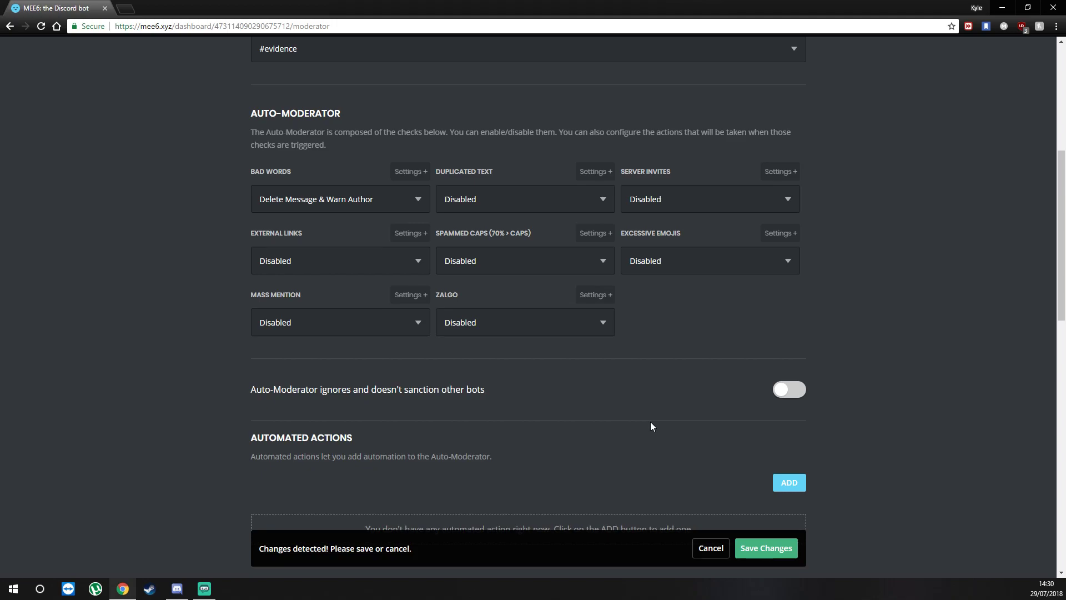
pyautogui.scroll(-5, 651, 421)
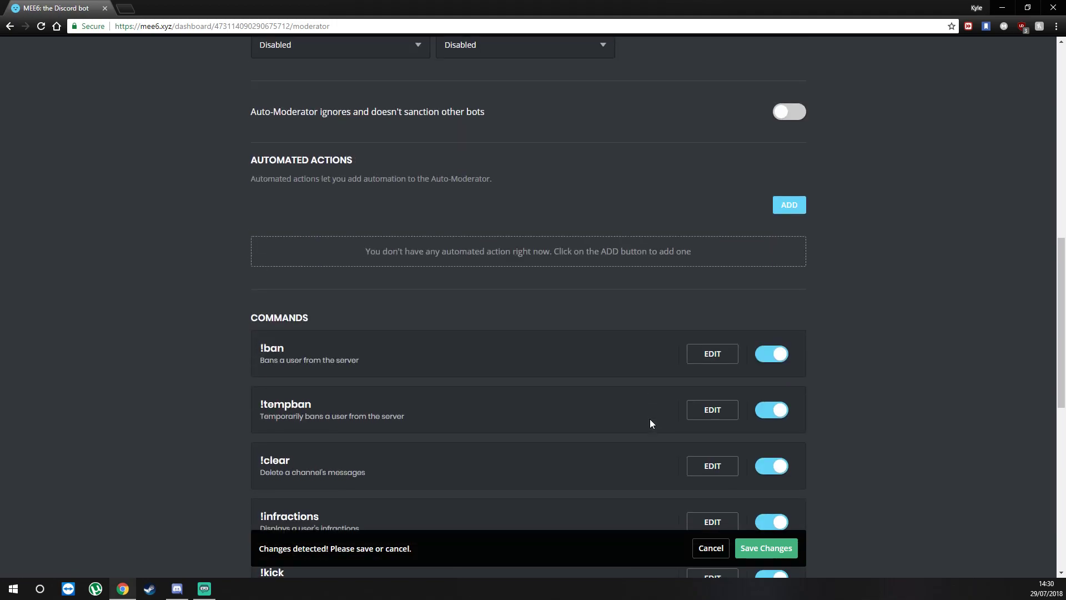
pyautogui.scroll(-5, 650, 419)
pyautogui.scroll(2, 648, 418)
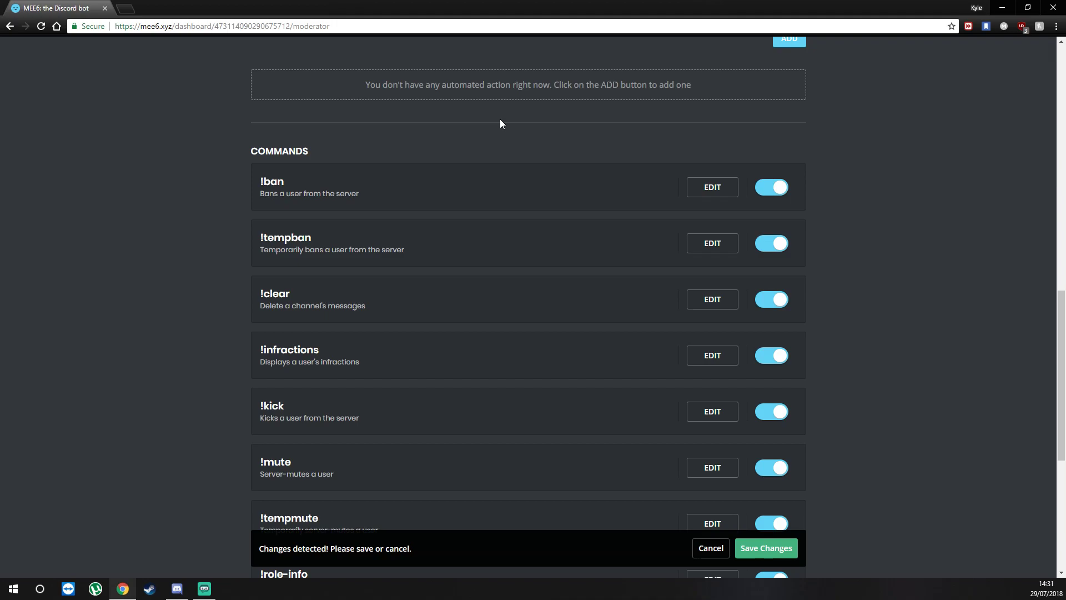
pyautogui.click(773, 189)
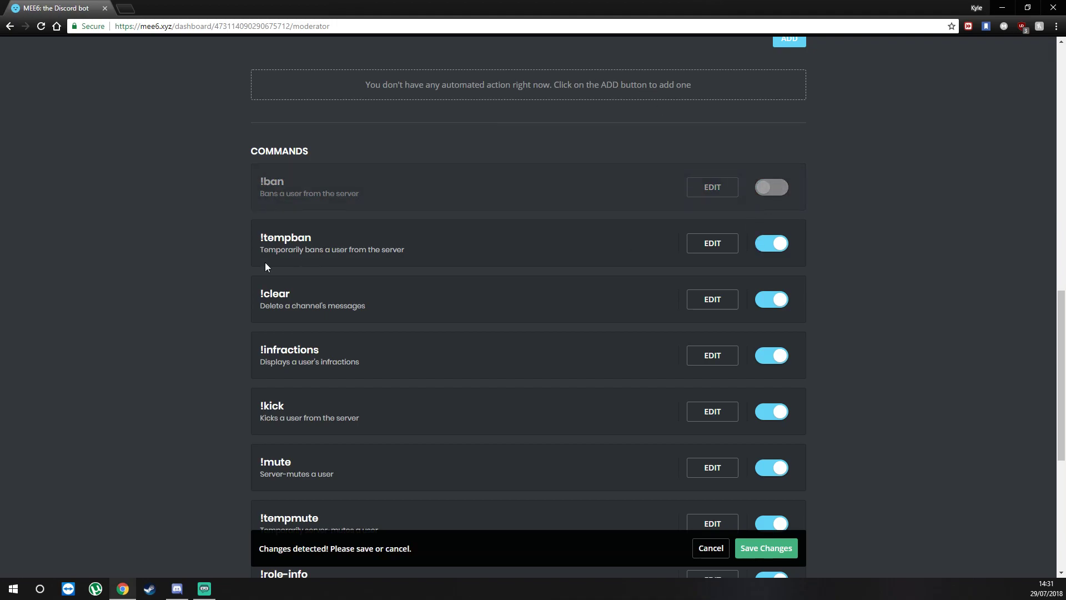
pyautogui.click(773, 244)
# Disable the moderator's !kick, !mute and !tempmute commands.
pyautogui.scroll(-1, 296, 258)
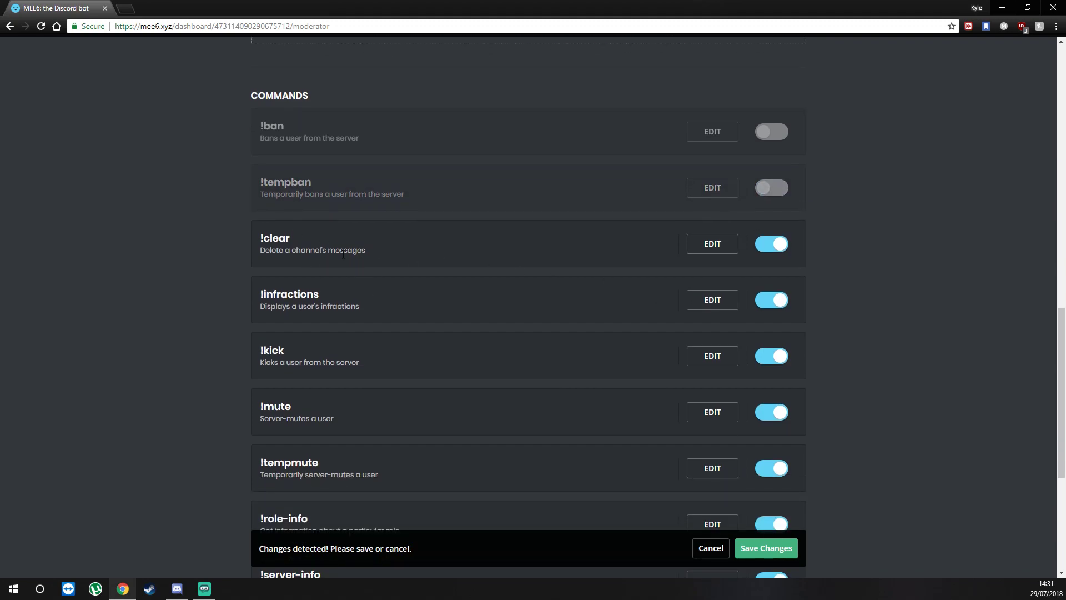
pyautogui.scroll(-2, 378, 233)
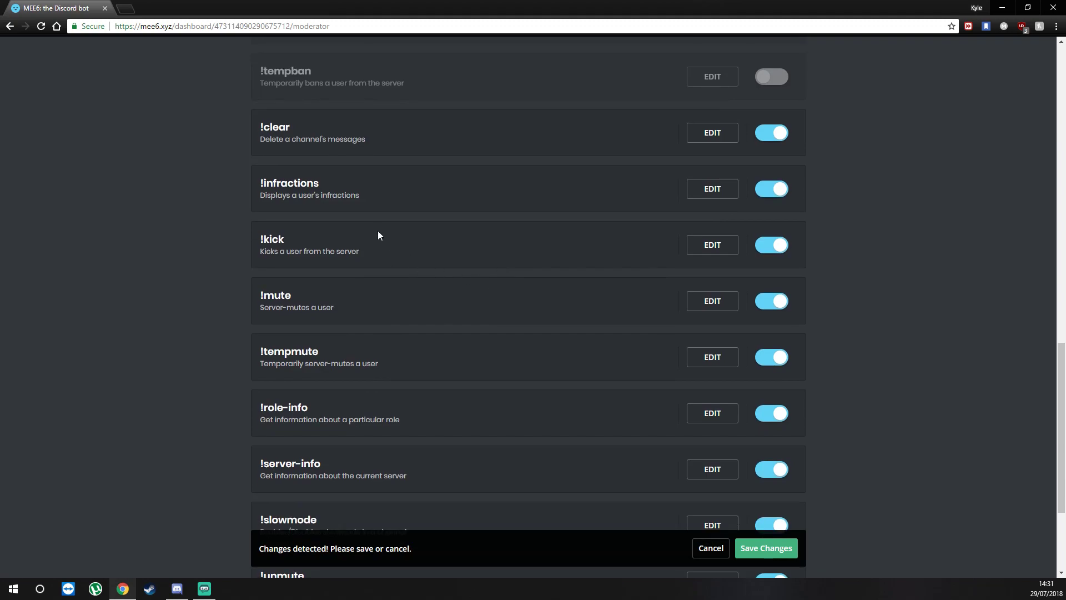
pyautogui.click(777, 244)
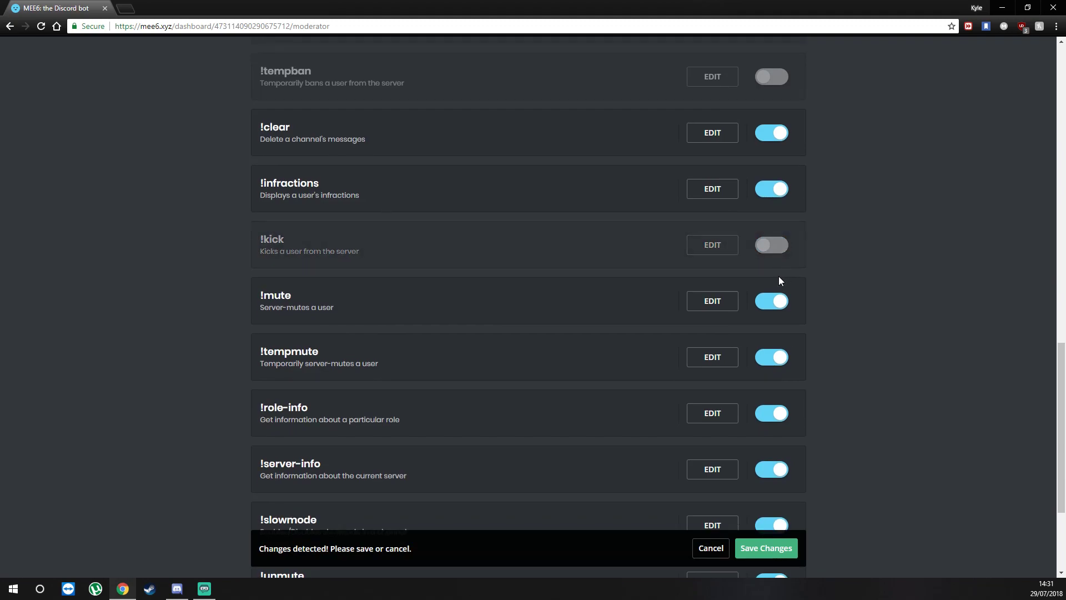
pyautogui.click(776, 302)
pyautogui.click(776, 357)
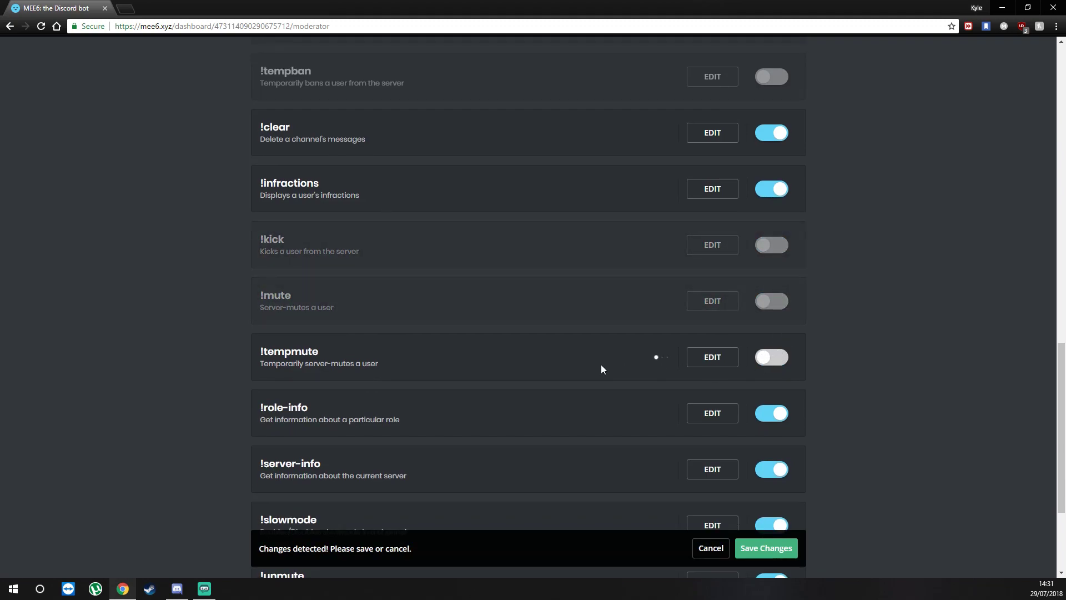
# Disable the !role-info, !server-info, !slowmode and !unmute commands and save the moderator settings.
pyautogui.scroll(-3, 631, 357)
pyautogui.click(768, 251)
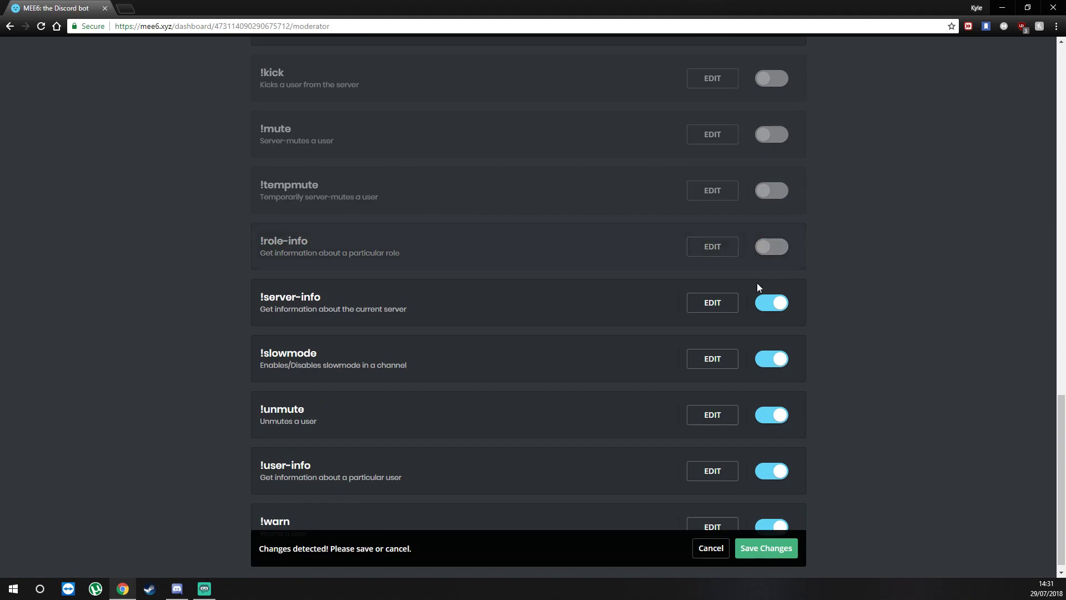
pyautogui.click(772, 359)
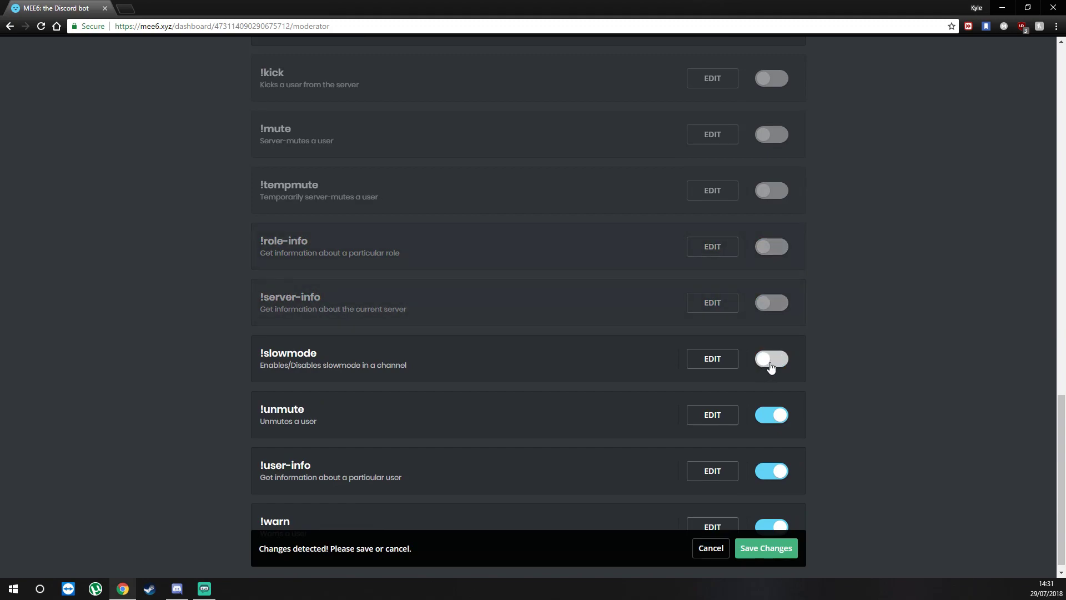
pyautogui.scroll(-1, 778, 361)
pyautogui.click(770, 410)
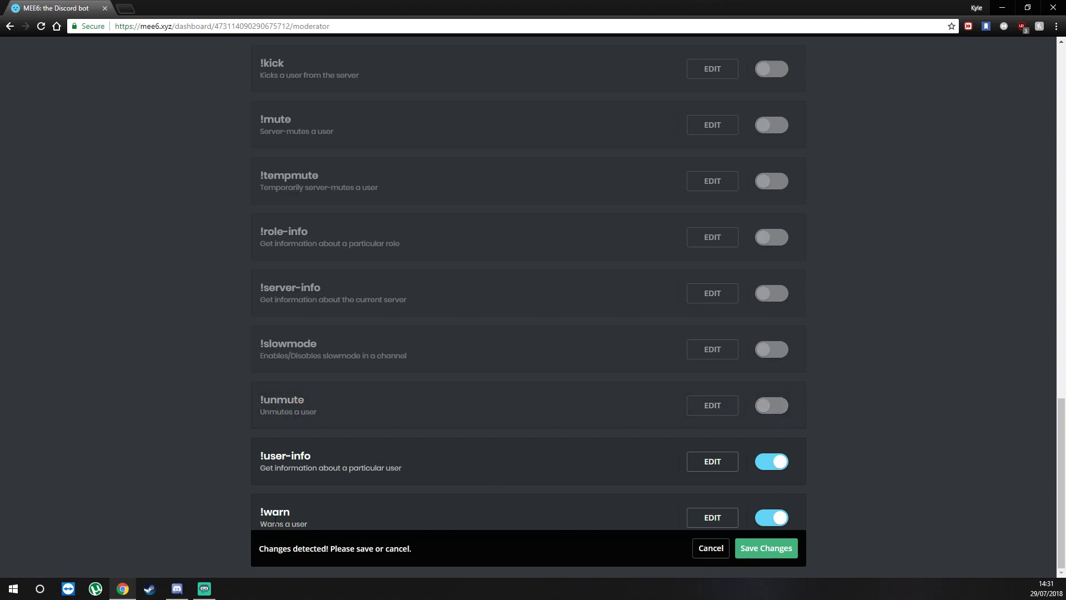
pyautogui.click(755, 549)
# Look over the moderator settings, go back to the MEE6 plugins overview and close the browser.
pyautogui.scroll(2, 328, 470)
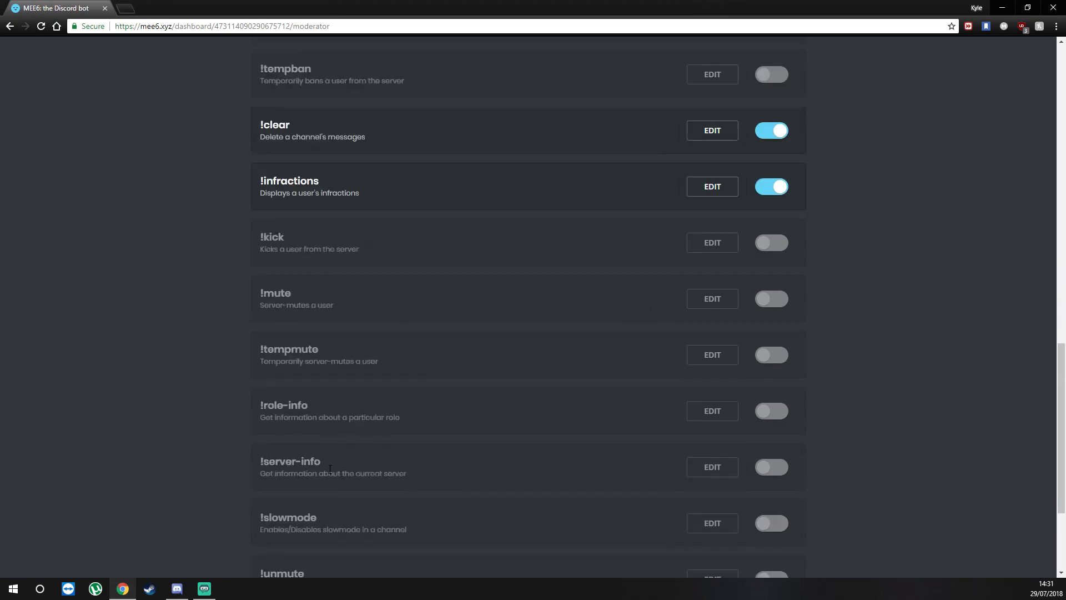
pyautogui.scroll(20, 329, 469)
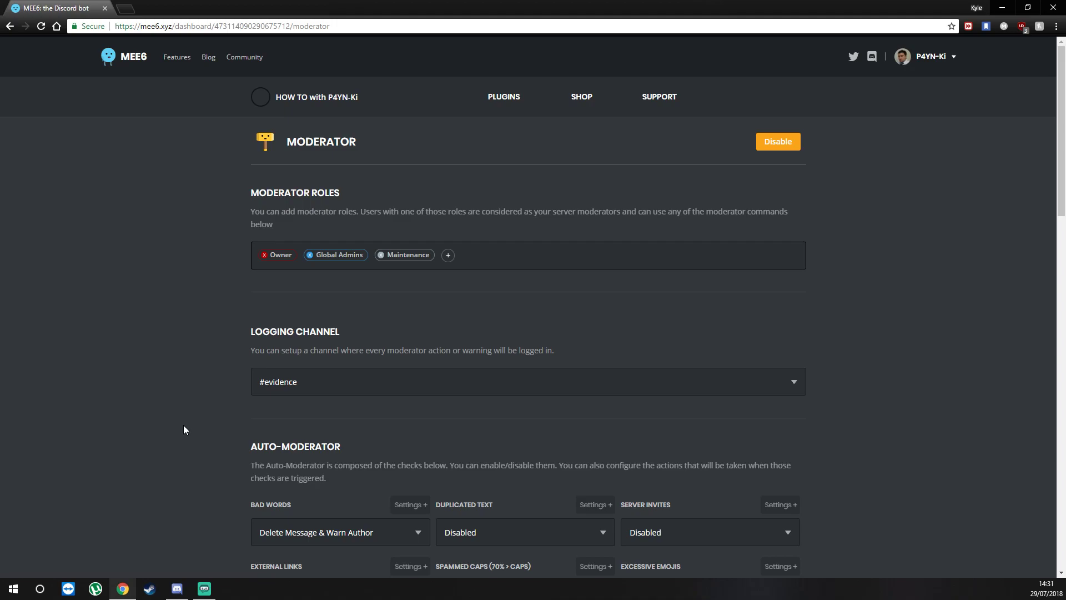
pyautogui.hotkey('alt', 'Left')
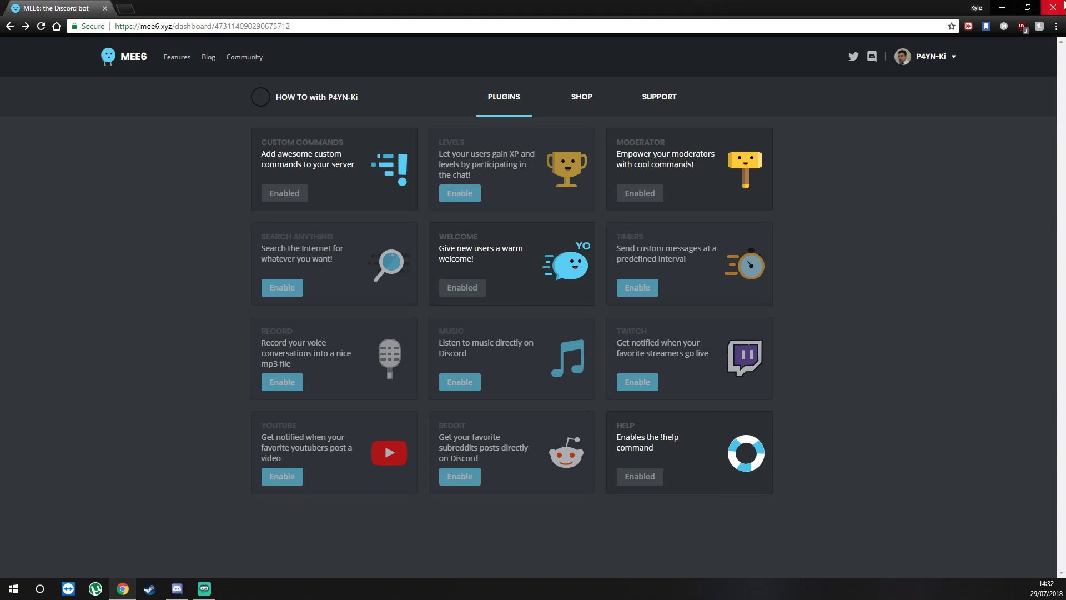
pyautogui.click(1054, 8)
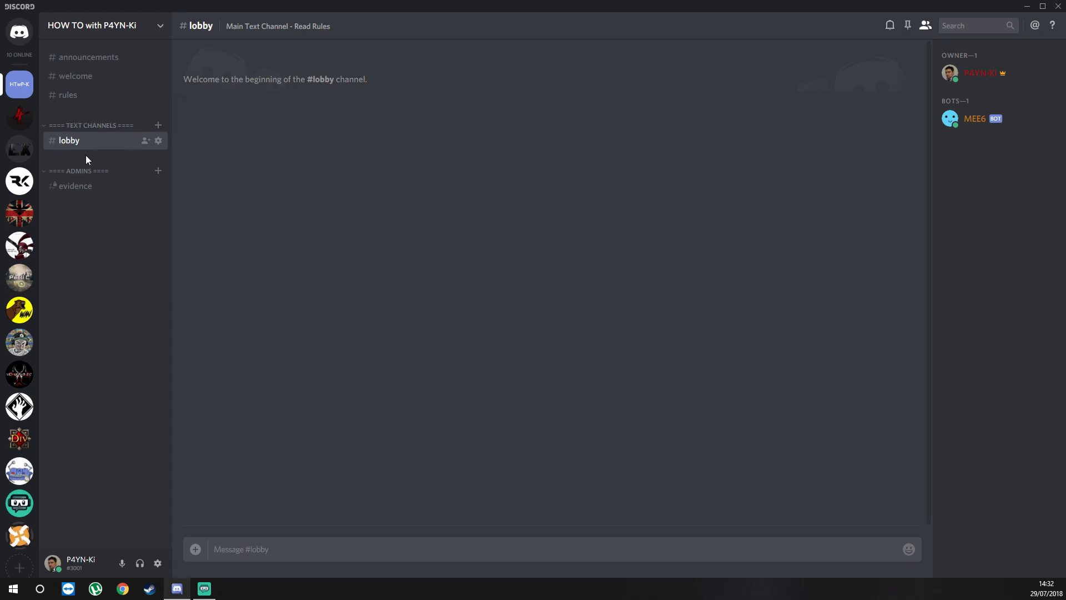
# Check the lobby channel's permissions in Discord.
pyautogui.rightClick(69, 140)
pyautogui.click(105, 182)
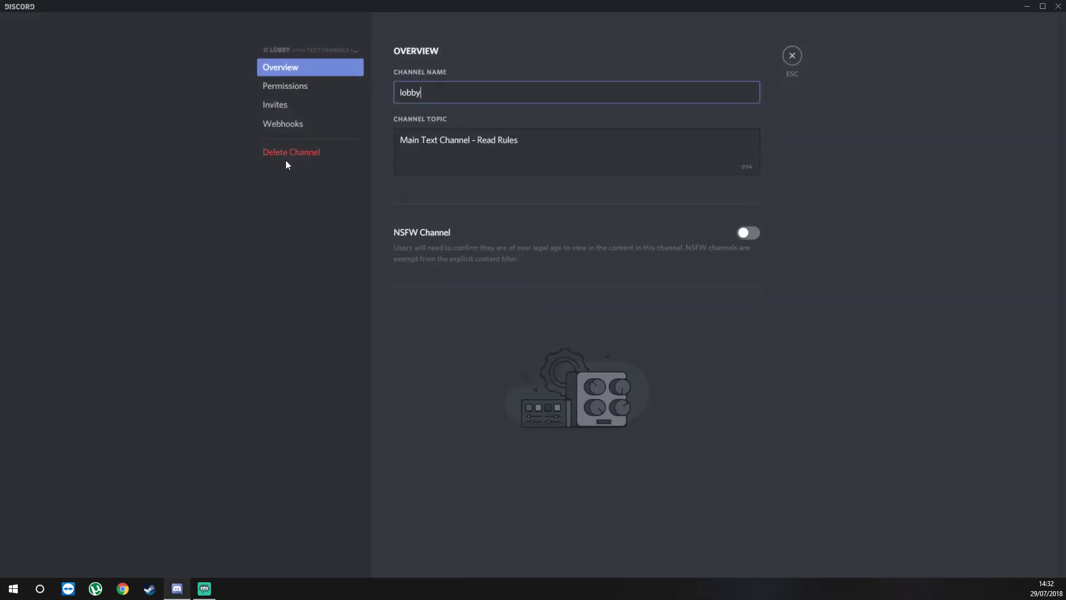
pyautogui.click(300, 87)
pyautogui.scroll(-5, 675, 360)
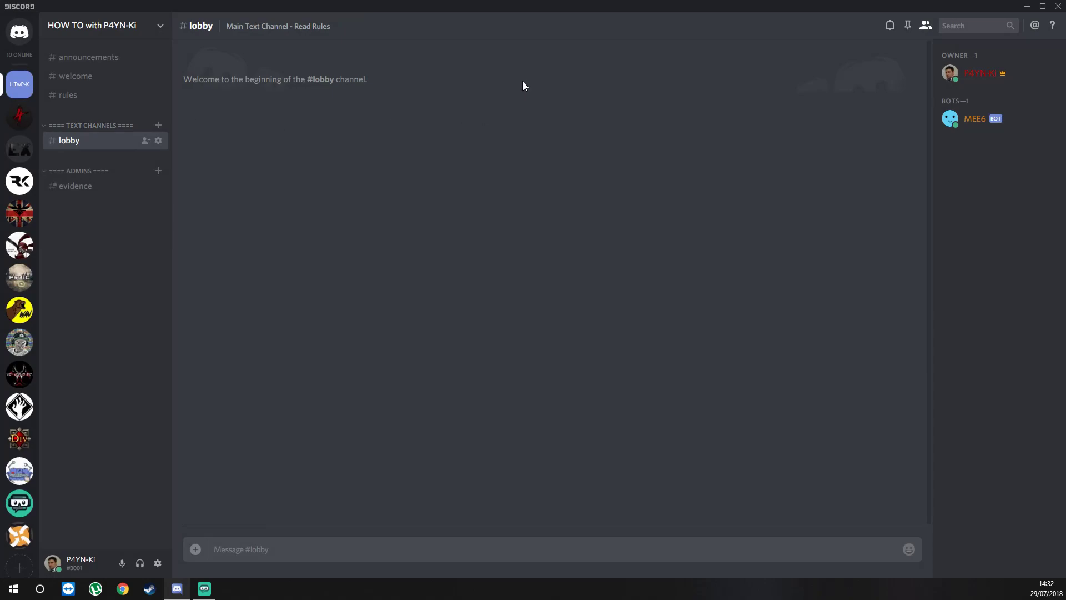
# Create a text channel named "off-topic" in the Text Channels category.
pyautogui.click(158, 125)
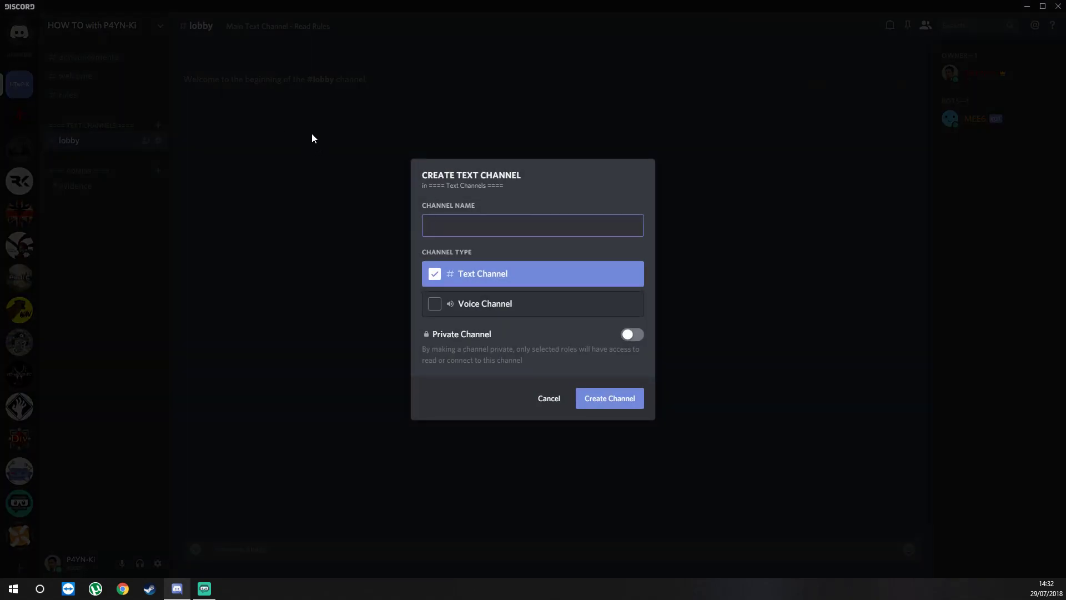
pyautogui.write('off-topic')
pyautogui.press('Return')
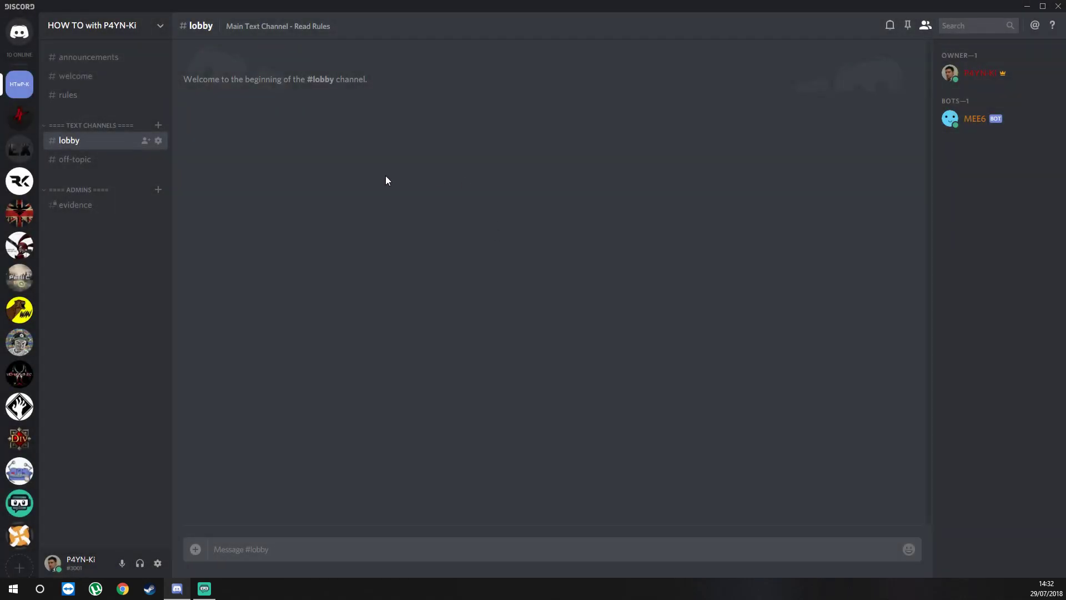
pyautogui.rightClick(69, 163)
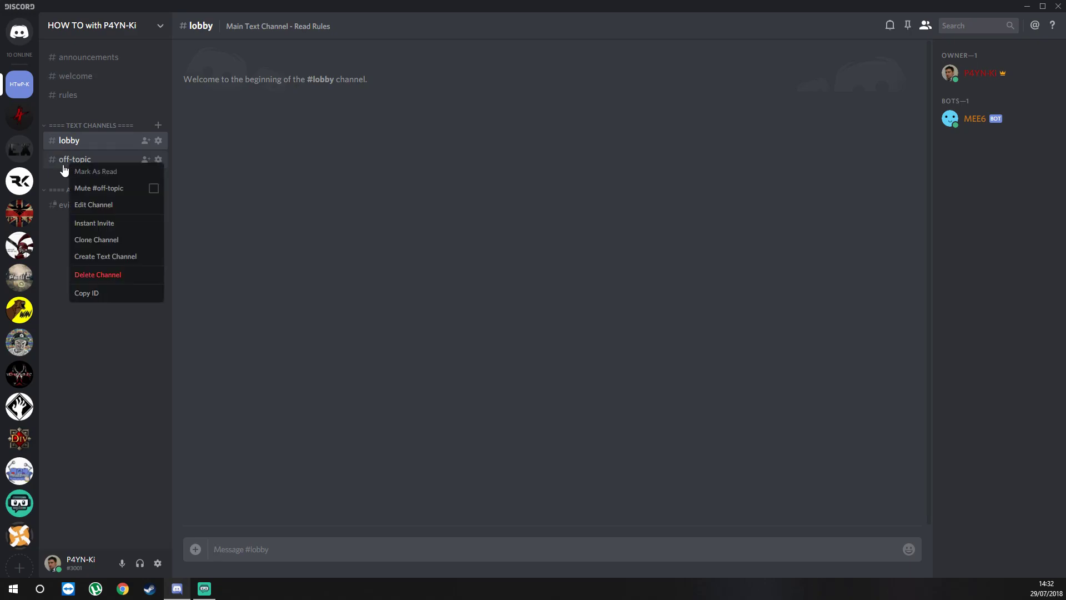
pyautogui.click(64, 163)
pyautogui.rightClick(68, 162)
pyautogui.click(107, 207)
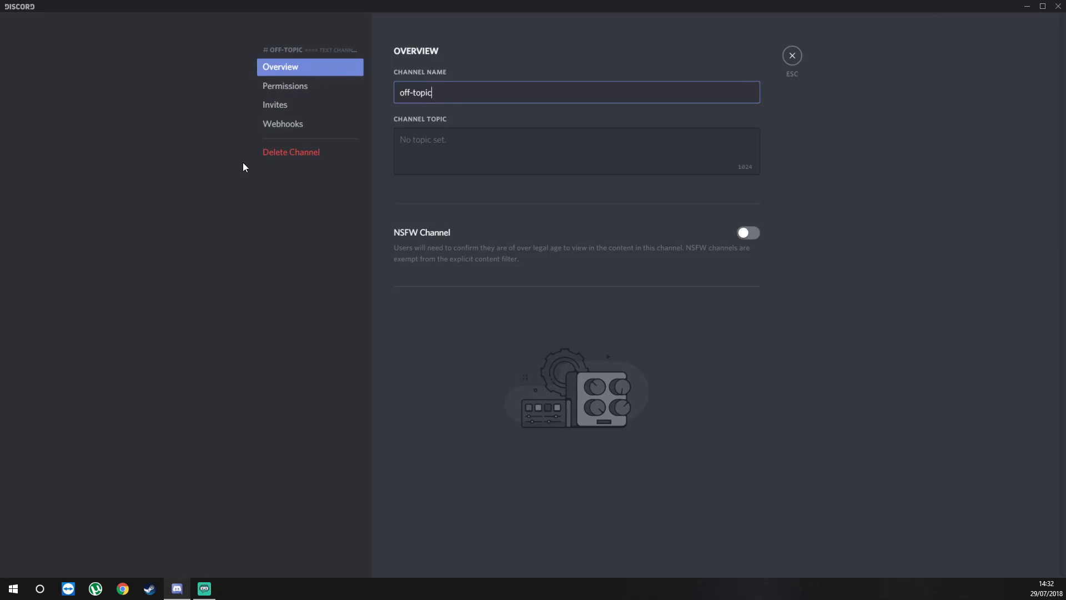
pyautogui.click(286, 85)
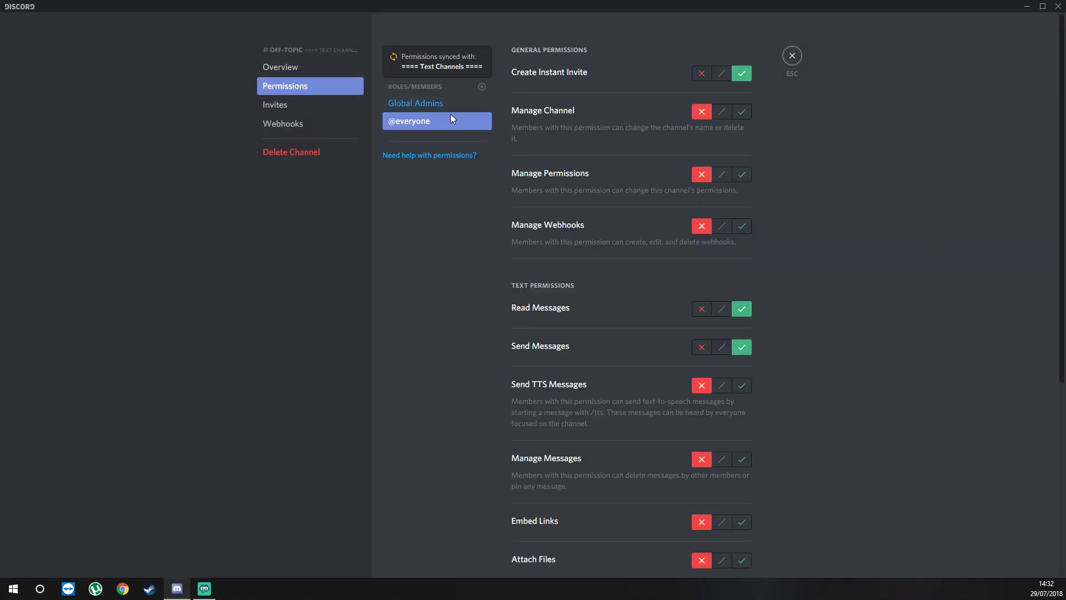
pyautogui.click(445, 100)
pyautogui.click(431, 123)
pyautogui.scroll(-4, 661, 275)
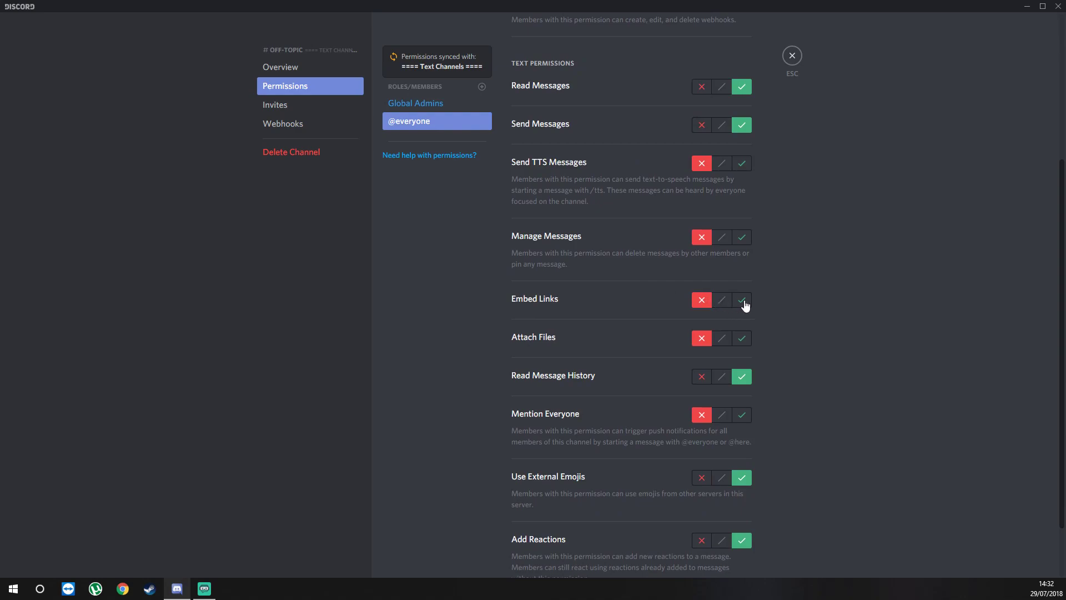
pyautogui.click(742, 300)
pyautogui.click(741, 339)
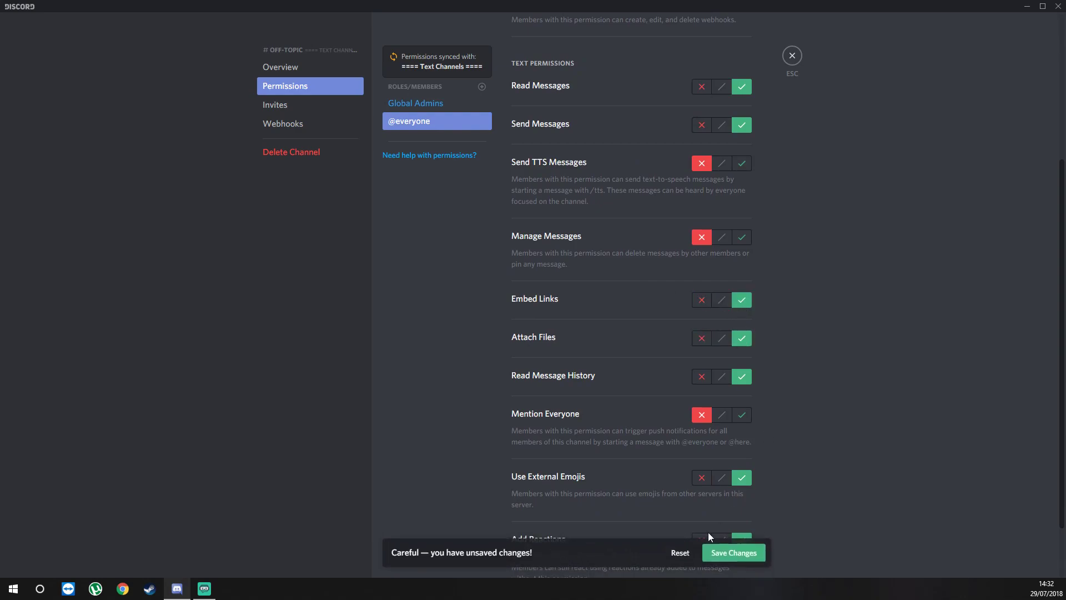
pyautogui.click(734, 553)
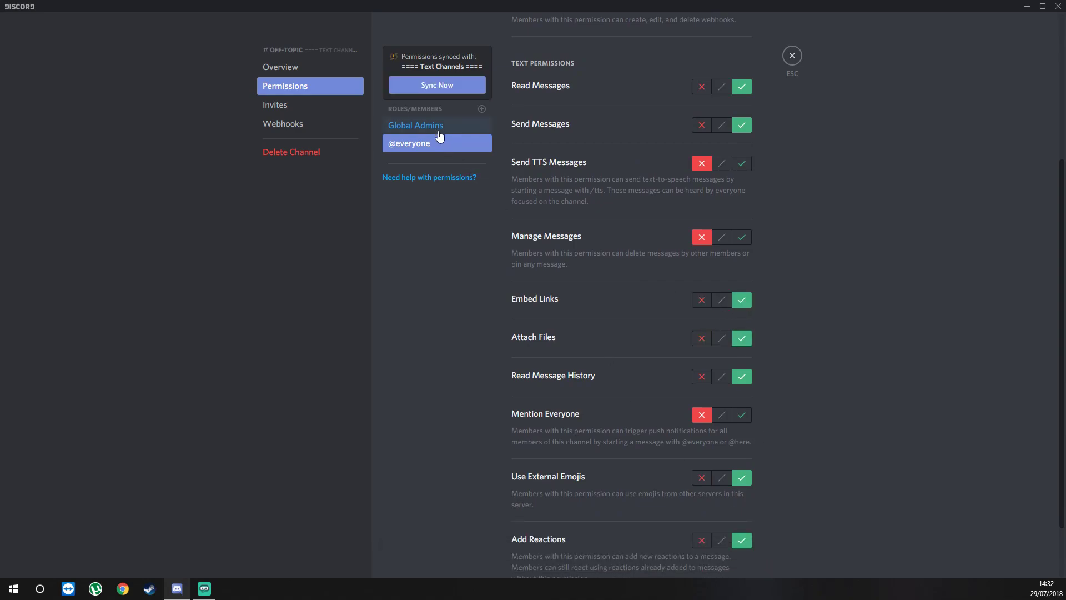
# Allow Embed Links and Attach Files for Global Admins in the off-topic channel, save, and close the channel settings.
pyautogui.click(442, 127)
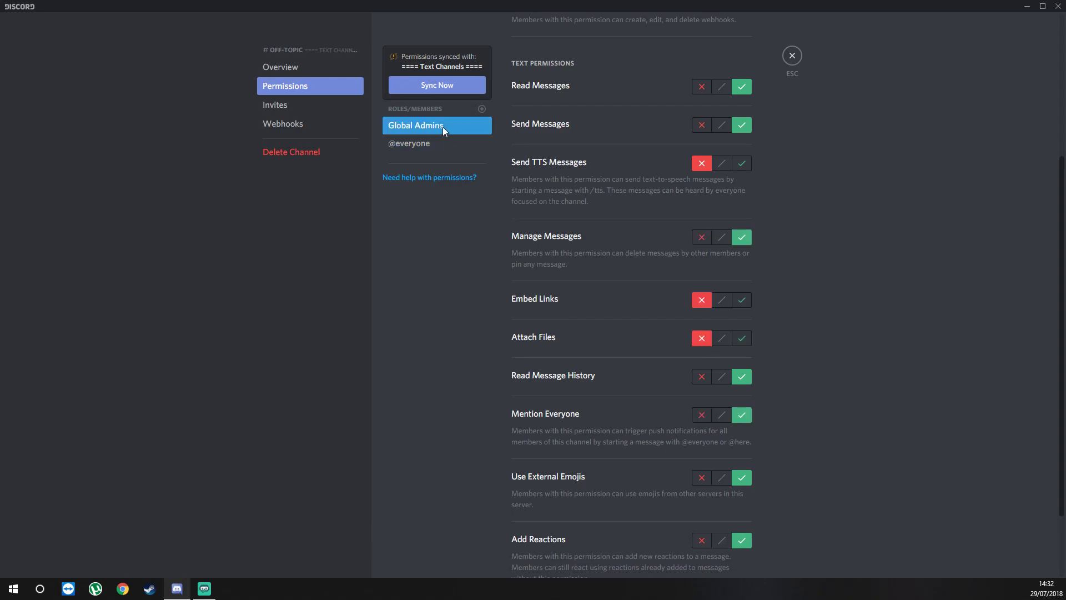
pyautogui.click(744, 302)
pyautogui.click(742, 340)
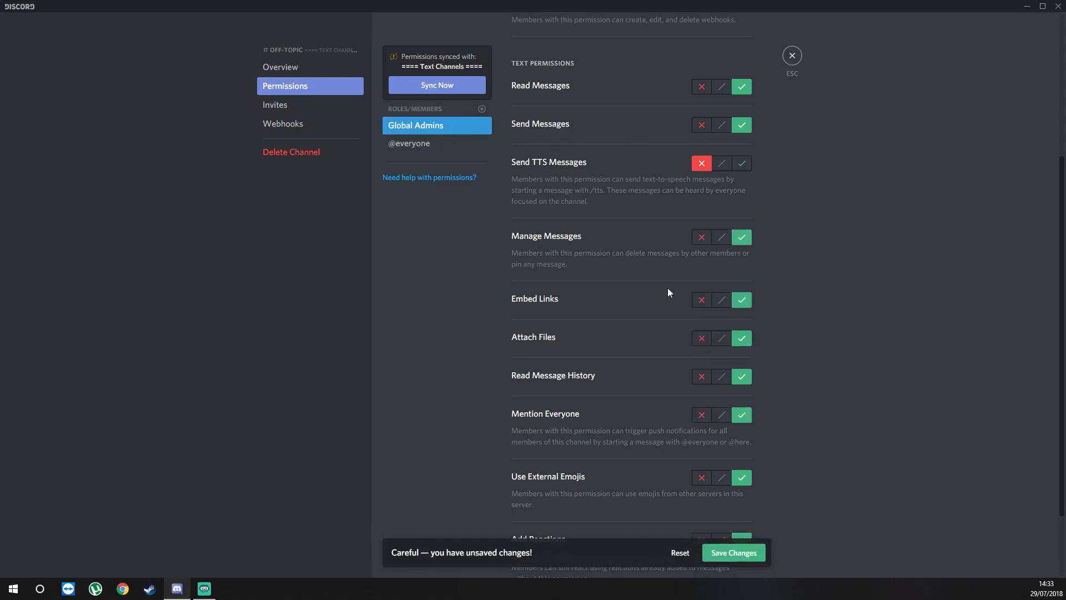
pyautogui.click(734, 553)
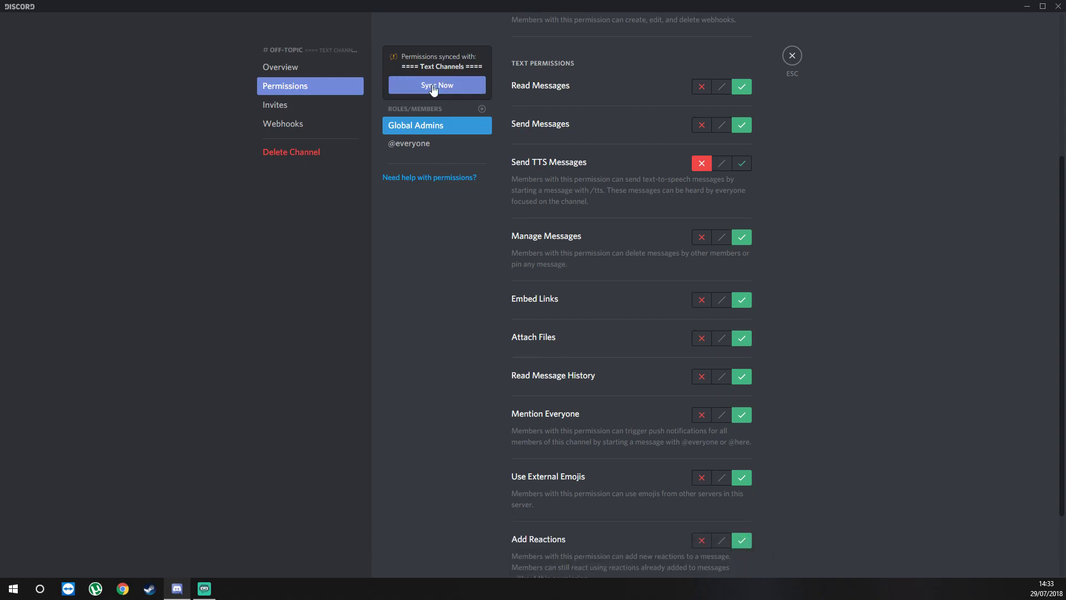
pyautogui.click(794, 59)
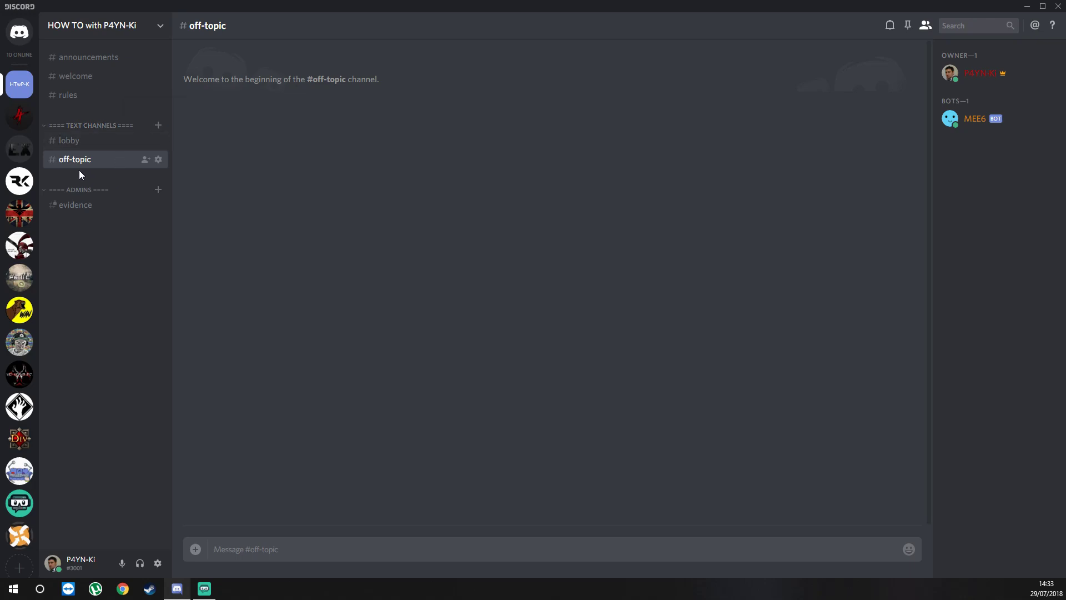
# Create a text channel named "memes" in the Text Channels category.
pyautogui.click(159, 125)
pyautogui.write('memes')
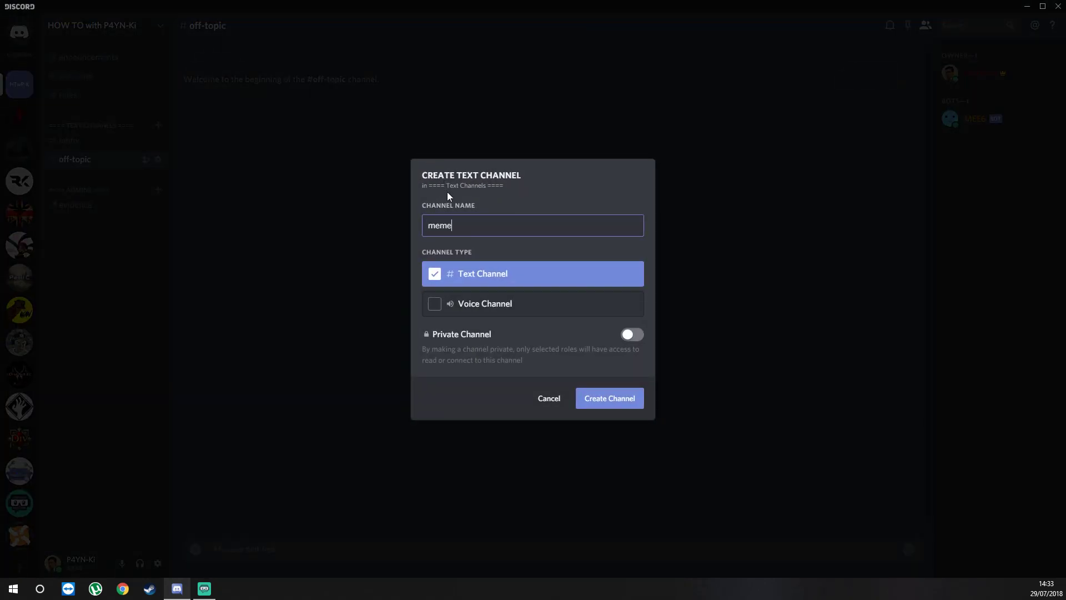
pyautogui.click(612, 400)
pyautogui.rightClick(91, 187)
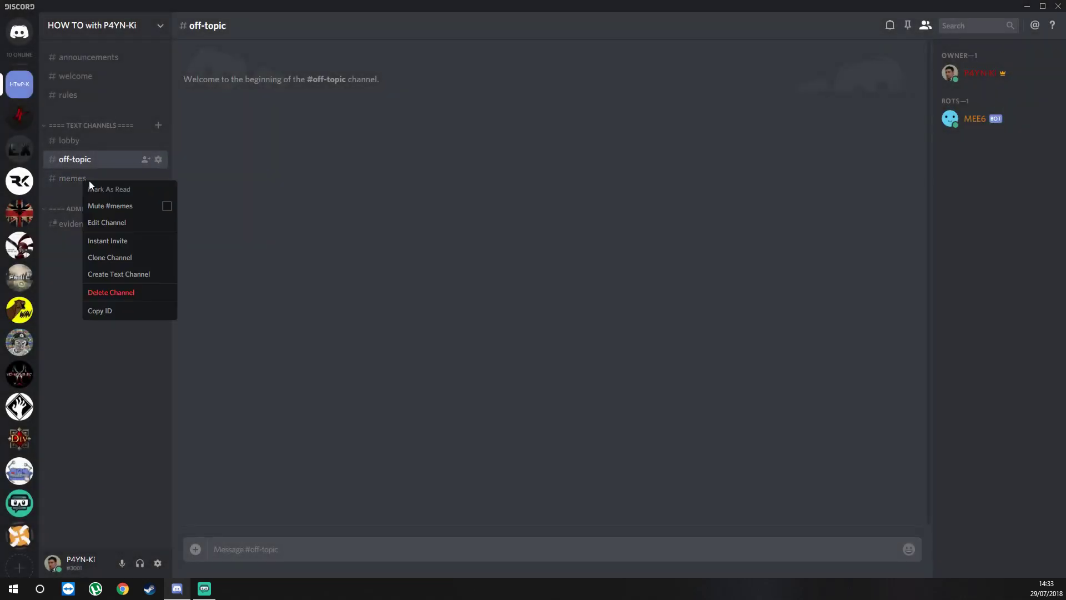
pyautogui.click(124, 221)
pyautogui.click(293, 86)
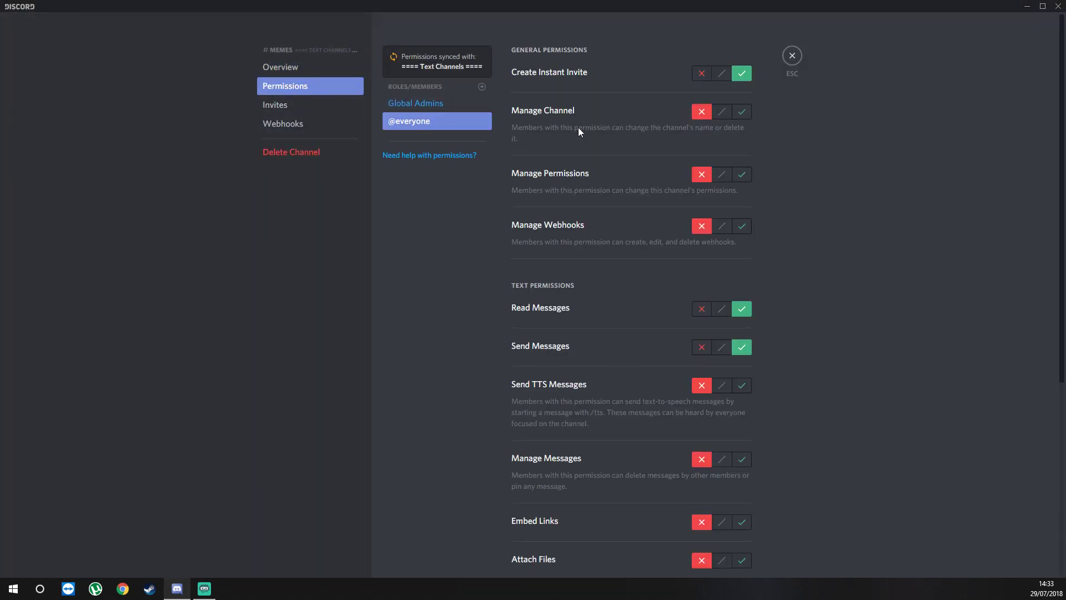
pyautogui.scroll(-5, 655, 373)
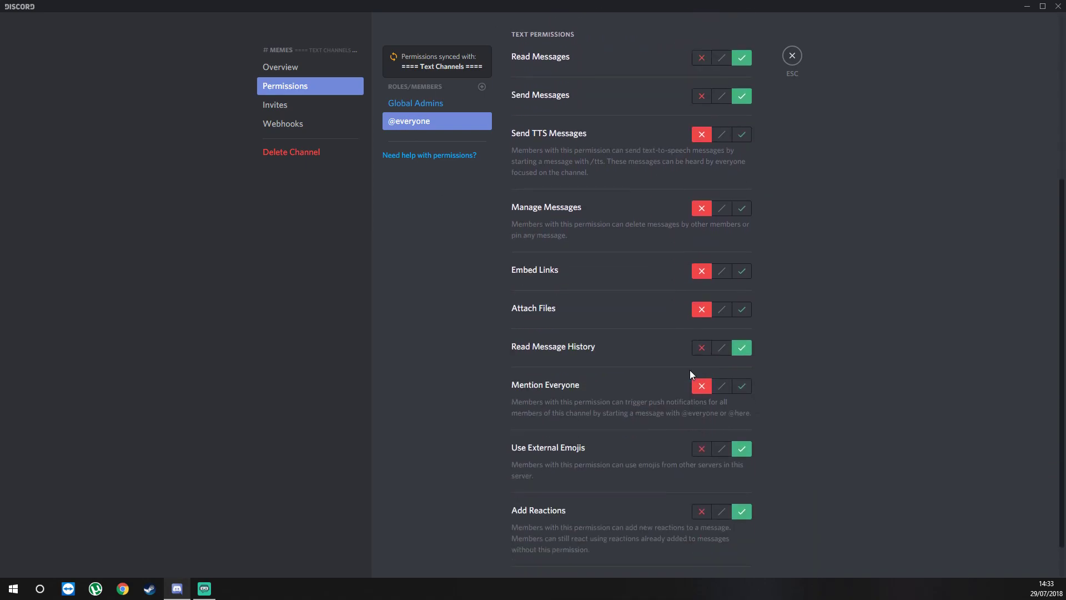
pyautogui.click(743, 284)
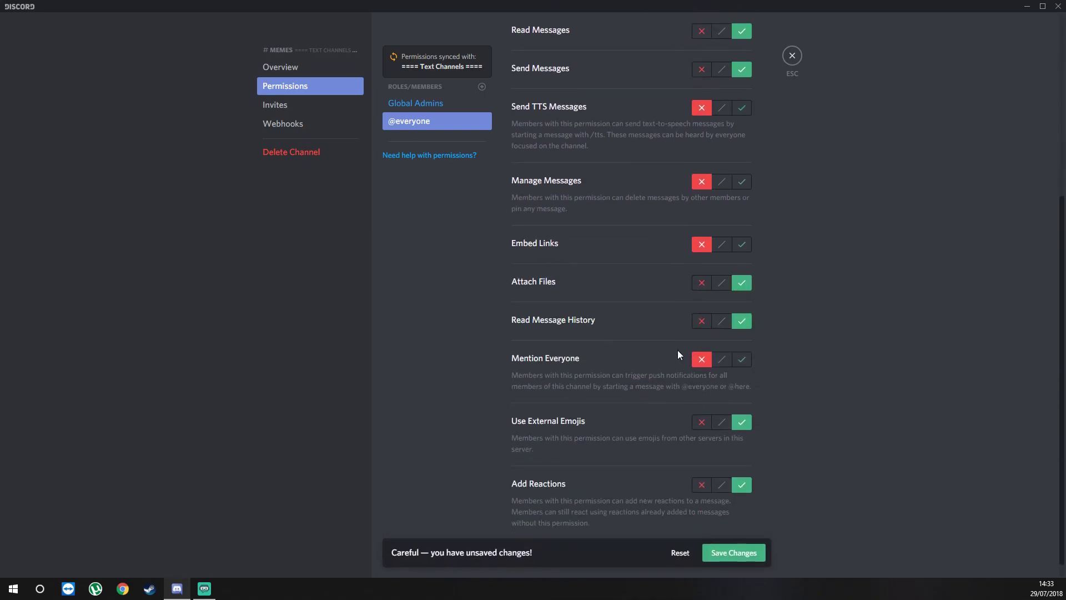
pyautogui.click(733, 555)
# Allow Attach Files for Global Admins in the memes channel, save, and close the channel settings.
pyautogui.click(435, 126)
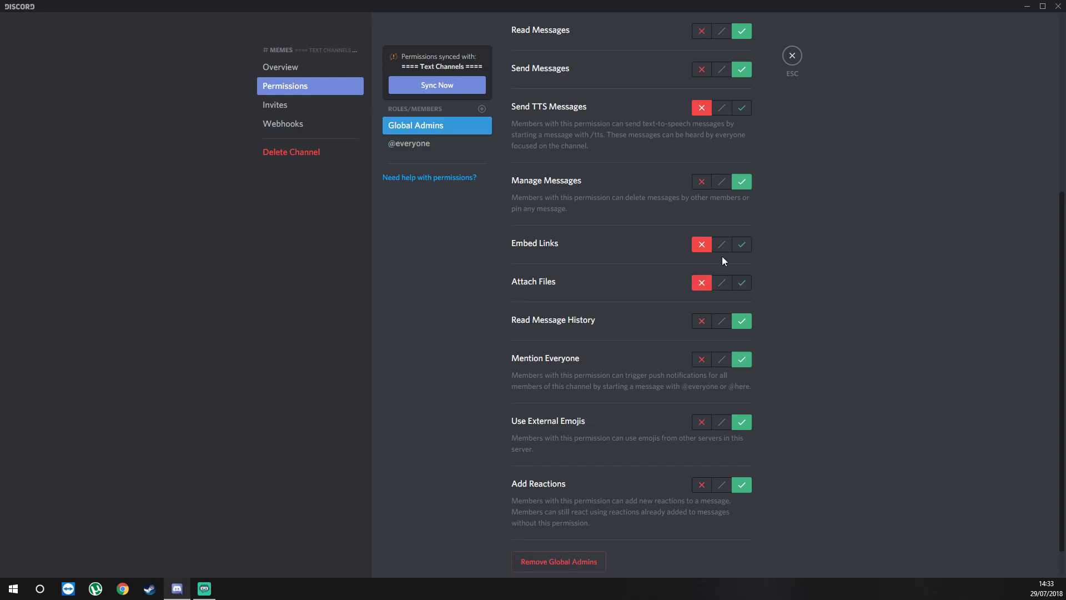
pyautogui.click(743, 283)
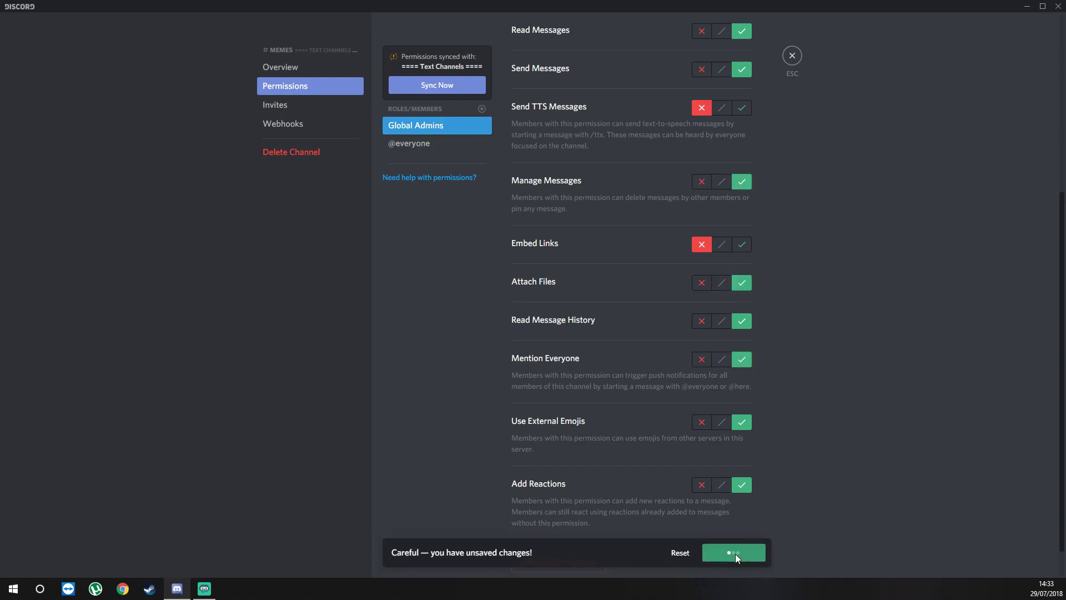
pyautogui.click(735, 554)
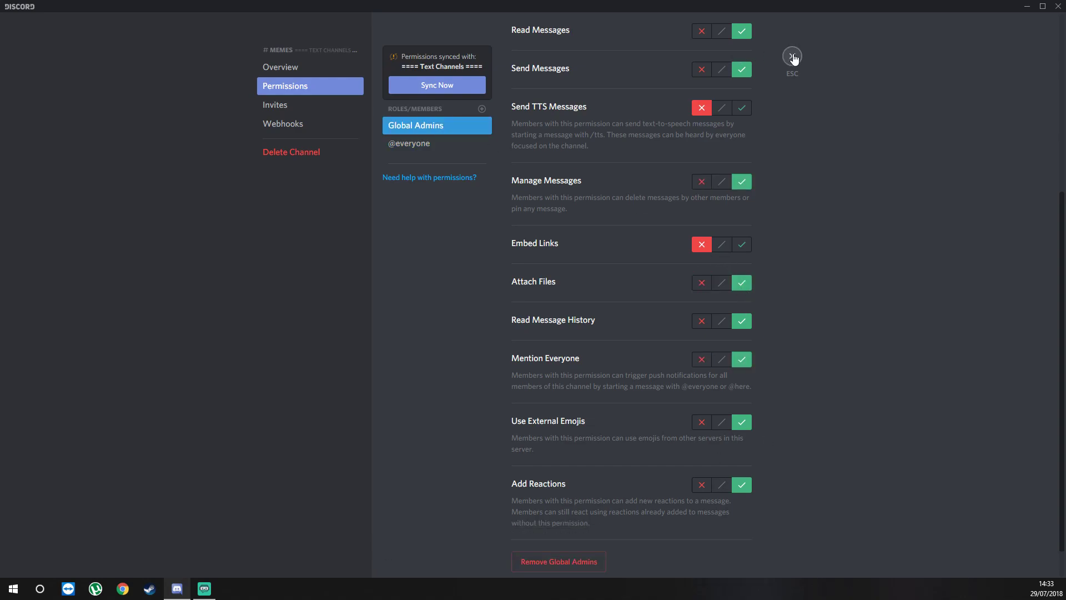
pyautogui.click(792, 56)
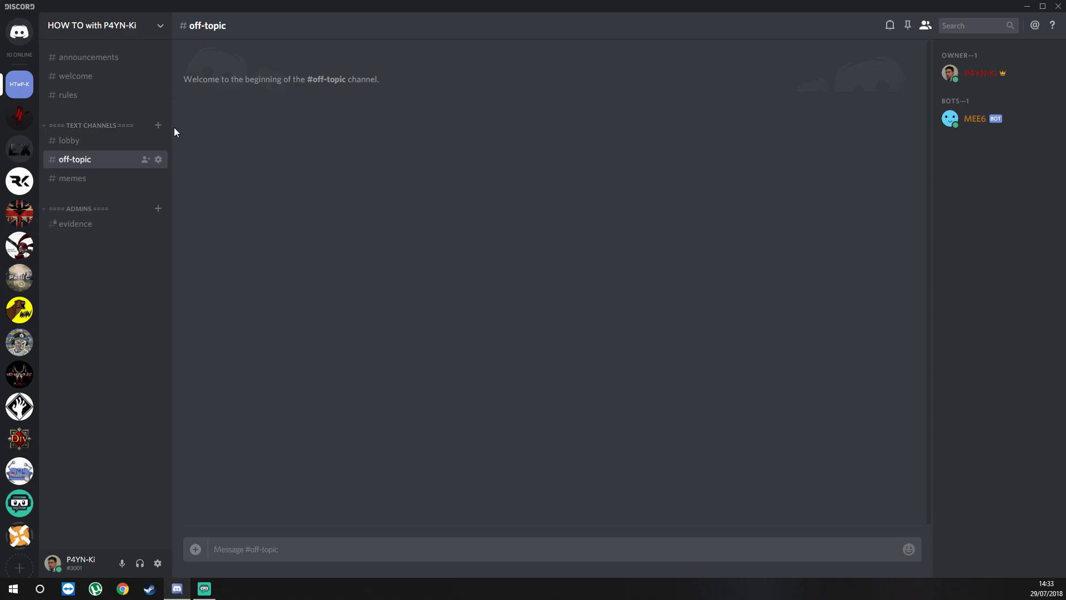
# Create a text channel named "nsfw" in the Text Channels category.
pyautogui.click(159, 127)
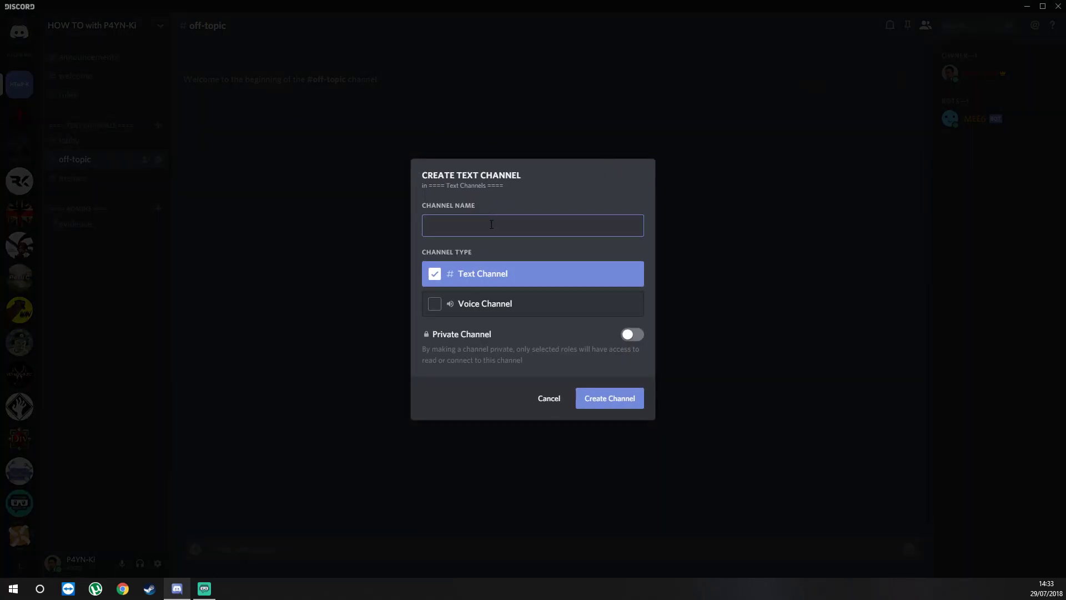
pyautogui.write('nsfw')
pyautogui.click(611, 399)
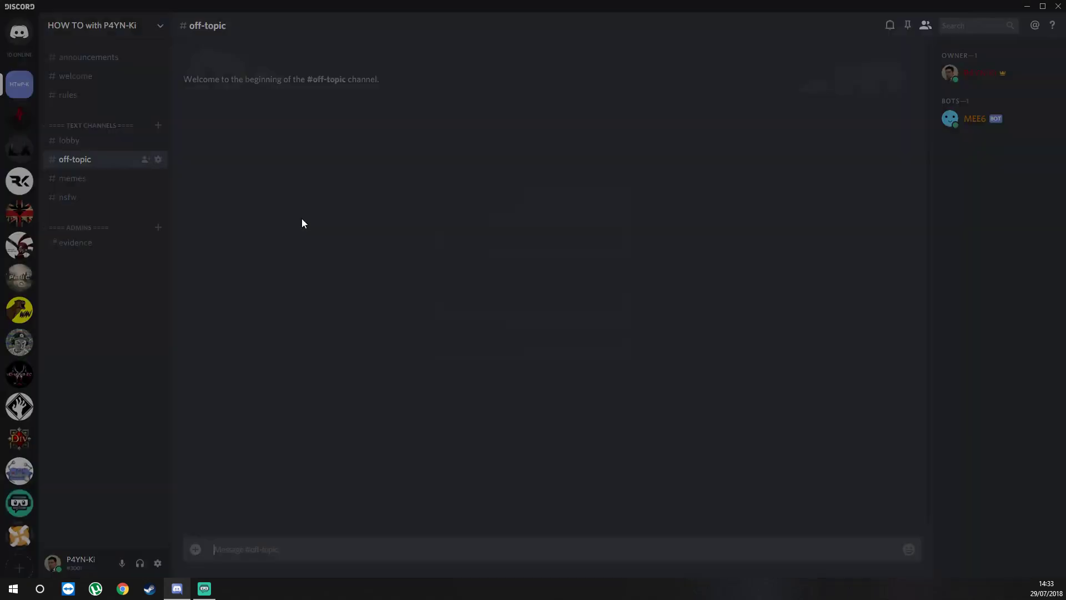
# Mark the nsfw channel as an NSFW Channel in its settings and save the change.
pyautogui.rightClick(73, 200)
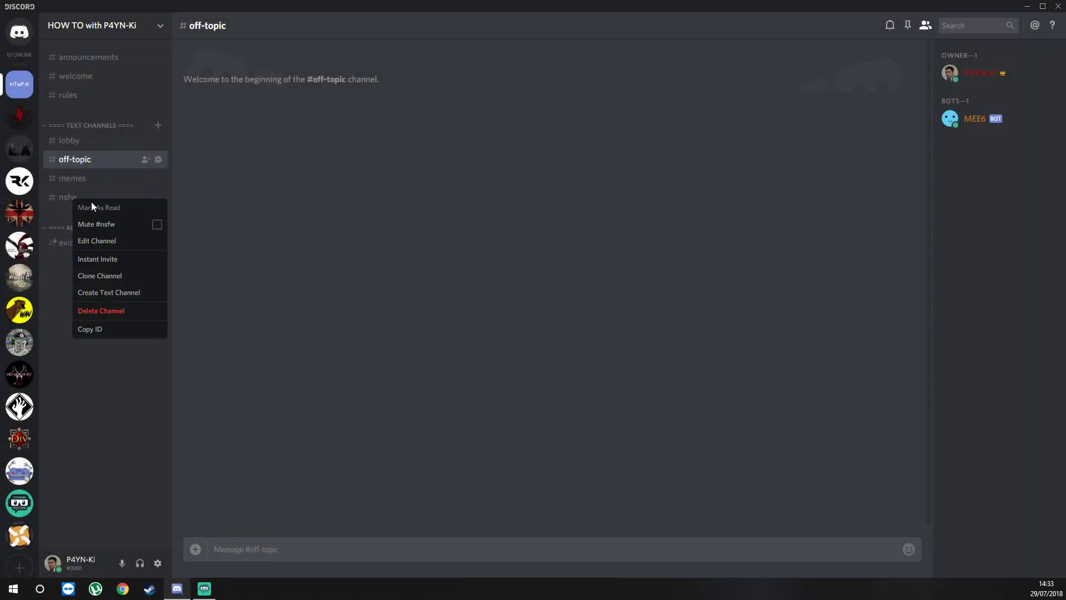
pyautogui.click(115, 241)
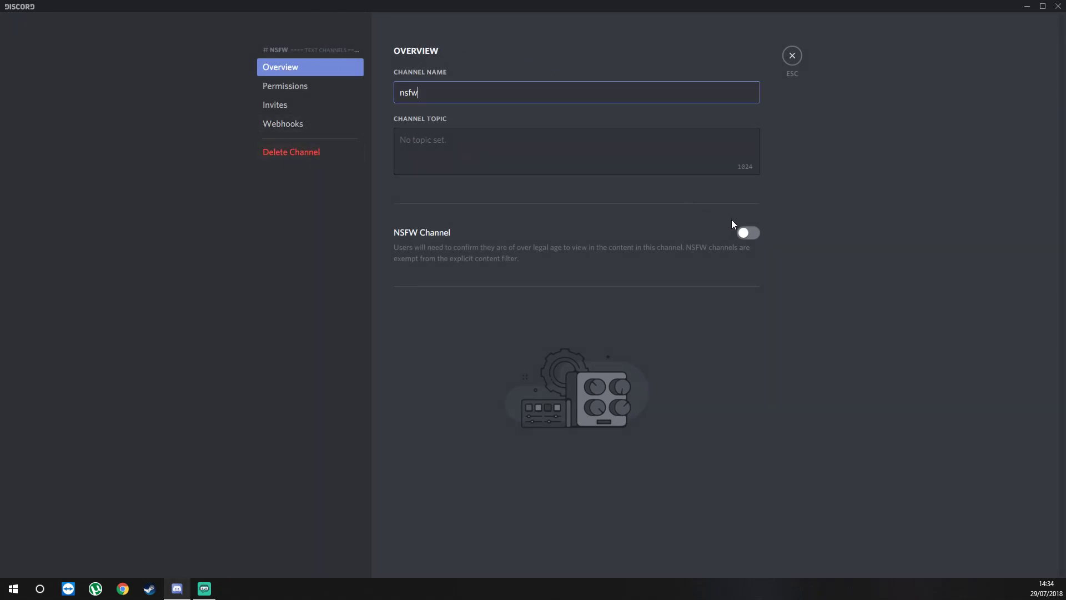
pyautogui.click(751, 236)
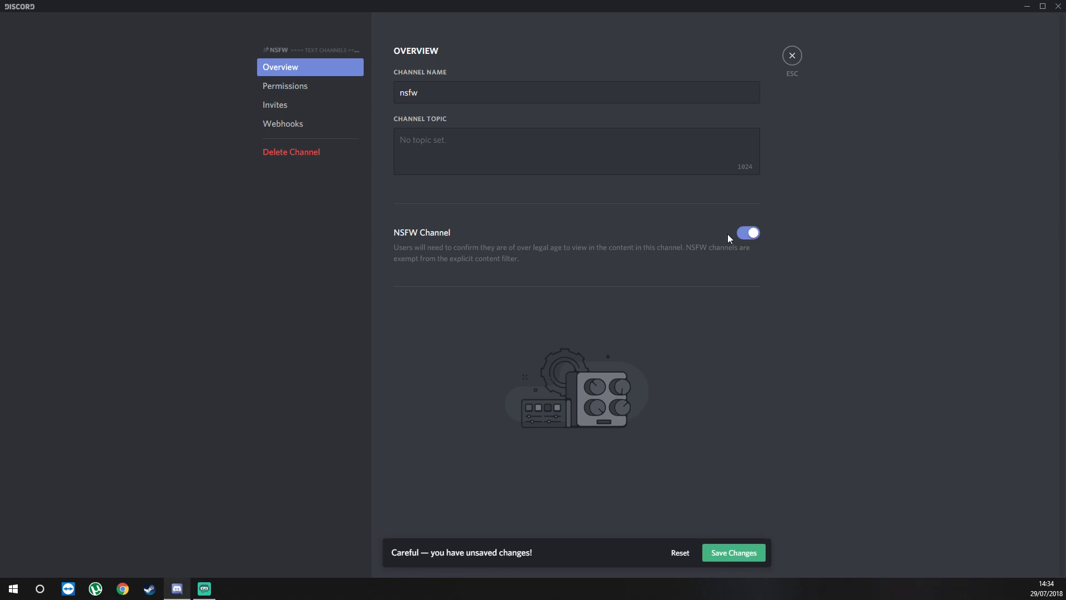
pyautogui.click(743, 553)
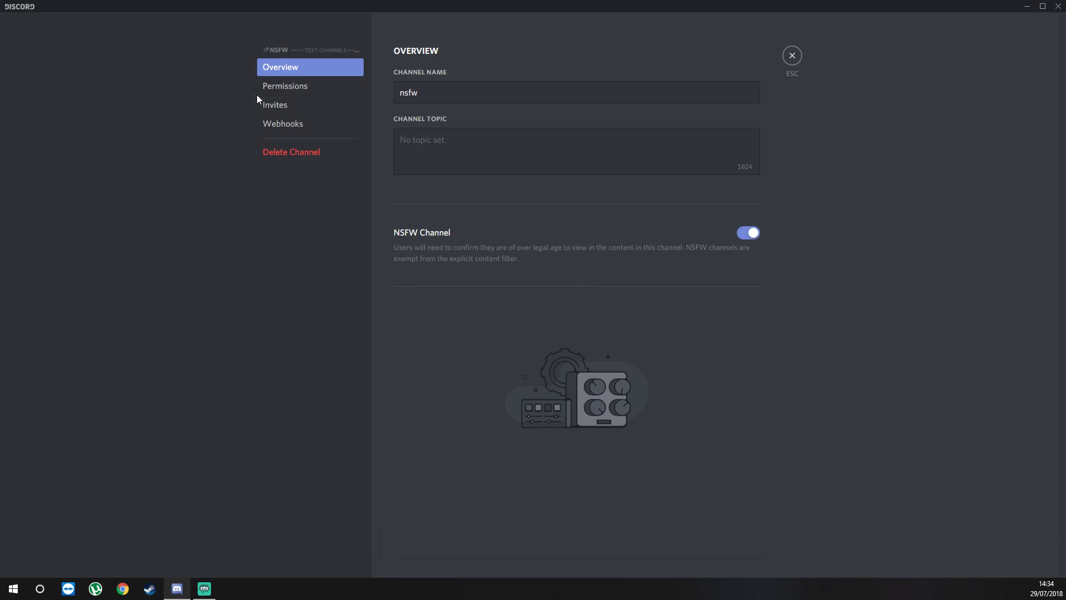
pyautogui.click(285, 87)
pyautogui.scroll(-4, 756, 358)
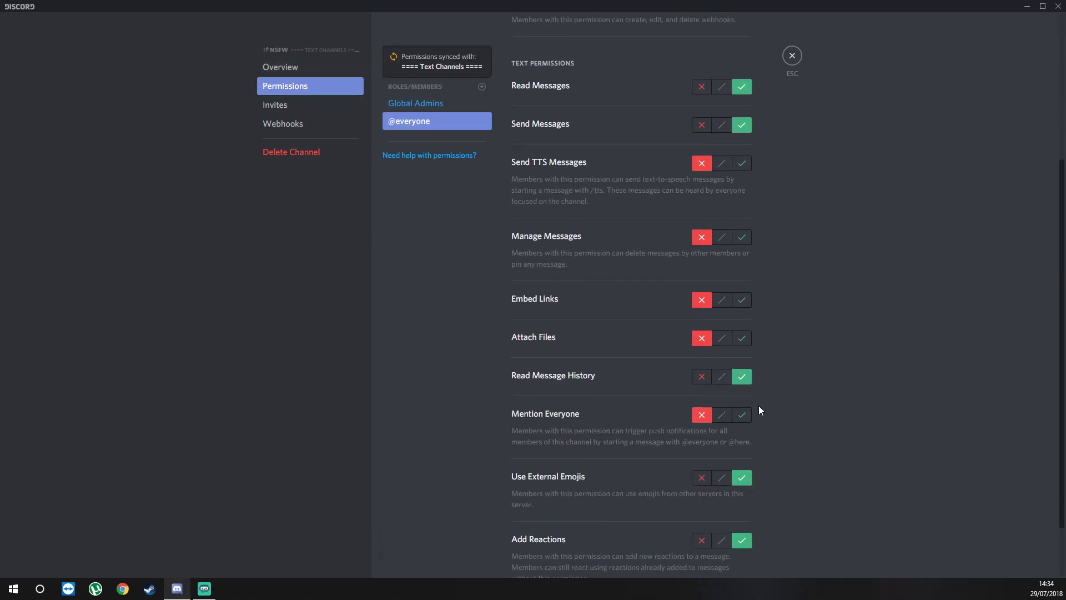
pyautogui.click(742, 300)
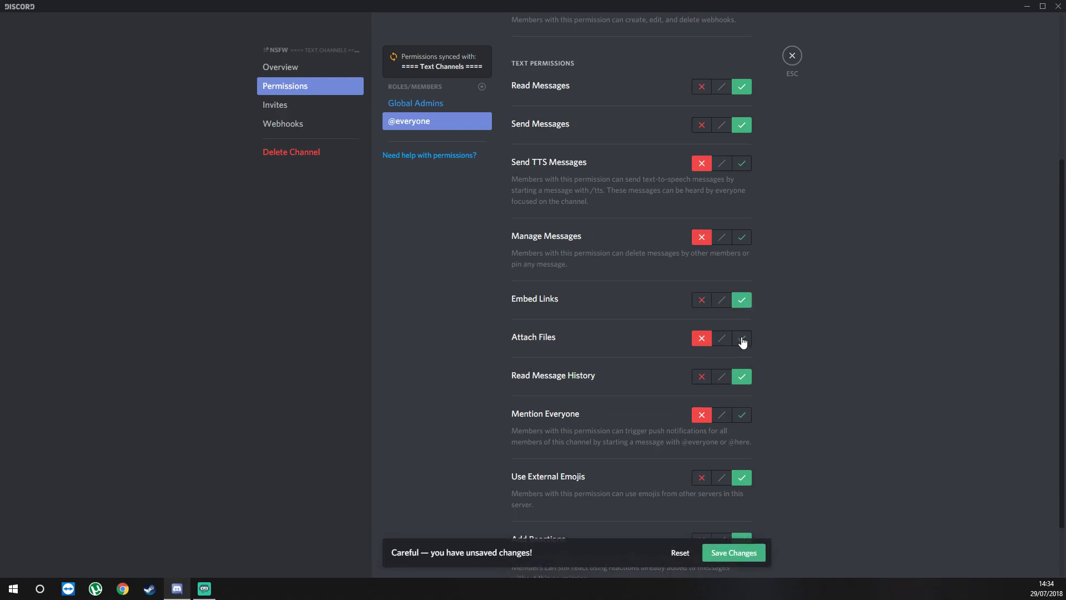
pyautogui.click(742, 338)
pyautogui.click(748, 549)
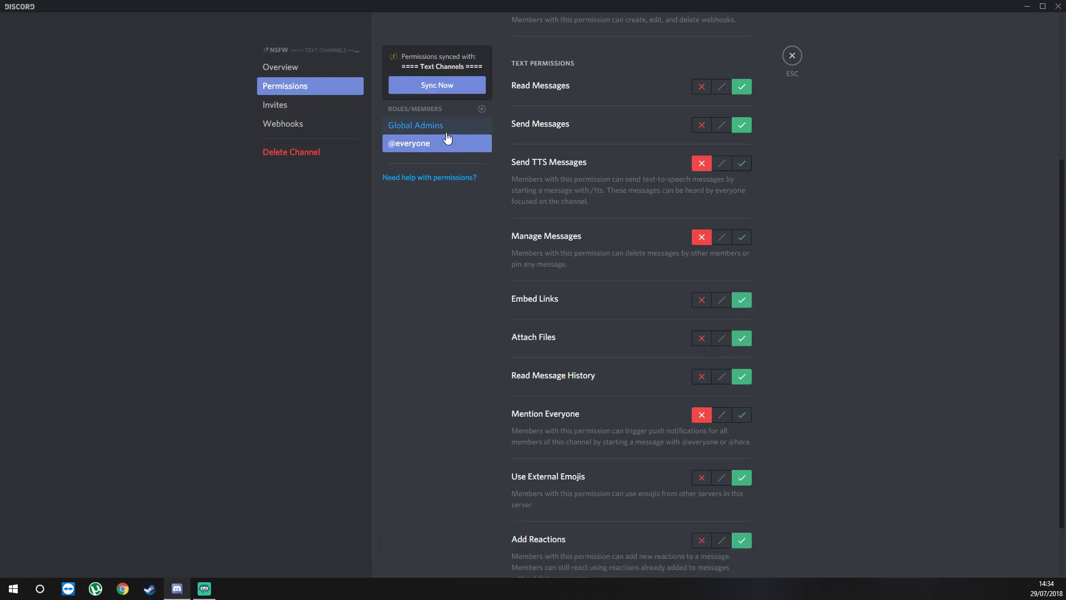
# Allow Embed Links and Attach Files for Global Admins in the nsfw channel, save, and close the channel settings.
pyautogui.click(439, 126)
pyautogui.click(742, 300)
pyautogui.click(742, 338)
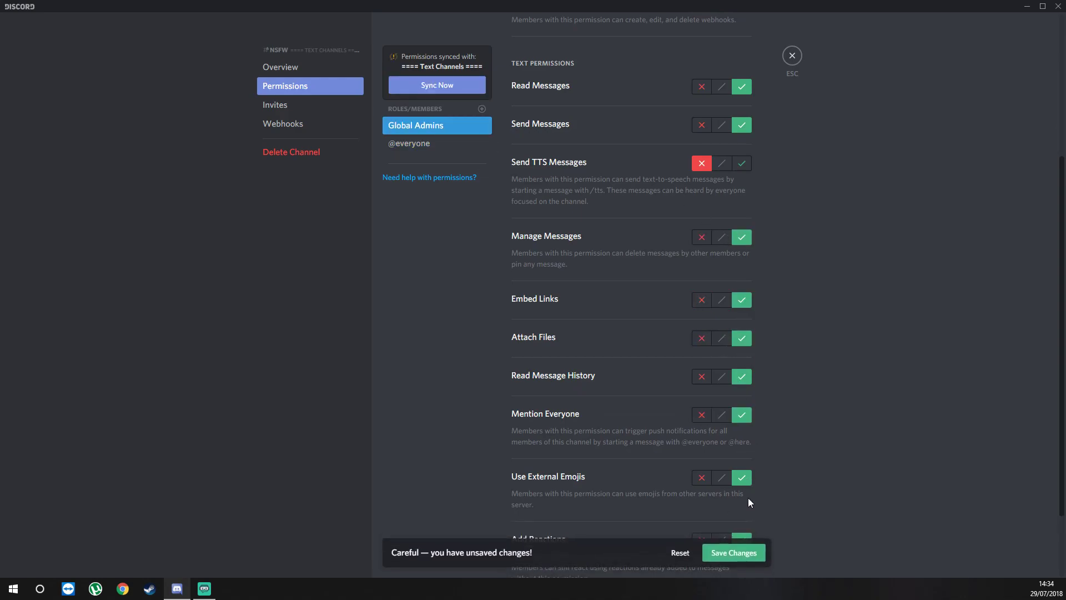
pyautogui.click(733, 550)
pyautogui.click(793, 55)
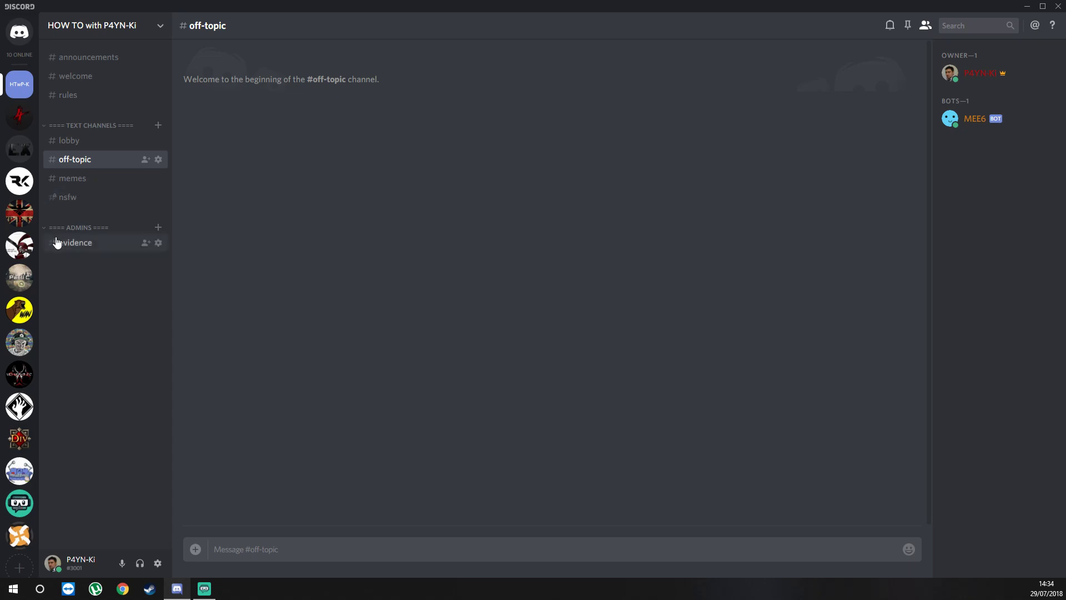
# View the nsfw channel, accepting its age confirmation.
pyautogui.click(66, 199)
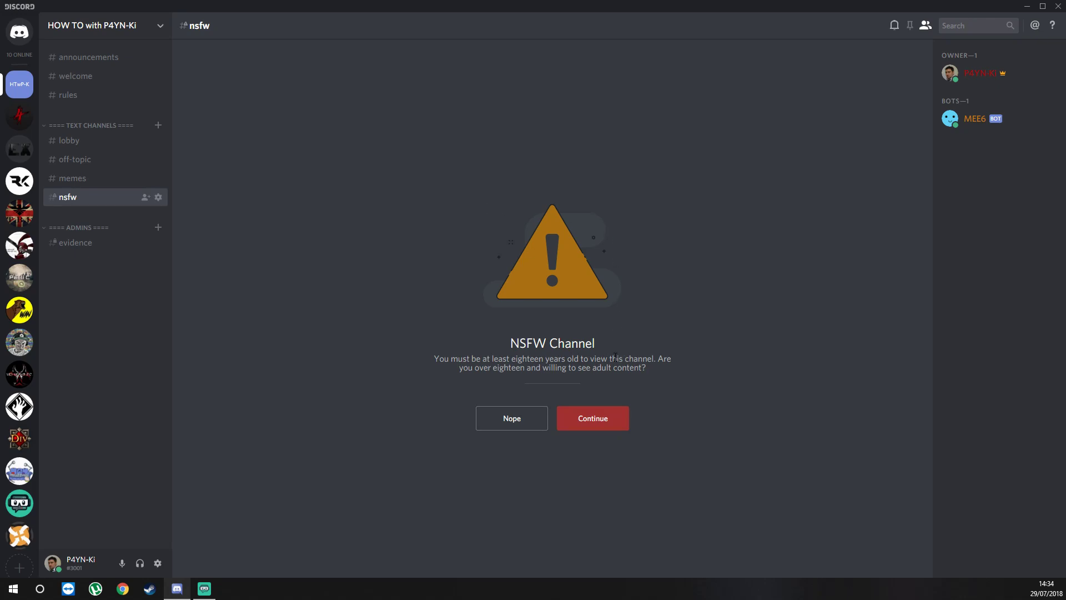
pyautogui.click(603, 418)
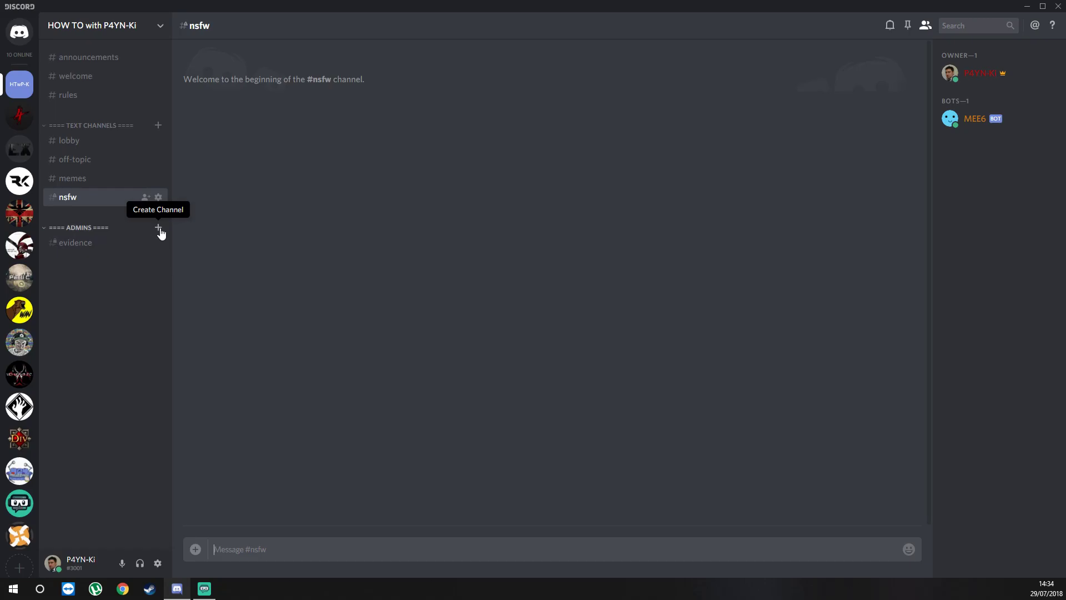
# Start creating a new channel in the Admins category.
pyautogui.click(159, 227)
pyautogui.write('admin-voice')
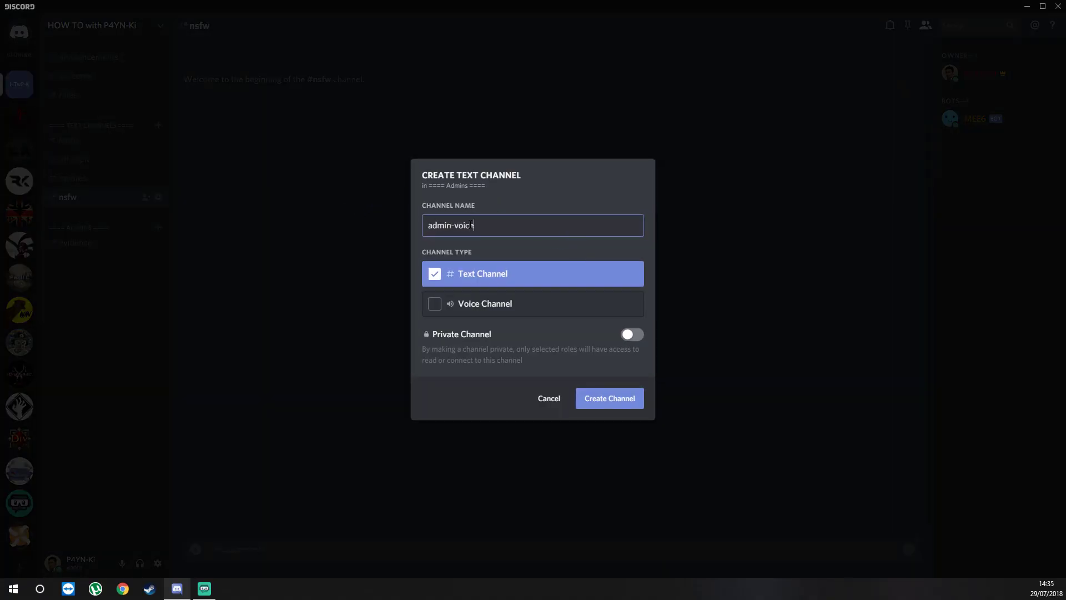
pyautogui.press('BackSpace')
pyautogui.press('BackSpace')
pyautogui.press('BackSpace')
pyautogui.press('BackSpace')
pyautogui.press('BackSpace')
pyautogui.press('BackSpace')
pyautogui.press('BackSpace')
pyautogui.press('BackSpace')
pyautogui.press('BackSpace')
pyautogui.press('BackSpace')
pyautogui.press('BackSpace')
# Make the new Admins channel a voice channel named "Admin Chat" and create it.
pyautogui.click(435, 304)
pyautogui.click(495, 222)
pyautogui.write('Admin CHAT')
pyautogui.press('BackSpace')
pyautogui.press('BackSpace')
pyautogui.press('BackSpace')
pyautogui.write('hat')
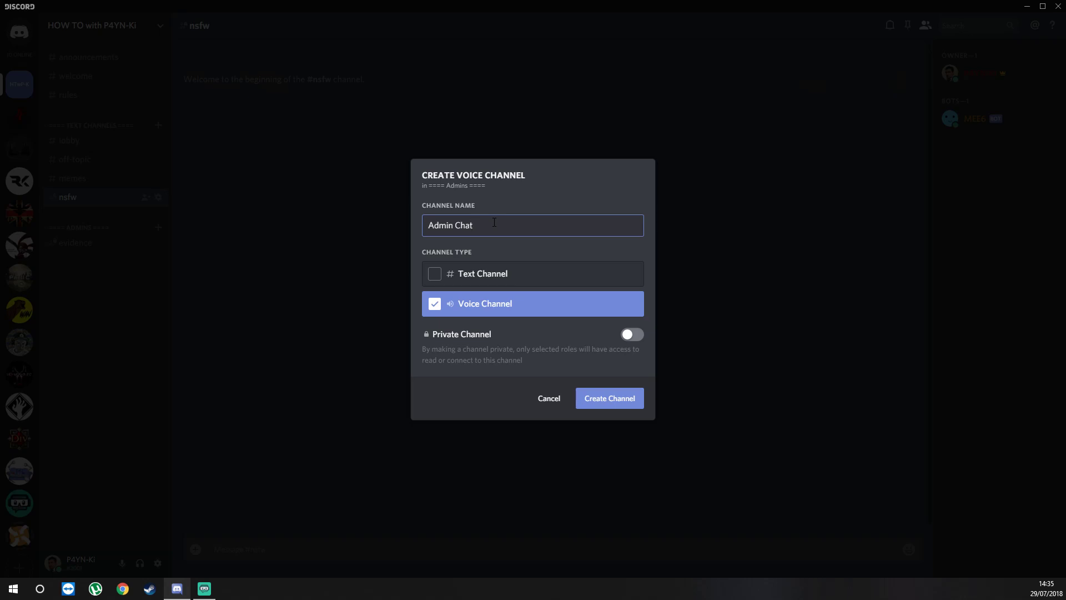
pyautogui.press('Return')
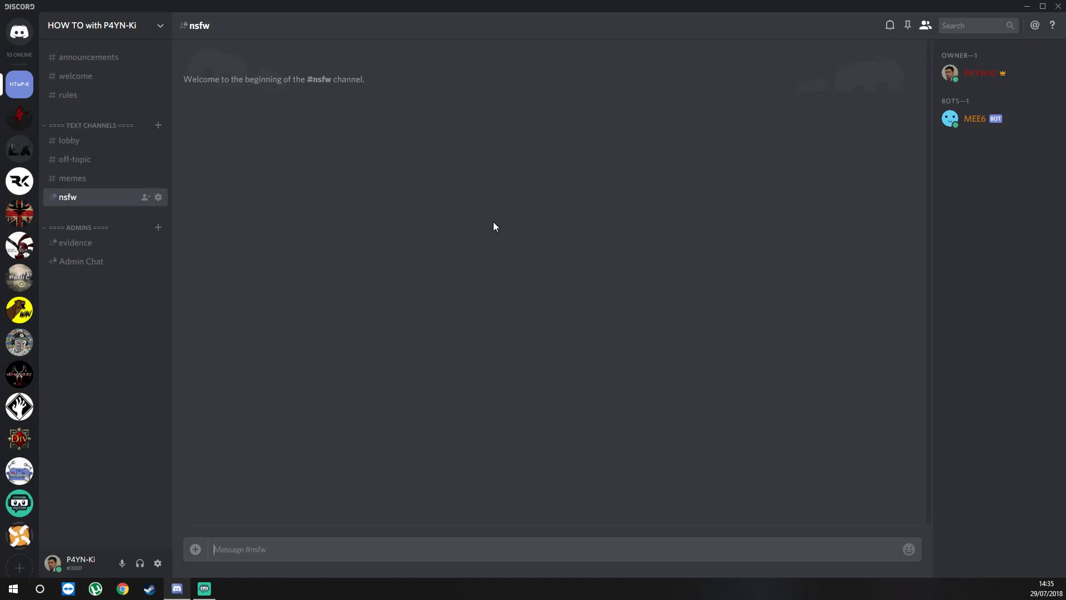
pyautogui.rightClick(62, 268)
pyautogui.click(94, 297)
pyautogui.click(298, 86)
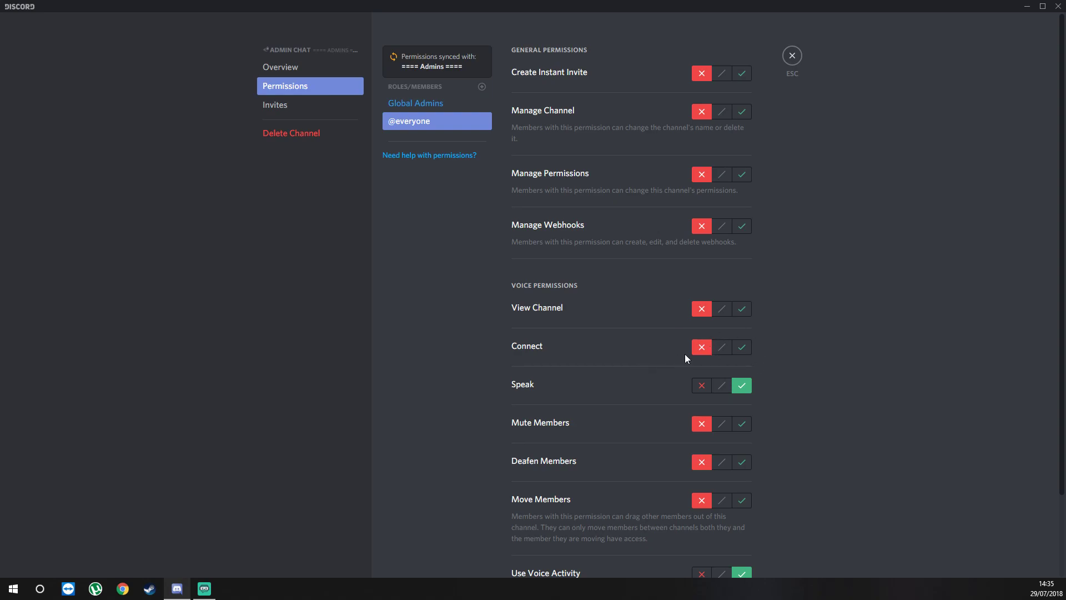
pyautogui.scroll(-2, 611, 311)
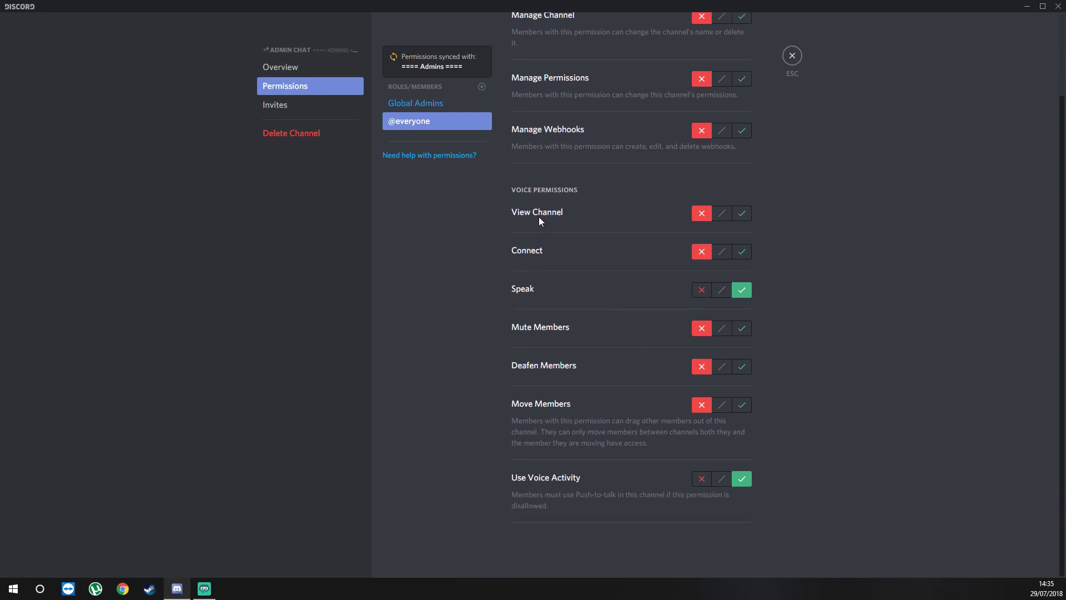
pyautogui.click(742, 214)
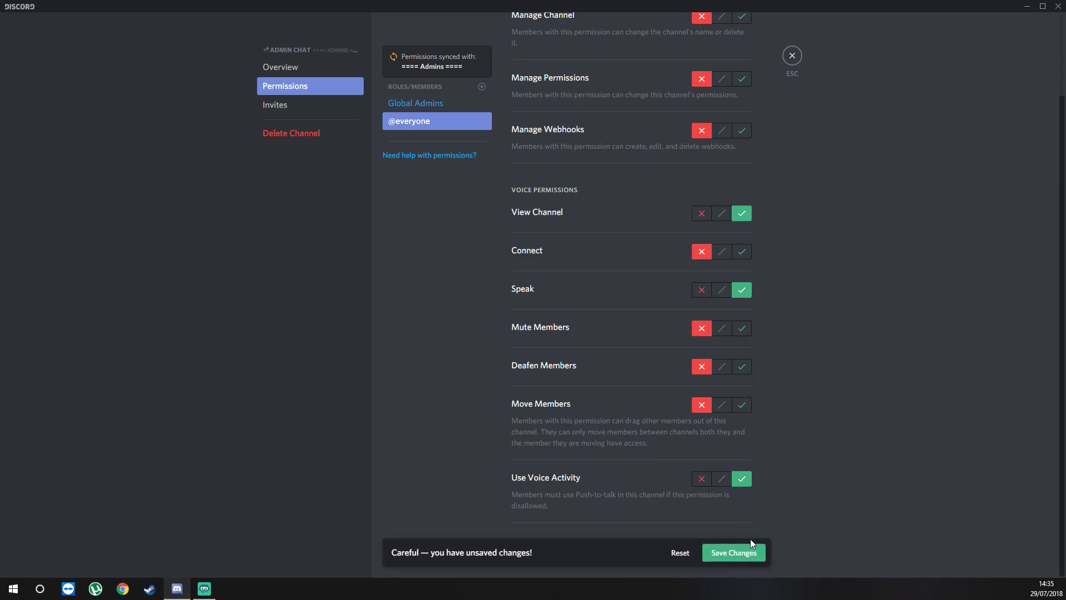
pyautogui.click(747, 553)
pyautogui.click(793, 55)
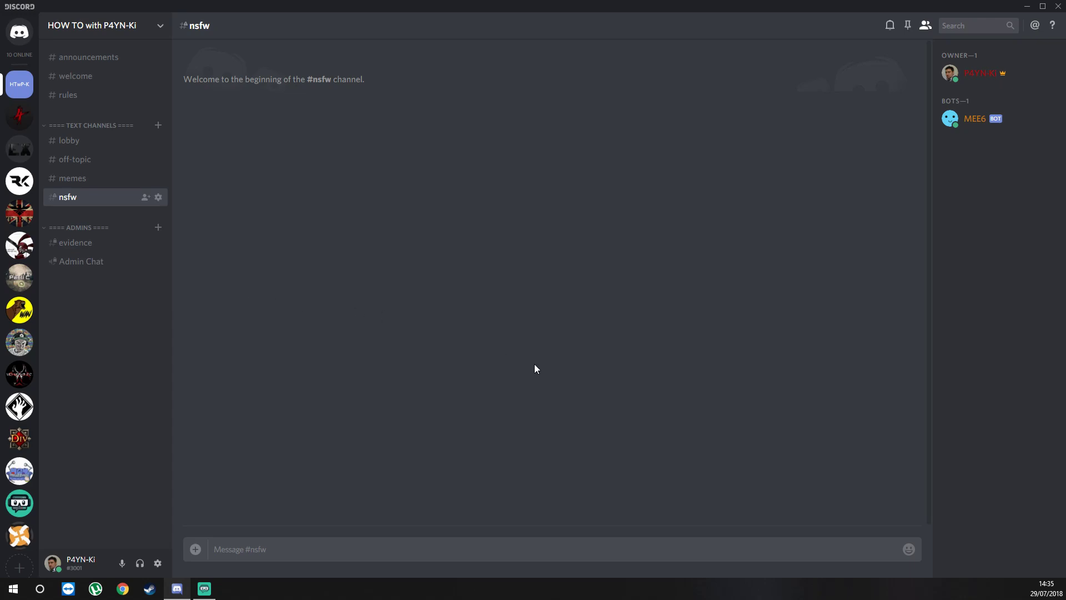
# Collapse the existing categories, create a category named "==== Public VCs ====", and place it above the Admins category.
pyautogui.click(92, 126)
pyautogui.click(84, 171)
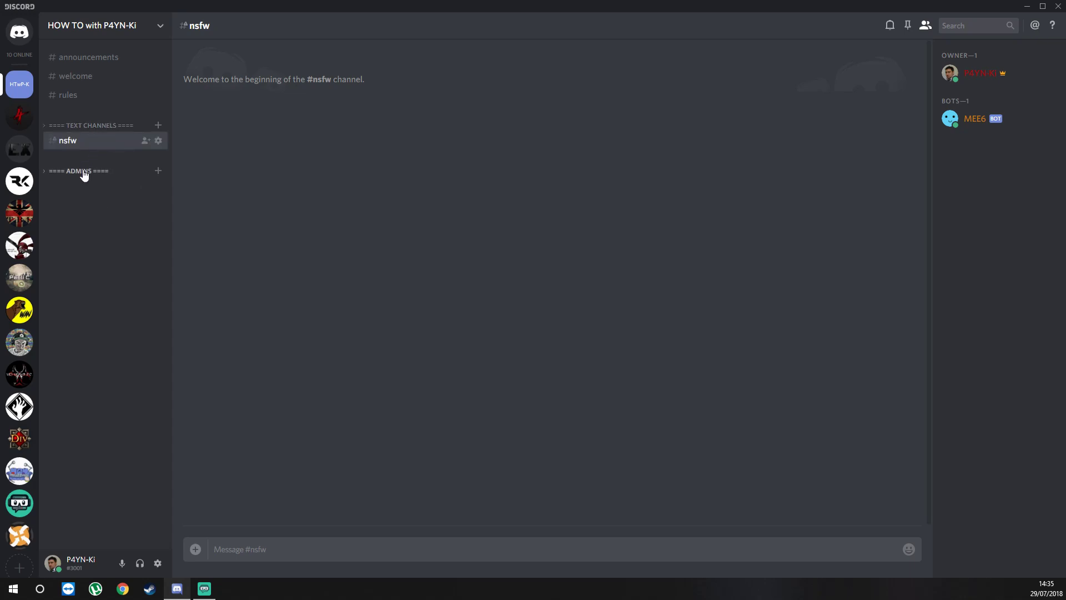
pyautogui.rightClick(98, 232)
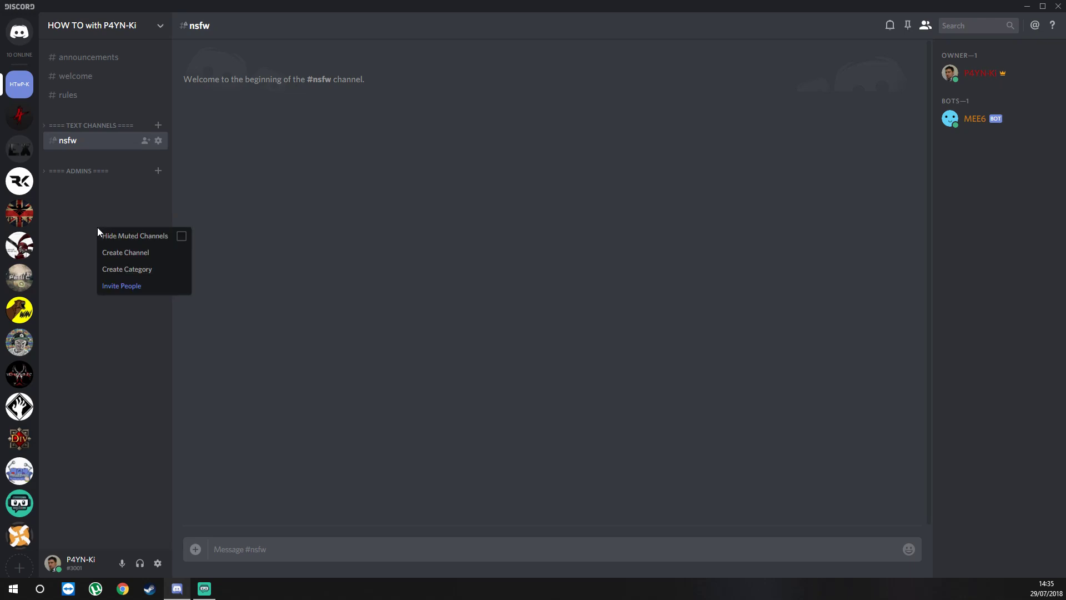
pyautogui.click(161, 269)
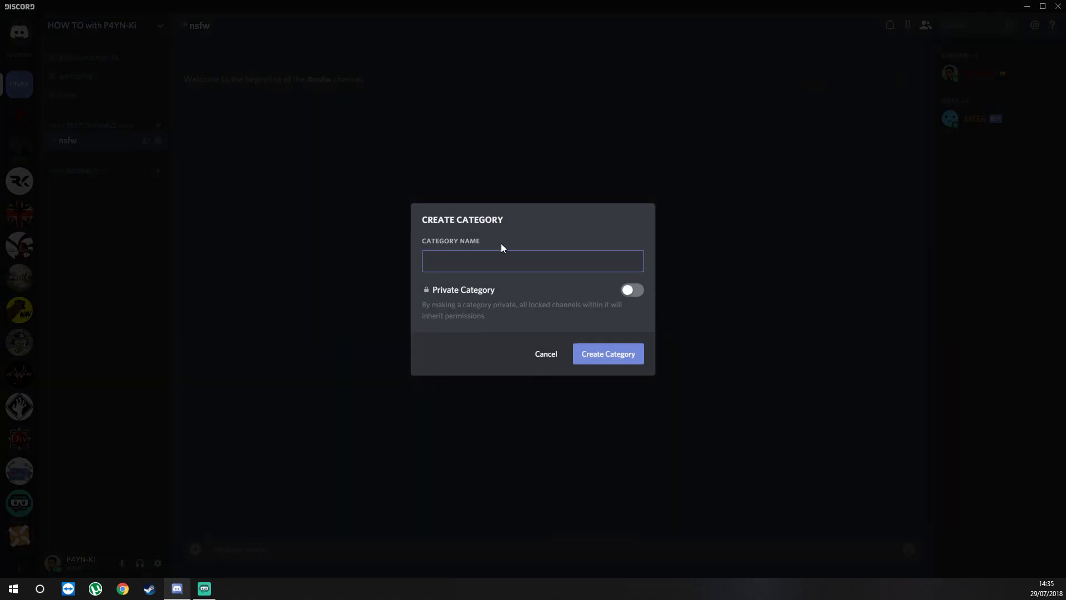
pyautogui.write('==== Public VCs ====')
pyautogui.press('Return')
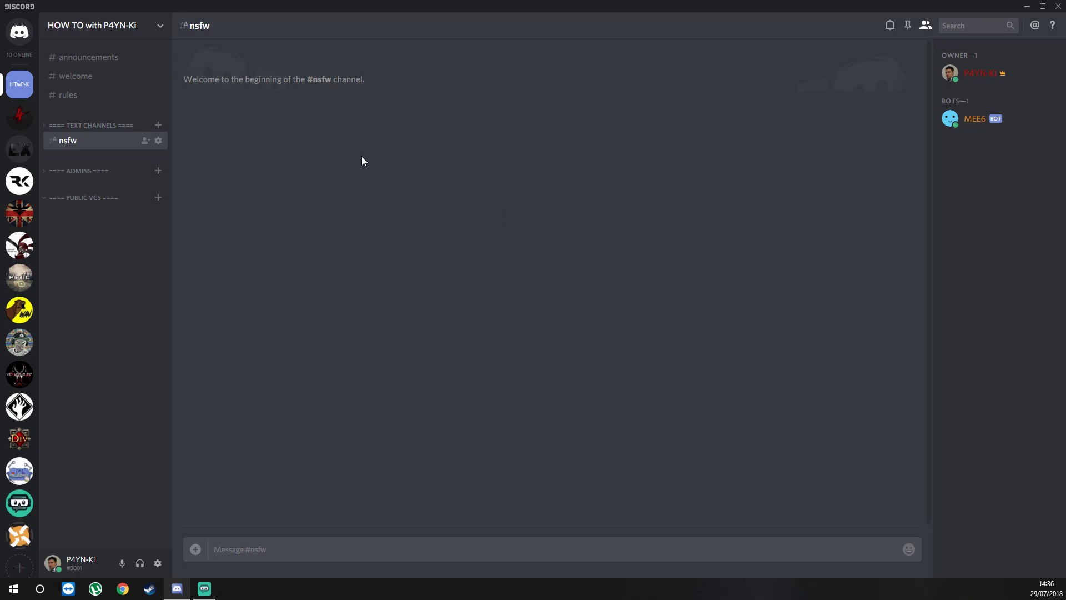
pyautogui.moveTo(100, 172); pyautogui.dragTo(106, 199)
pyautogui.rightClick(99, 173)
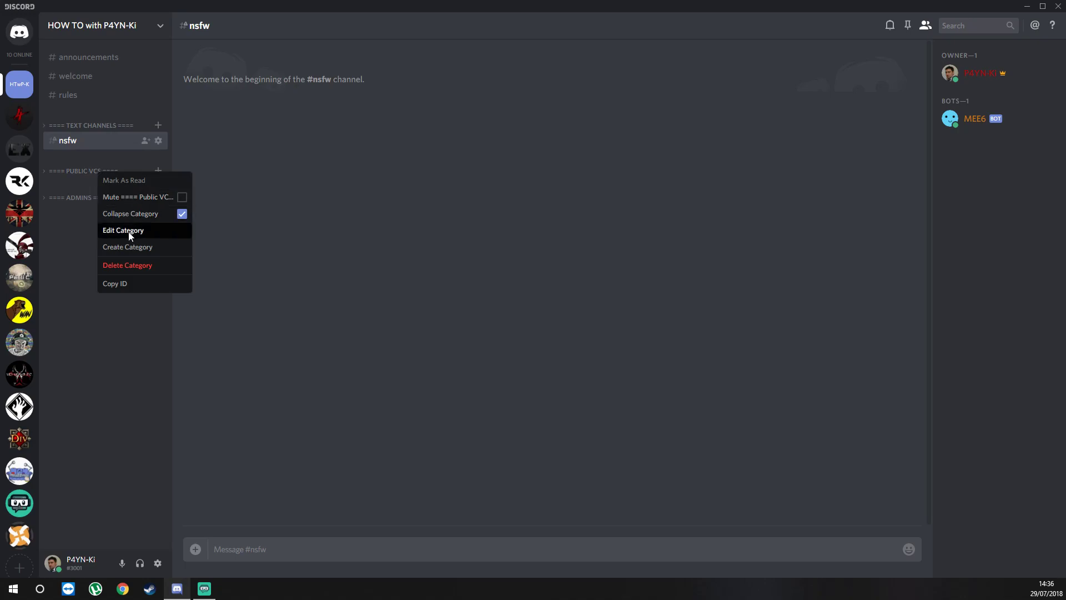
pyautogui.click(130, 230)
pyautogui.click(324, 89)
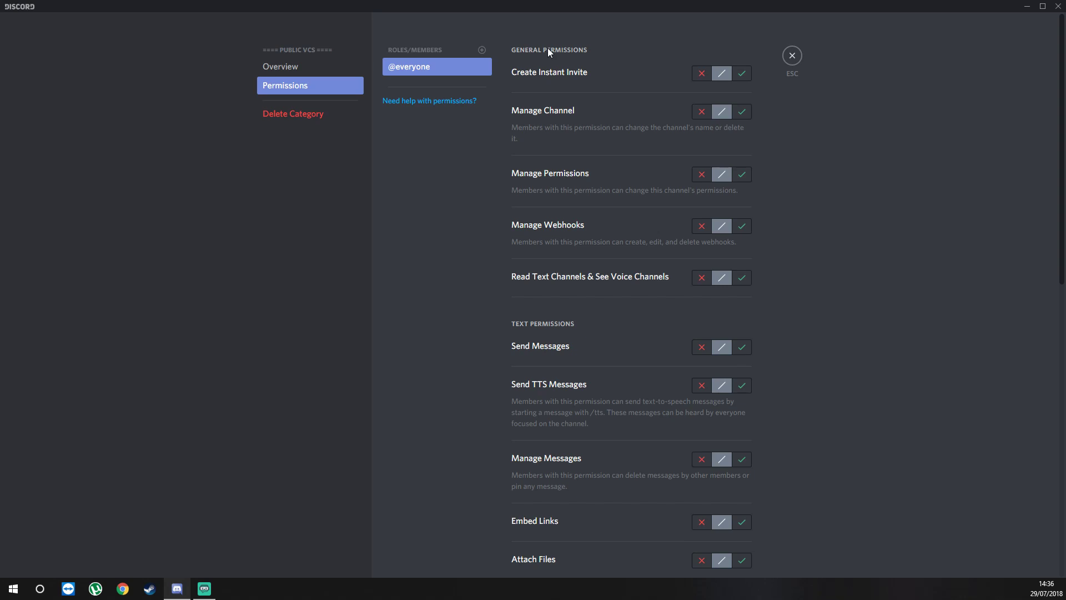
pyautogui.click(701, 74)
pyautogui.click(700, 114)
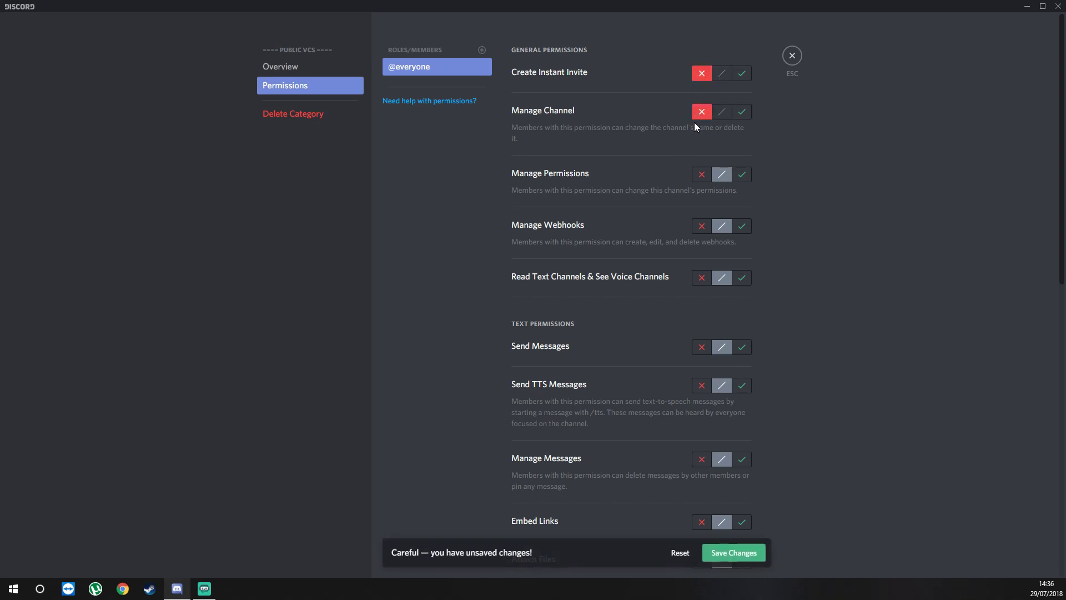
pyautogui.click(703, 177)
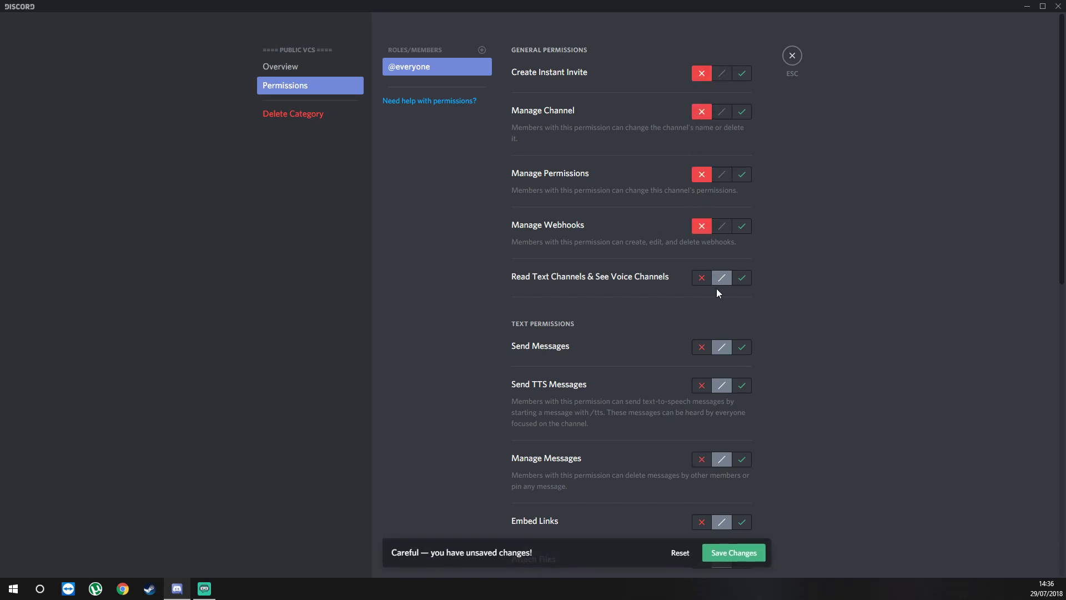
pyautogui.click(741, 279)
pyautogui.scroll(-4, 640, 217)
pyautogui.scroll(2, 638, 176)
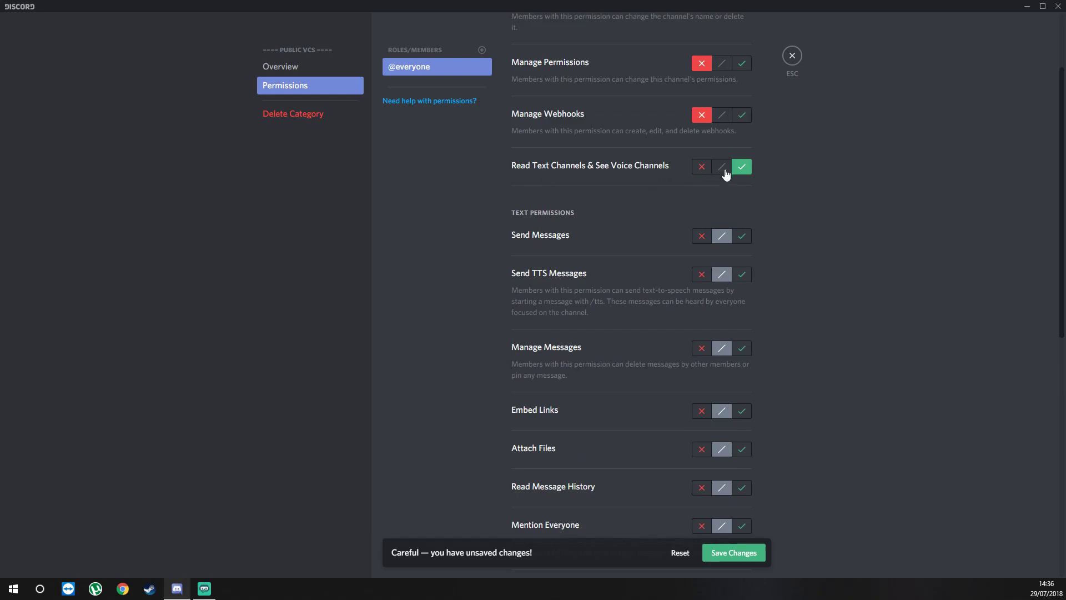
pyautogui.scroll(-2, 728, 177)
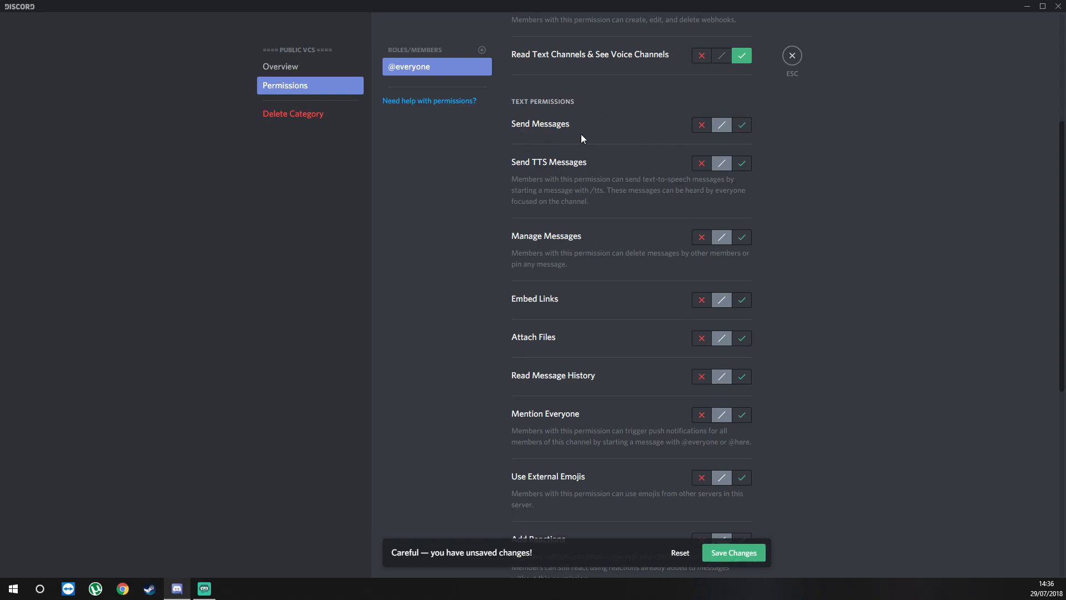
pyautogui.scroll(-3, 606, 161)
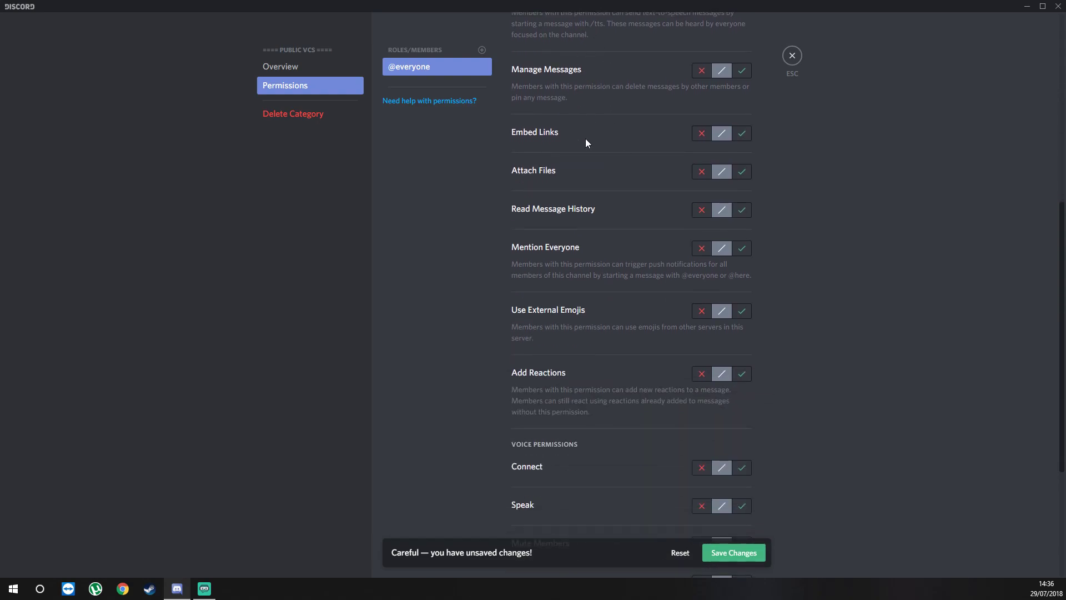
pyautogui.scroll(-4, 599, 211)
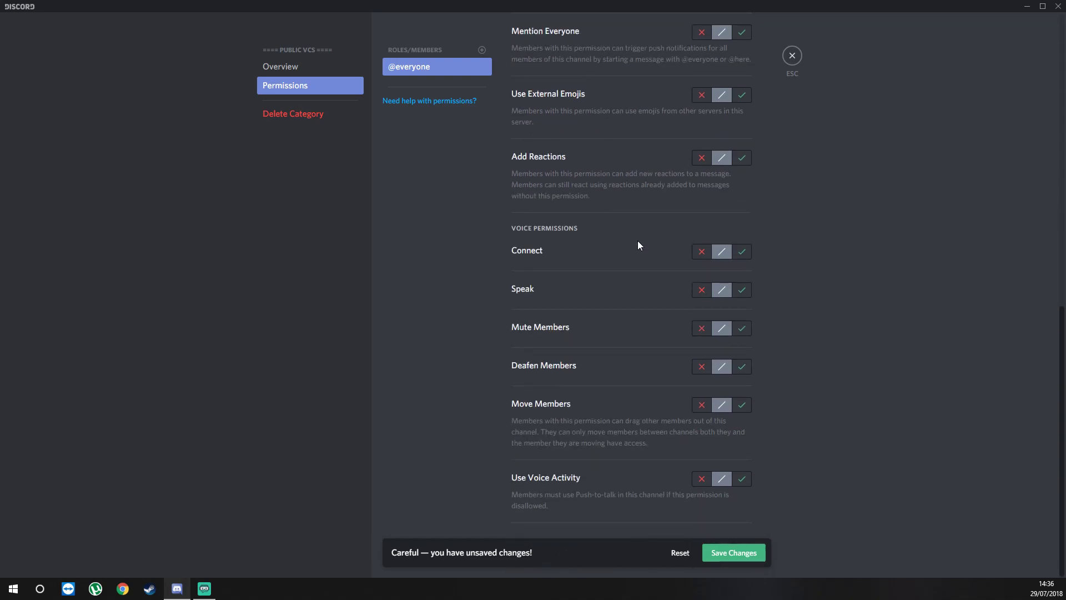
pyautogui.click(742, 255)
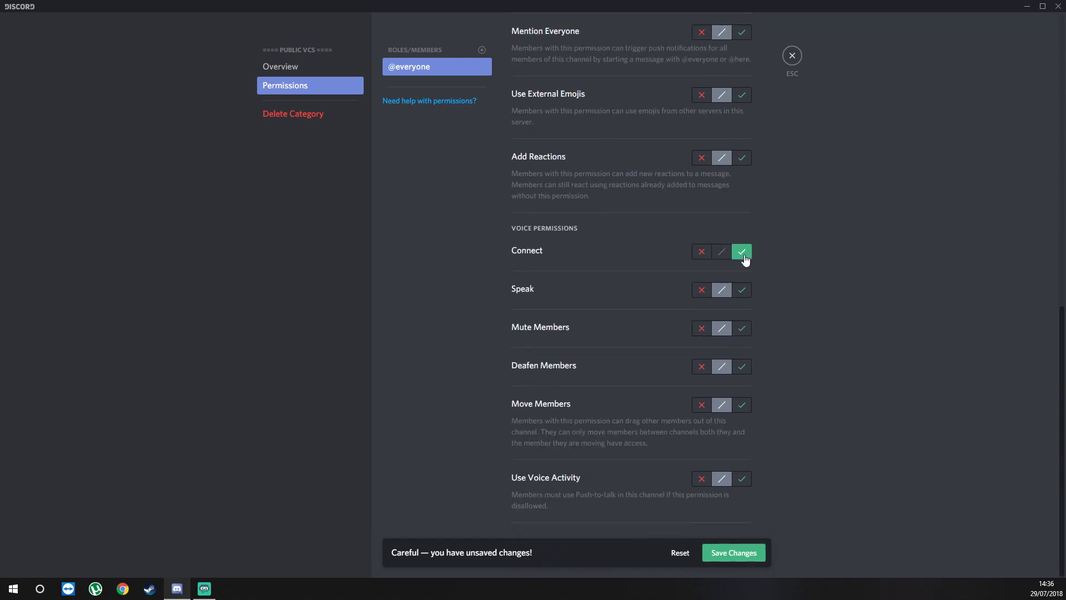
pyautogui.click(743, 291)
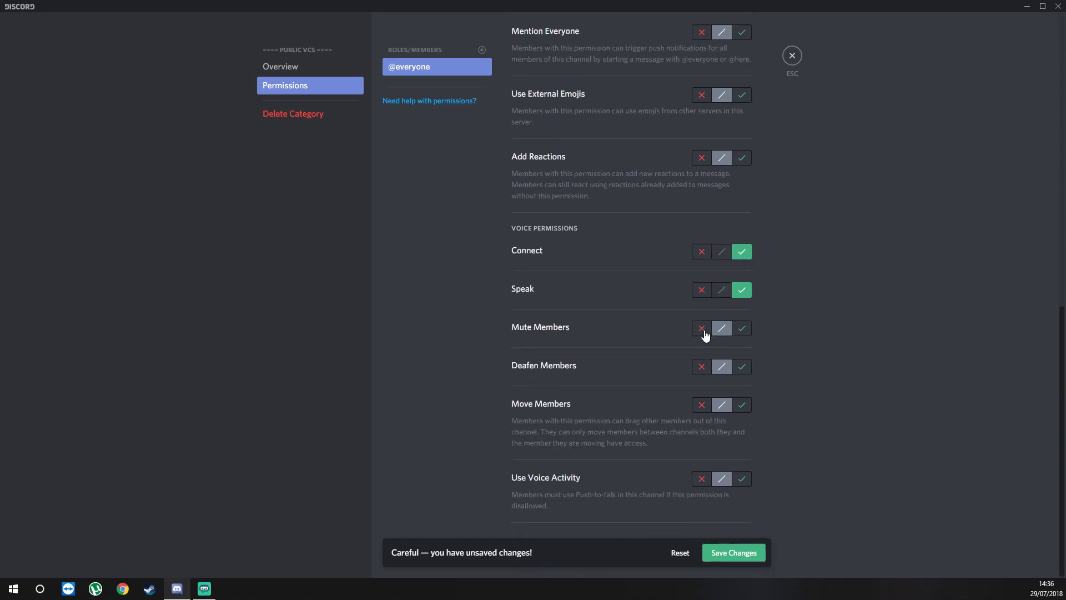
pyautogui.click(703, 371)
pyautogui.click(701, 410)
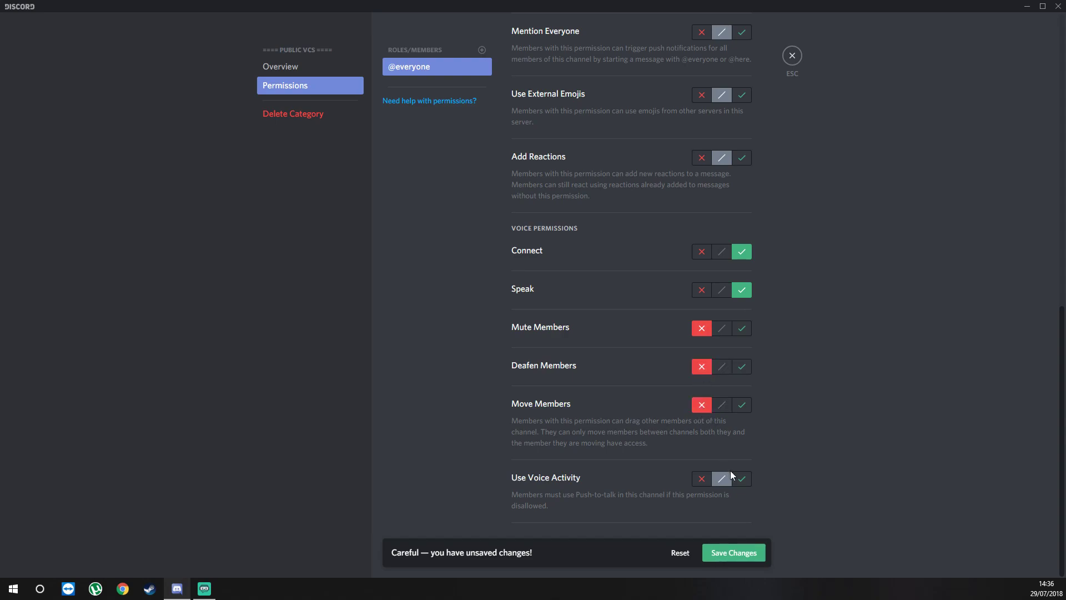
pyautogui.click(742, 480)
pyautogui.click(745, 561)
pyautogui.scroll(9, 694, 416)
pyautogui.scroll(2, 694, 422)
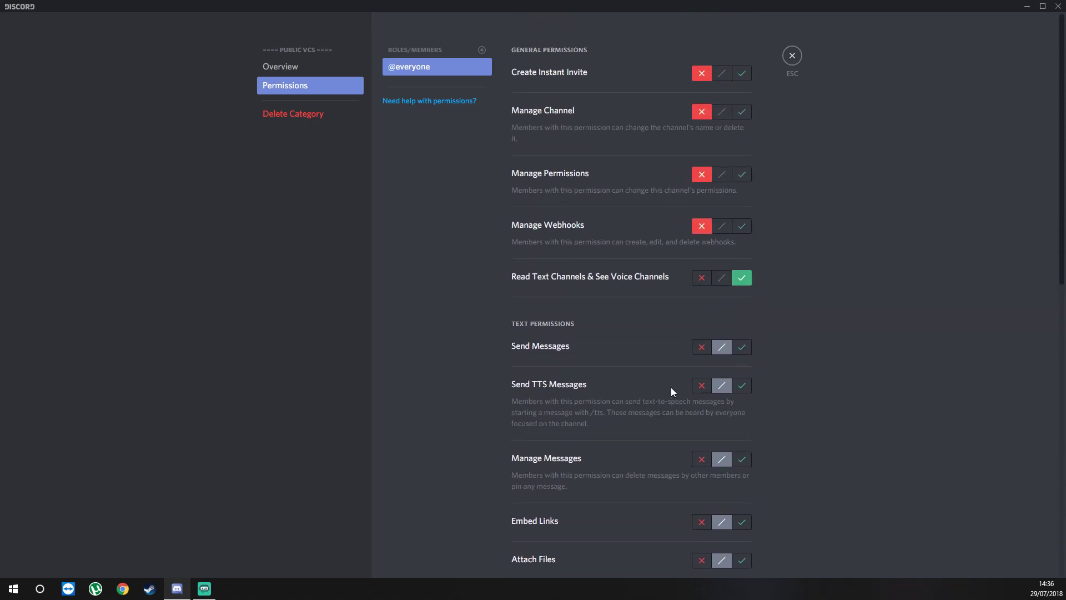
pyautogui.scroll(-2, 671, 389)
pyautogui.click(701, 236)
pyautogui.click(701, 275)
pyautogui.scroll(-3, 698, 358)
pyautogui.click(702, 183)
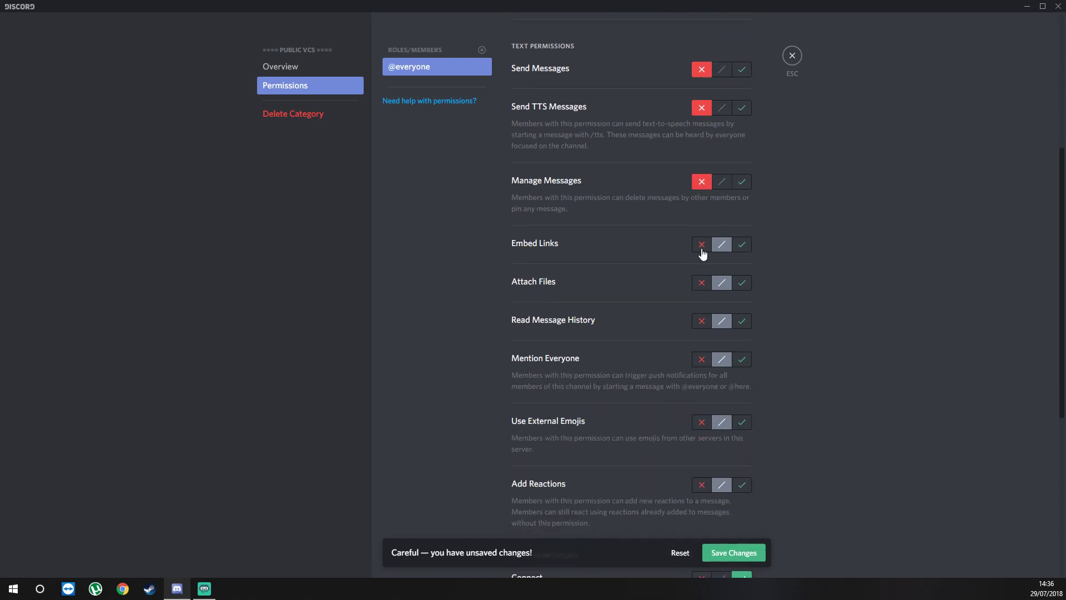
pyautogui.click(701, 244)
pyautogui.click(702, 282)
pyautogui.click(702, 321)
pyautogui.click(701, 360)
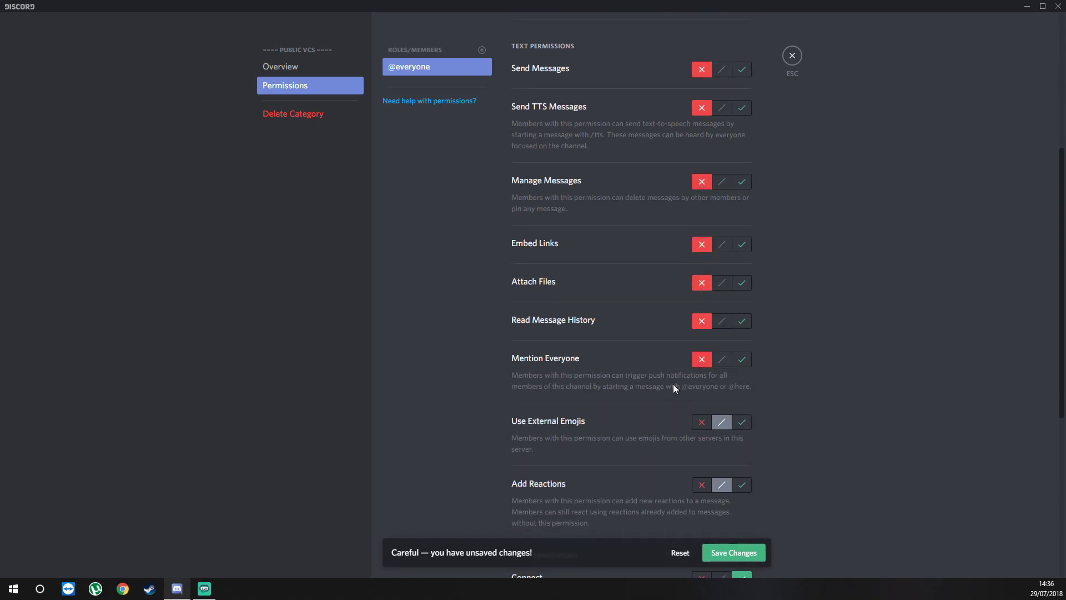
pyautogui.scroll(-3, 702, 311)
pyautogui.click(701, 256)
pyautogui.click(701, 322)
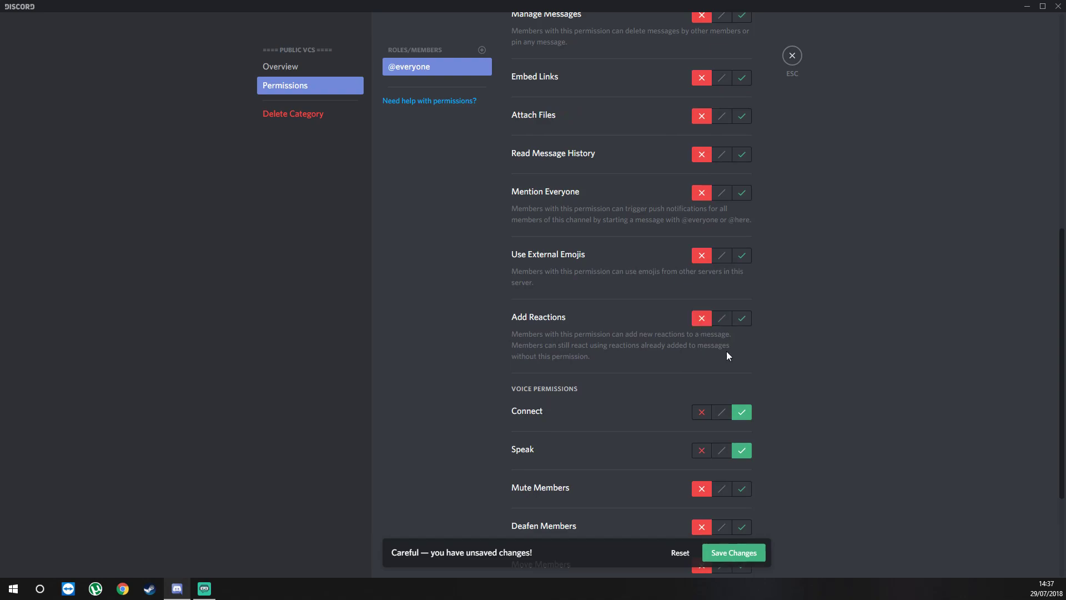
pyautogui.click(733, 552)
# Add the Global Admins role to the Public VCs category permissions and allow it all voice permissions.
pyautogui.click(481, 51)
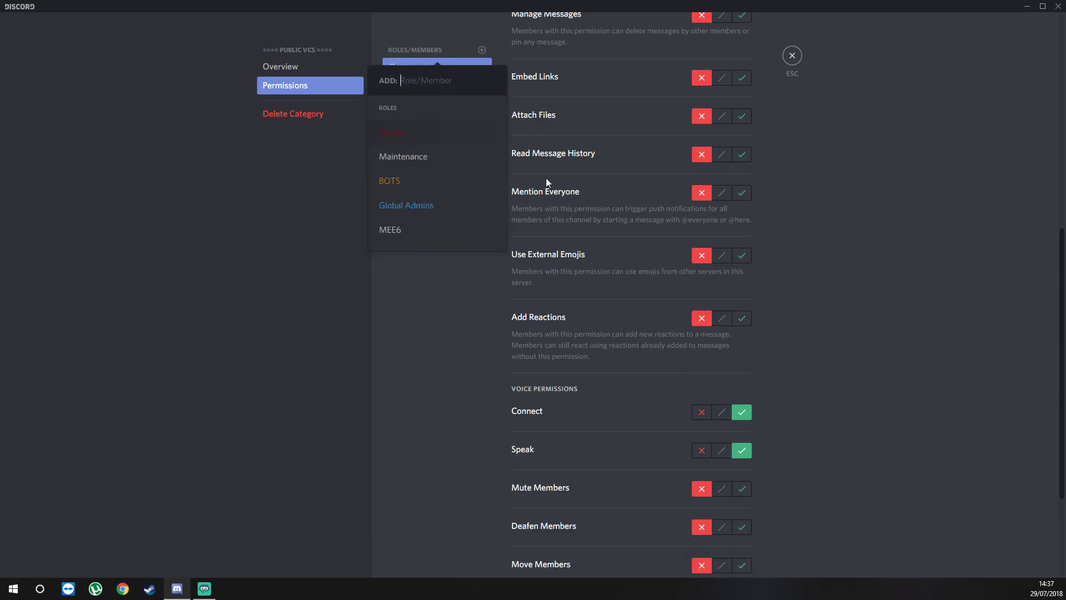
pyautogui.click(432, 209)
pyautogui.scroll(-3, 741, 270)
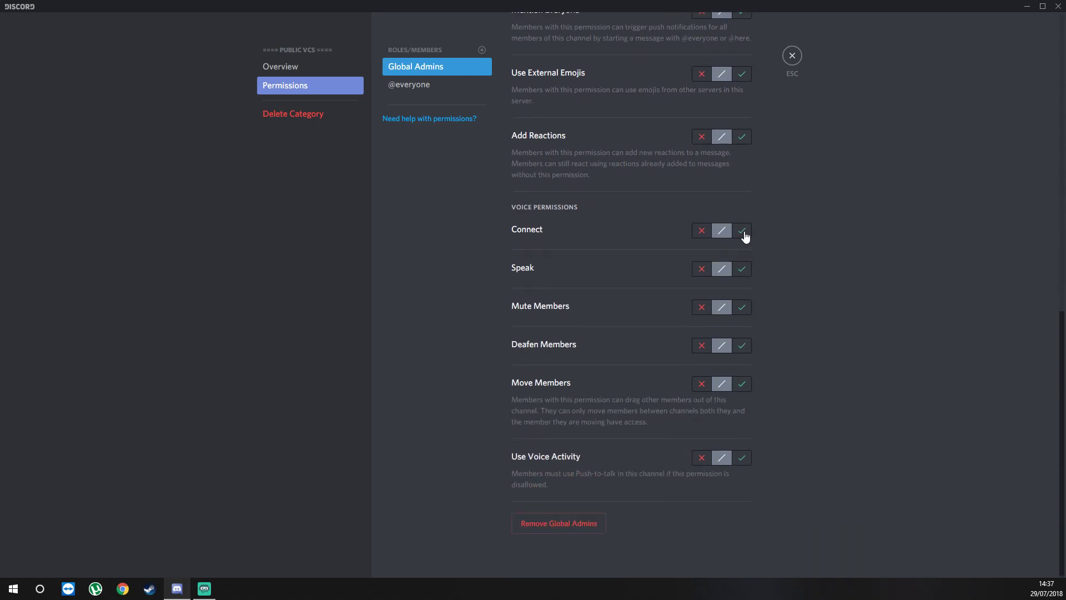
pyautogui.click(743, 232)
pyautogui.click(742, 270)
pyautogui.click(742, 308)
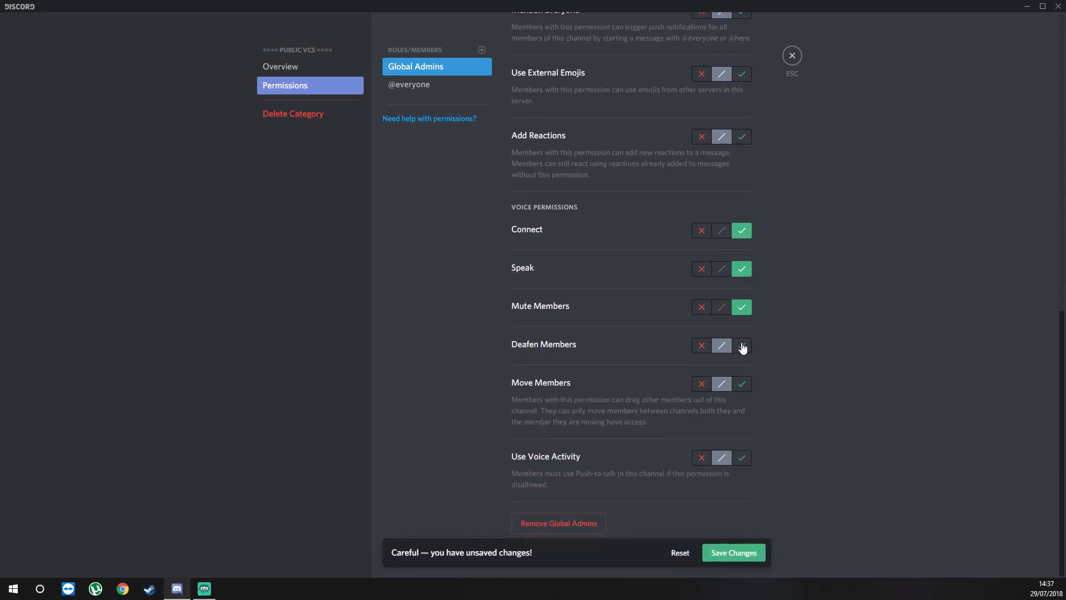
pyautogui.click(743, 385)
pyautogui.click(743, 456)
# Deny Global Admins all text permissions in the Public VCs category, from Add Reactions up to Send Messages.
pyautogui.scroll(4, 733, 399)
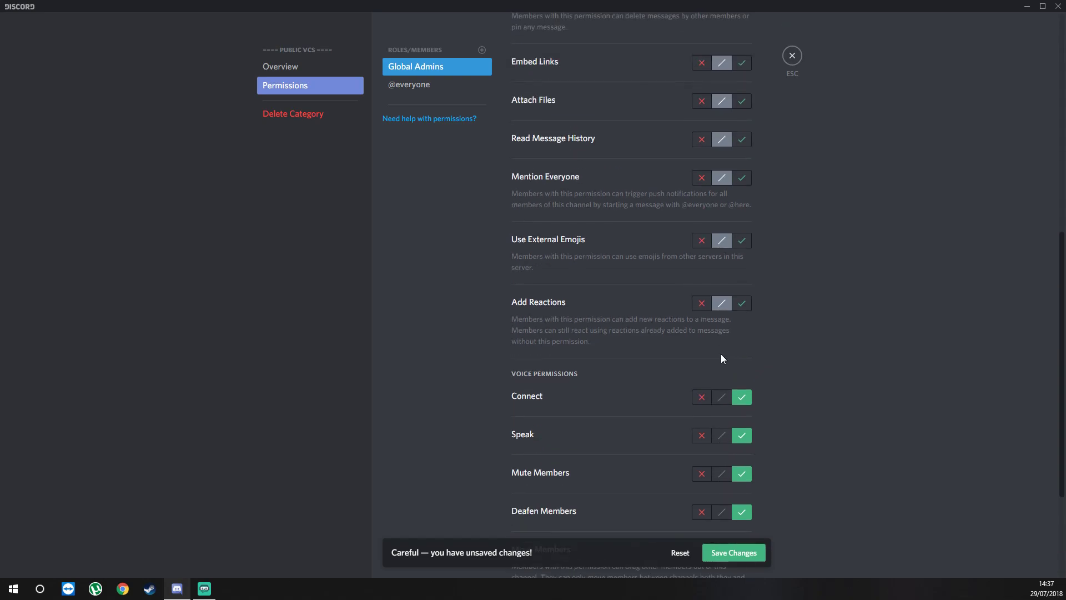
pyautogui.click(708, 360)
pyautogui.click(703, 296)
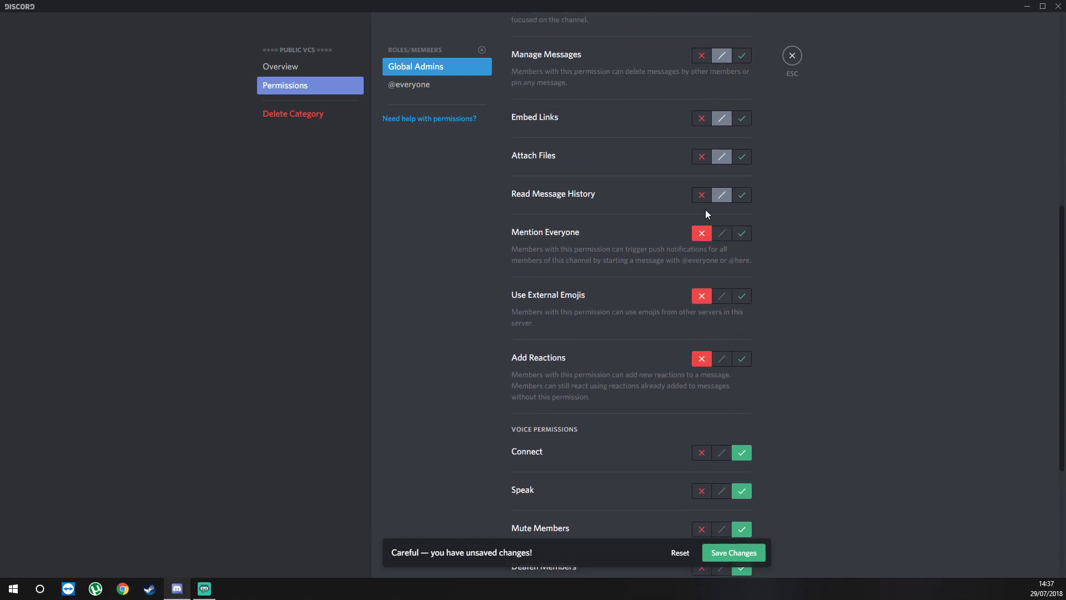
pyautogui.click(702, 157)
pyautogui.click(702, 118)
pyautogui.scroll(5, 700, 172)
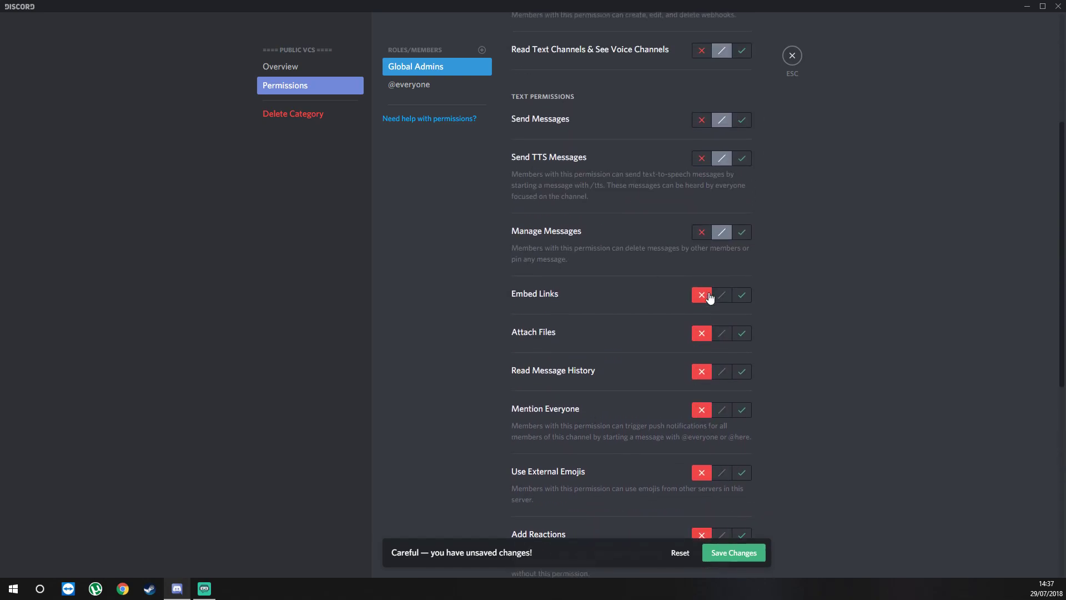
pyautogui.click(703, 334)
pyautogui.click(703, 261)
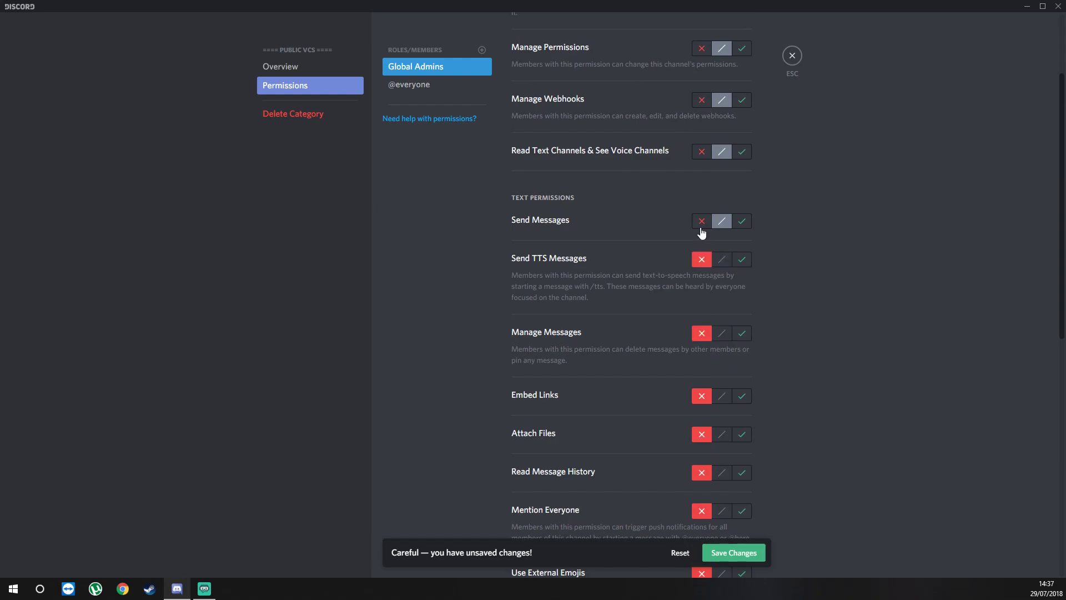
pyautogui.click(702, 222)
# Allow Global Admins Read Text Channels & See Voice Channels, deny their other general permissions, save, and close the category settings.
pyautogui.click(741, 153)
pyautogui.scroll(2, 688, 255)
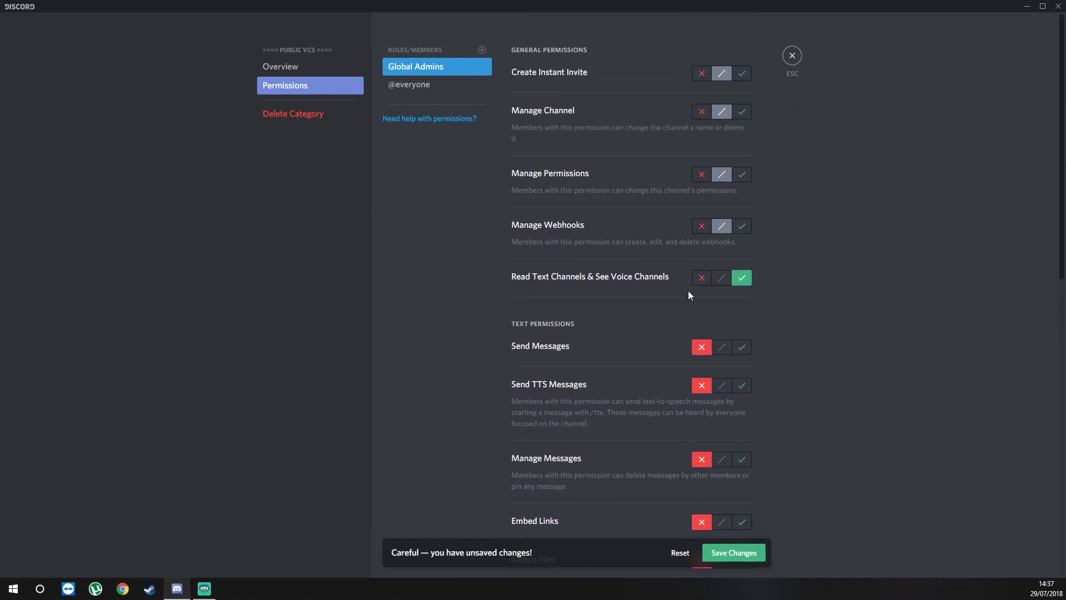
pyautogui.click(702, 227)
pyautogui.click(703, 175)
pyautogui.click(701, 73)
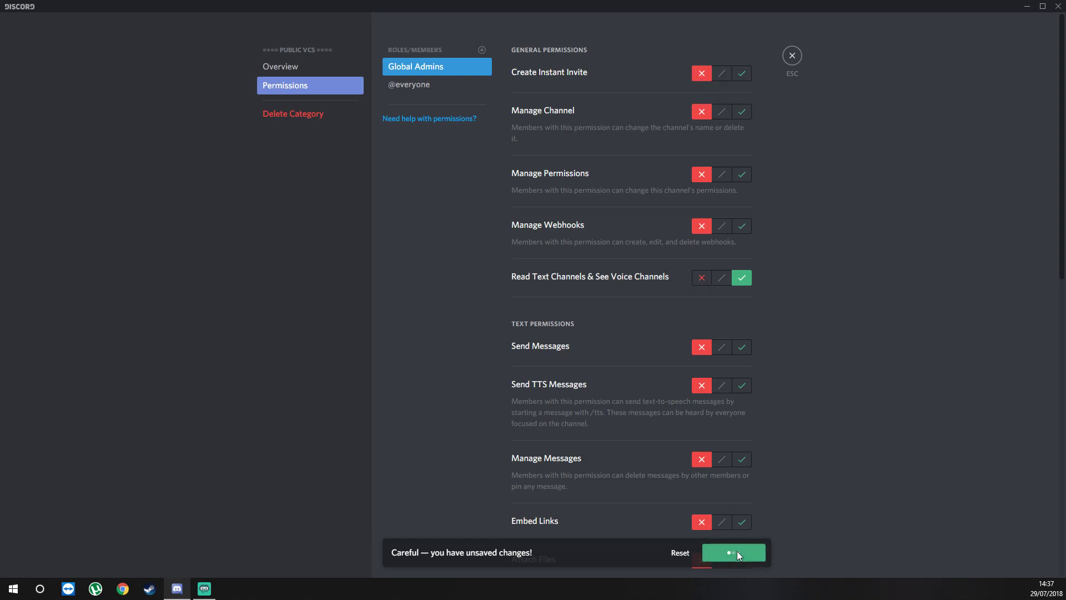
pyautogui.click(793, 56)
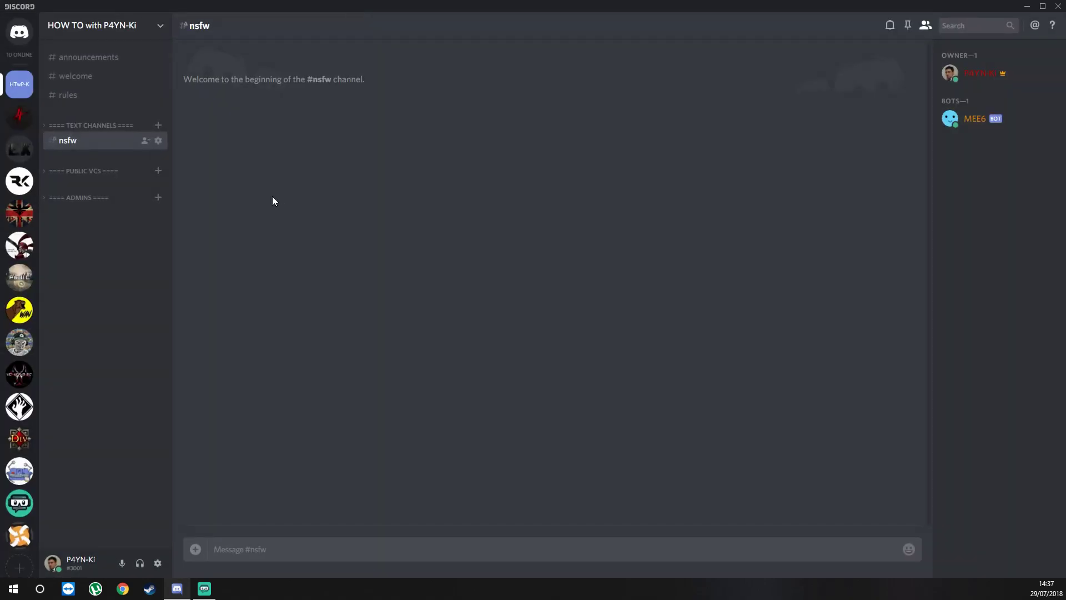
# Create a voice channel named "Public VC #1" in the Public VCs category.
pyautogui.click(66, 172)
pyautogui.click(158, 170)
pyautogui.click(461, 300)
pyautogui.click(472, 224)
pyautogui.write('Pu')
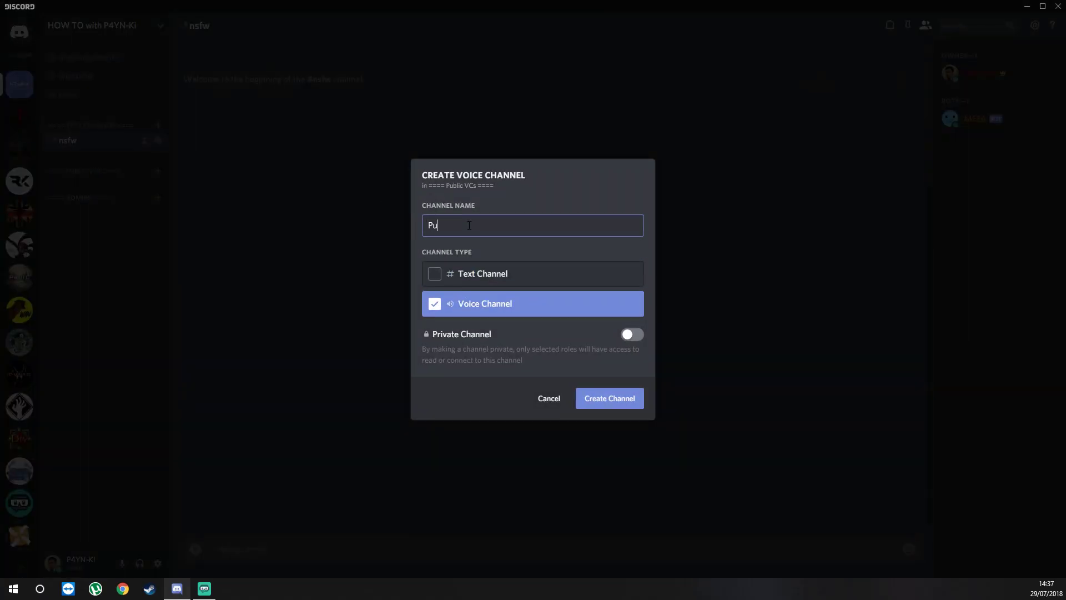
pyautogui.write('blic VC #1')
pyautogui.press('Return')
# Create a voice channel named "Public VC #2" in the Public VCs category.
pyautogui.click(159, 170)
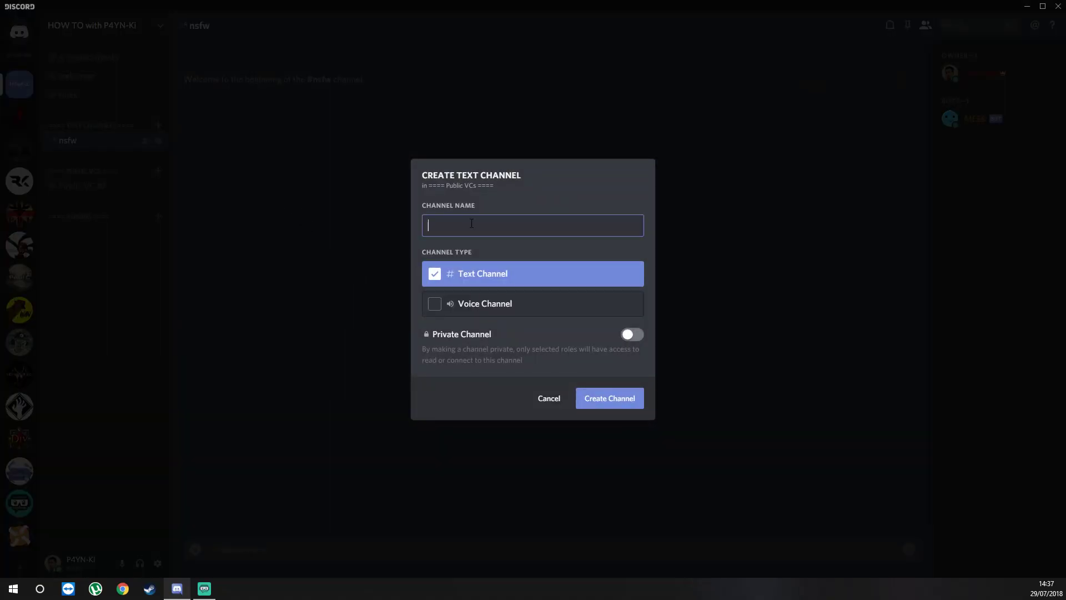
pyautogui.click(490, 300)
pyautogui.write('Public VC #')
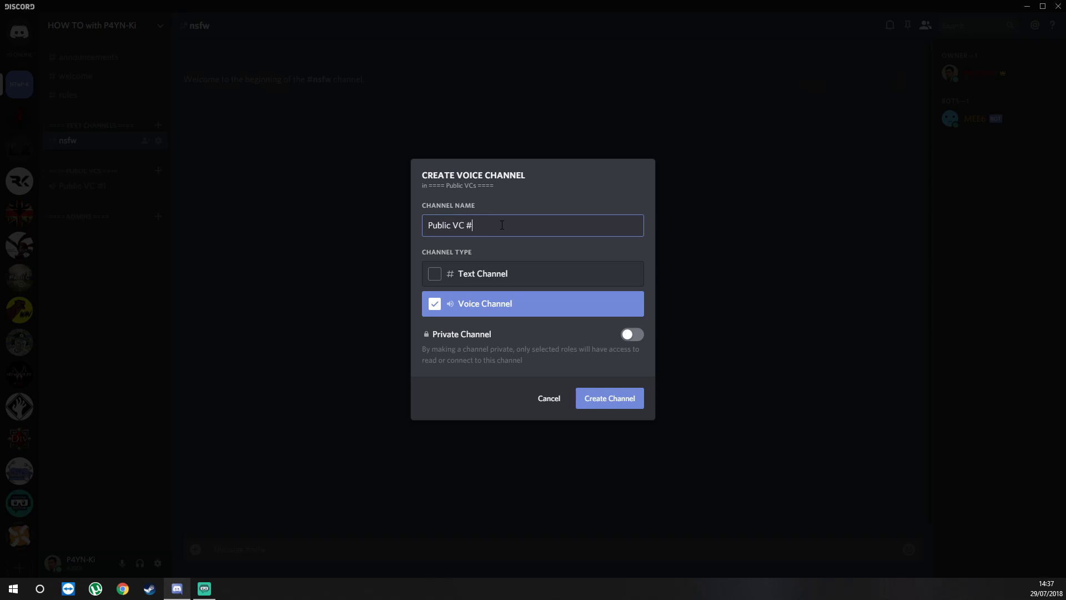
pyautogui.write('2')
pyautogui.press('Return')
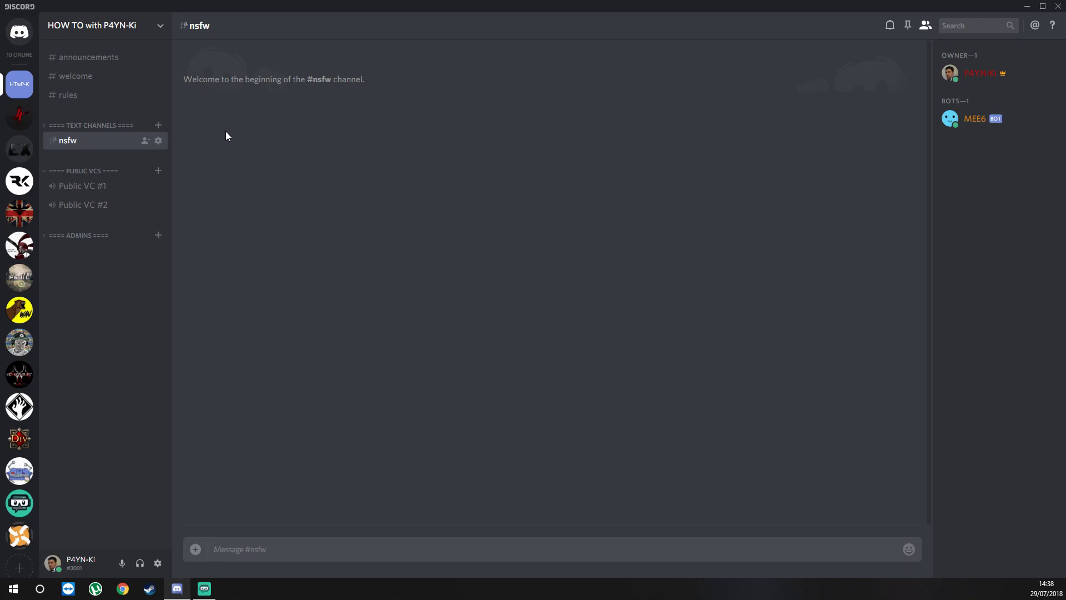
# Create a voice channel named "PPT VC #1" in the Public VCs category.
pyautogui.click(158, 171)
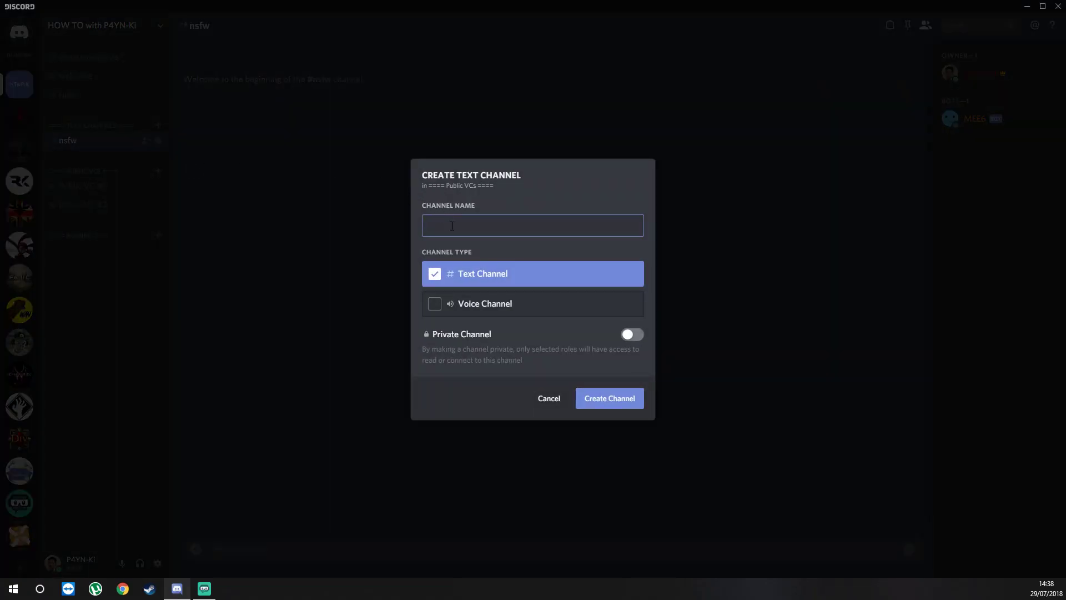
pyautogui.click(445, 309)
pyautogui.click(487, 222)
pyautogui.write('PP')
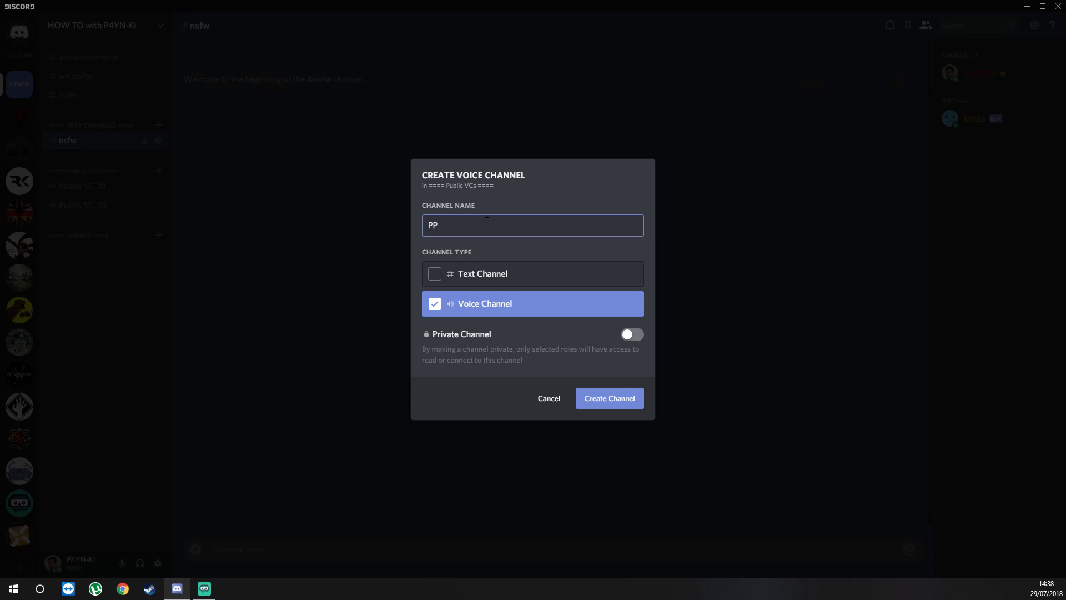
pyautogui.write('T VC#')
pyautogui.press('BackSpace')
pyautogui.write('#1')
pyautogui.press('Return')
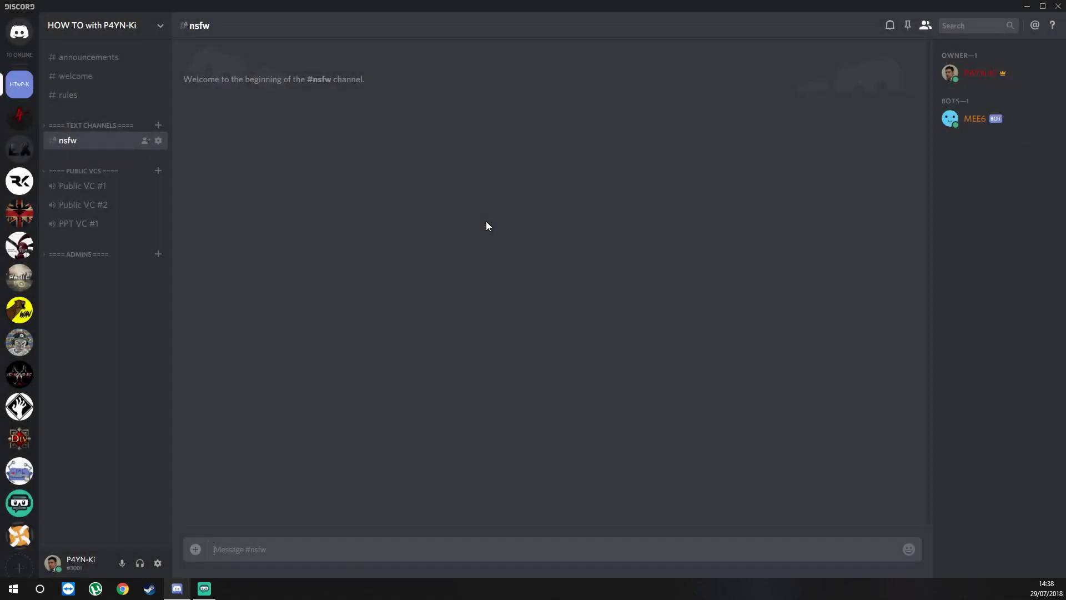
pyautogui.rightClick(79, 226)
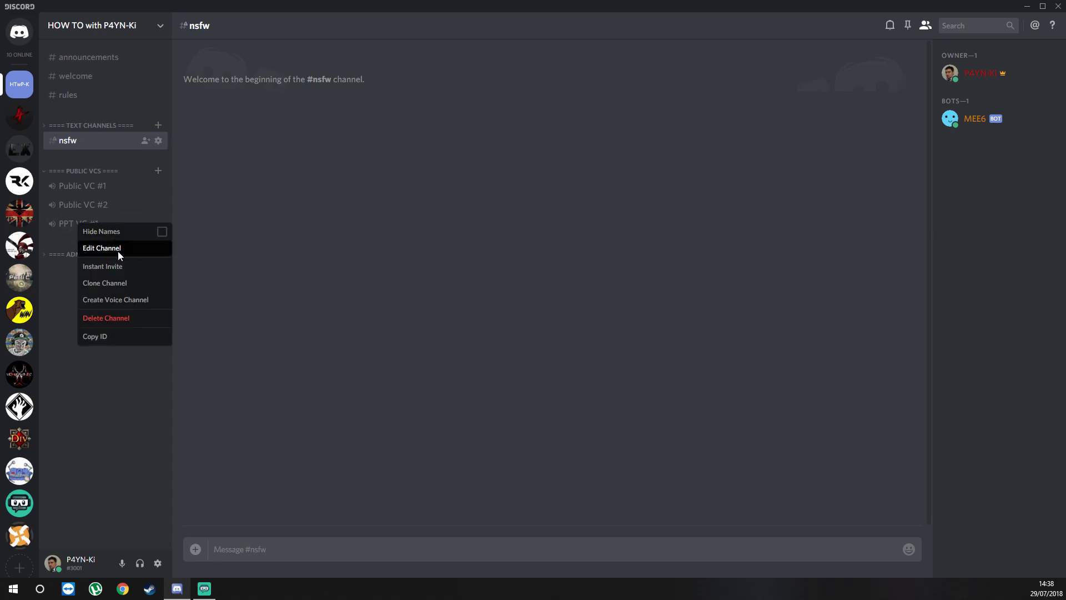
pyautogui.click(119, 249)
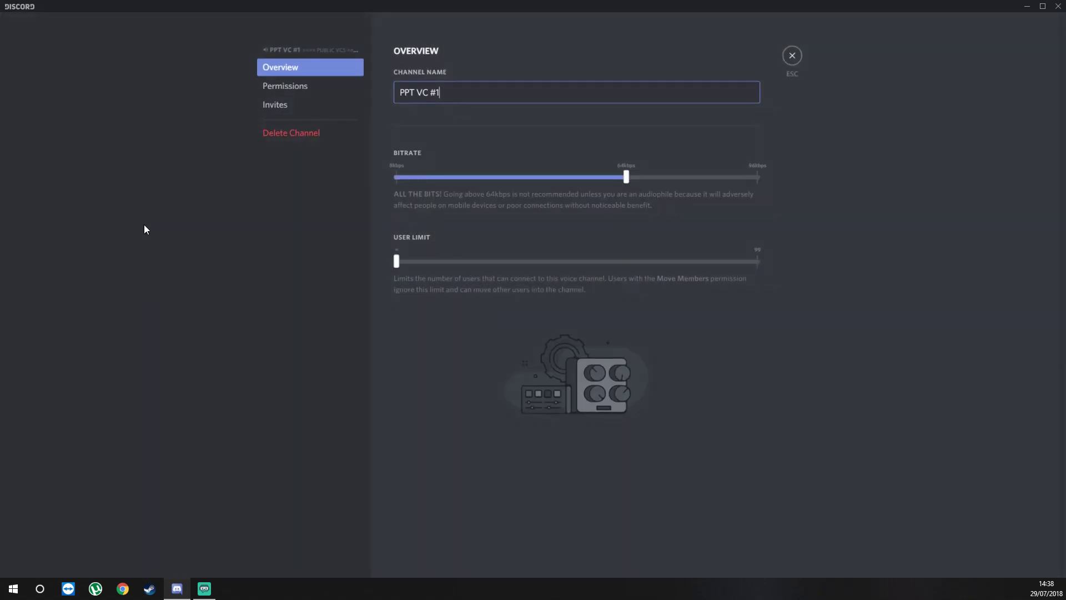
pyautogui.click(294, 93)
pyautogui.scroll(-3, 638, 352)
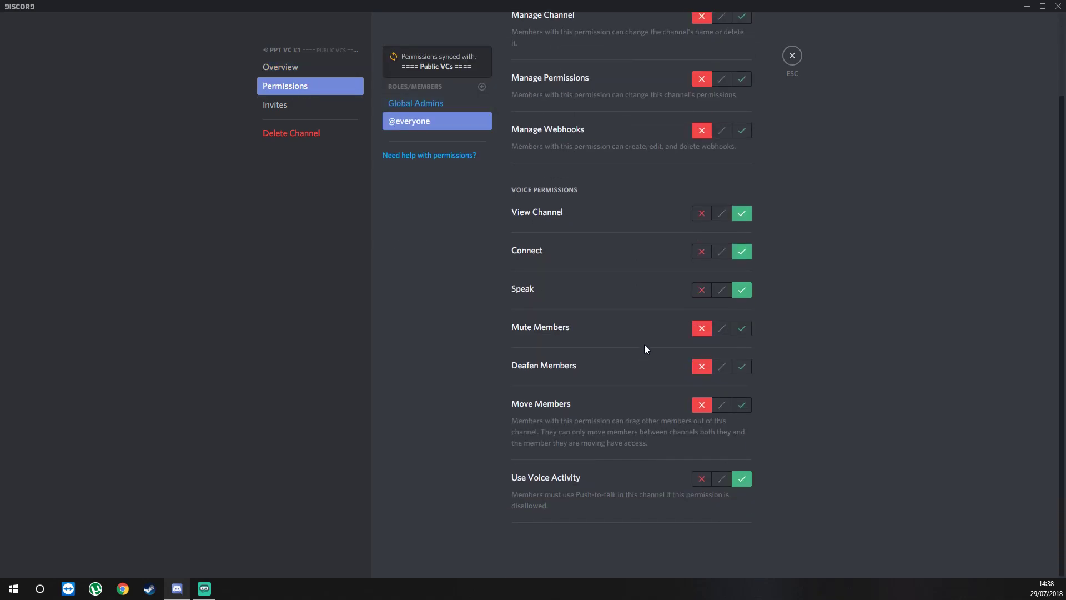
pyautogui.click(702, 480)
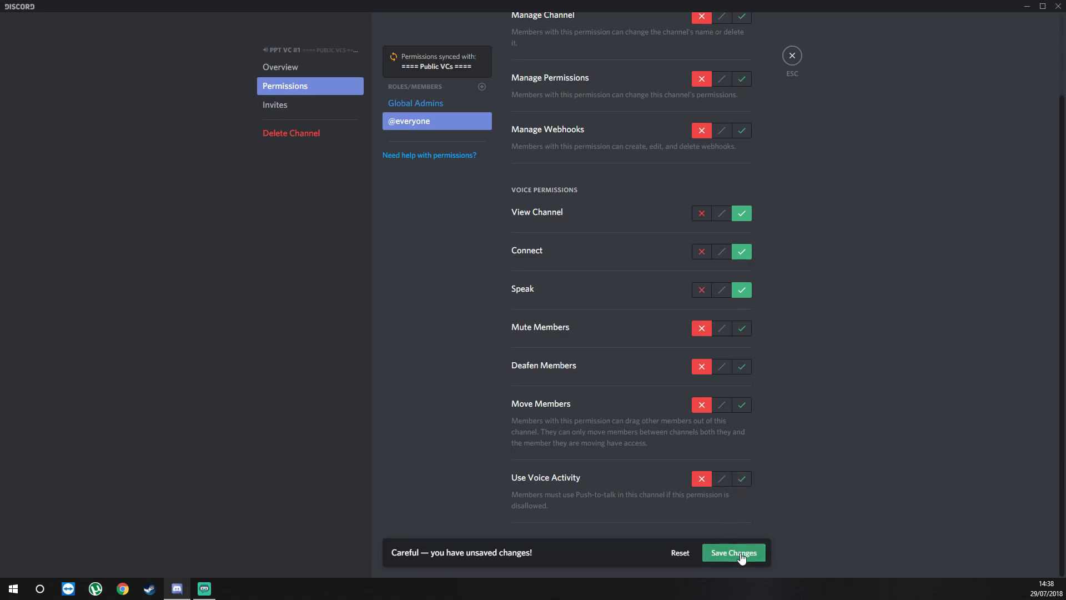
pyautogui.click(740, 554)
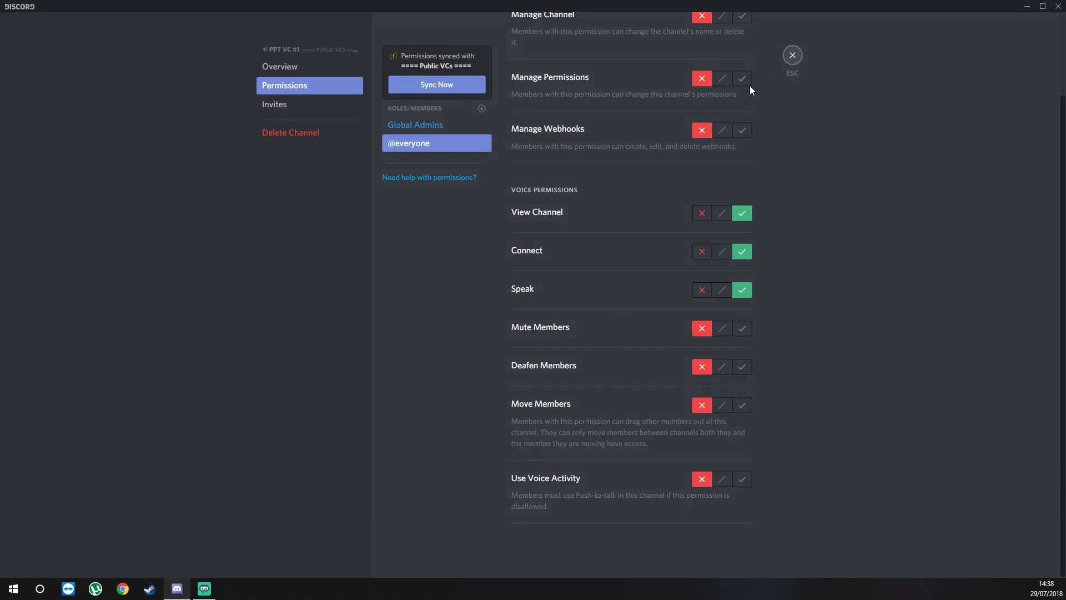
pyautogui.click(792, 56)
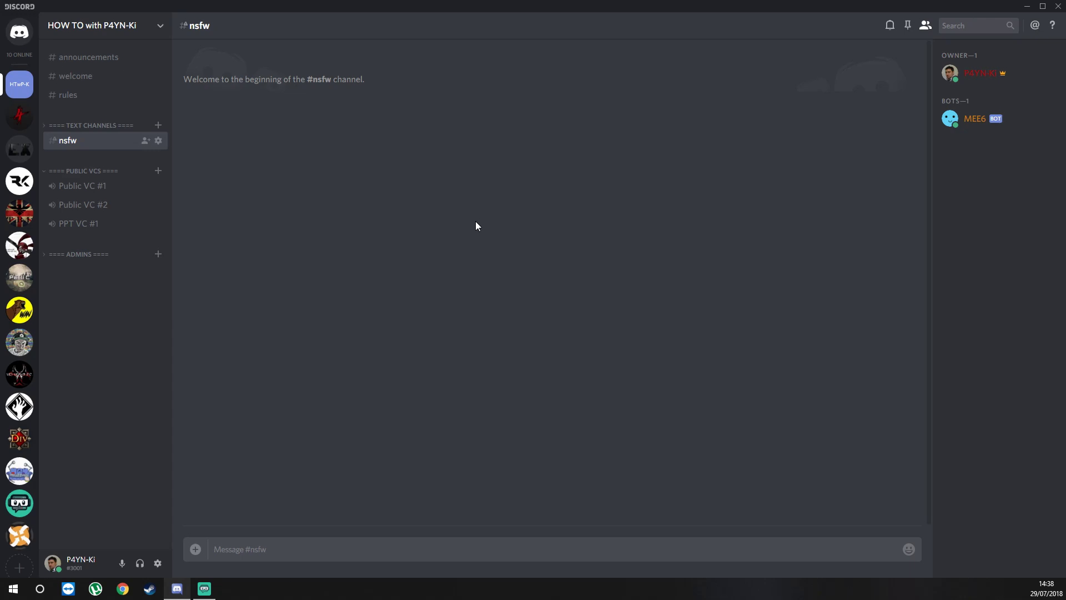
# Collapse the Public VCs category and create a voice channel named "AFK" outside any category.
pyautogui.click(105, 173)
pyautogui.rightClick(100, 293)
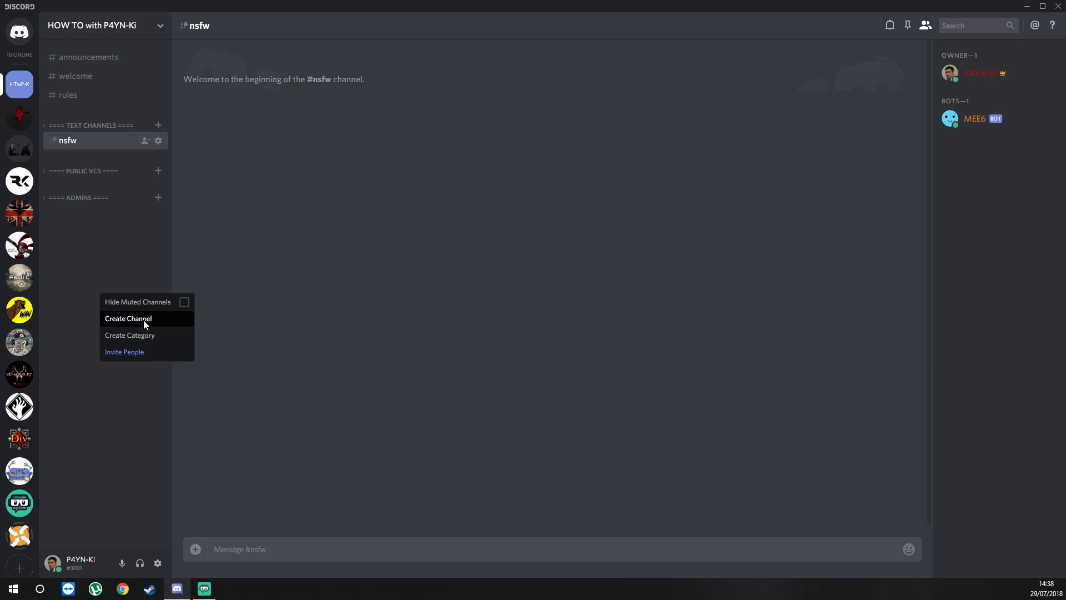
pyautogui.click(143, 320)
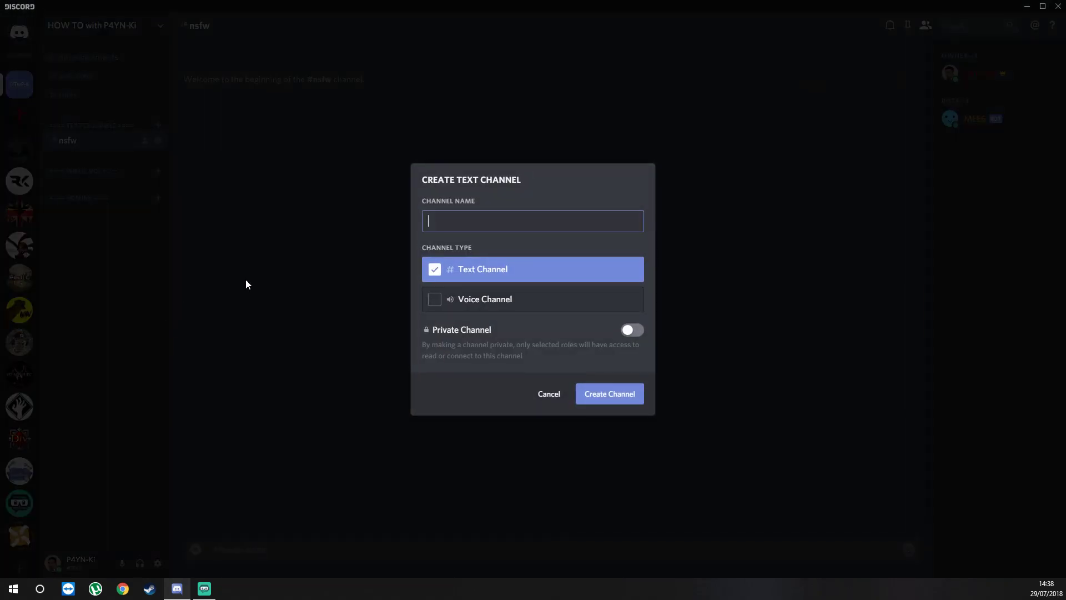
pyautogui.click(495, 304)
pyautogui.click(499, 220)
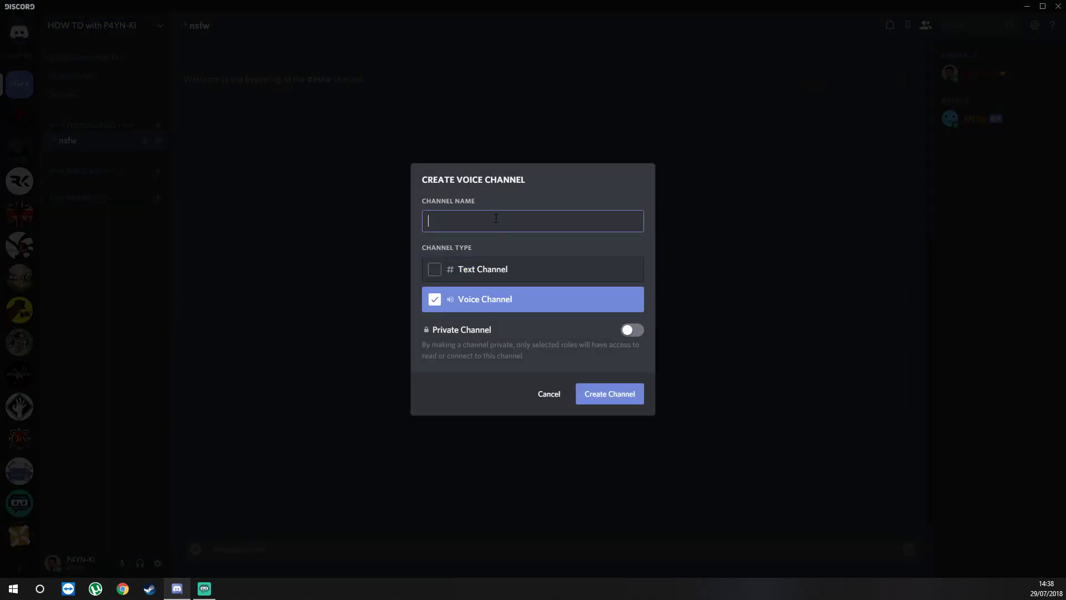
pyautogui.write('afk')
pyautogui.press('BackSpace')
pyautogui.press('BackSpace')
pyautogui.press('BackSpace')
pyautogui.write('AFK')
pyautogui.press('Return')
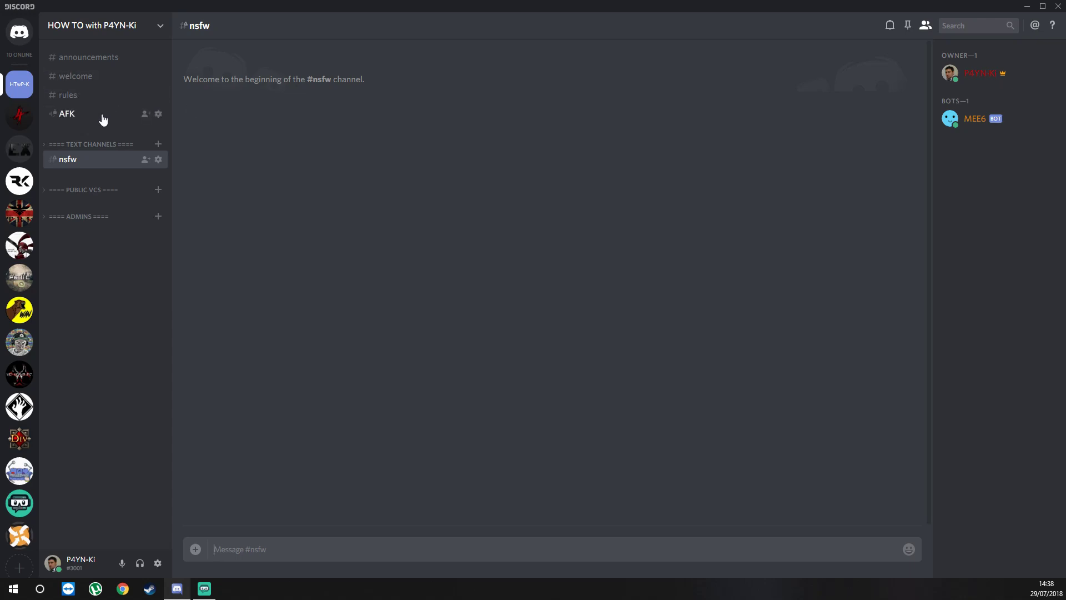
pyautogui.rightClick(80, 121)
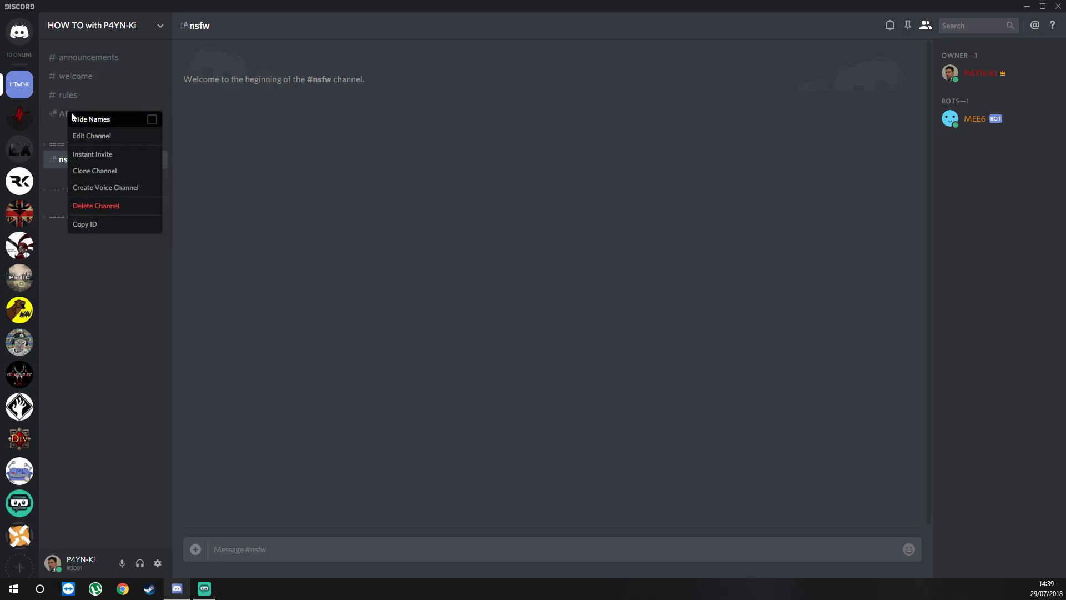
pyautogui.click(105, 144)
pyautogui.click(356, 86)
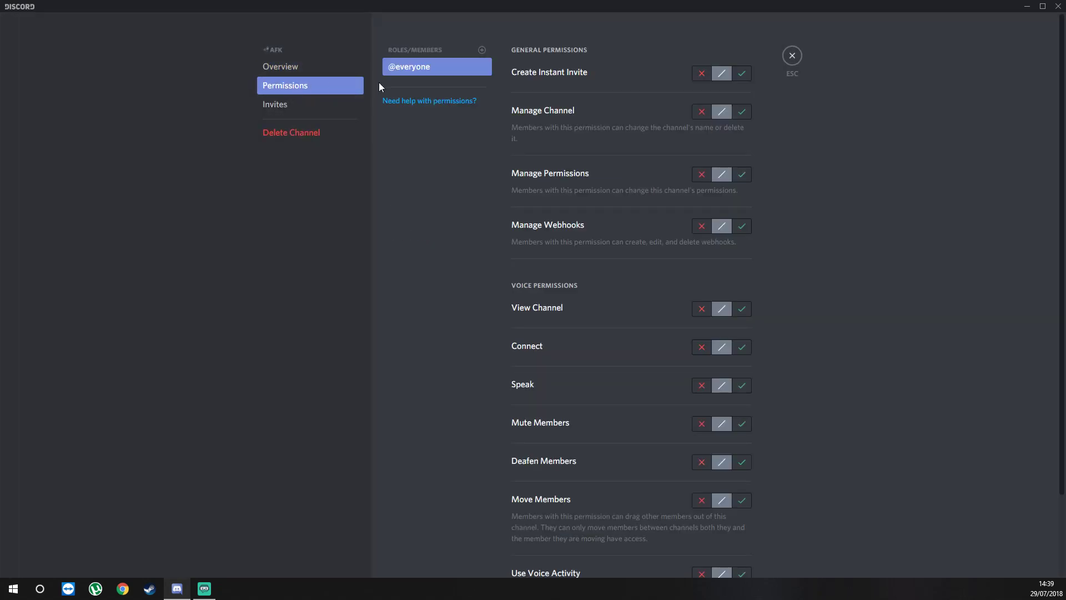
pyautogui.click(702, 73)
pyautogui.click(702, 111)
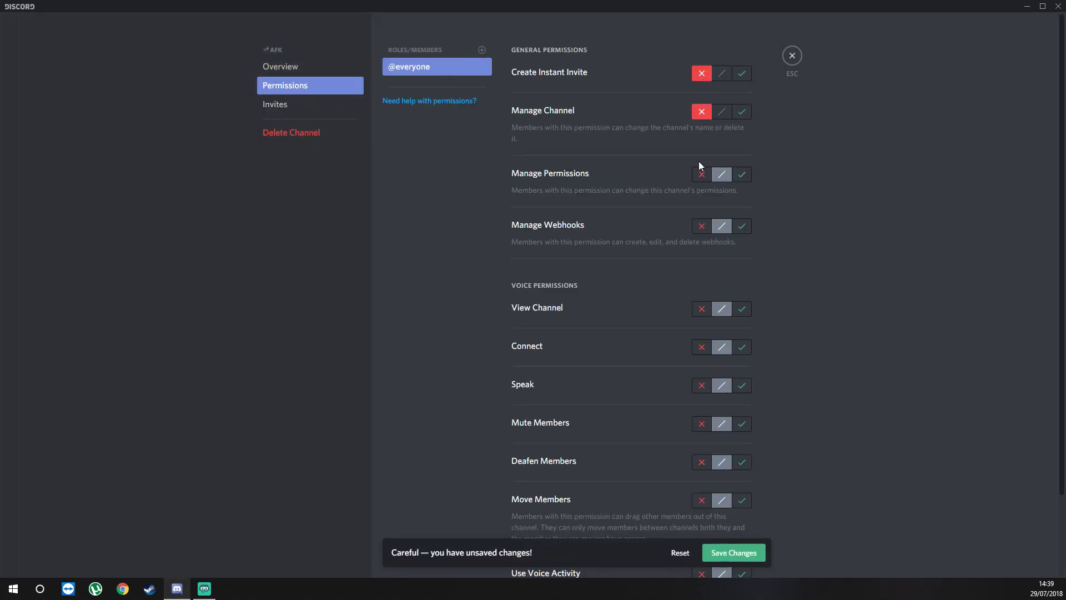
pyautogui.click(702, 175)
pyautogui.click(702, 226)
pyautogui.scroll(-3, 666, 244)
pyautogui.click(742, 213)
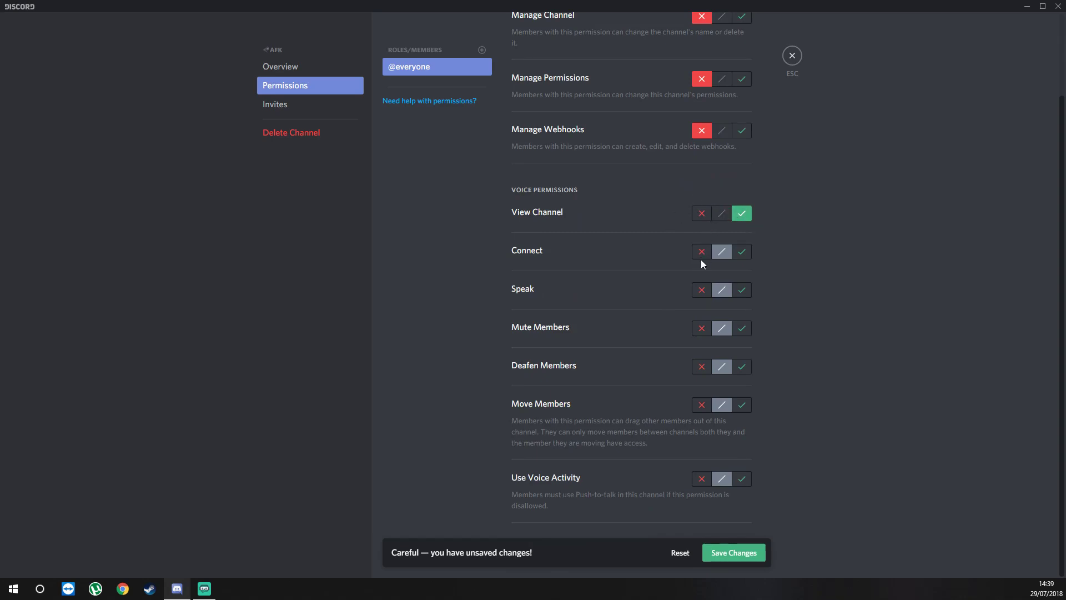
pyautogui.click(743, 252)
pyautogui.click(702, 329)
pyautogui.click(702, 366)
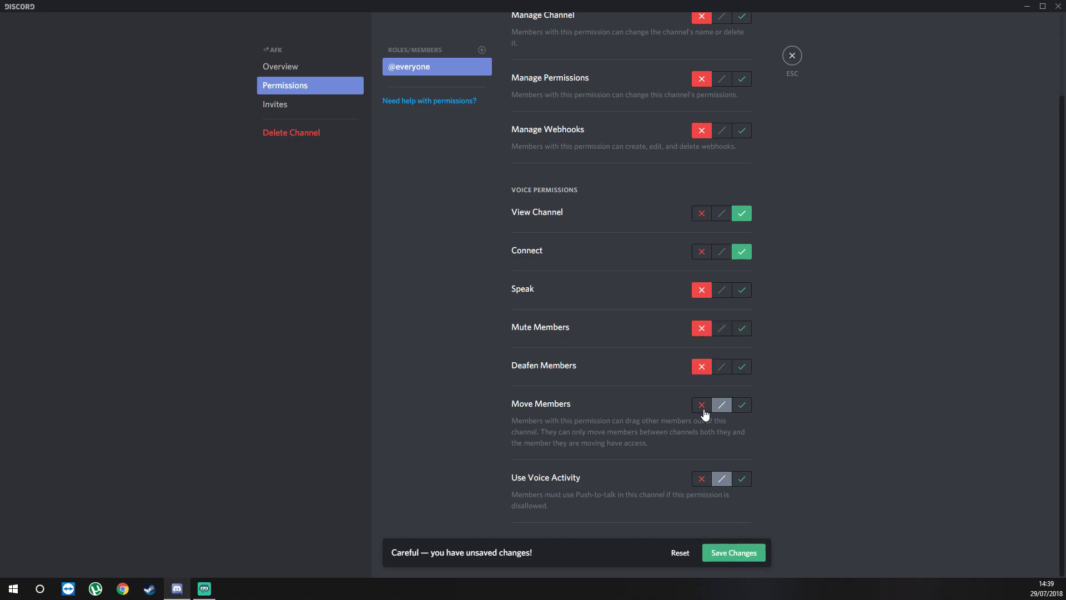
pyautogui.click(702, 405)
pyautogui.click(701, 478)
pyautogui.click(744, 553)
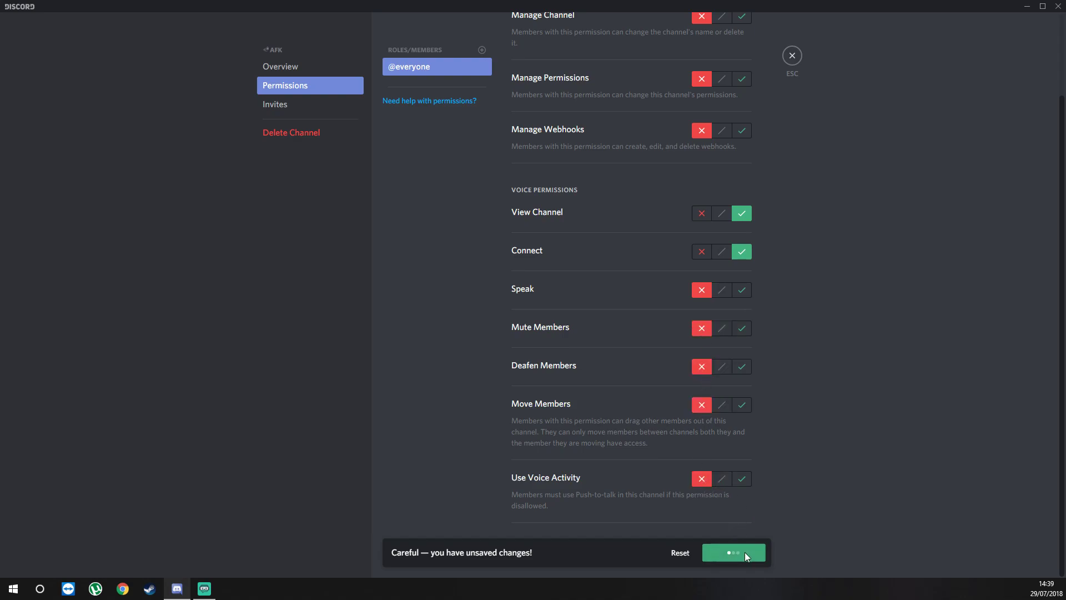
pyautogui.scroll(3, 731, 461)
pyautogui.scroll(-3, 735, 454)
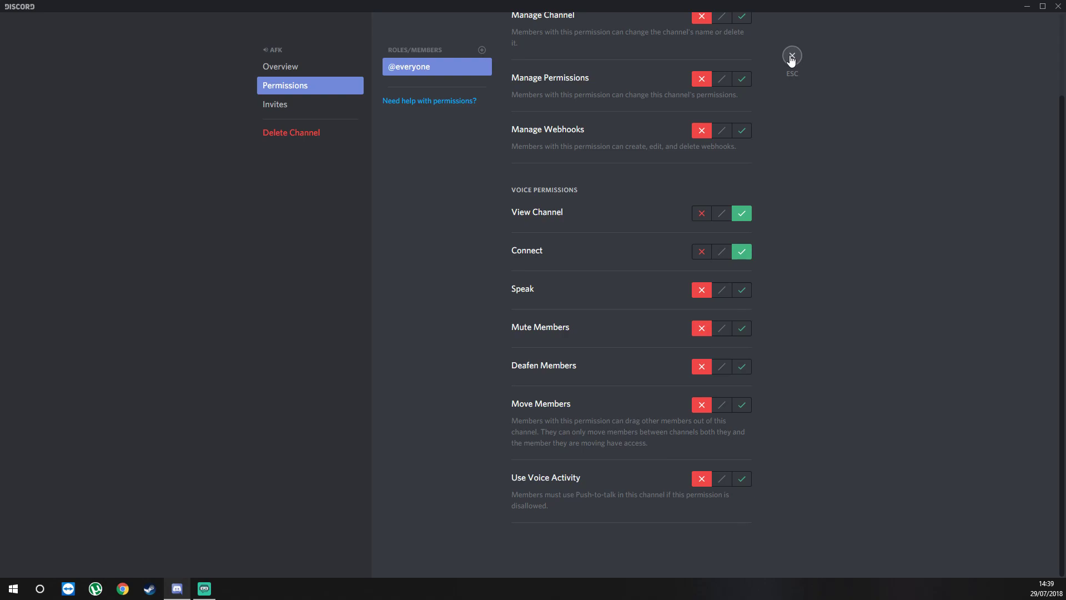
# Add the Global Admins role to the AFK channel permissions and deny it all general permissions.
pyautogui.click(482, 50)
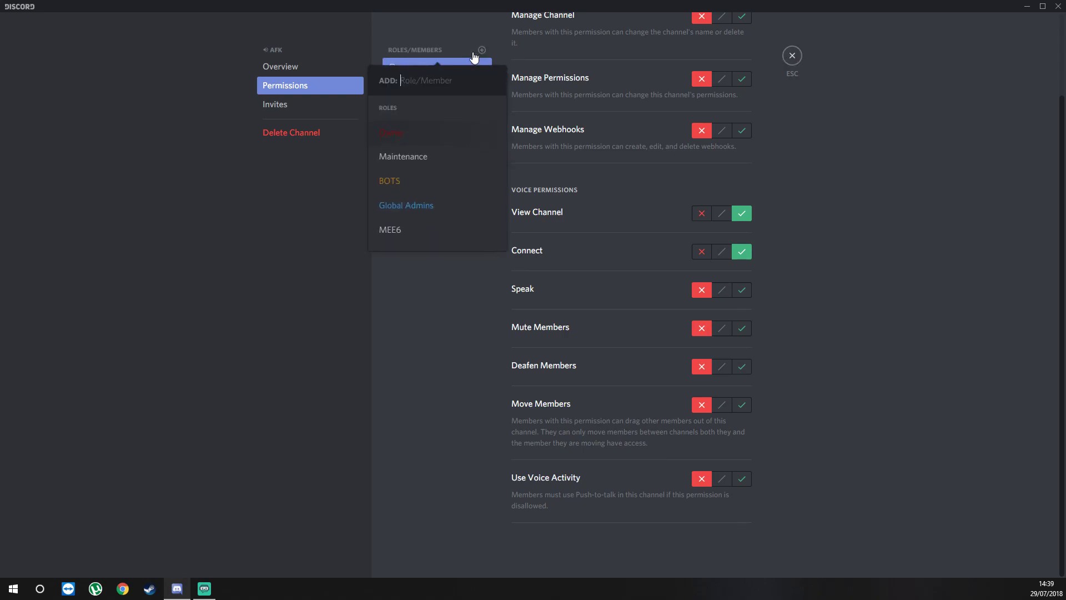
pyautogui.click(432, 206)
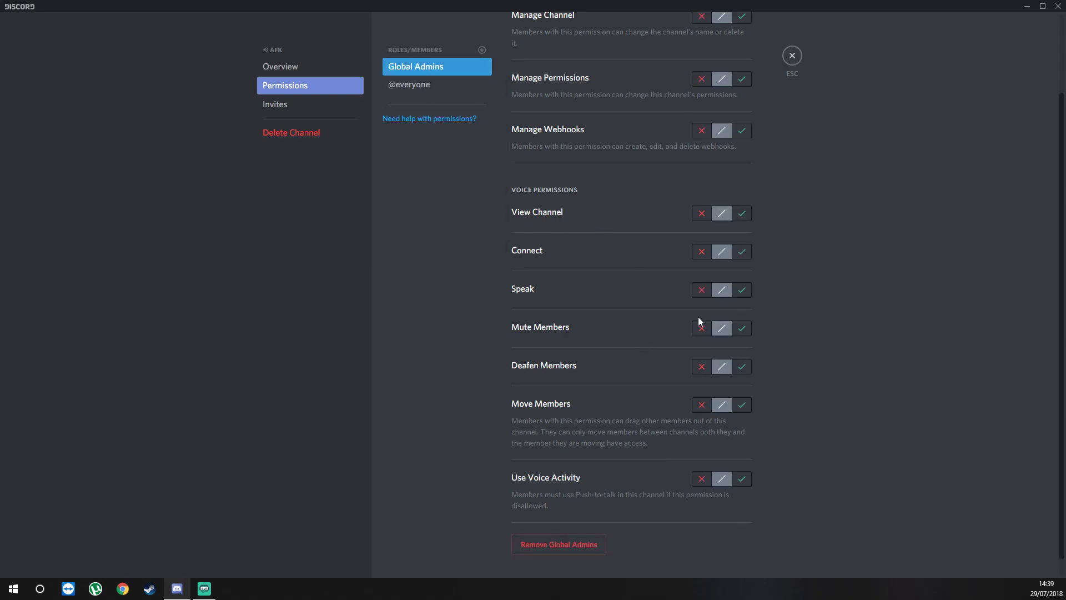
pyautogui.scroll(2, 689, 344)
pyautogui.click(702, 74)
pyautogui.click(700, 112)
pyautogui.click(702, 174)
pyautogui.click(699, 228)
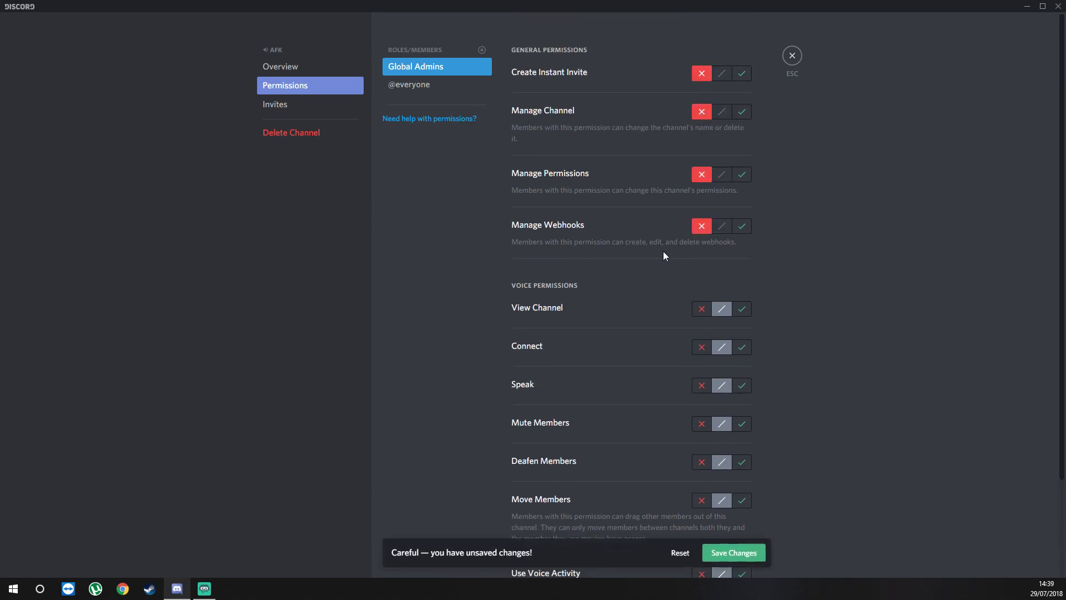
# Allow Global Admins View Channel, Connect and Move Members in the AFK channel, deny the other voice permissions, save, and close the channel settings.
pyautogui.scroll(-2, 694, 244)
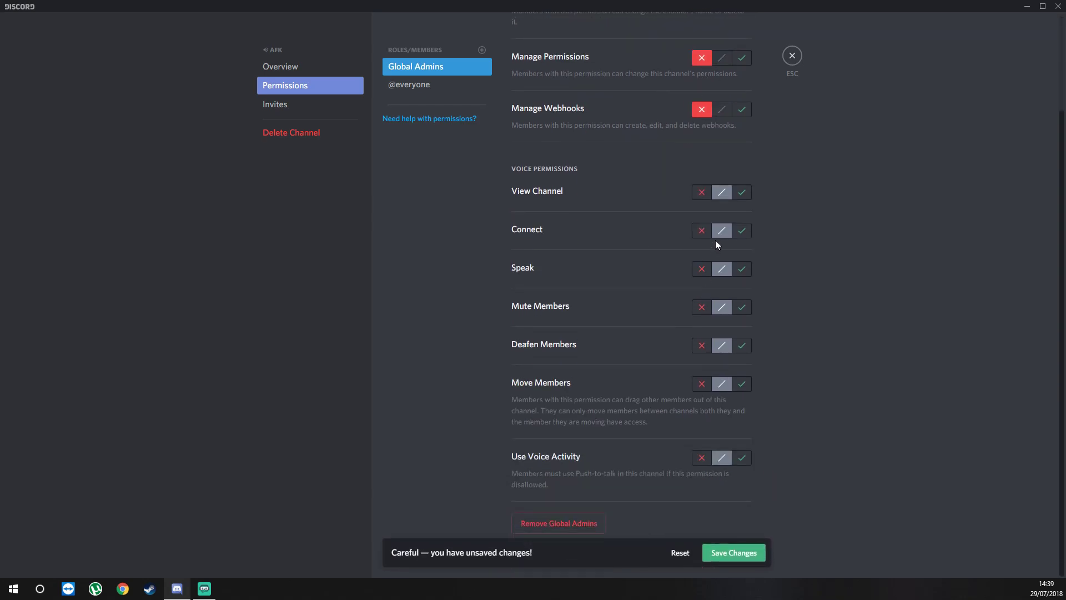
pyautogui.click(744, 234)
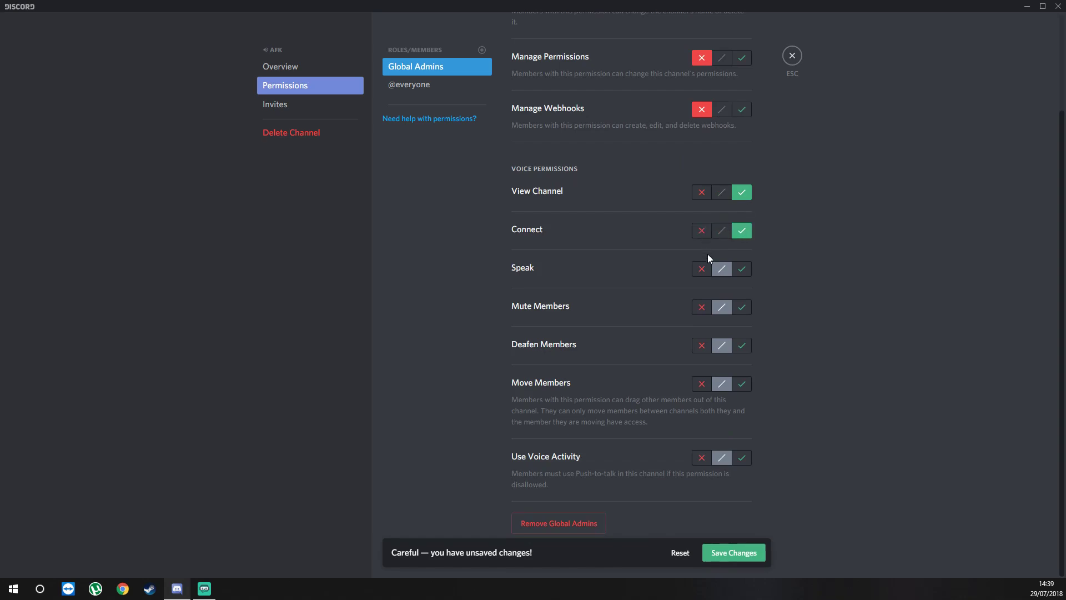
pyautogui.click(702, 309)
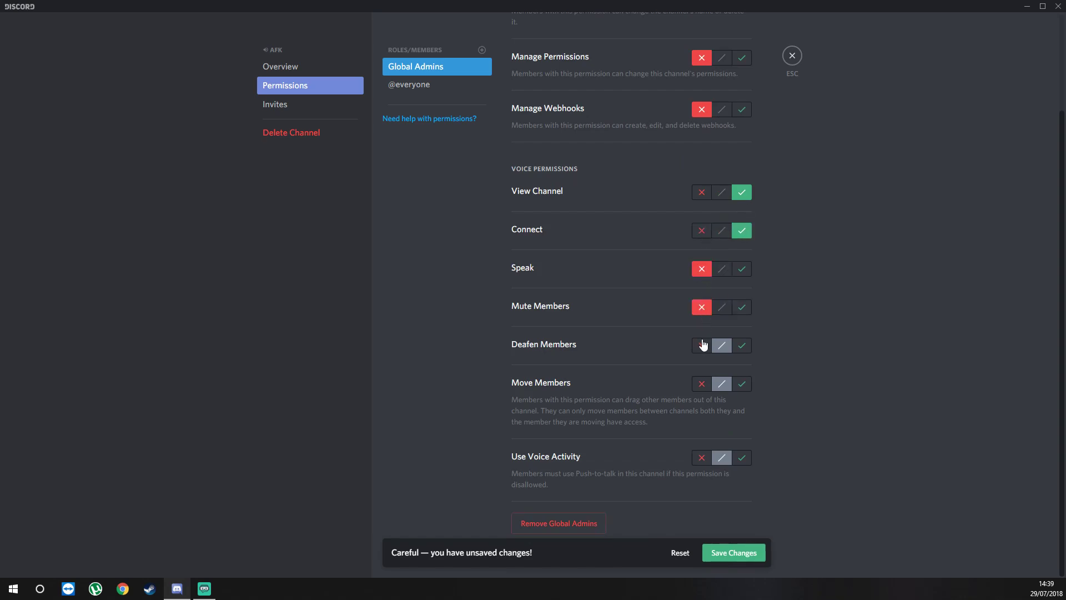
pyautogui.click(740, 387)
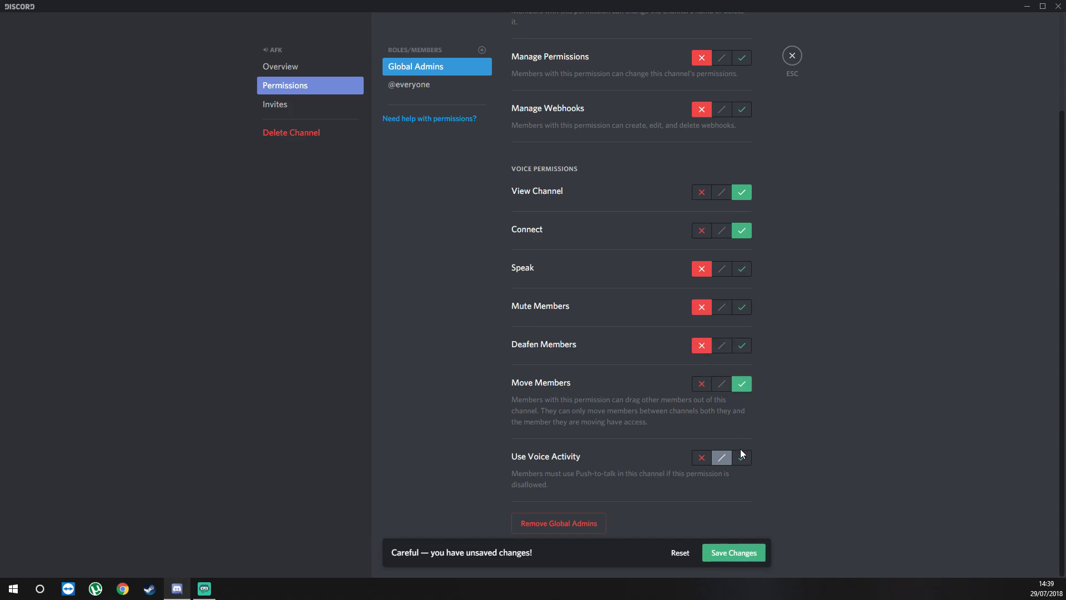
pyautogui.click(701, 459)
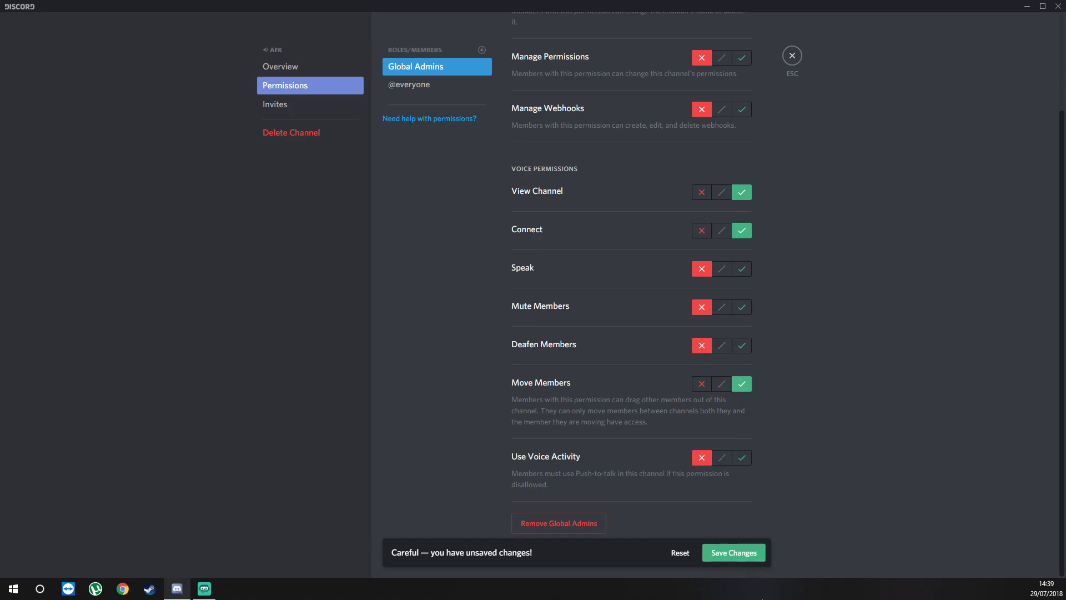
pyautogui.click(753, 557)
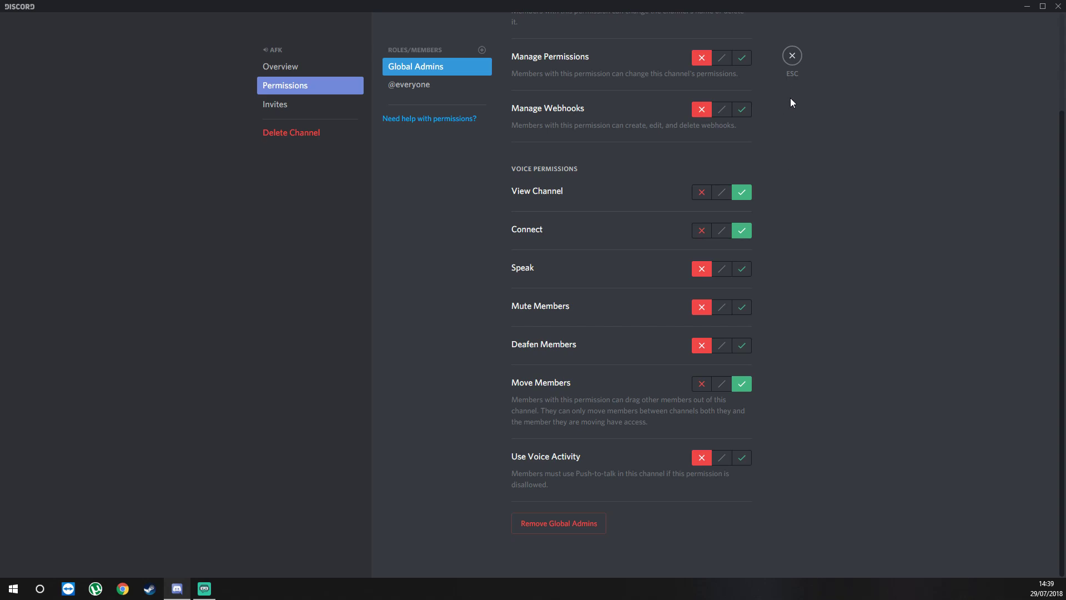
pyautogui.click(792, 56)
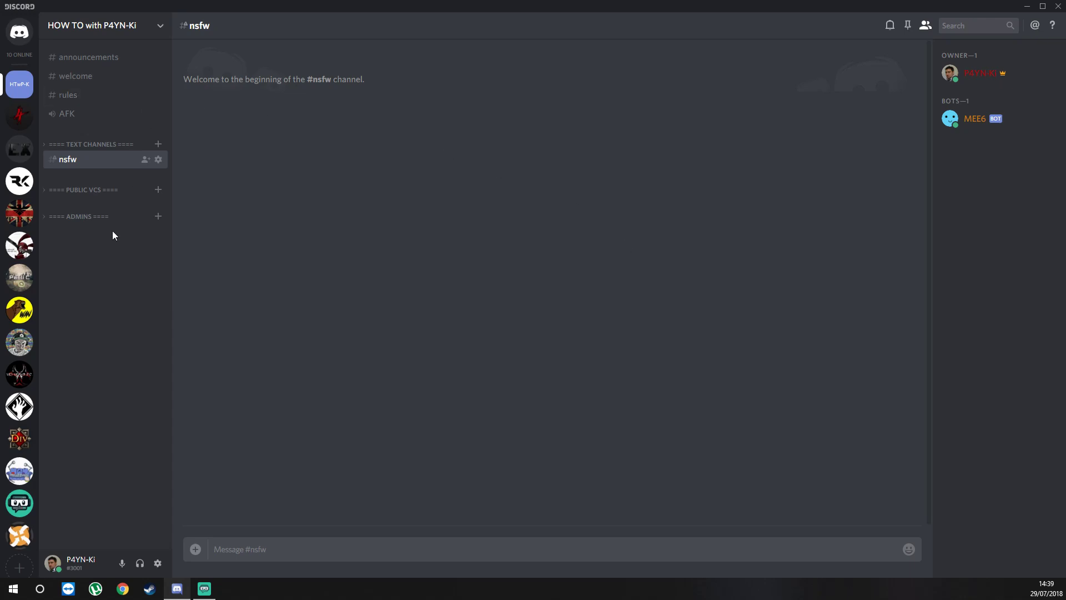
# Set the server's AFK channel to AFK with a 30-minute AFK timeout in the server overview settings and save.
pyautogui.click(99, 37)
pyautogui.click(118, 76)
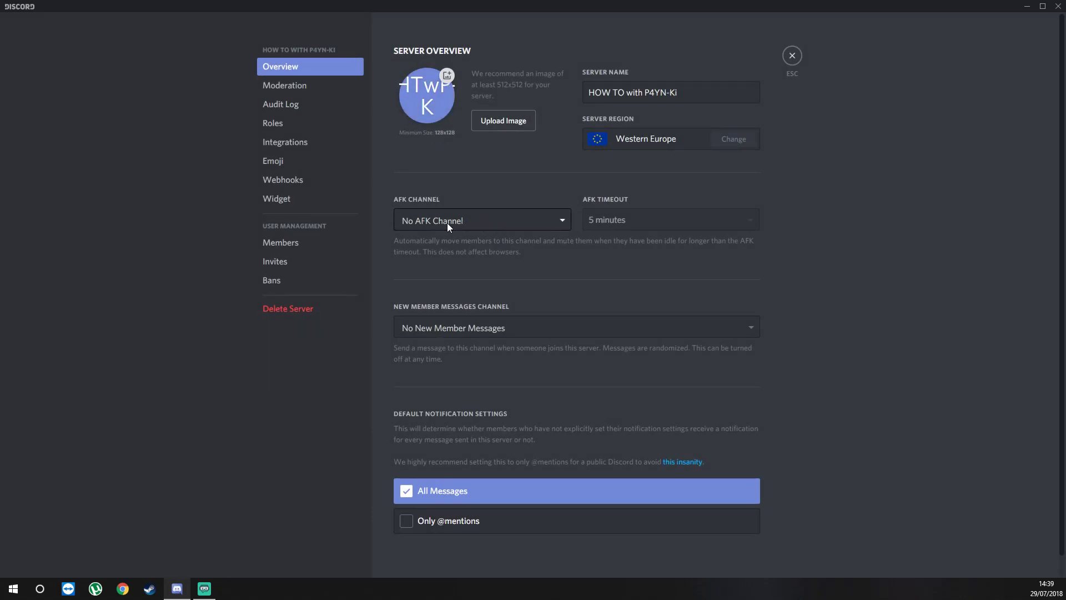
pyautogui.click(448, 222)
pyautogui.scroll(-1, 473, 306)
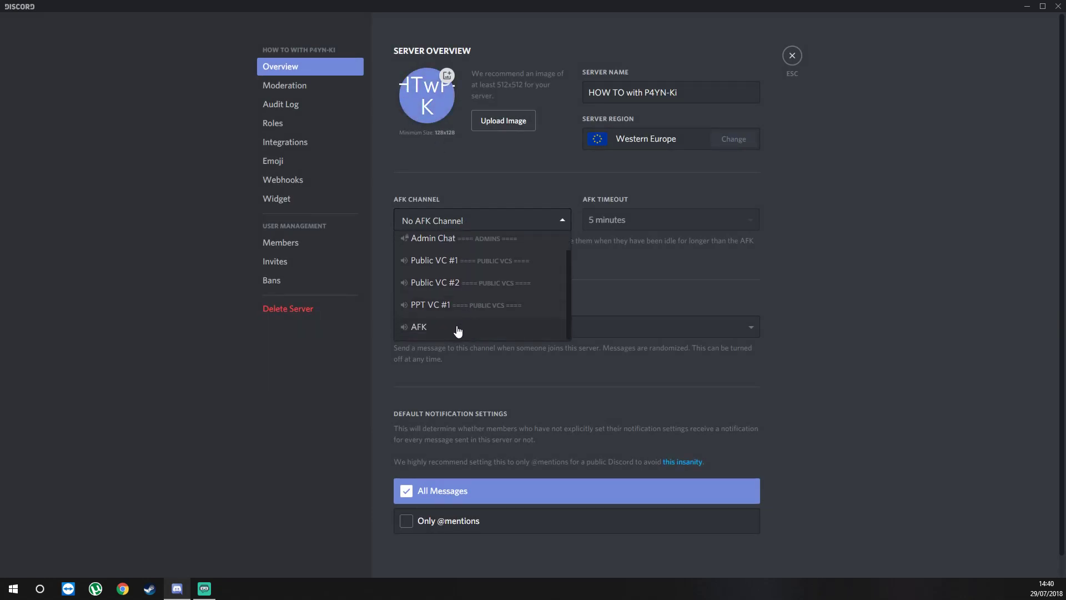
pyautogui.click(458, 332)
pyautogui.click(655, 223)
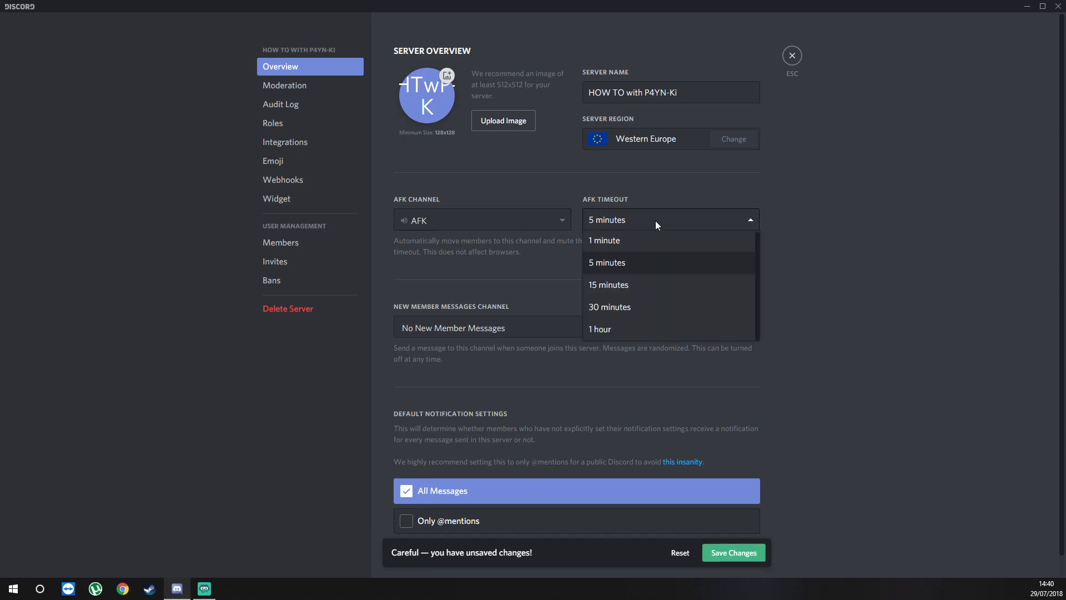
pyautogui.click(650, 309)
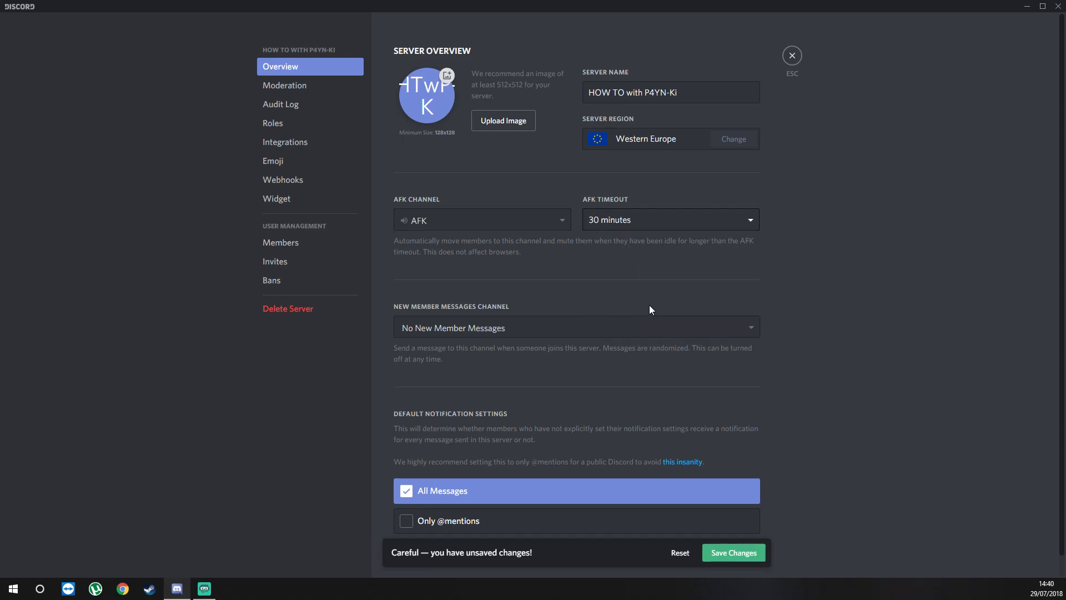
pyautogui.scroll(-1, 811, 466)
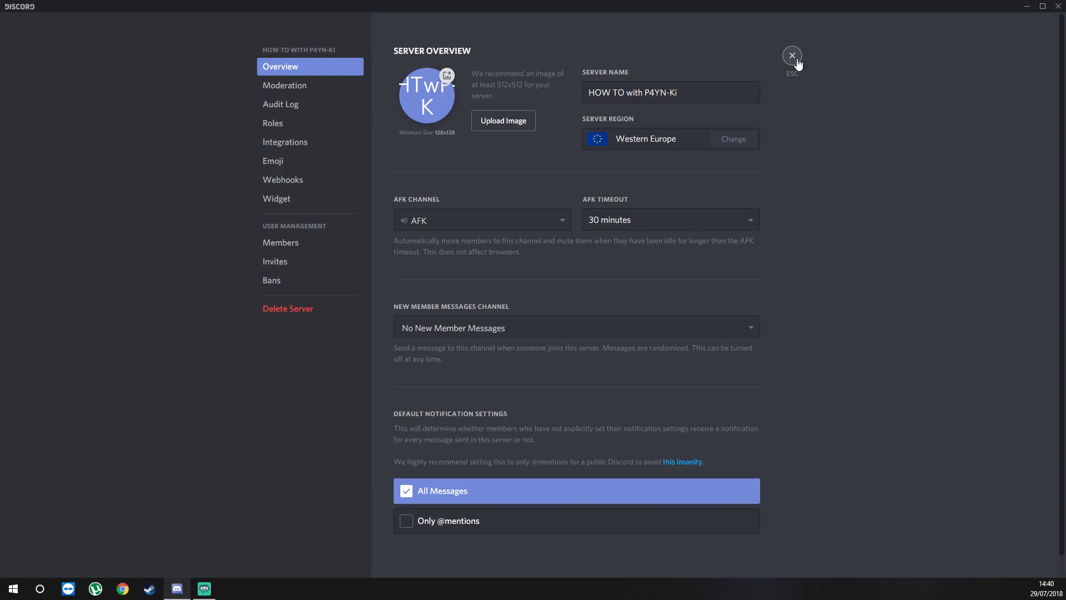
# Examine the server's audit log, checking the details of the recent channel override and channel creation entries, and close the server settings.
pyautogui.click(293, 105)
pyautogui.scroll(-5, 586, 322)
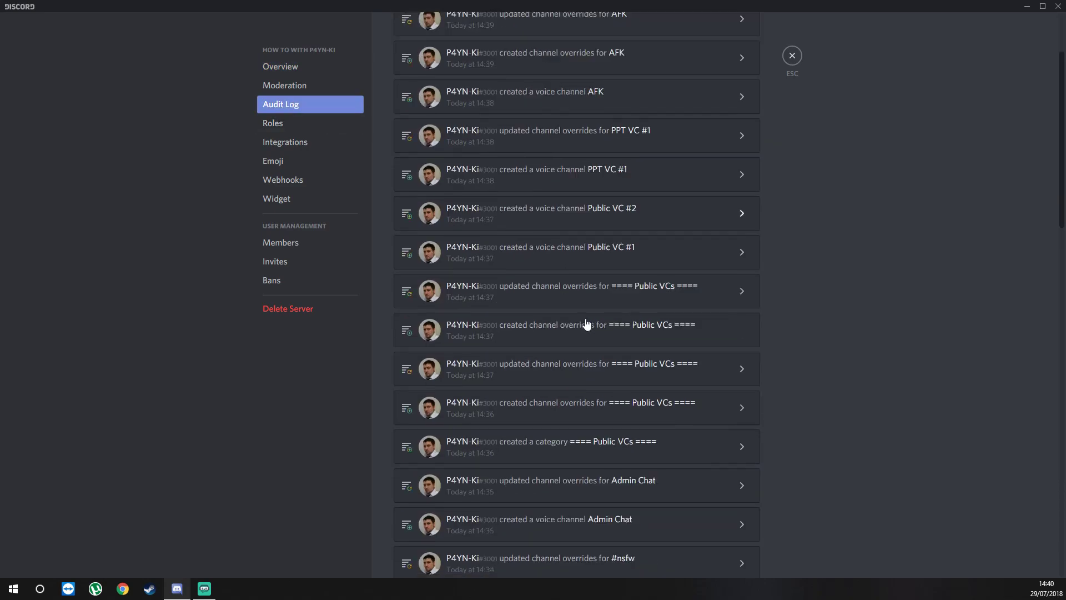
pyautogui.scroll(5, 758, 217)
pyautogui.click(742, 44)
pyautogui.click(734, 54)
pyautogui.click(745, 86)
pyautogui.click(747, 88)
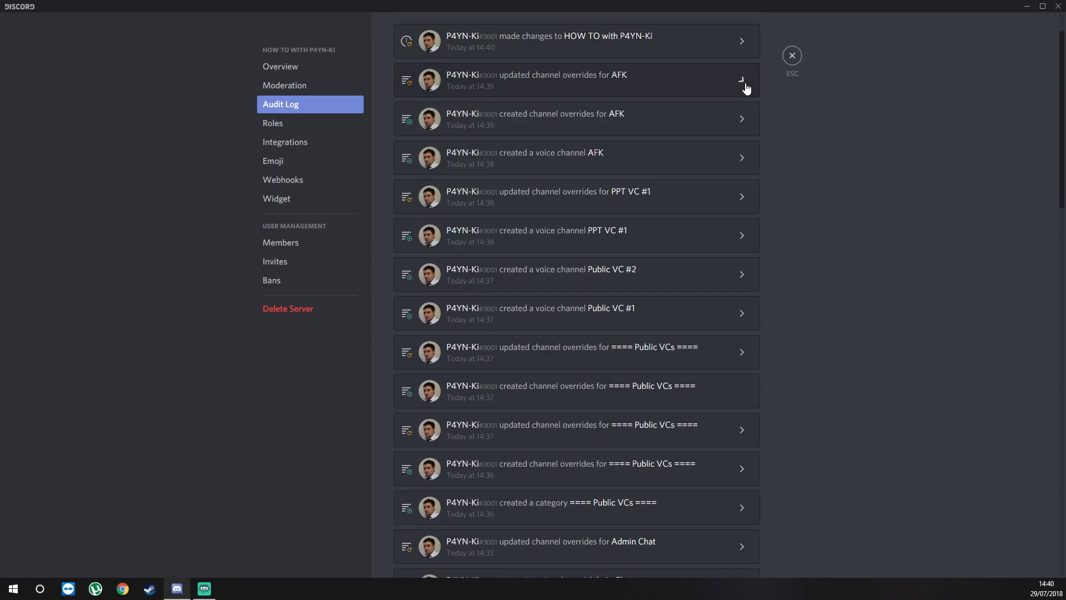
pyautogui.click(745, 119)
pyautogui.click(745, 123)
pyautogui.click(746, 161)
pyautogui.click(749, 164)
pyautogui.click(743, 199)
pyautogui.click(746, 199)
pyautogui.click(792, 61)
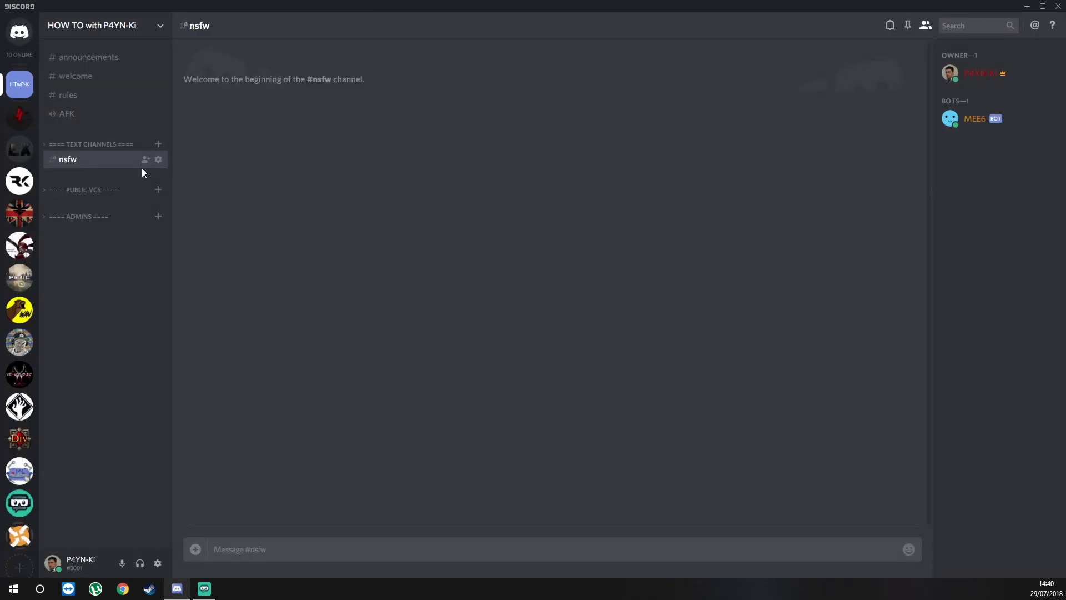
pyautogui.click(60, 191)
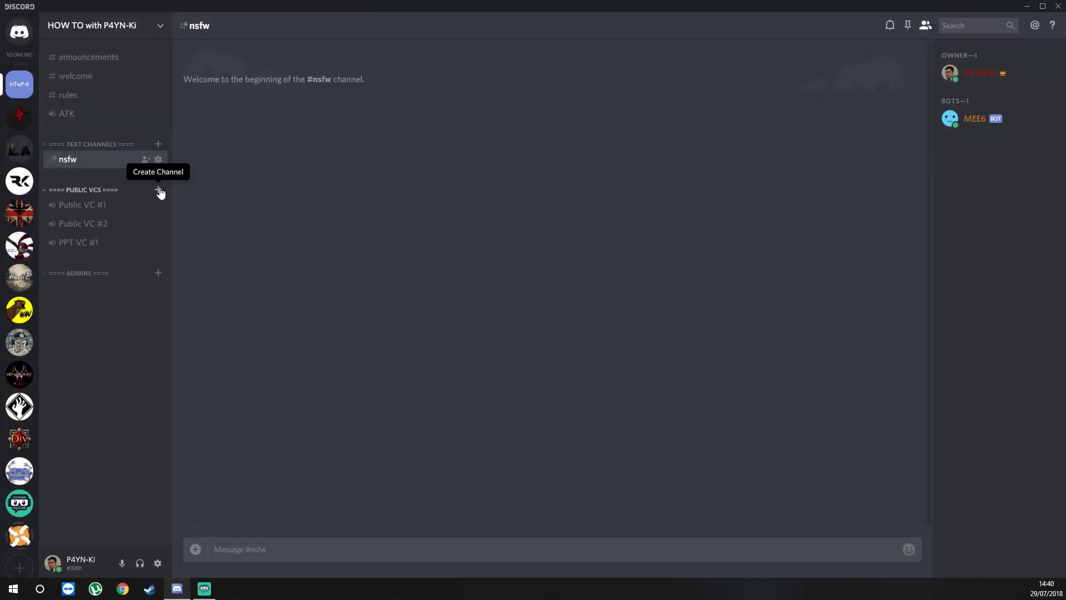
pyautogui.click(159, 189)
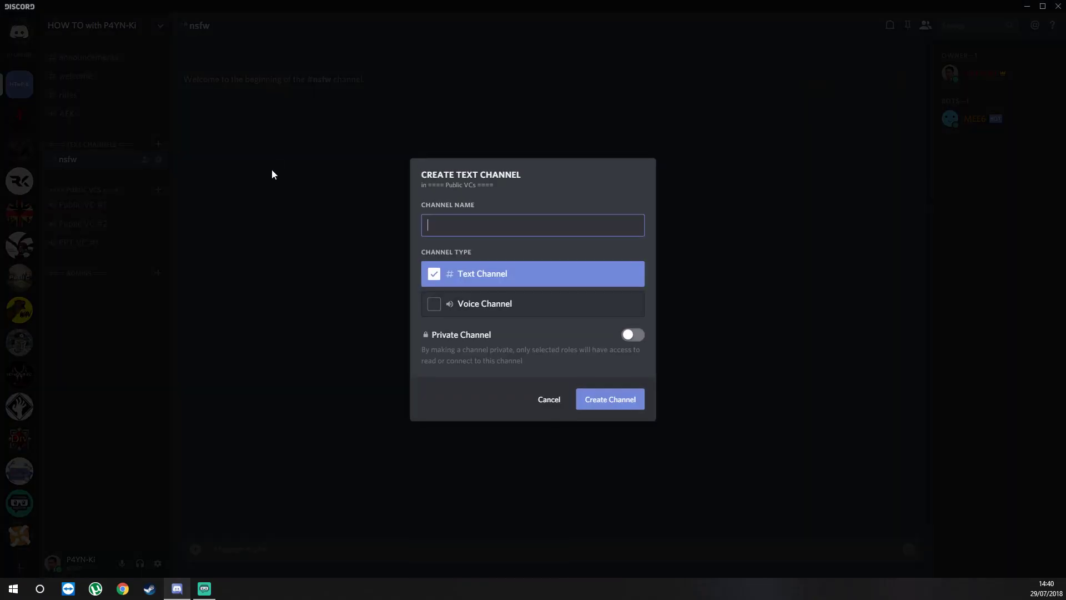
pyautogui.click(430, 308)
pyautogui.click(549, 399)
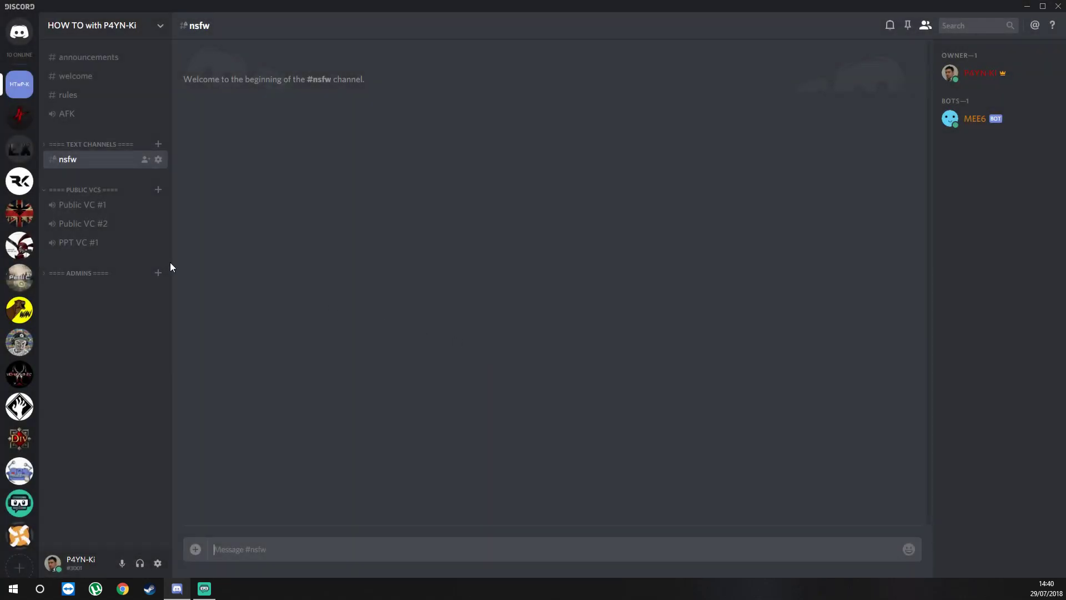
# Limit the Public VC #2 voice channel to 8 users, save the change, and close the channel settings.
pyautogui.rightClick(87, 229)
pyautogui.click(122, 255)
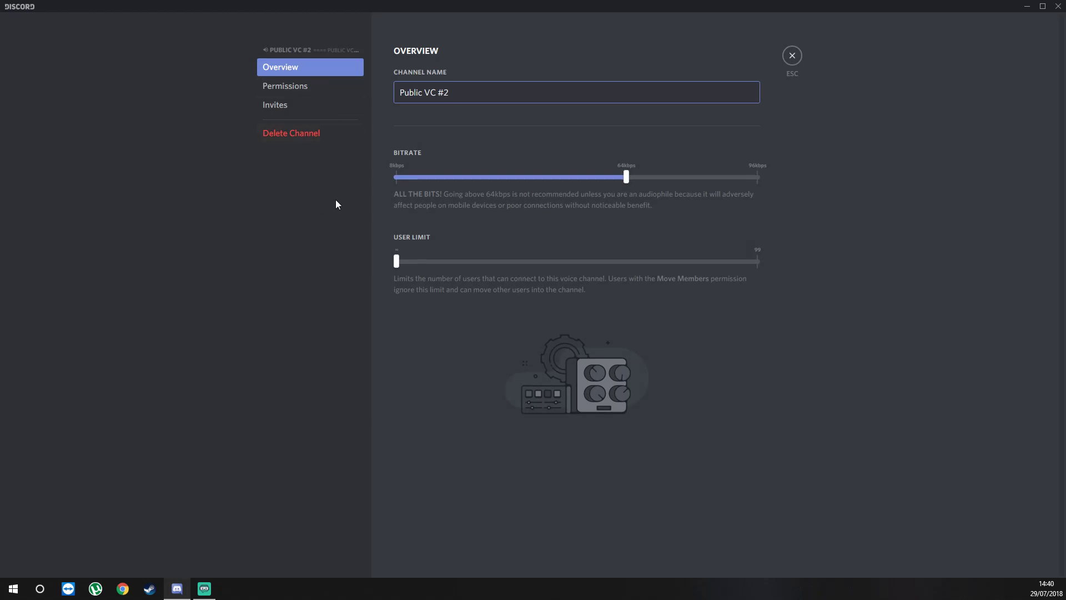
pyautogui.moveTo(396, 262); pyautogui.dragTo(426, 262)
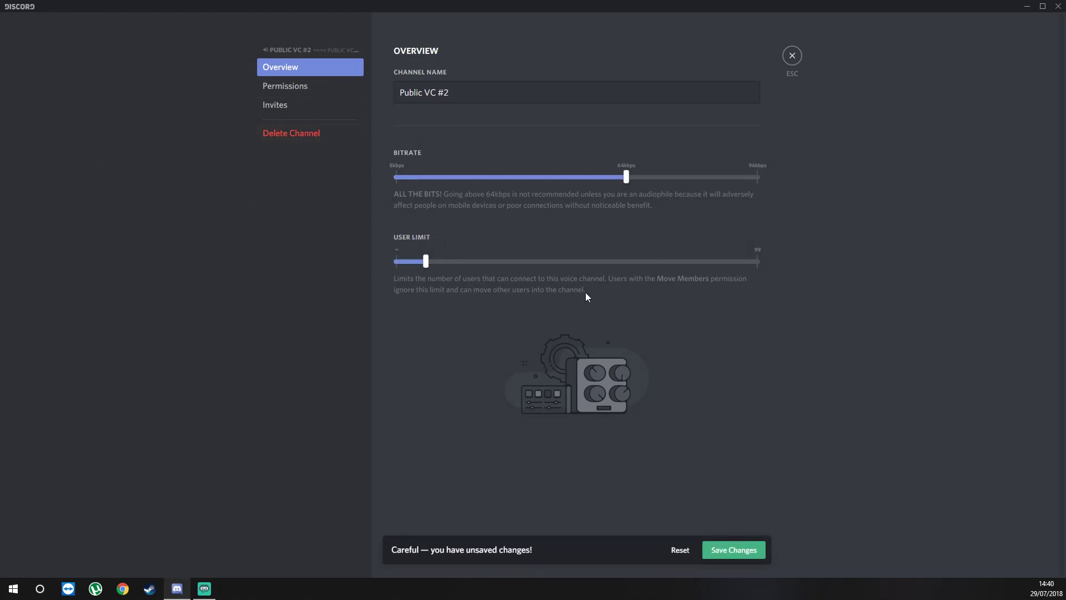
pyautogui.click(740, 555)
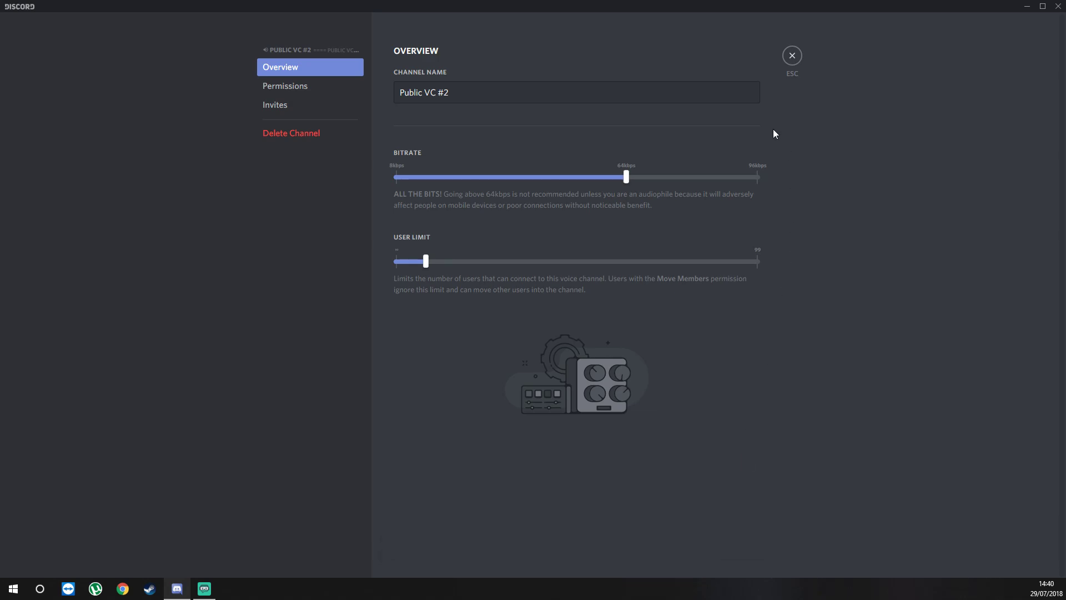
pyautogui.click(794, 57)
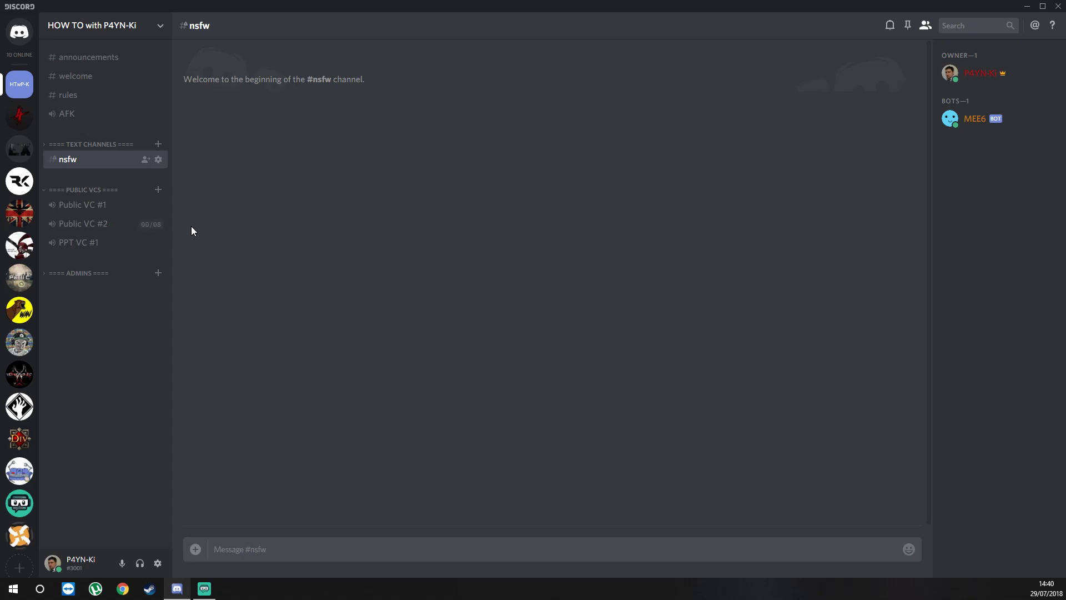
# Review the channels inside the Admins and Text Channels categories, and collapse all the channel categories.
pyautogui.click(83, 273)
pyautogui.click(85, 191)
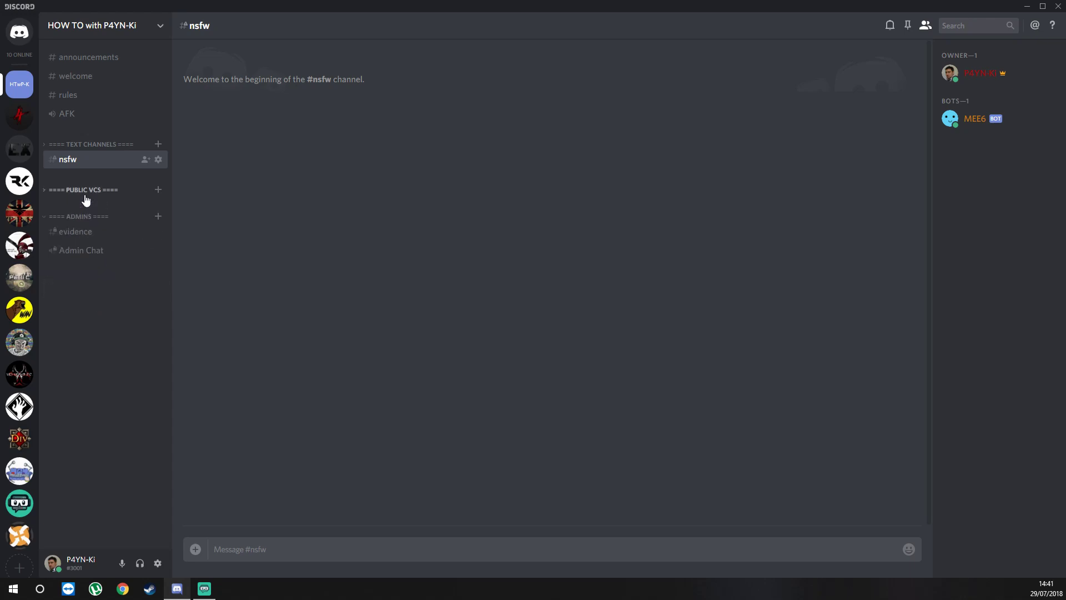
pyautogui.click(112, 148)
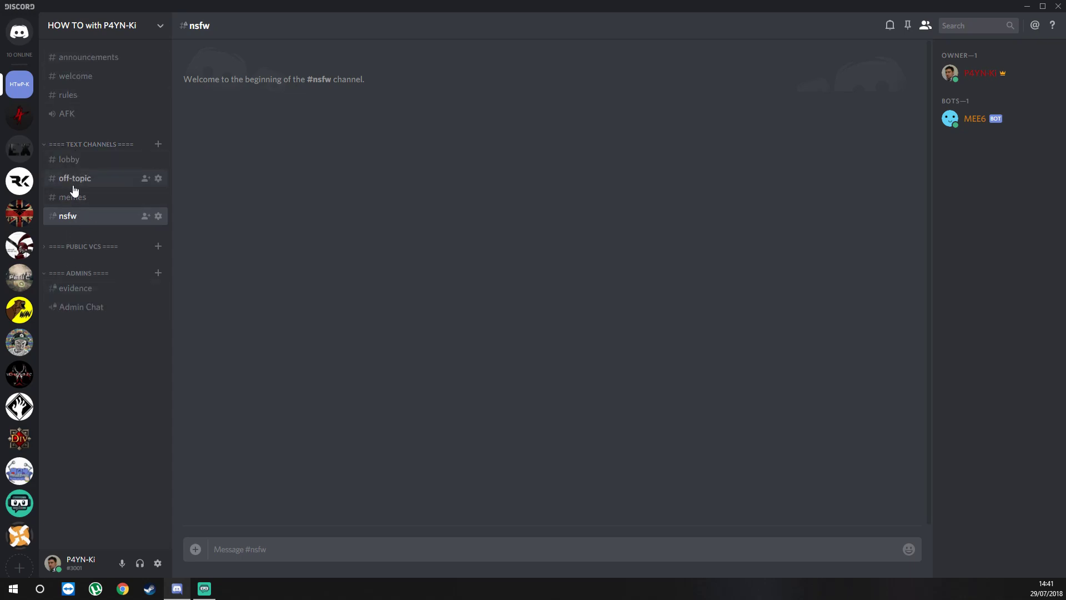
pyautogui.click(80, 147)
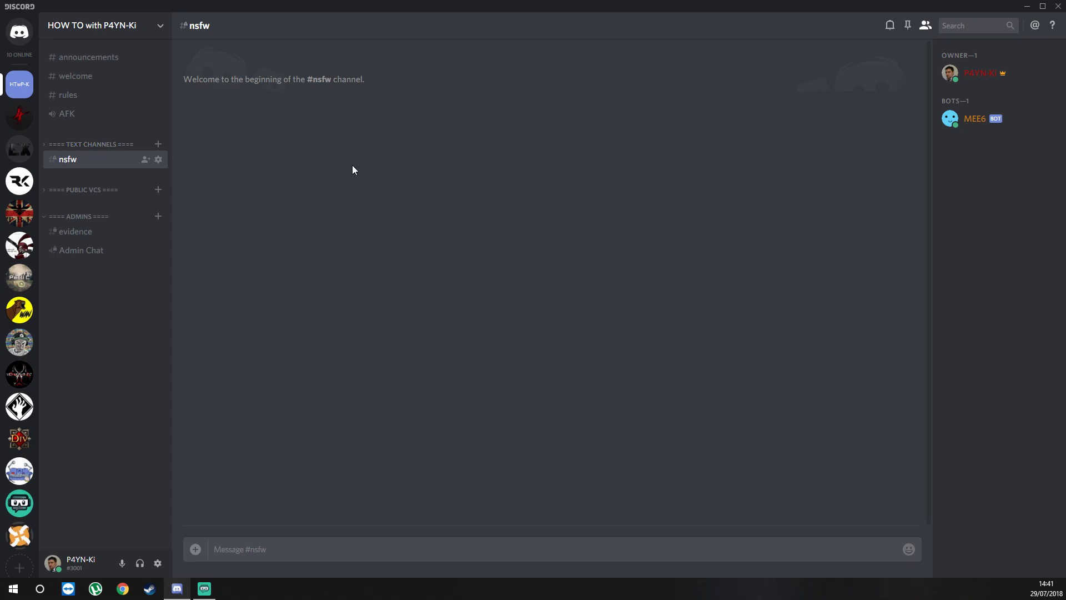
pyautogui.click(90, 216)
# Create a non-private channel category named "==== Owners Area ====".
pyautogui.rightClick(82, 311)
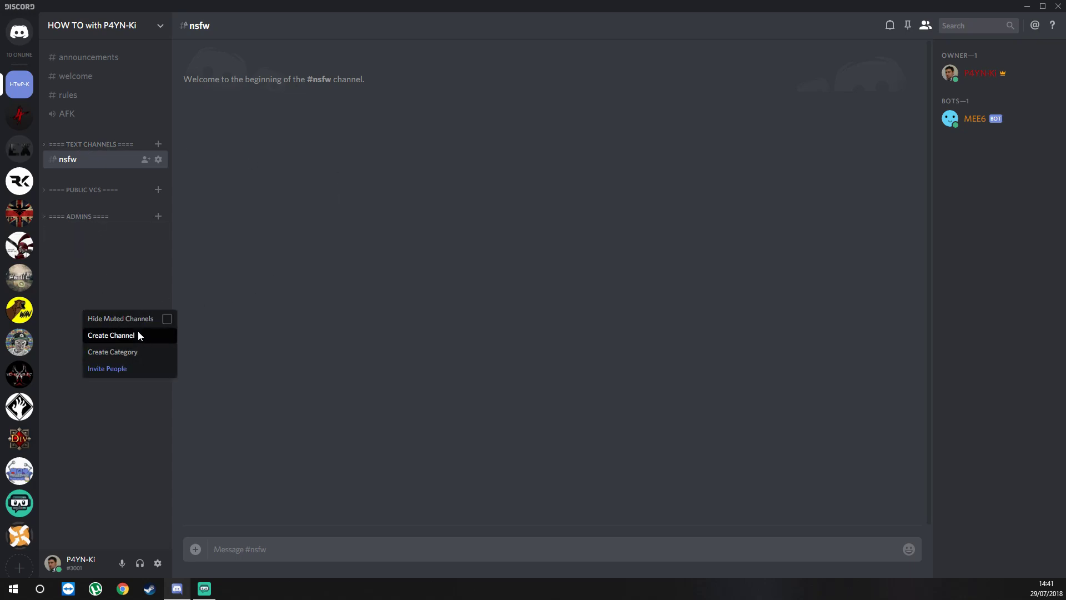
pyautogui.click(141, 348)
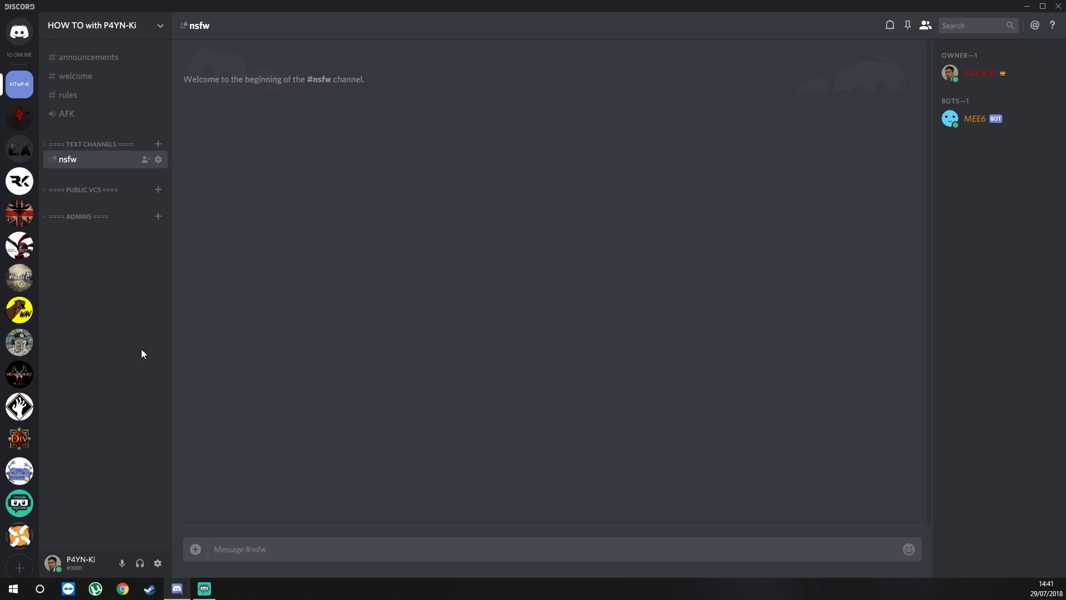
pyautogui.write('==== Owner')
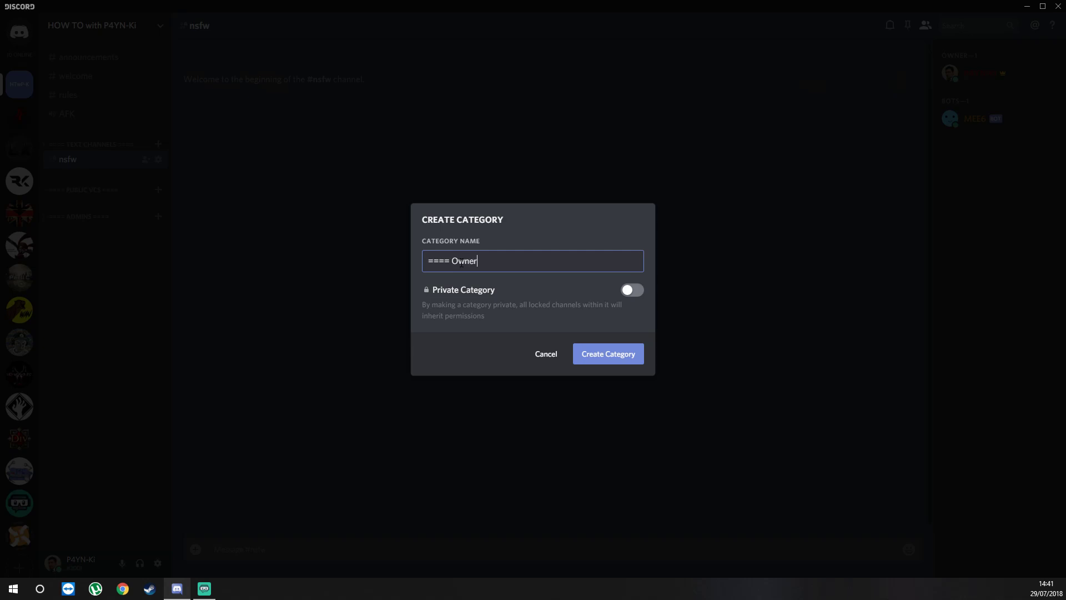
pyautogui.write('s Area ====')
pyautogui.press('Return')
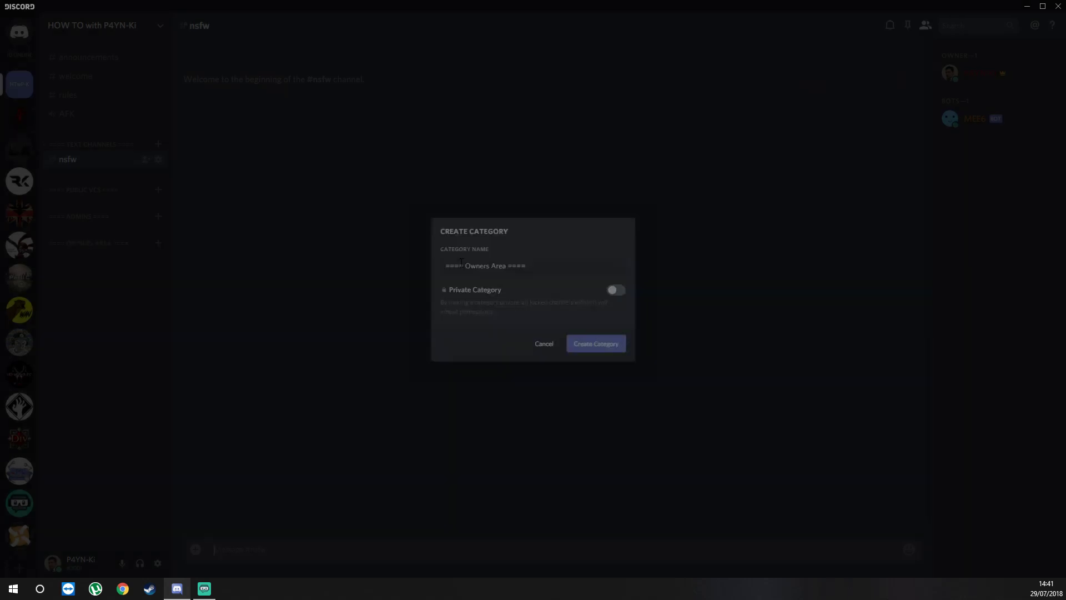
pyautogui.rightClick(95, 243)
pyautogui.click(134, 305)
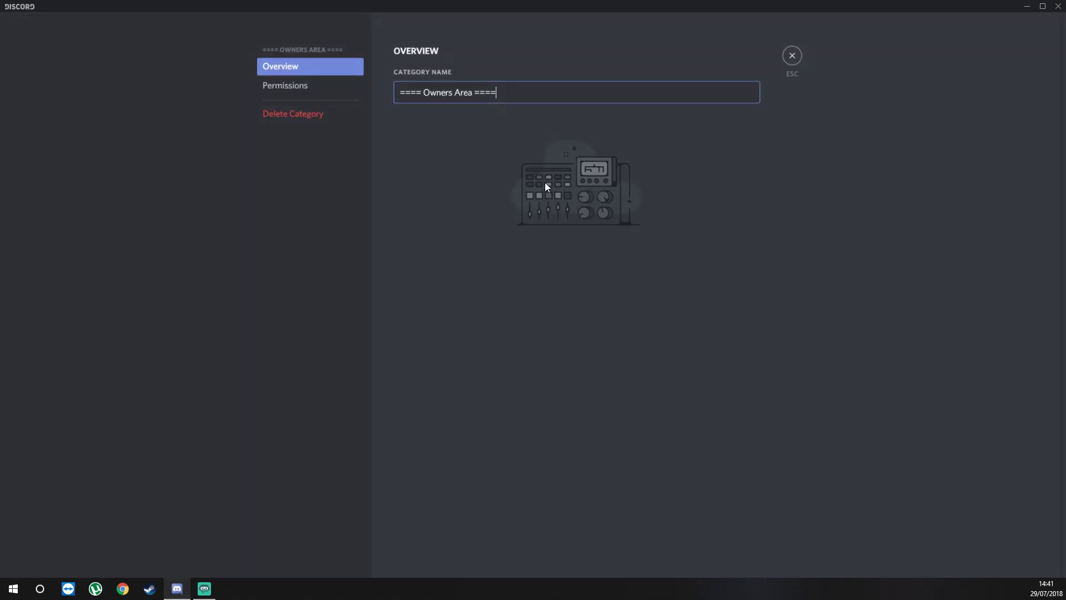
pyautogui.click(292, 87)
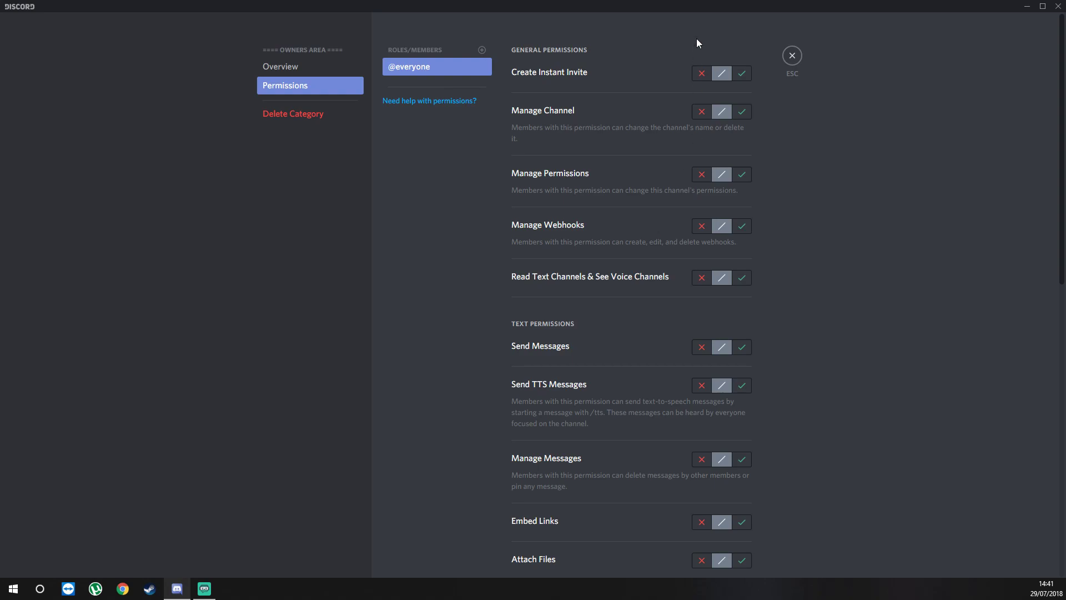
pyautogui.click(702, 73)
pyautogui.click(701, 111)
pyautogui.click(702, 174)
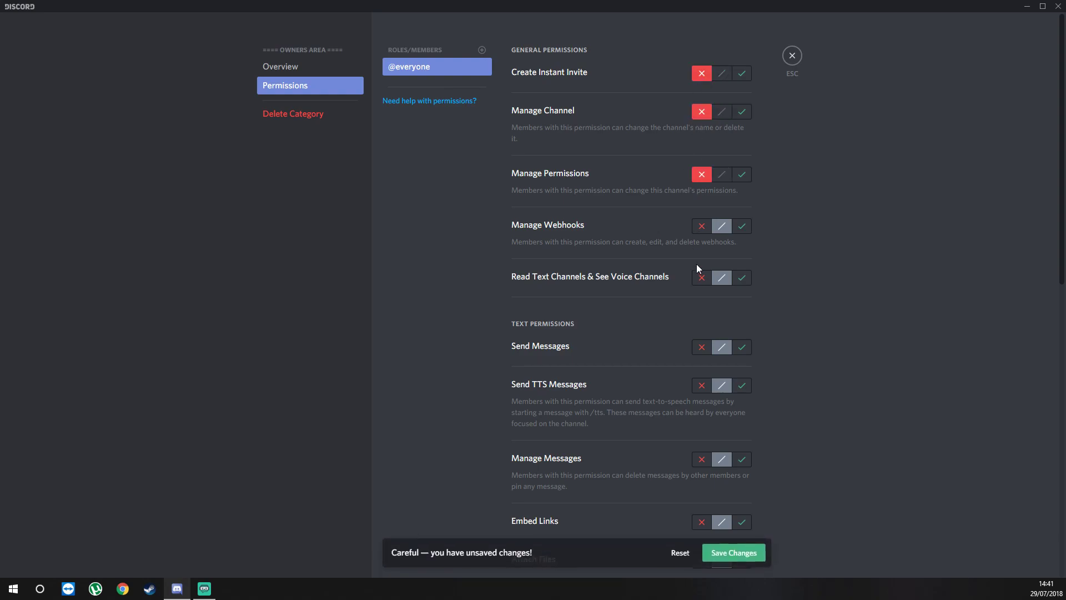
pyautogui.click(702, 227)
pyautogui.click(702, 278)
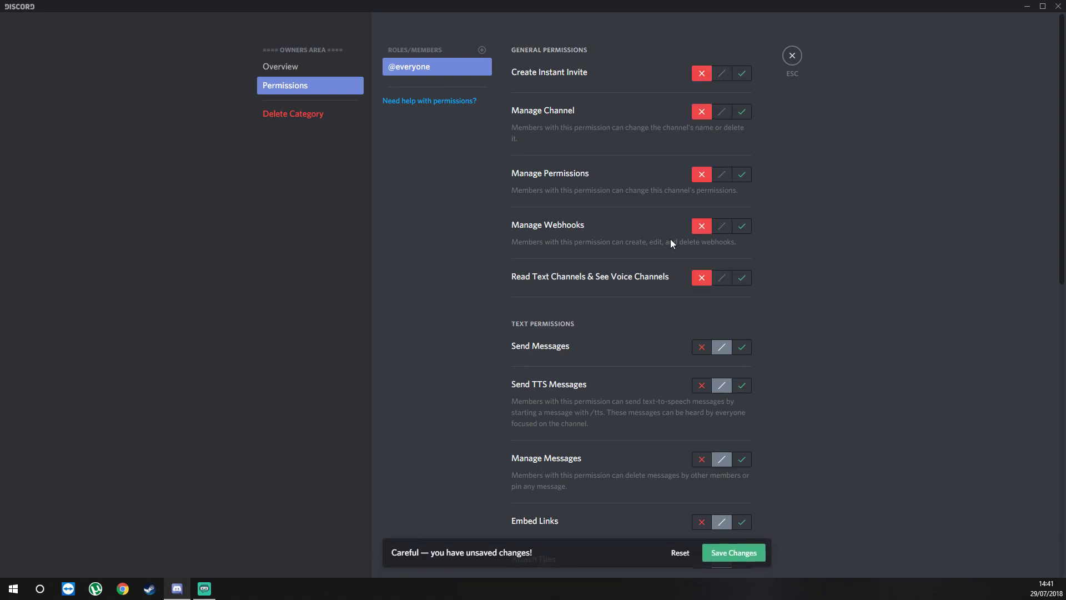
pyautogui.scroll(-4, 685, 145)
pyautogui.click(701, 124)
pyautogui.click(706, 165)
pyautogui.scroll(-1, 722, 139)
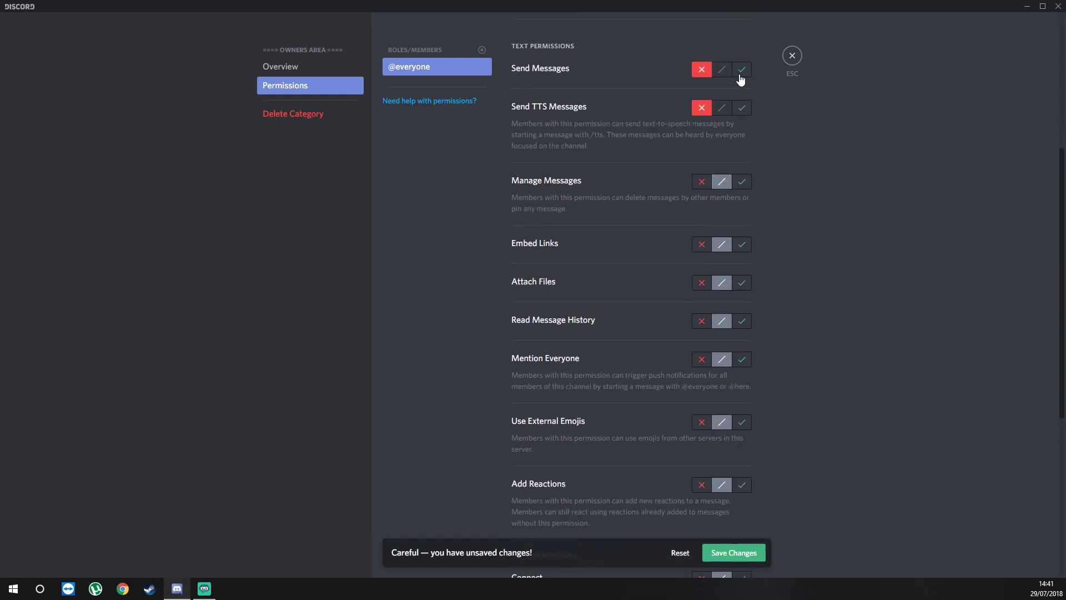
pyautogui.click(740, 72)
pyautogui.scroll(-3, 694, 116)
pyautogui.scroll(2, 700, 84)
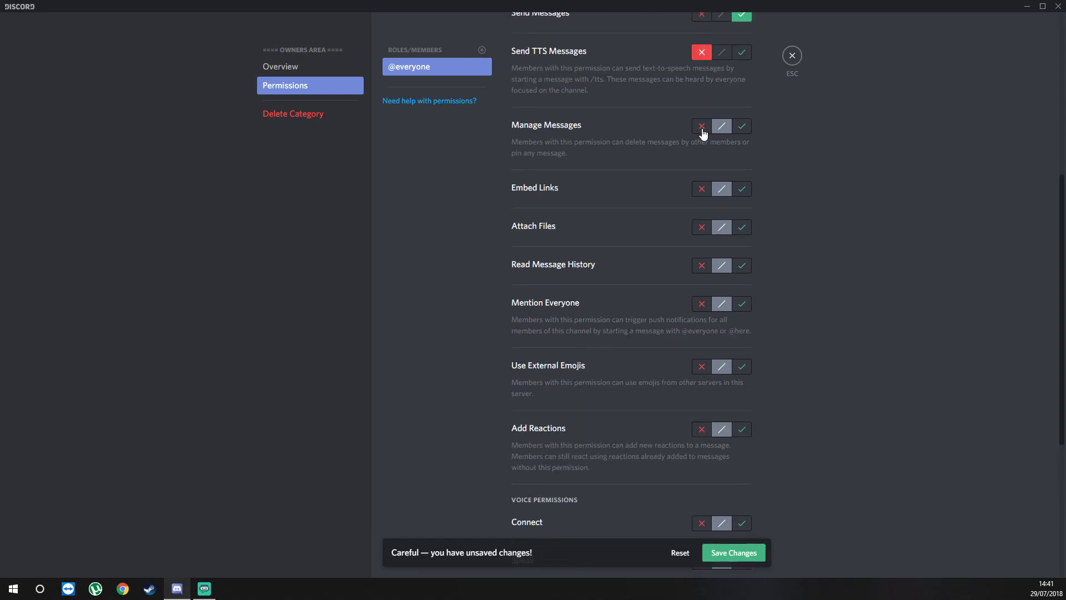
pyautogui.click(702, 128)
pyautogui.scroll(-1, 711, 145)
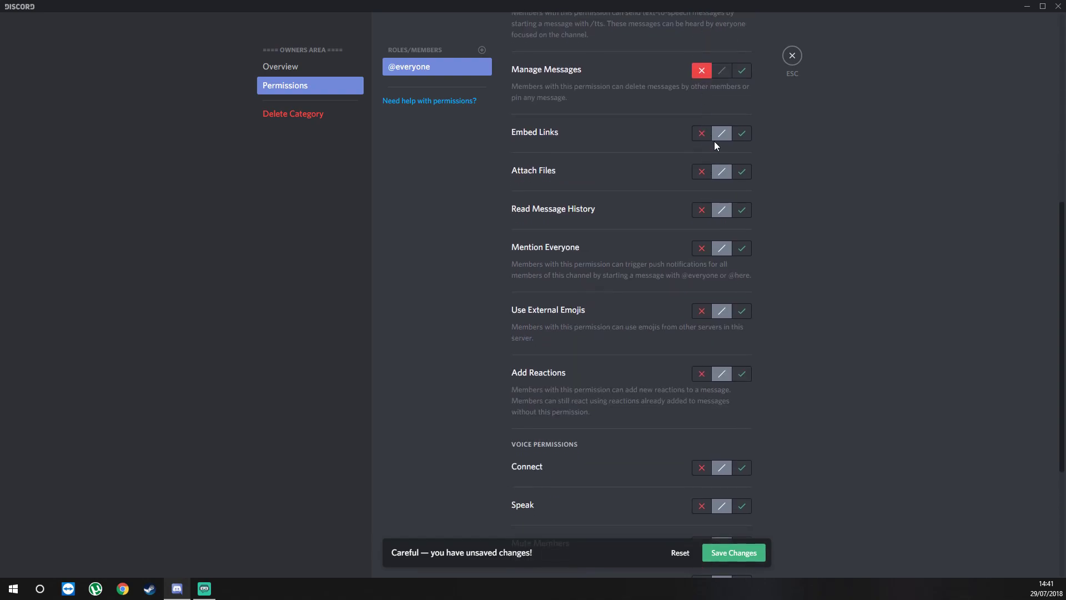
pyautogui.click(747, 136)
pyautogui.click(744, 173)
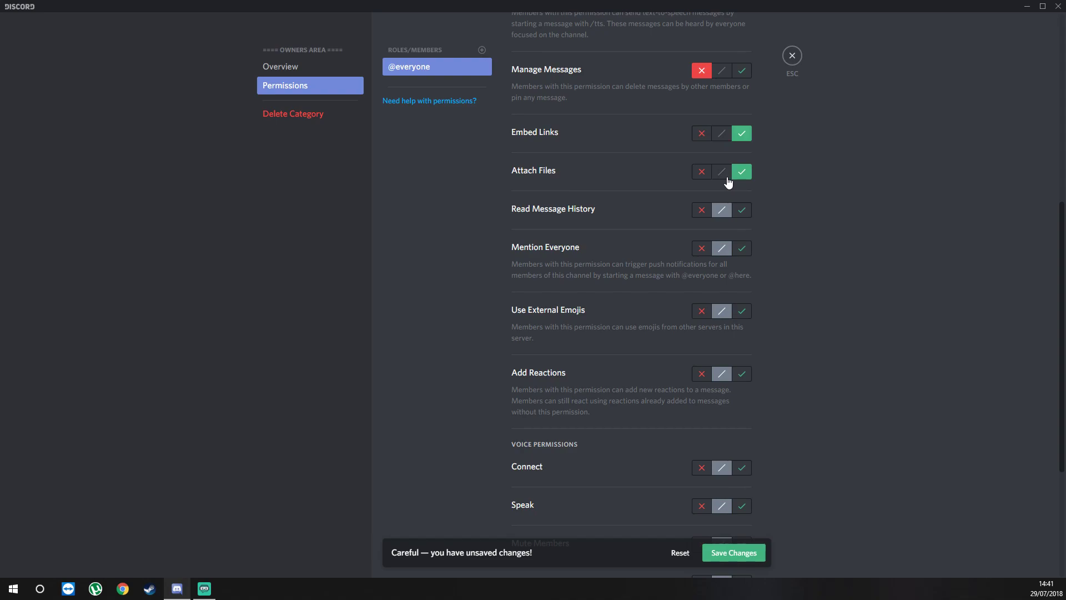
pyautogui.click(743, 213)
pyautogui.scroll(-2, 739, 219)
pyautogui.click(703, 140)
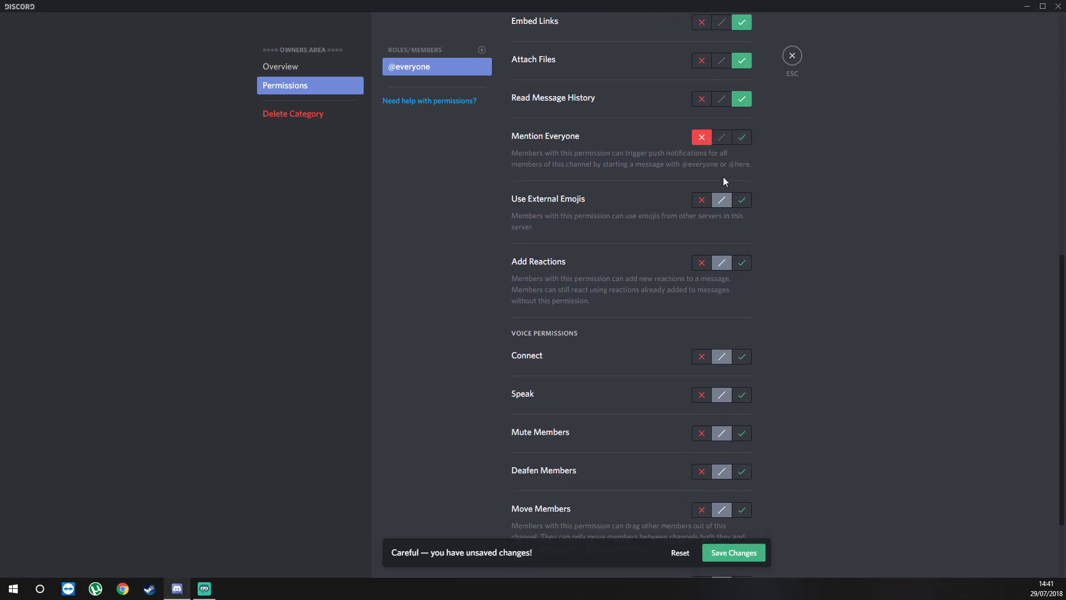
pyautogui.click(742, 201)
pyautogui.click(743, 269)
pyautogui.scroll(-2, 759, 255)
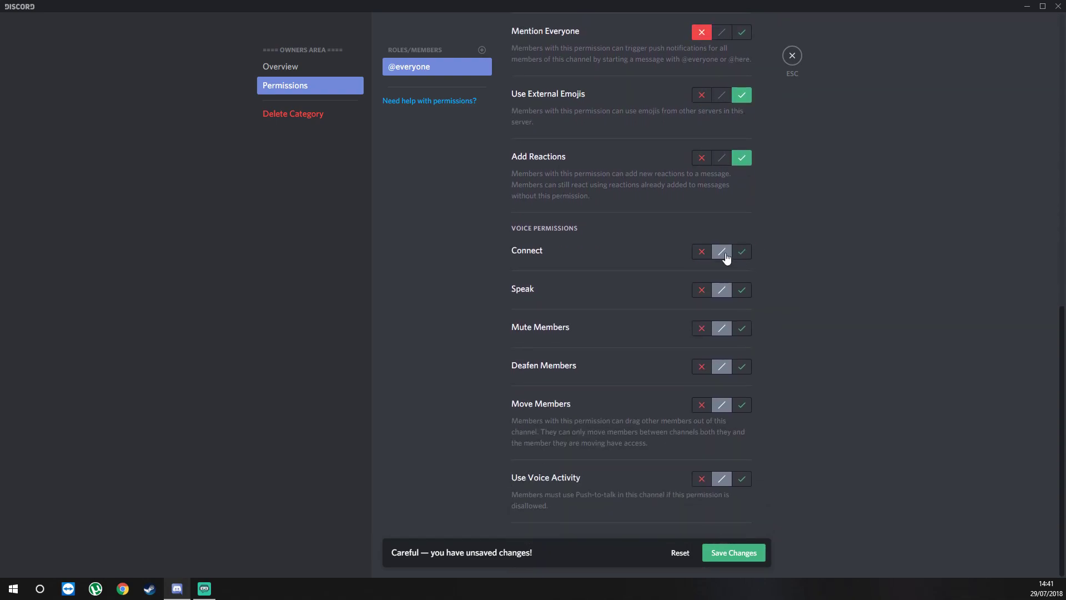
pyautogui.click(702, 253)
pyautogui.click(703, 329)
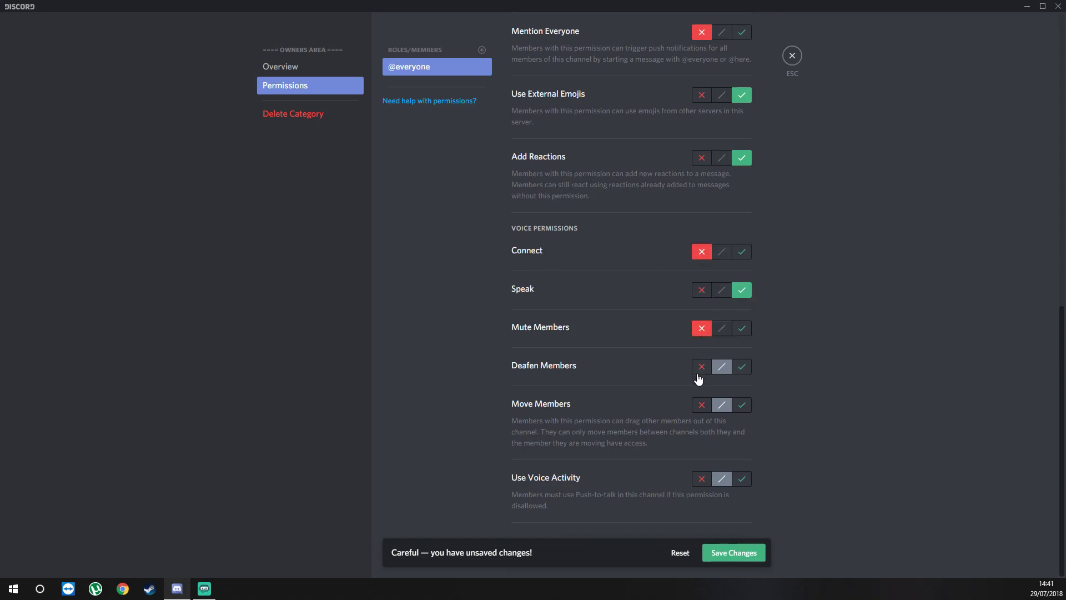
pyautogui.click(702, 367)
pyautogui.click(702, 406)
pyautogui.click(741, 480)
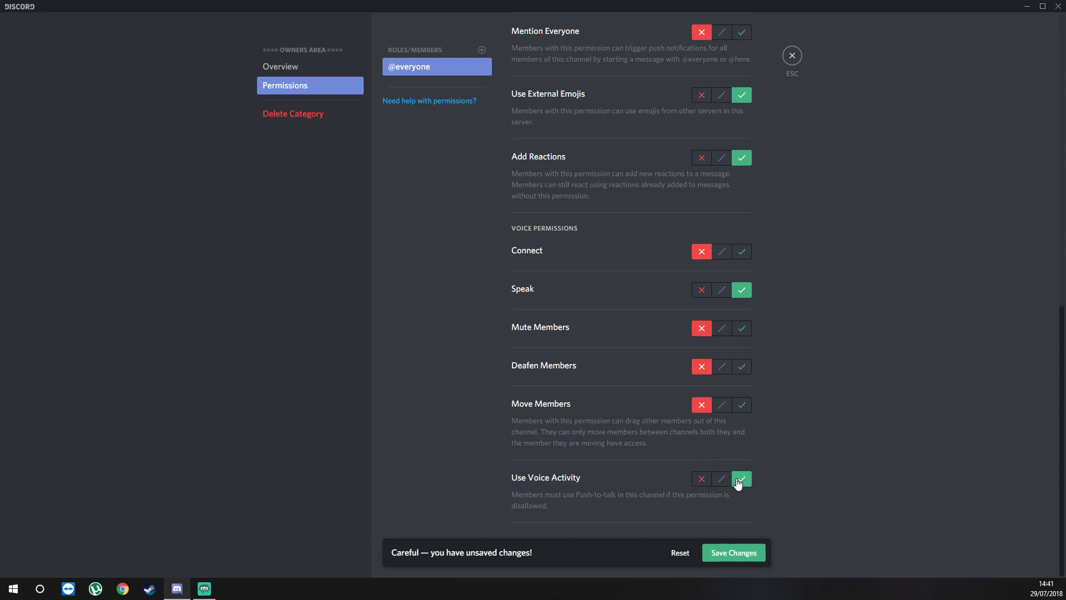
pyautogui.click(749, 557)
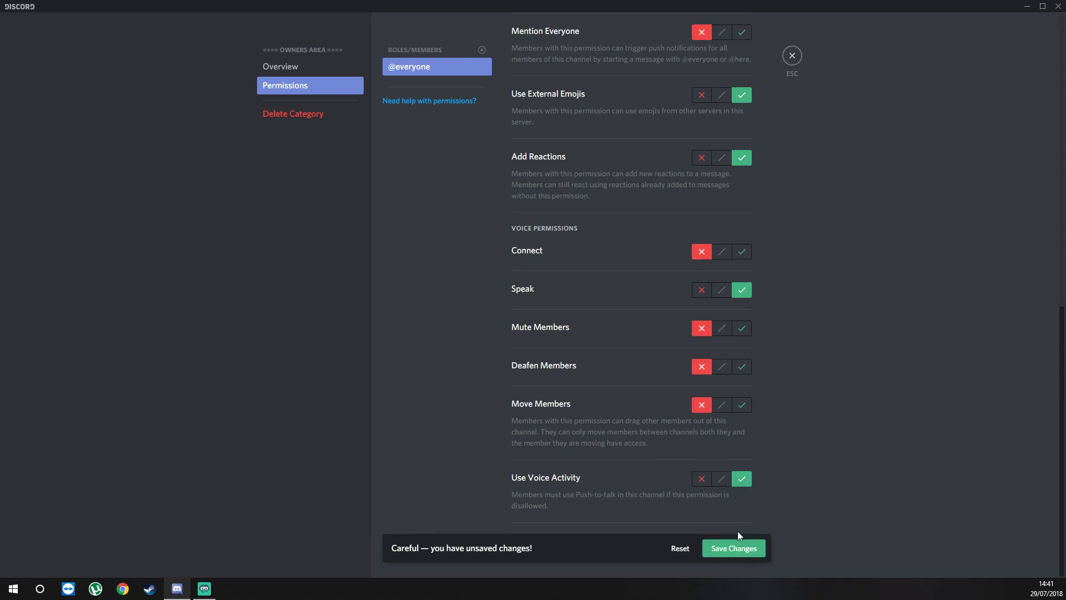
# Add the Global Admins role to the Owners Area category's permissions.
pyautogui.click(483, 50)
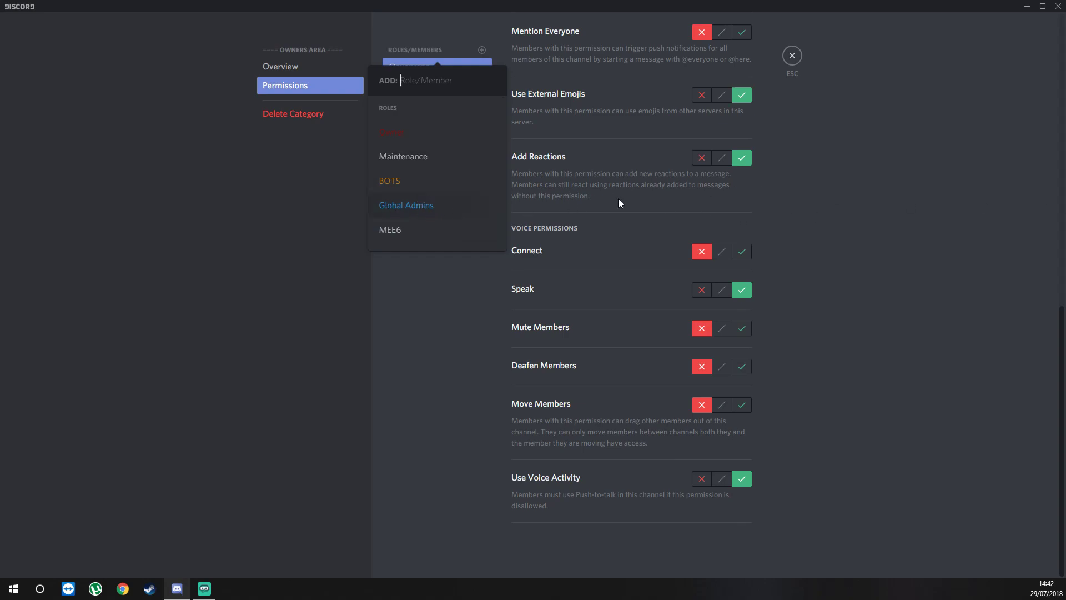
pyautogui.click(858, 298)
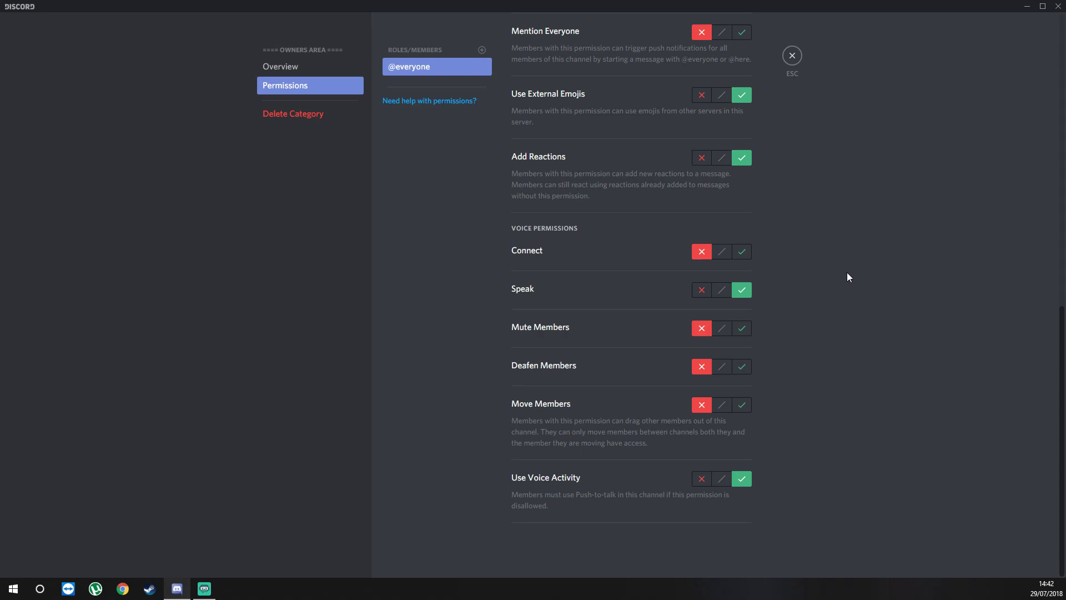
pyautogui.click(481, 50)
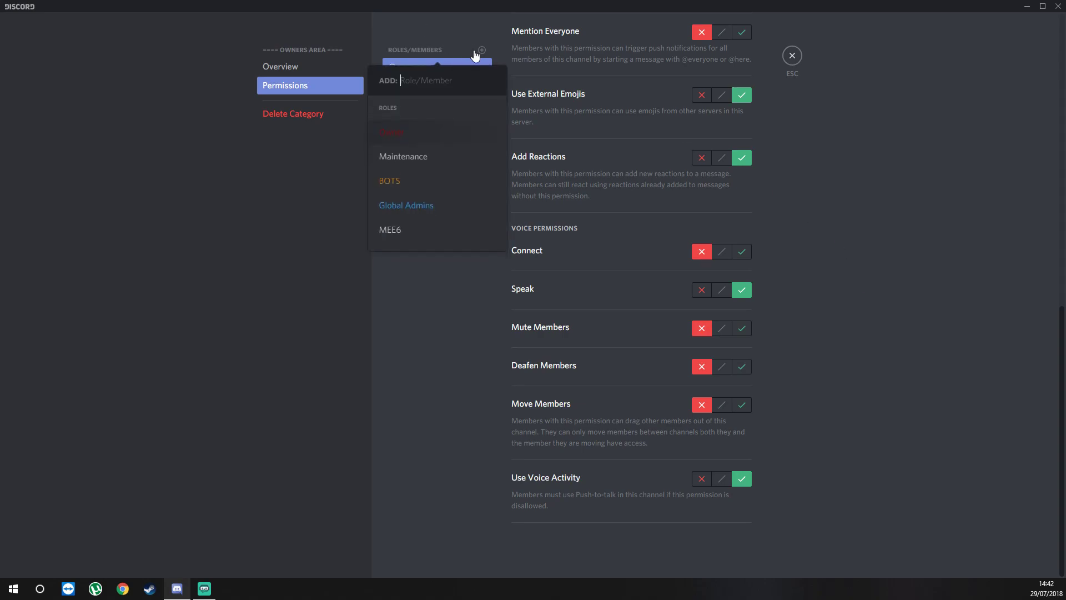
pyautogui.click(431, 206)
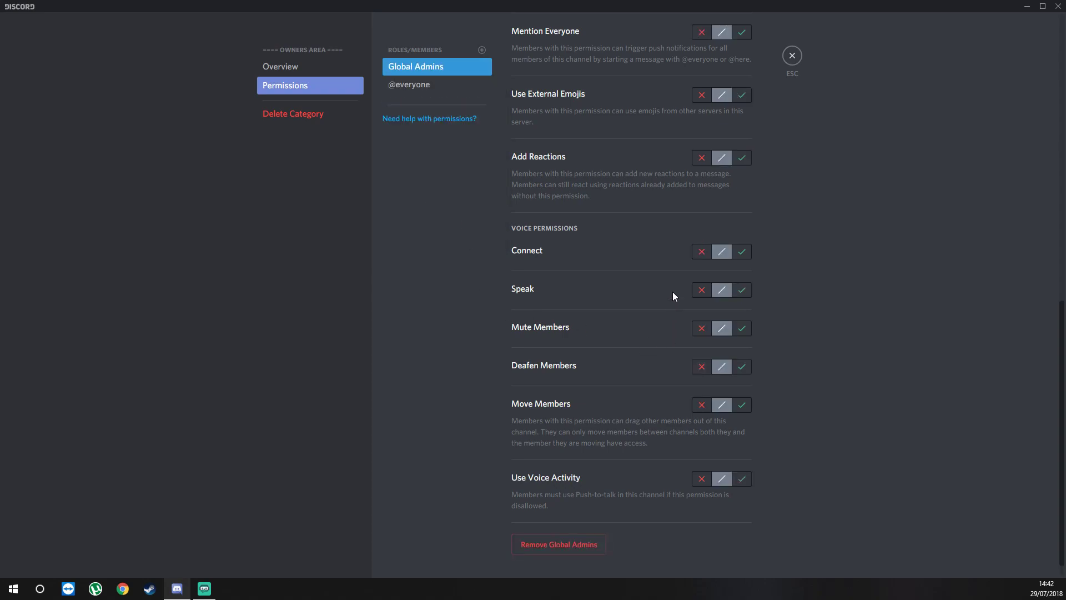
# Deny Global Admins Connect, Mute, Deafen and Move Members in the Owners Area category, and allow Speak and Use Voice Activity.
pyautogui.click(702, 251)
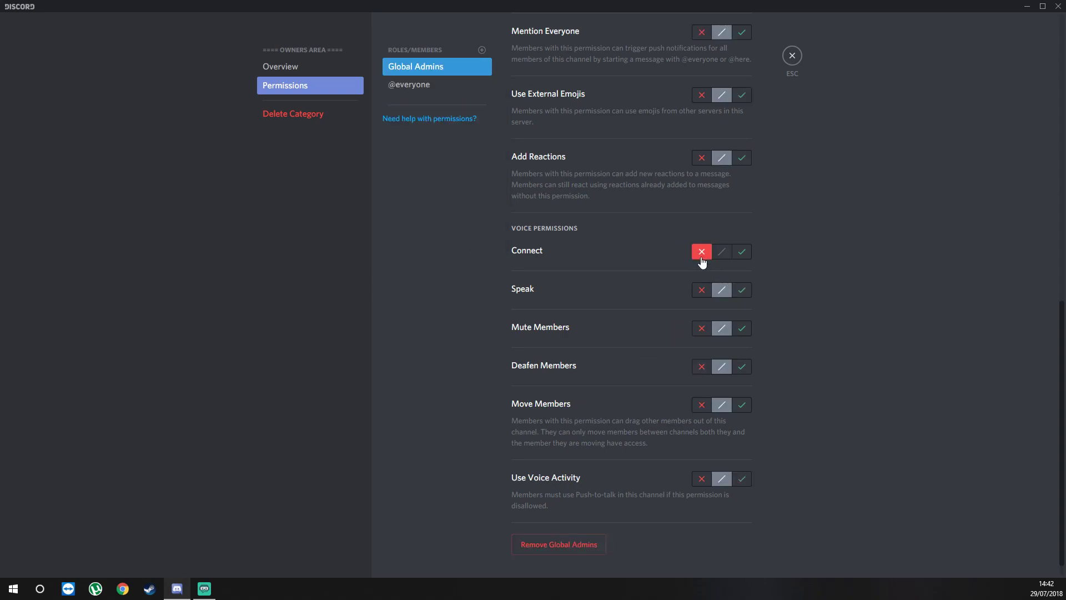
pyautogui.click(742, 289)
pyautogui.click(701, 329)
pyautogui.click(700, 366)
pyautogui.click(701, 405)
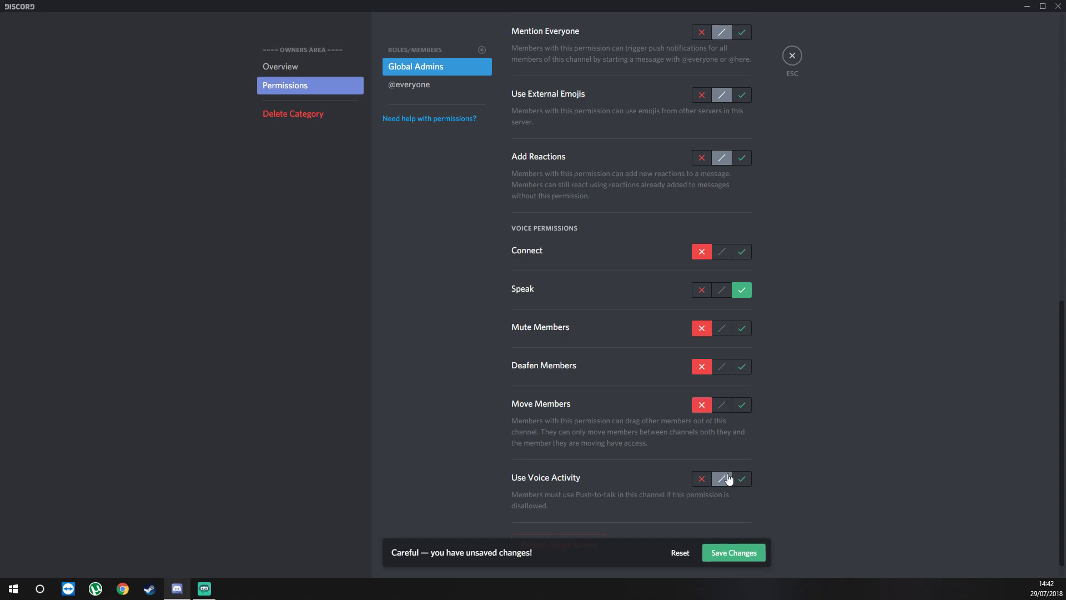
pyautogui.click(749, 481)
# Deny Global Admins Add Reactions, Use External Emojis and Mention Everyone in the Owners Area category, and allow Read Message History.
pyautogui.scroll(4, 619, 396)
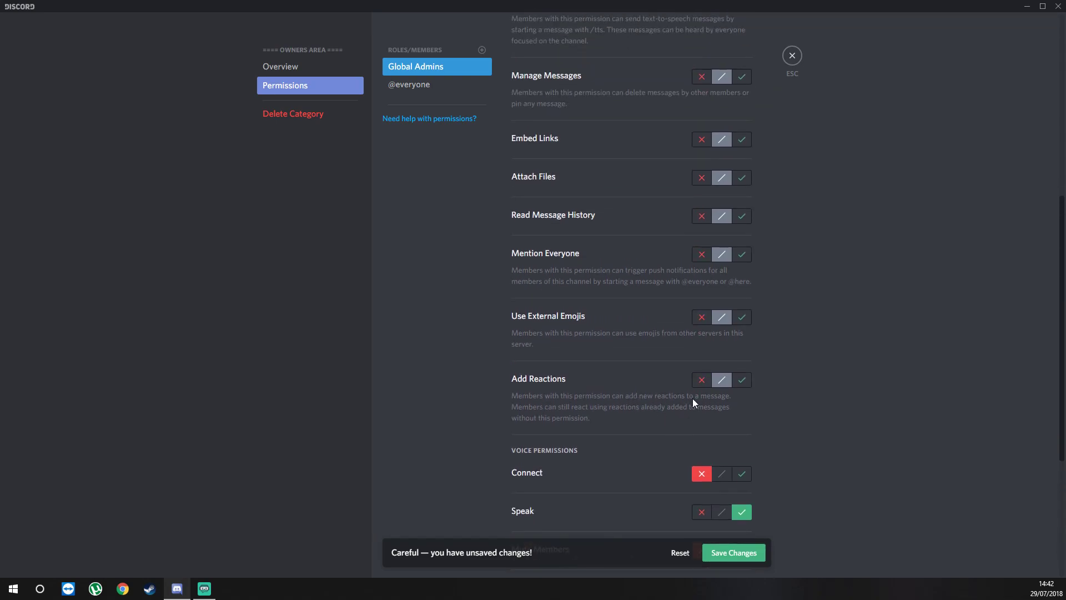
pyautogui.click(702, 381)
pyautogui.click(709, 318)
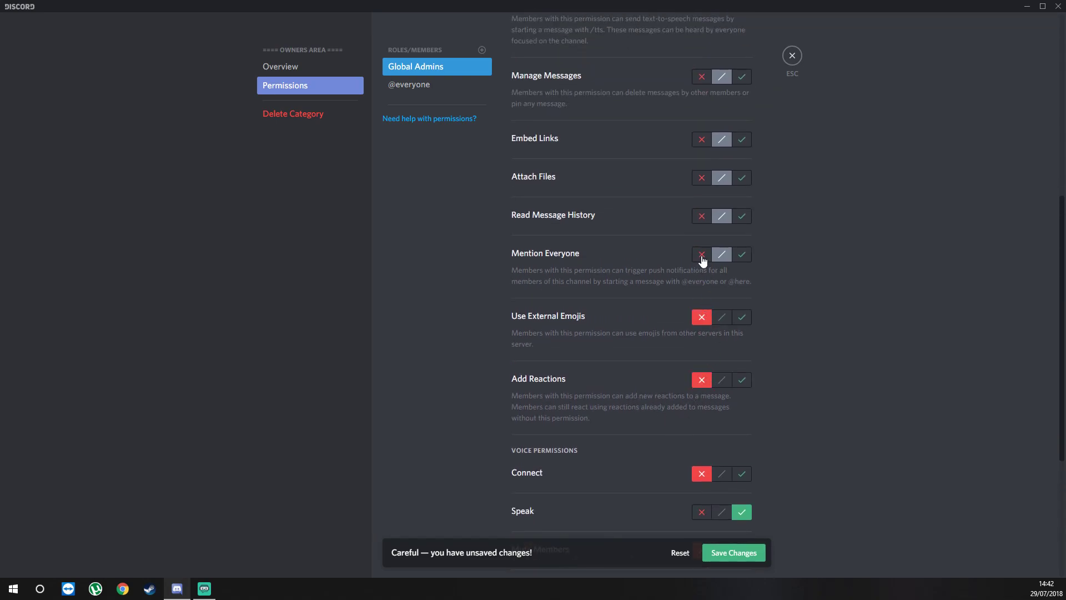
pyautogui.click(702, 256)
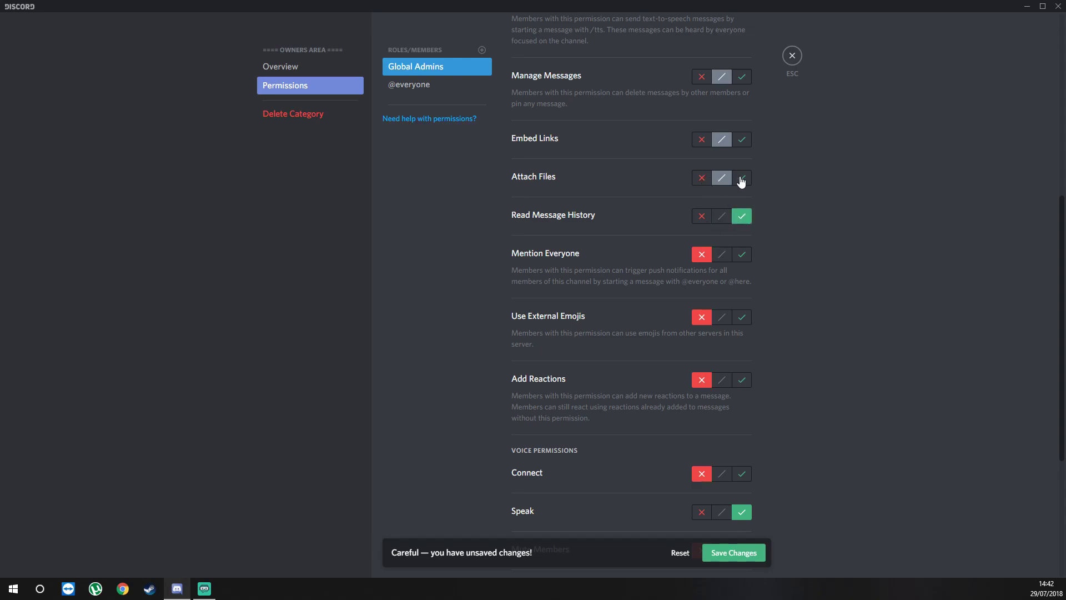
# Allow Global Admins Attach Files, Embed Links and Send Messages in the Owners Area category, and deny Manage Messages and Send TTS Messages.
pyautogui.scroll(3, 744, 250)
pyautogui.click(742, 344)
pyautogui.click(742, 306)
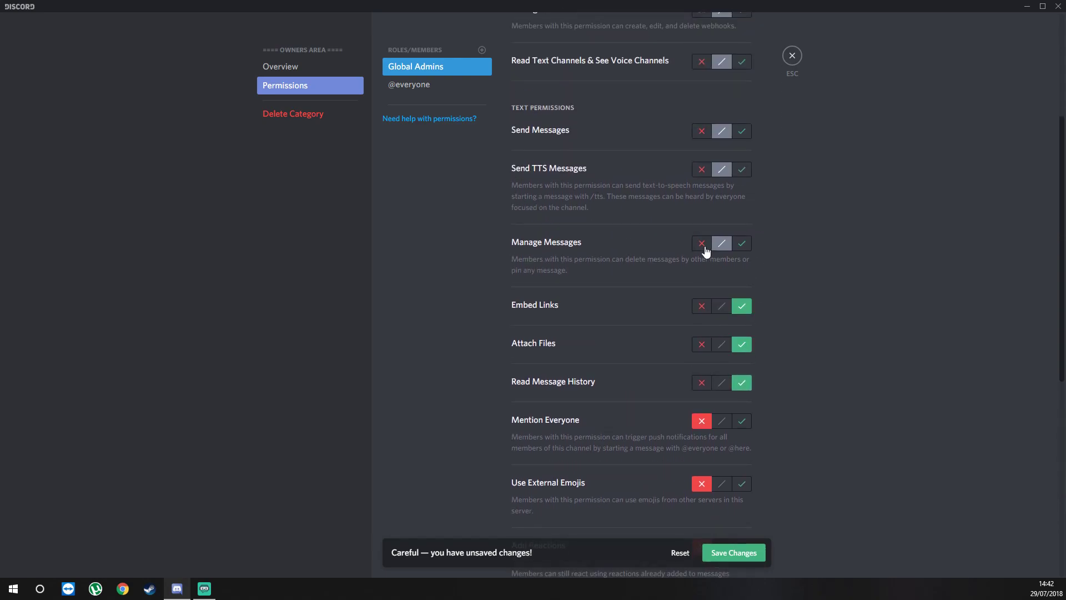
pyautogui.click(702, 171)
pyautogui.click(742, 133)
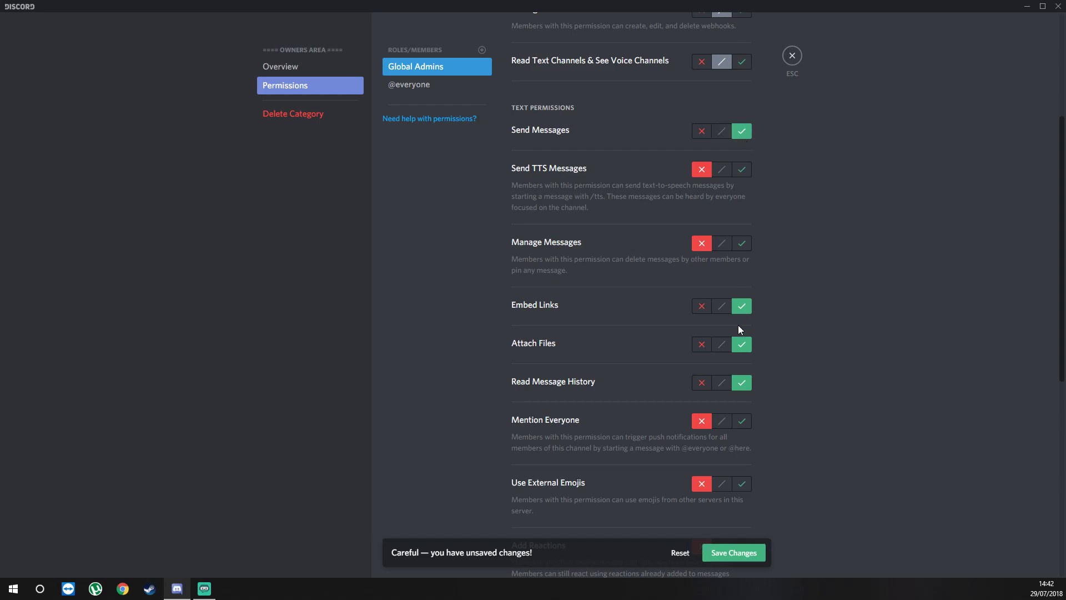
# Allow Global Admins Read Text Channels & See Voice Channels, deny the other general permissions in the Owners Area category, save and leave its settings.
pyautogui.scroll(3, 738, 322)
pyautogui.click(742, 229)
pyautogui.scroll(1, 705, 286)
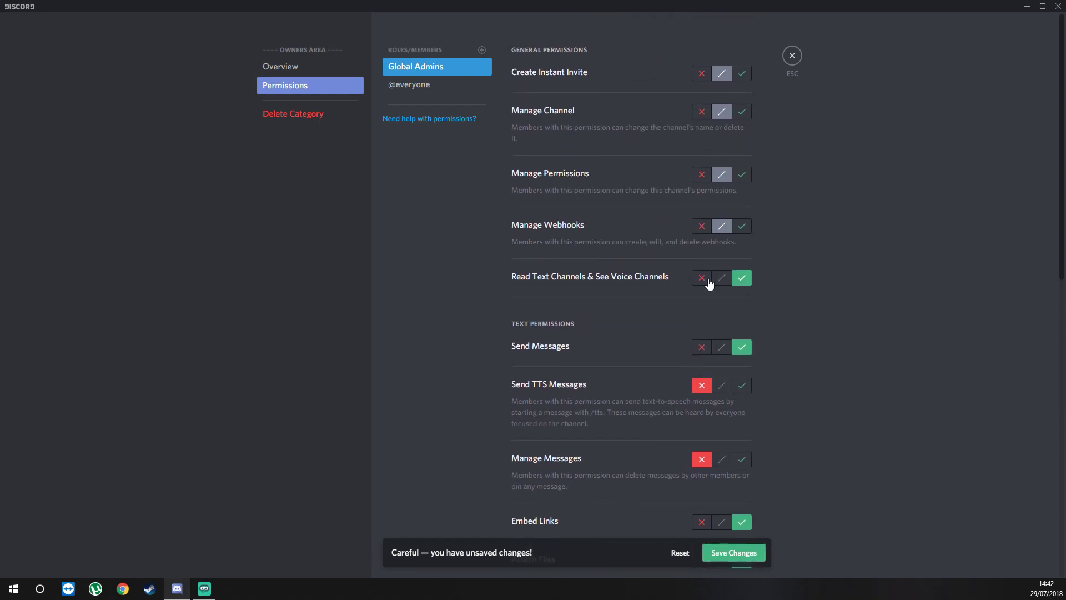
pyautogui.click(702, 228)
pyautogui.click(702, 174)
pyautogui.click(701, 113)
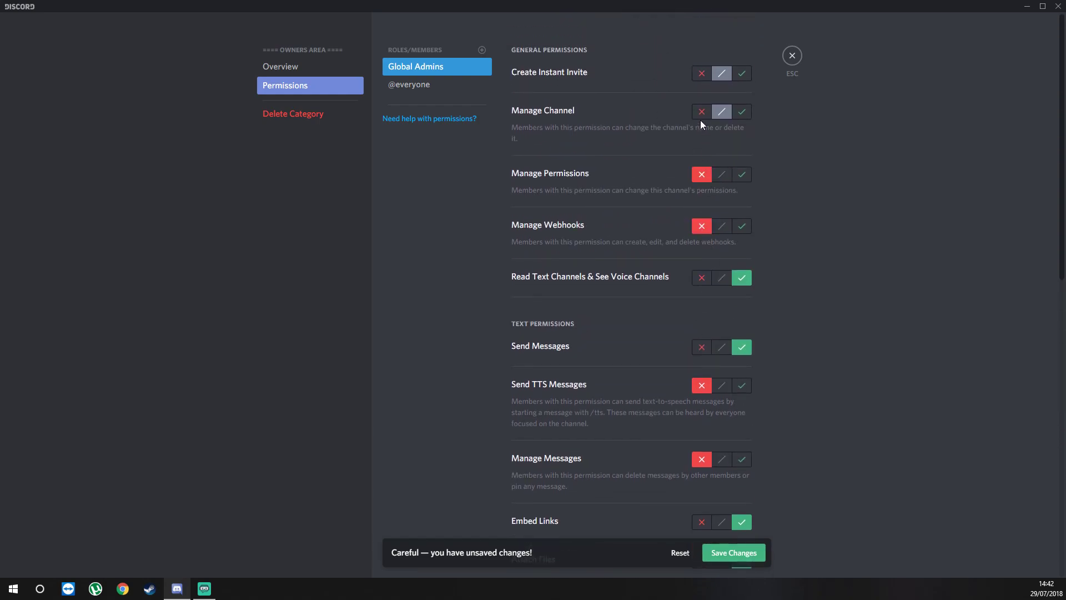
pyautogui.click(702, 73)
pyautogui.click(747, 554)
pyautogui.click(793, 56)
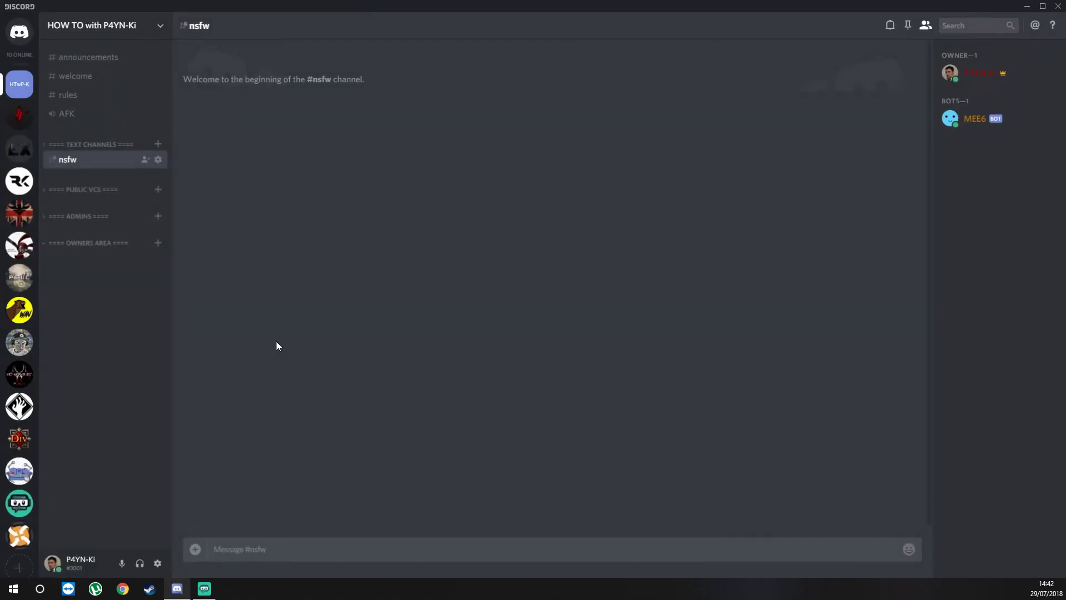
# Create a text channel named private-chat in the Owners Area category.
pyautogui.click(158, 243)
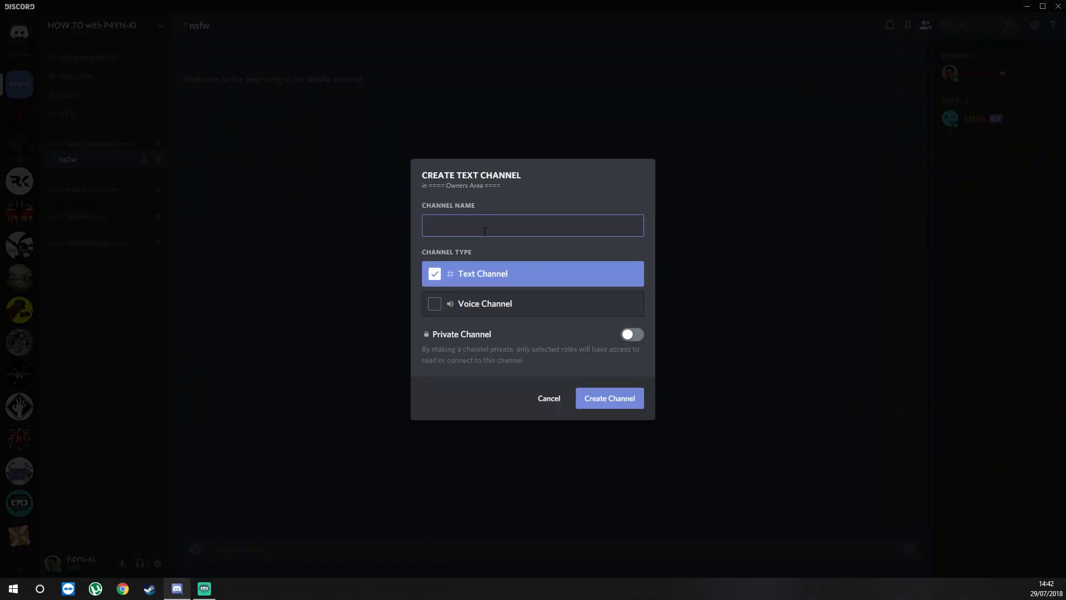
pyautogui.write('private-chat')
pyautogui.press('Return')
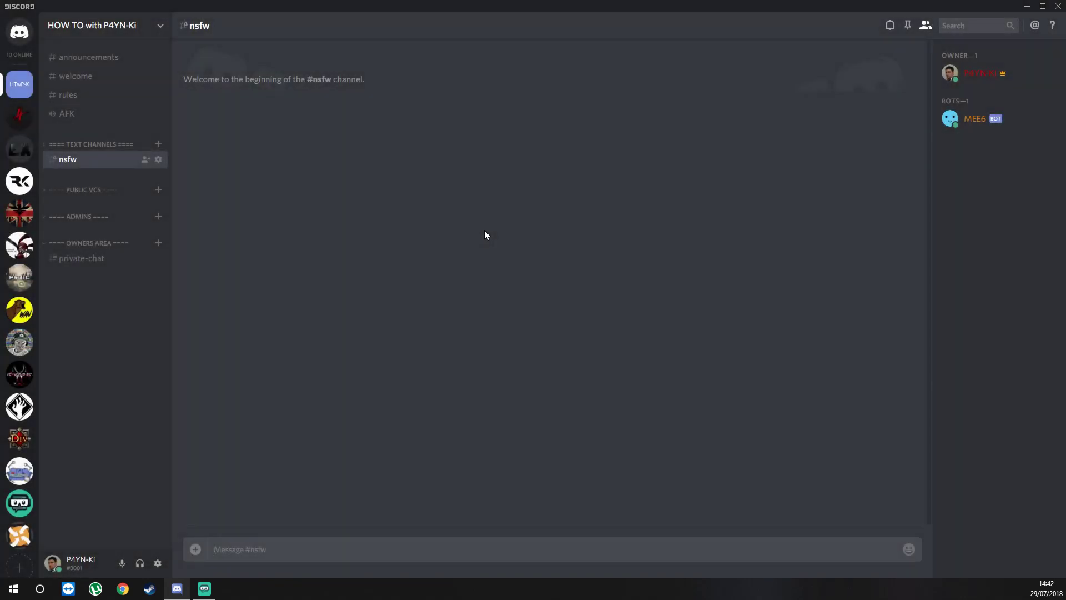
# Create a voice channel named Private VC in the Owners Area category.
pyautogui.click(158, 242)
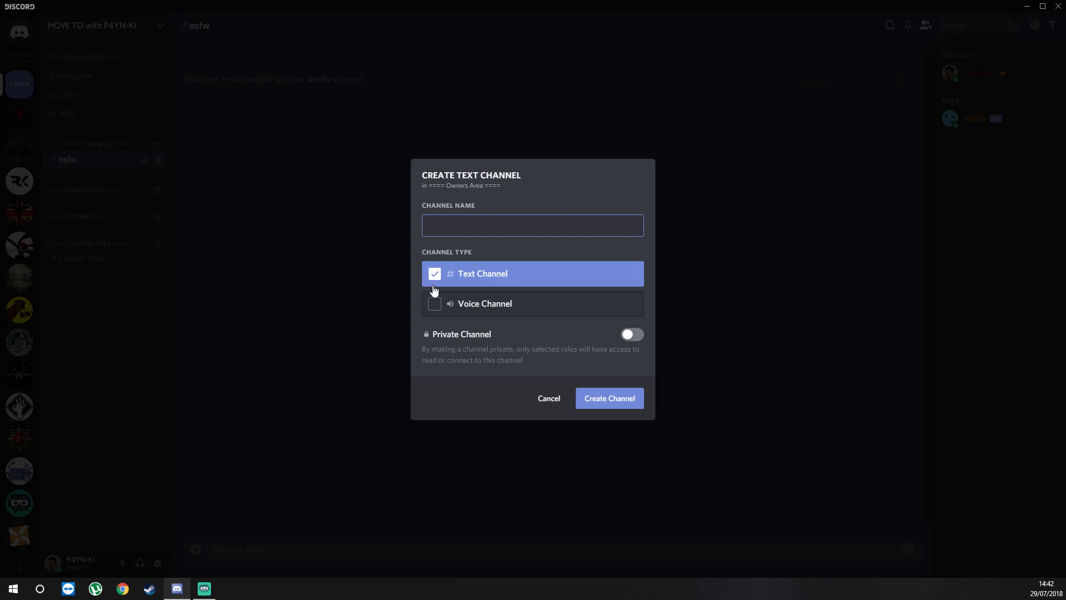
pyautogui.click(434, 304)
pyautogui.click(448, 229)
pyautogui.write('Private VC')
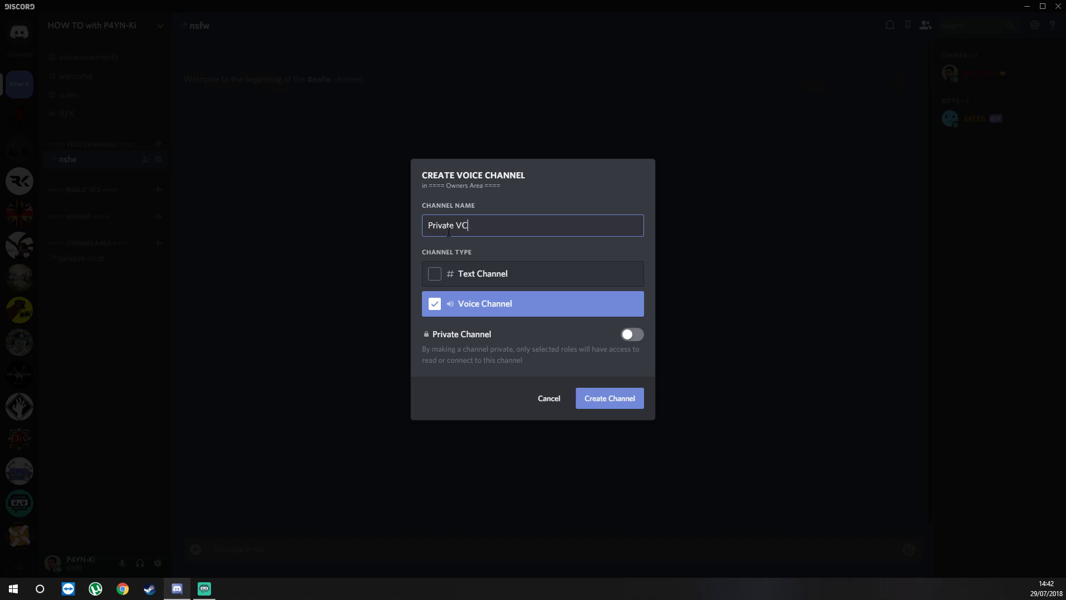
pyautogui.press('Return')
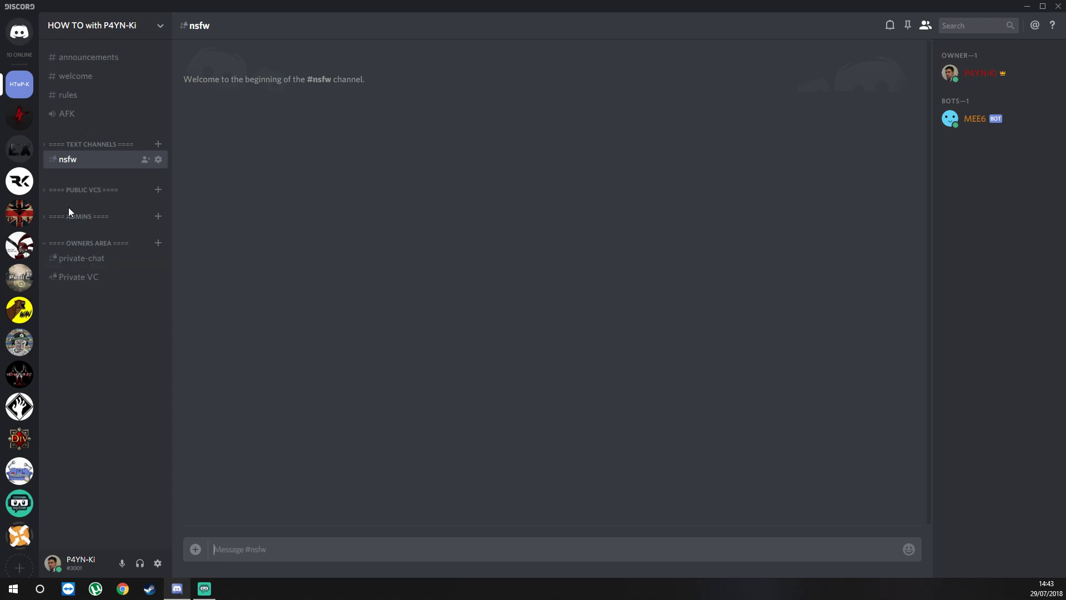
# Add a new server role named Guest Pass.
pyautogui.click(118, 34)
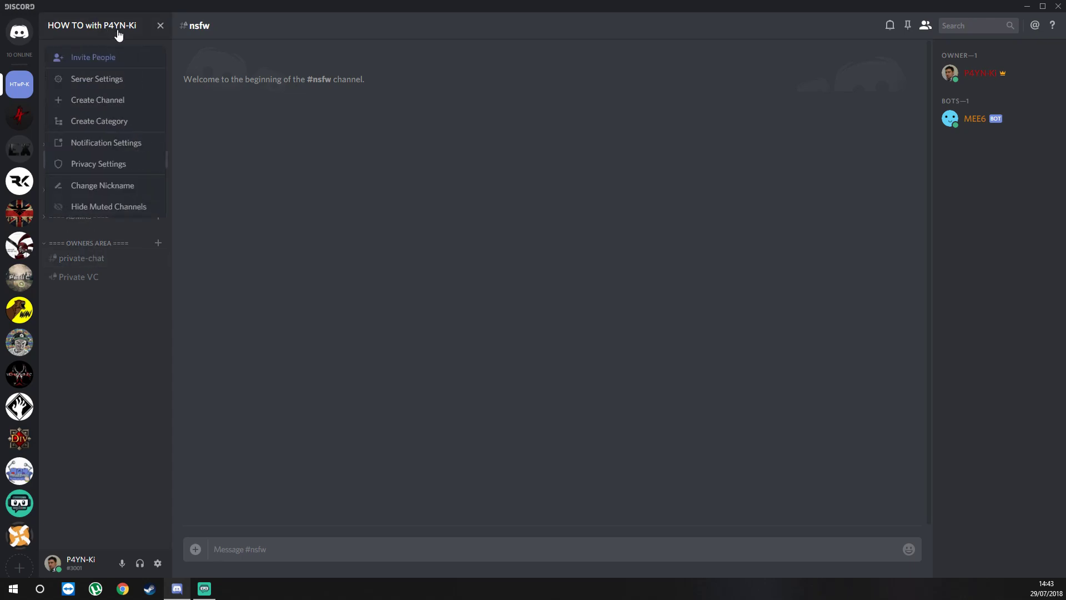
pyautogui.click(111, 83)
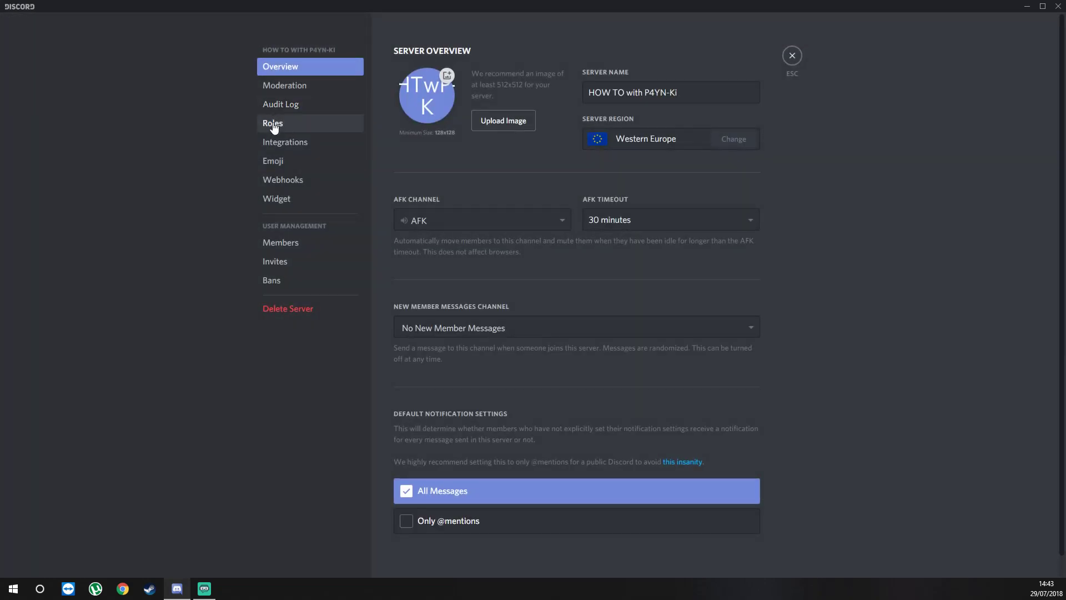
pyautogui.click(273, 123)
pyautogui.click(482, 51)
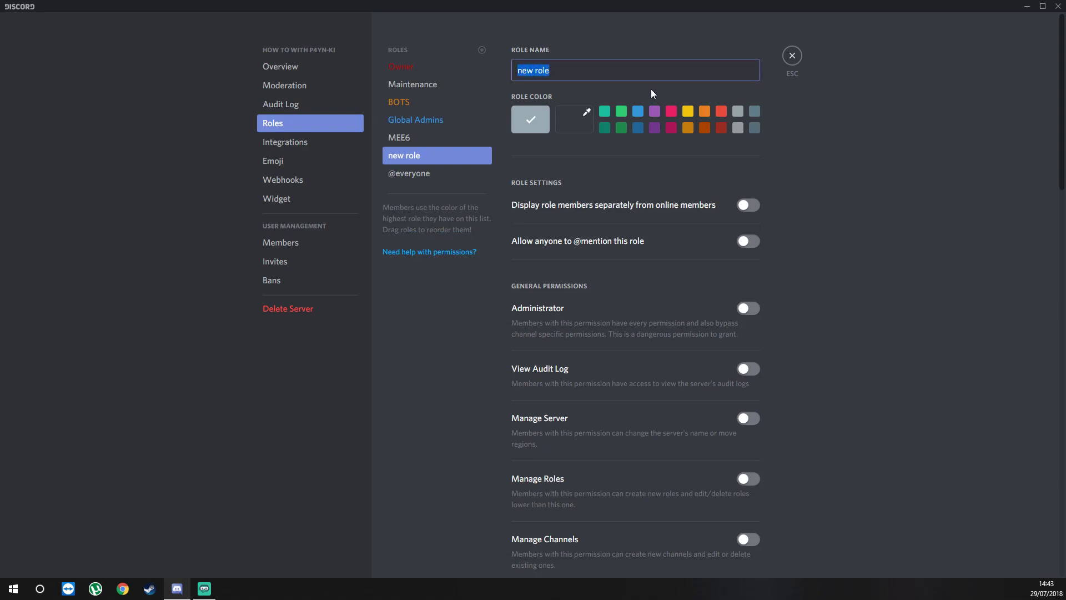
pyautogui.write('Guest Pass')
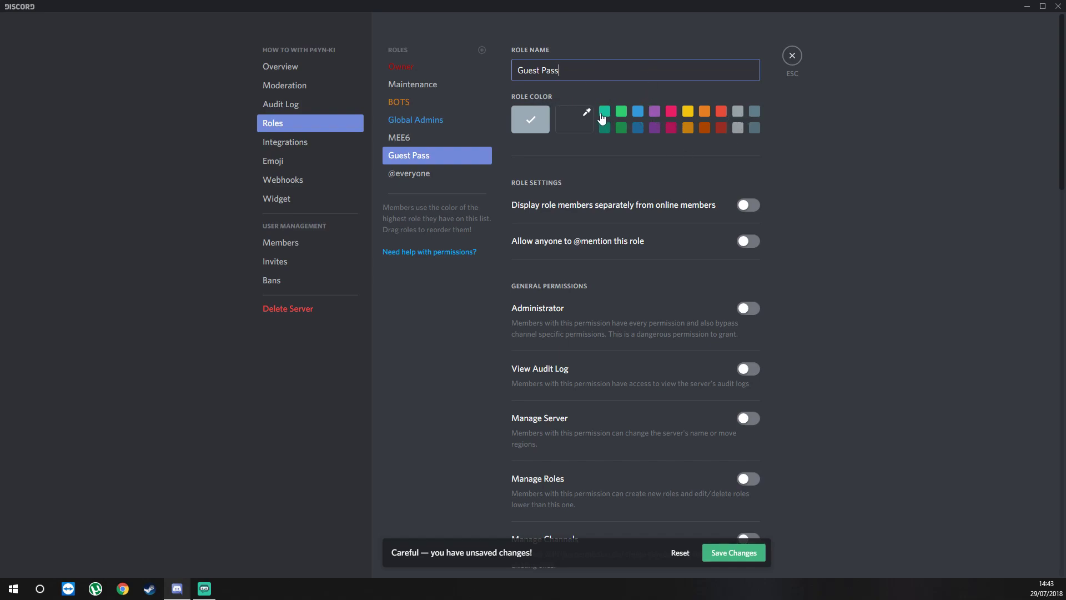
# Give the Guest Pass role the custom dark red colour #420606 and save the role.
pyautogui.click(579, 119)
pyautogui.moveTo(514, 228); pyautogui.dragTo(516, 226)
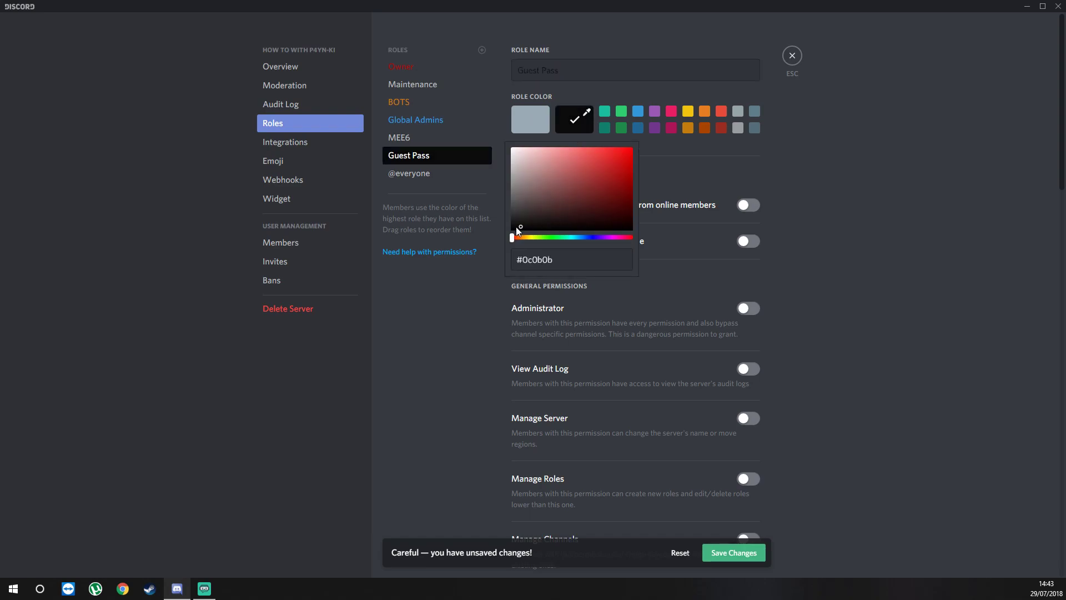
pyautogui.click(622, 210)
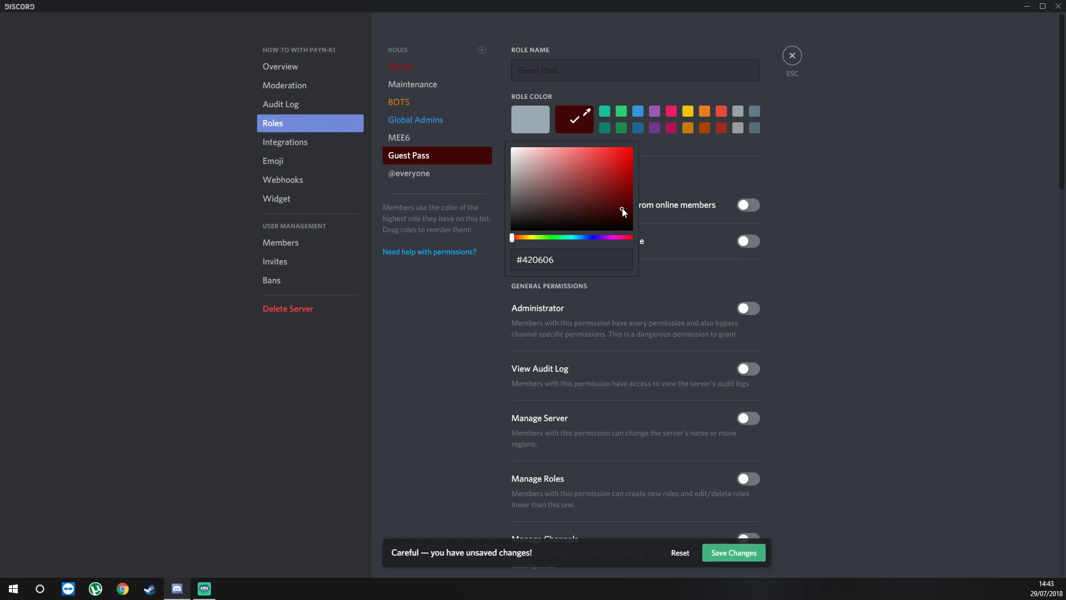
pyautogui.click(729, 553)
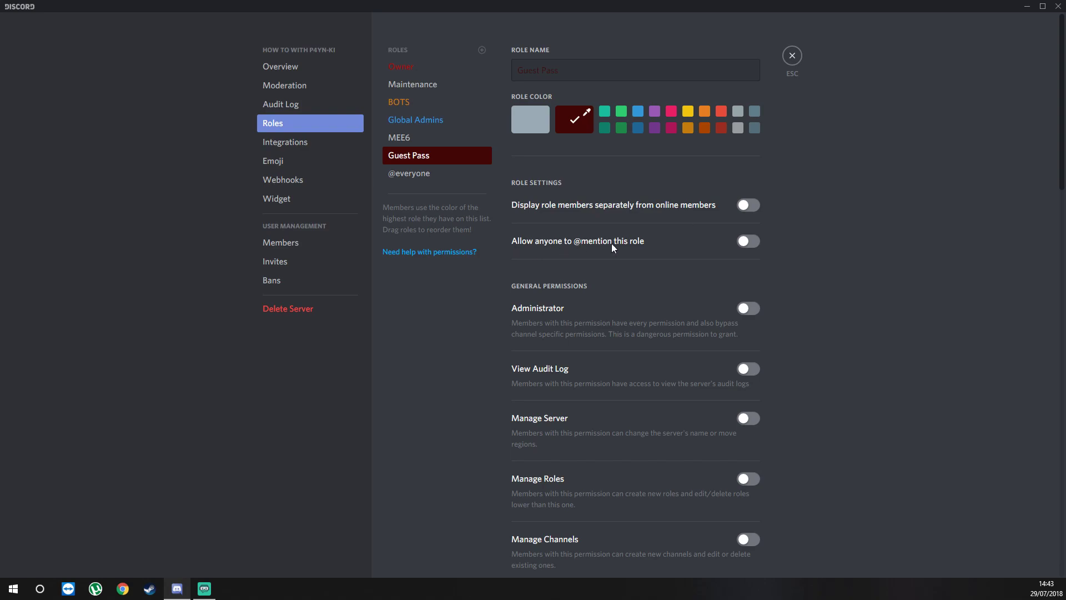
# Move the Guest Pass role above Global Admins in the role order, save, and leave the server settings.
pyautogui.scroll(-5, 695, 251)
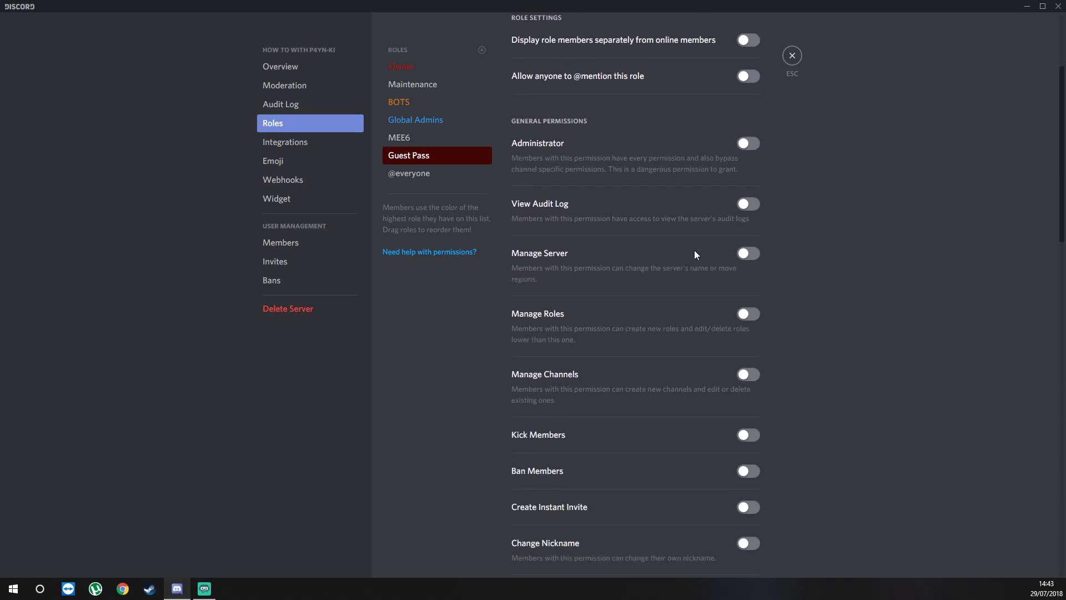
pyautogui.scroll(-18, 702, 382)
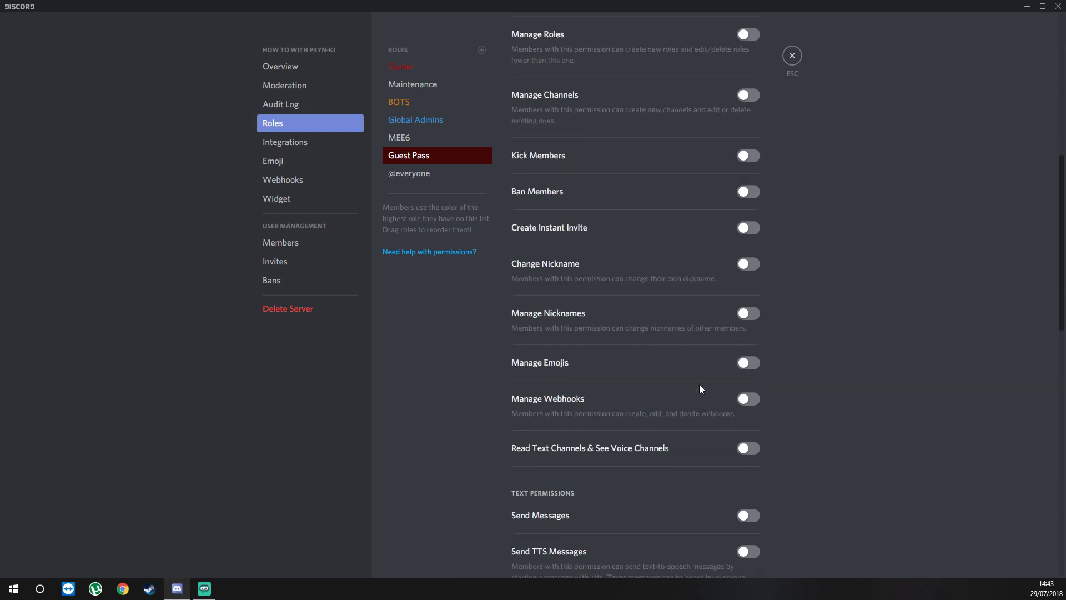
pyautogui.scroll(-1, 704, 381)
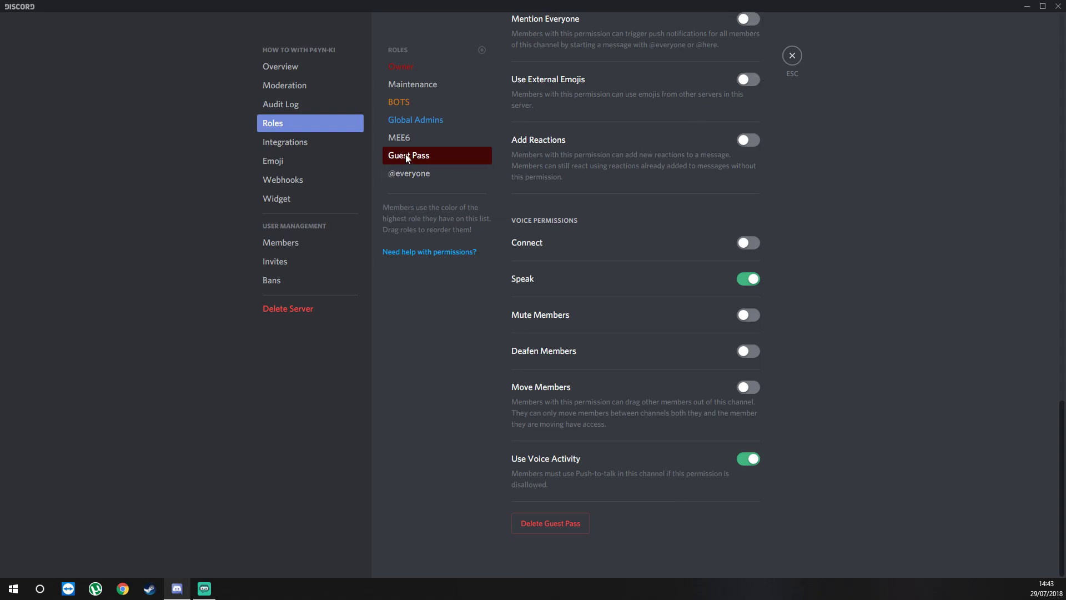
pyautogui.moveTo(412, 155); pyautogui.dragTo(431, 123)
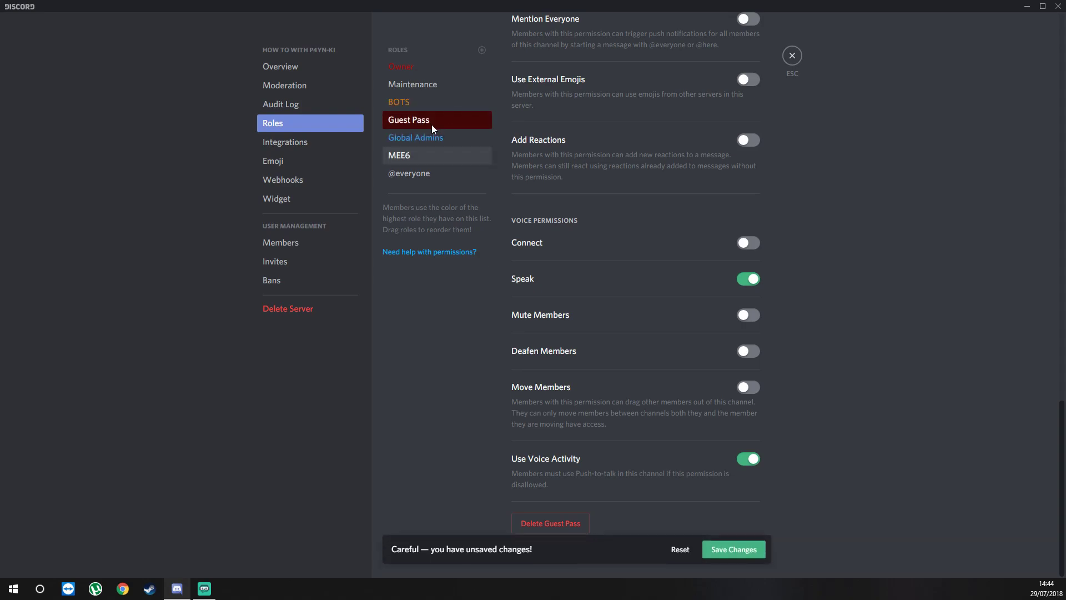
pyautogui.click(734, 554)
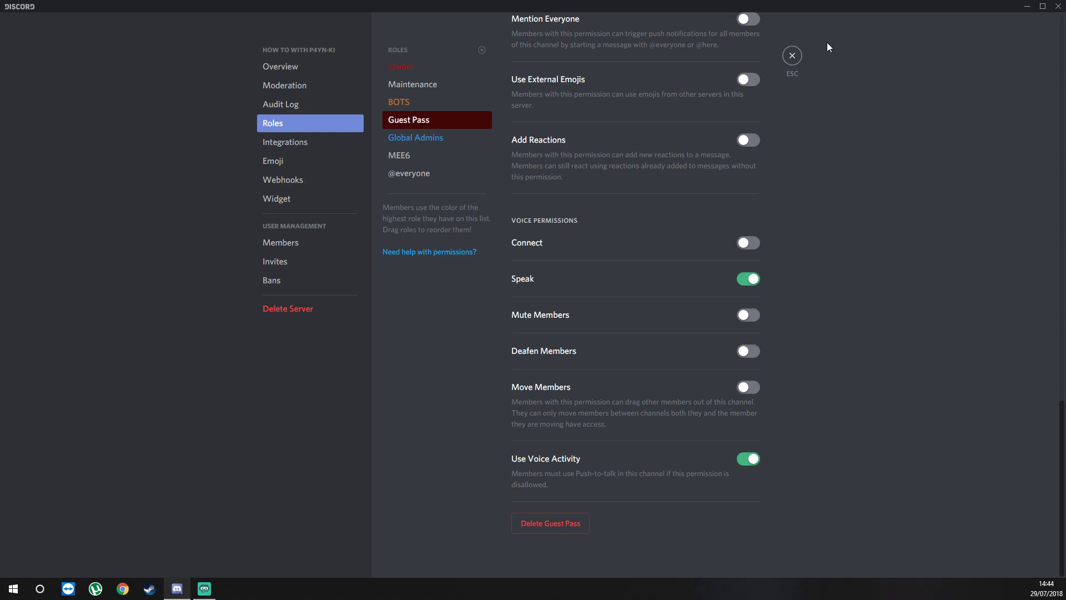
pyautogui.click(795, 57)
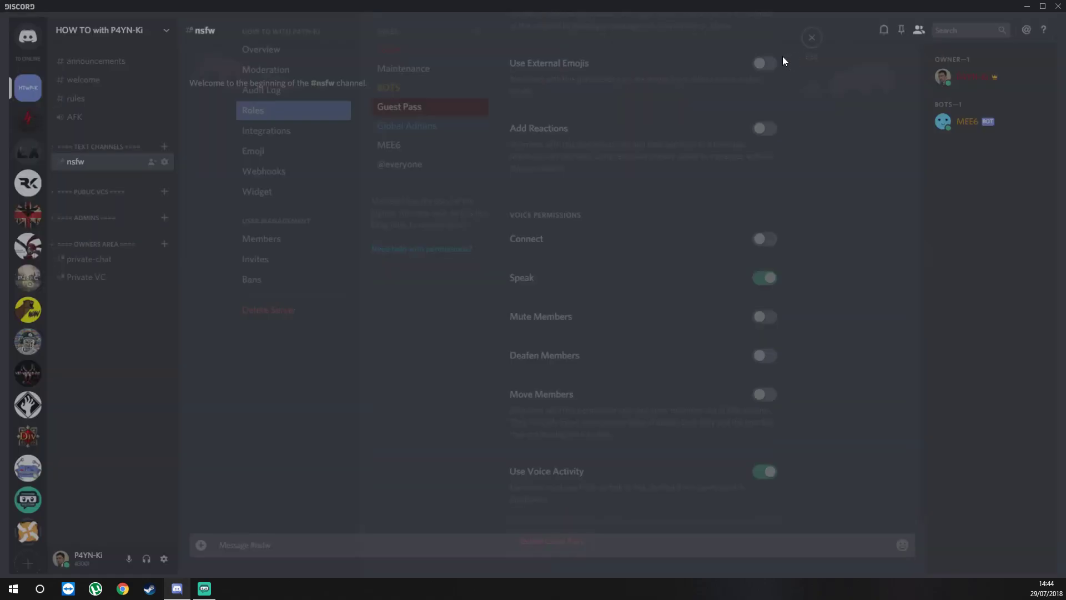
# Add the Guest Pass role to the permissions of the Owners Area category.
pyautogui.rightClick(91, 248)
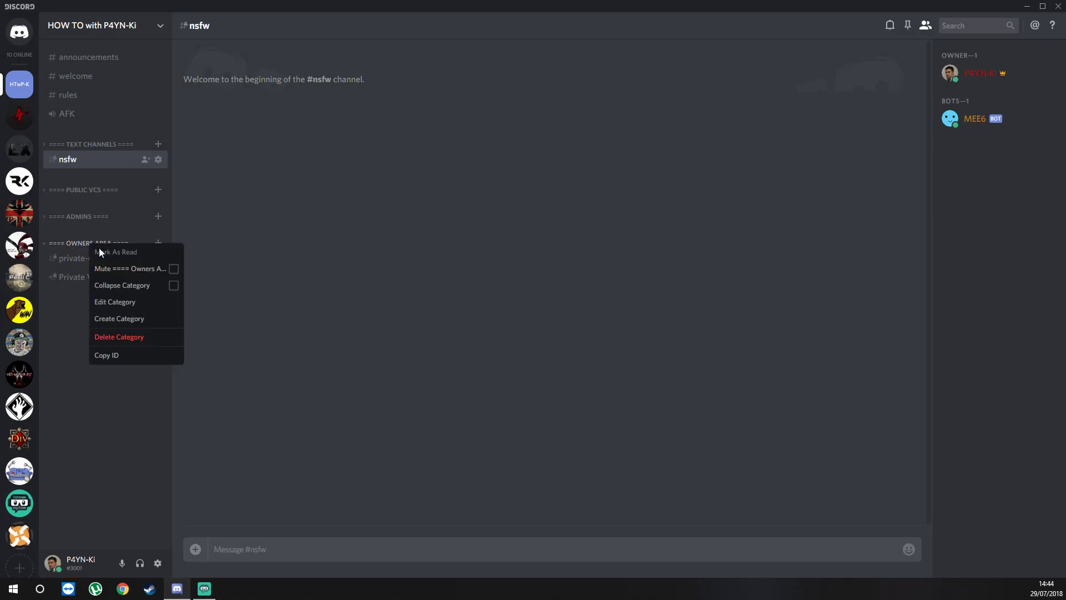
pyautogui.click(129, 309)
pyautogui.click(295, 86)
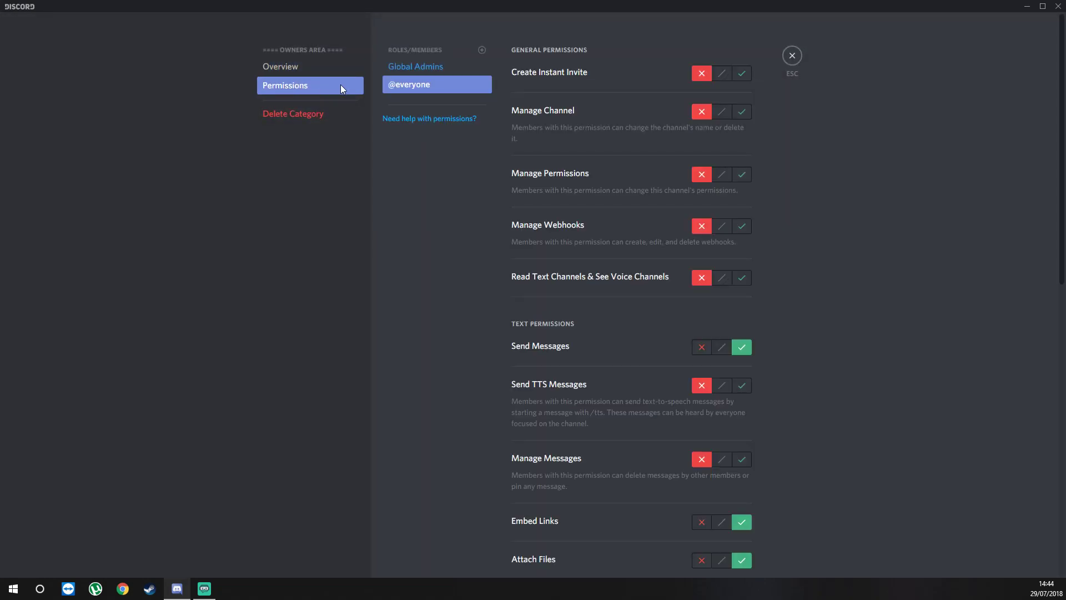
pyautogui.click(482, 50)
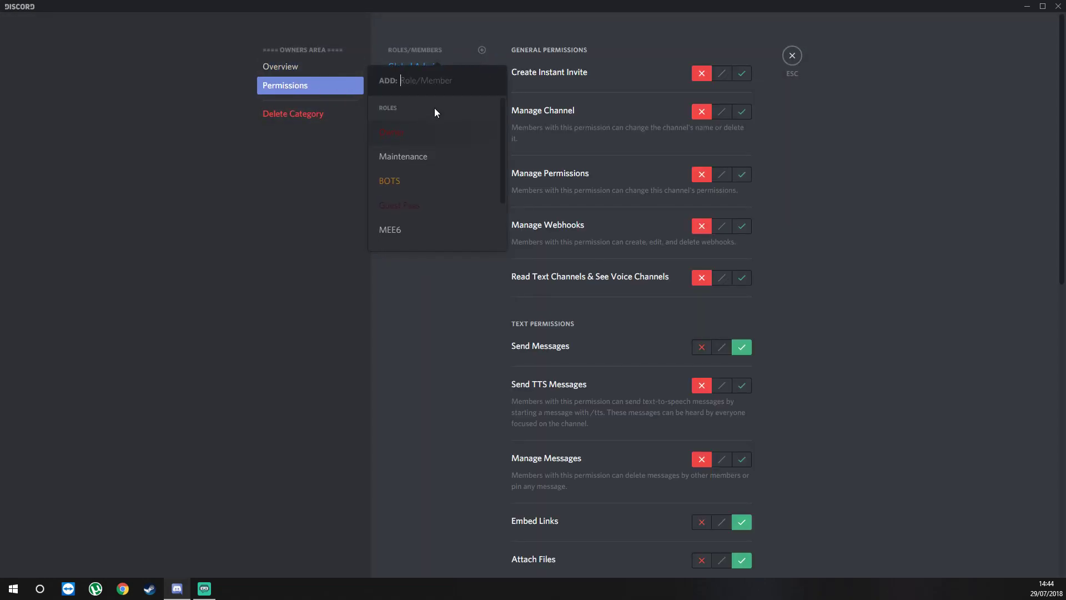
pyautogui.click(407, 206)
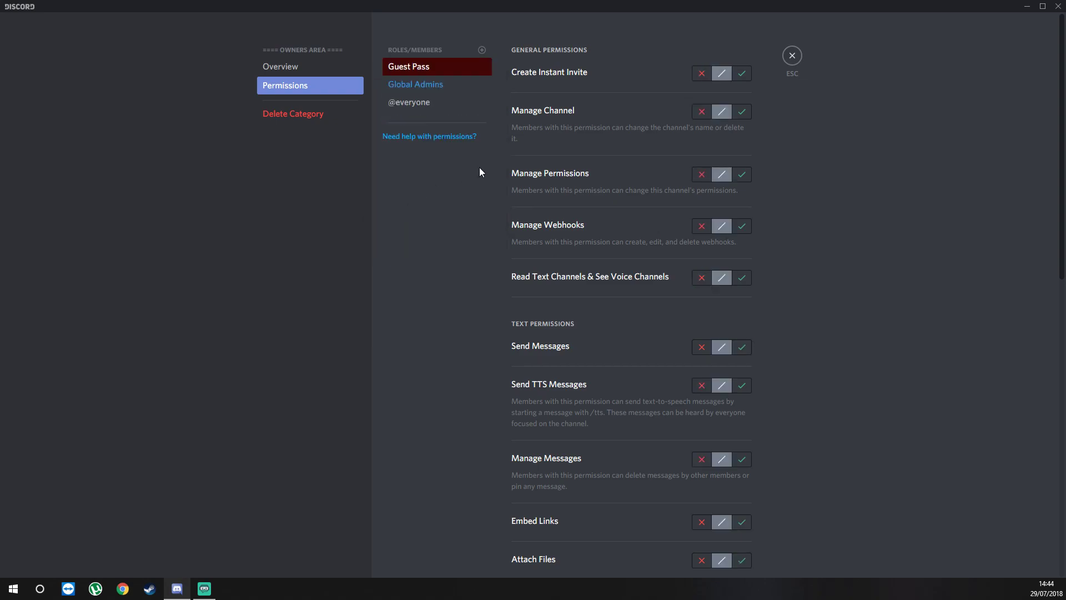
# For Guest Pass, deny Create Instant Invite, Manage Channel, Manage Permissions and Manage Webhooks, and allow Read Text Channels & See Voice Channels.
pyautogui.click(701, 72)
pyautogui.click(702, 111)
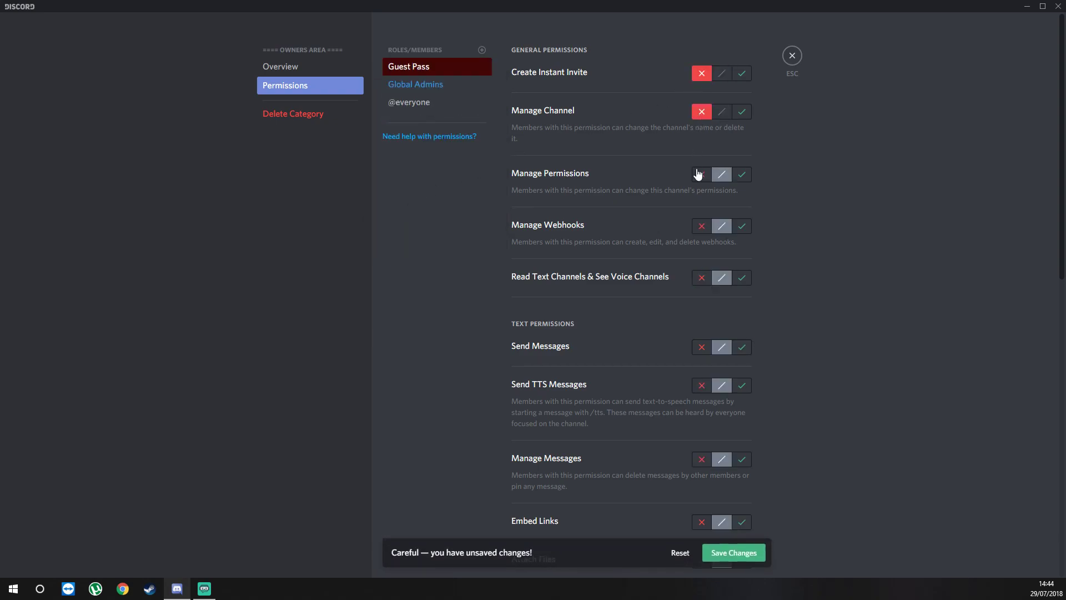
pyautogui.click(702, 174)
pyautogui.click(701, 225)
pyautogui.click(742, 277)
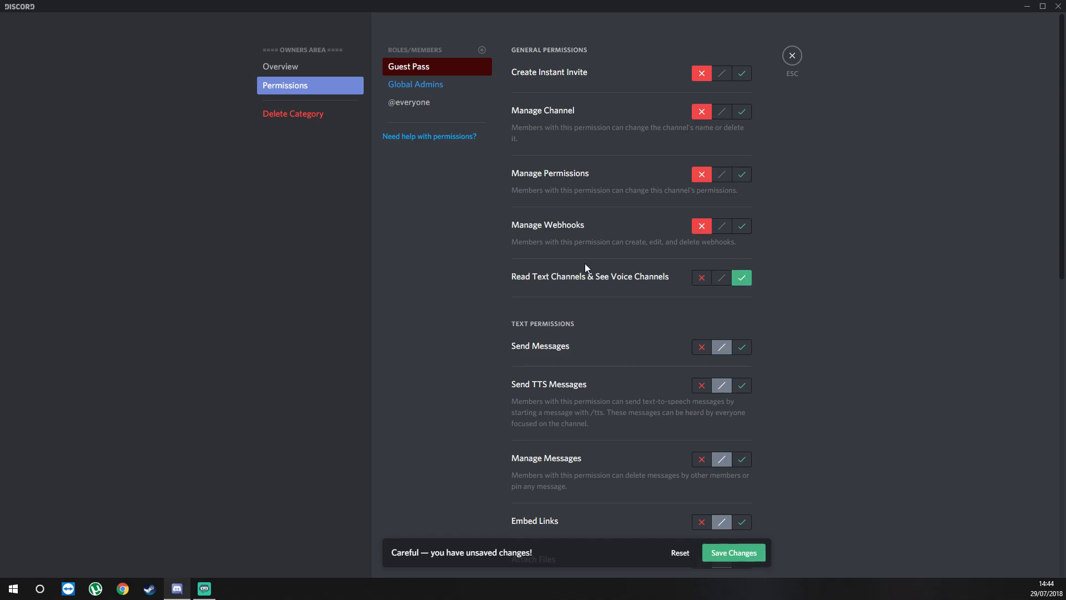
# Allow Guest Pass to Send Messages, Embed Links and Attach Files, and deny Send TTS Messages and Manage Messages.
pyautogui.scroll(-3, 611, 265)
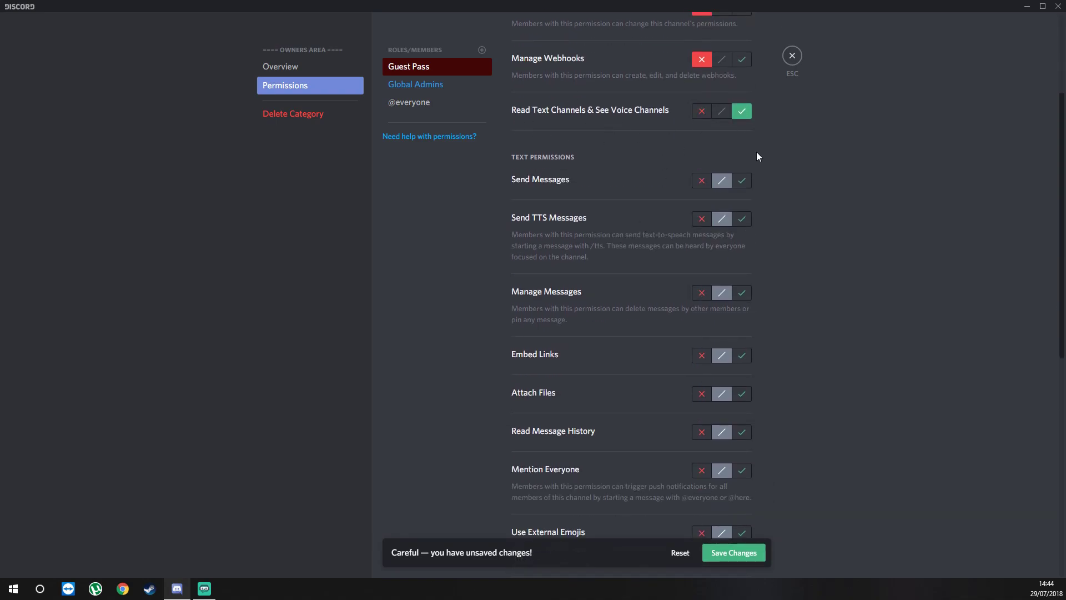
pyautogui.scroll(-2, 778, 189)
pyautogui.click(743, 73)
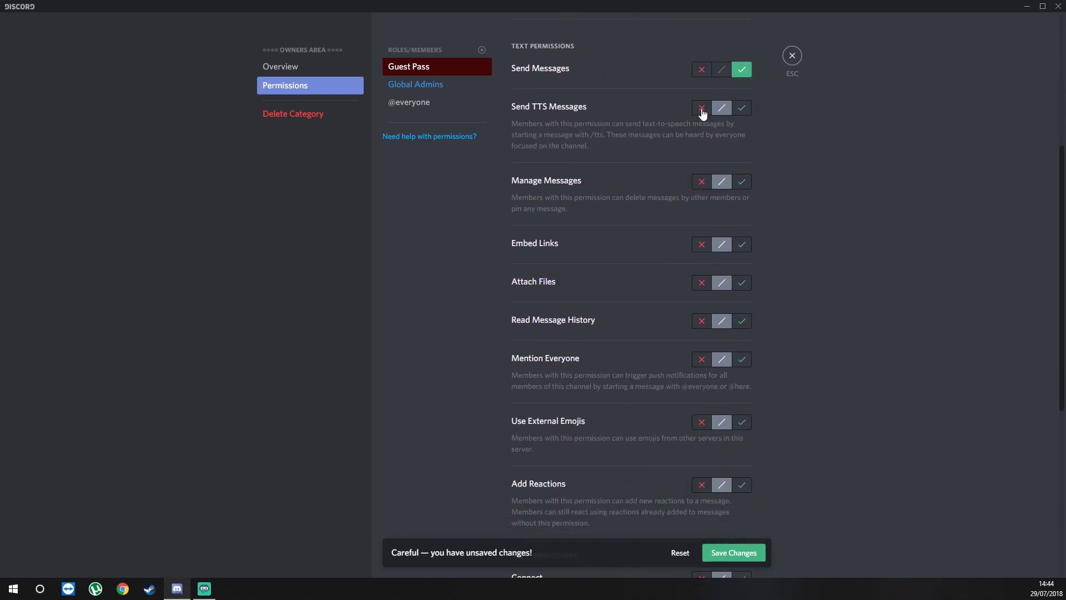
pyautogui.click(702, 111)
pyautogui.click(703, 184)
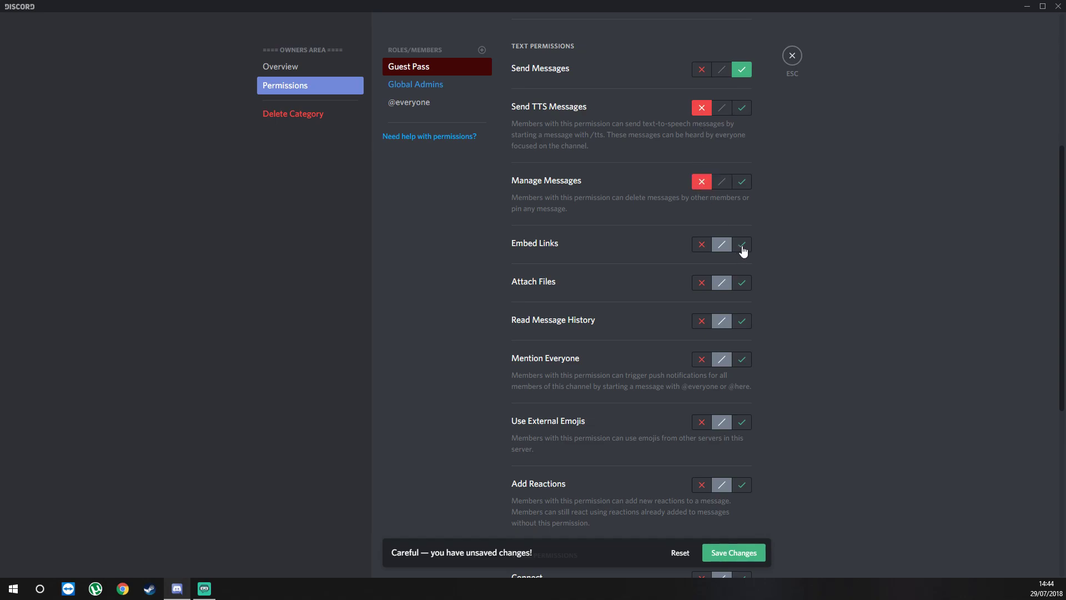
pyautogui.click(743, 286)
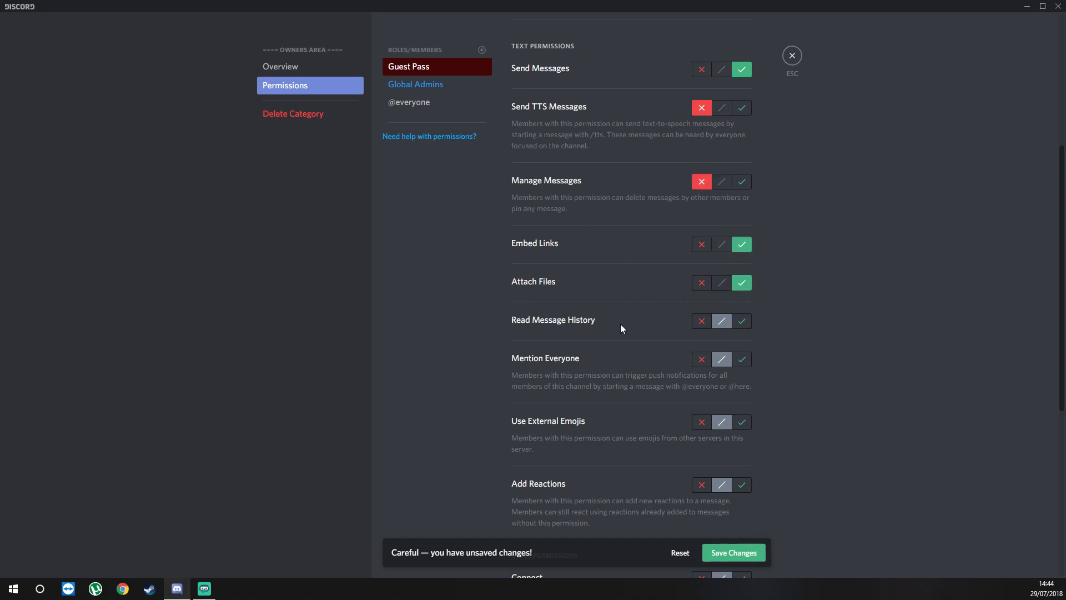
# Allow Guest Pass Read Message History, Use External Emojis and Add Reactions, and deny Mention Everyone.
pyautogui.scroll(-2, 639, 339)
pyautogui.click(738, 212)
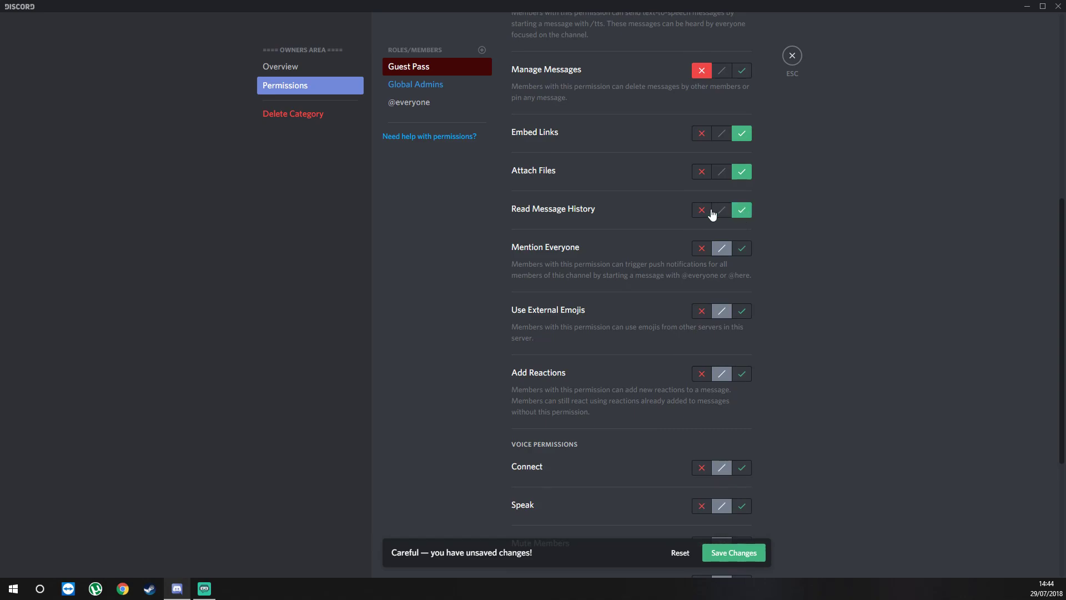
pyautogui.scroll(-2, 672, 254)
pyautogui.click(702, 137)
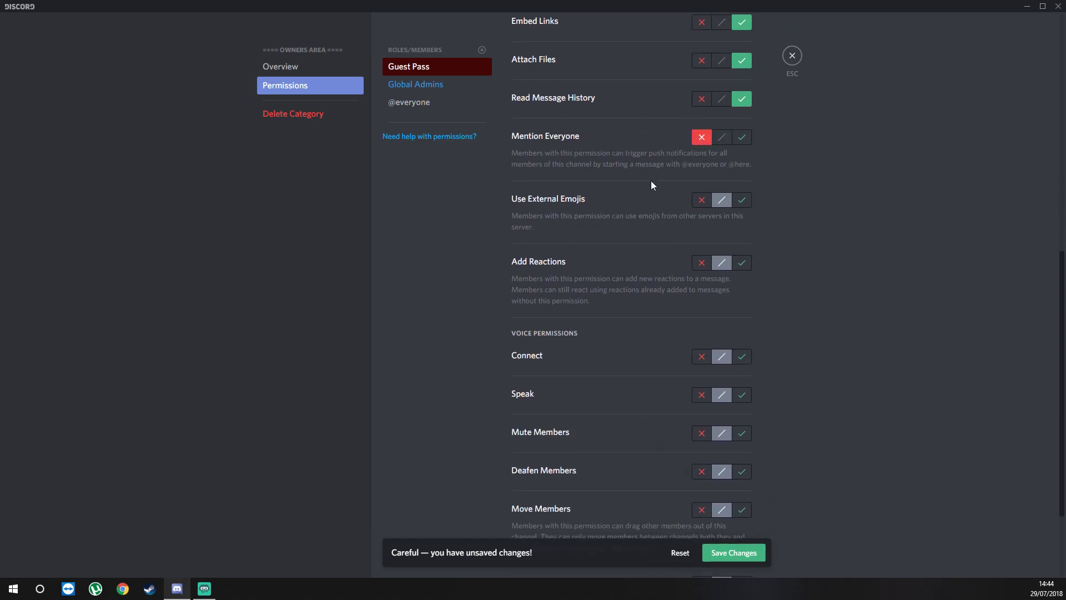
pyautogui.click(743, 260)
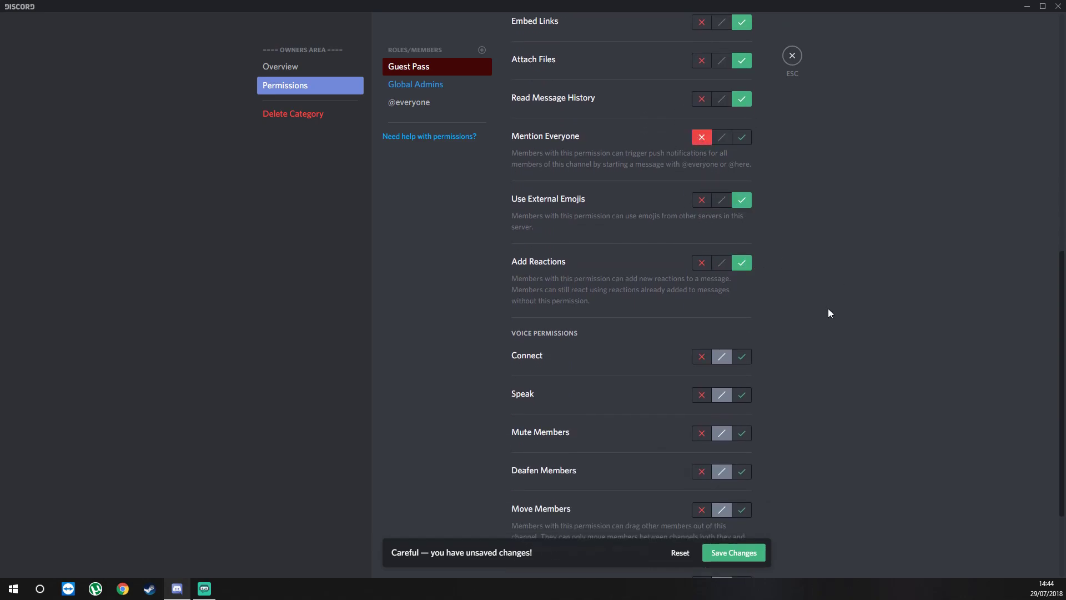
# Allow Guest Pass Connect, Speak, Move Members and Use Voice Activity, deny Mute Members and Deafen Members, then save and leave the category settings.
pyautogui.scroll(-1, 829, 309)
pyautogui.scroll(-1, 811, 361)
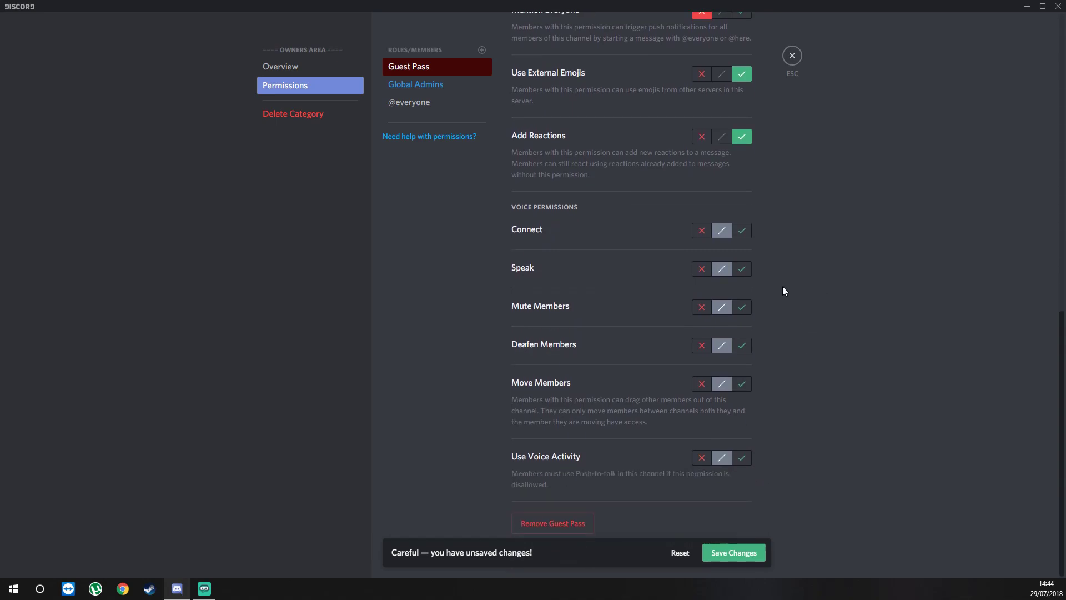
pyautogui.click(749, 235)
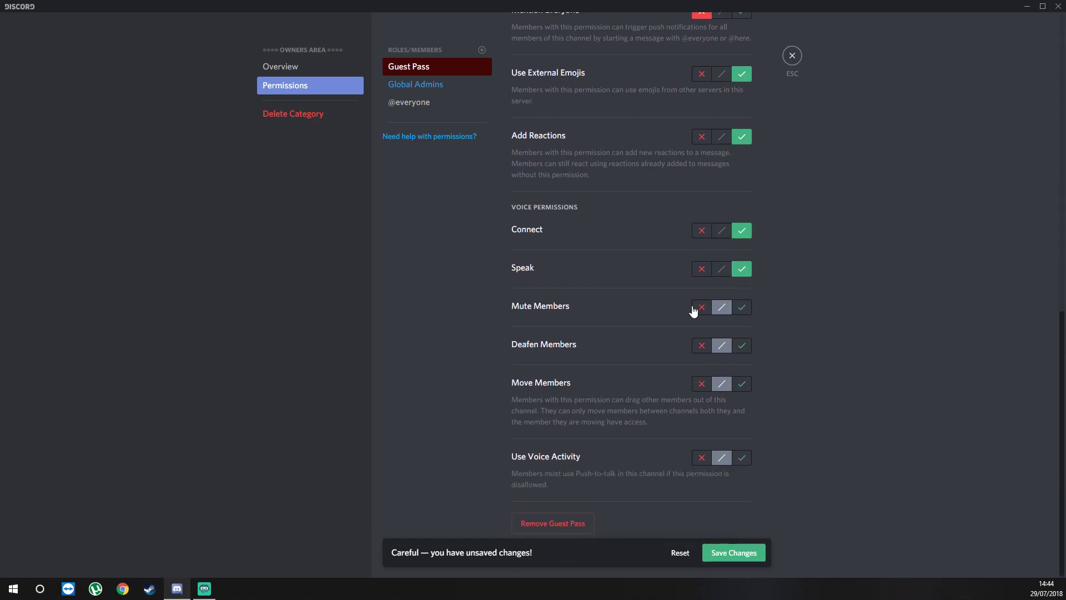
pyautogui.click(702, 346)
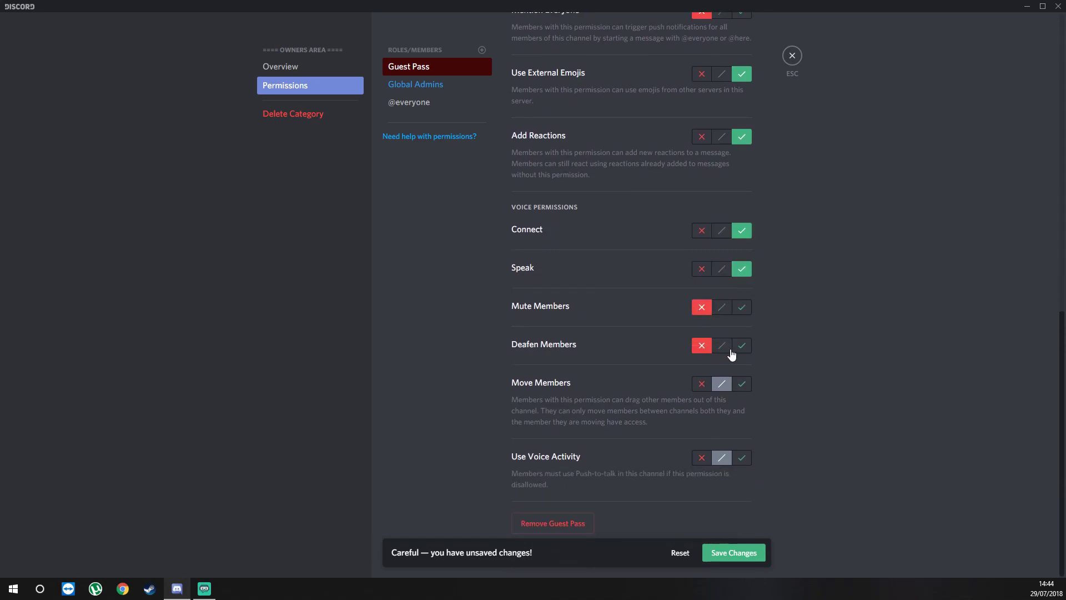
pyautogui.click(749, 388)
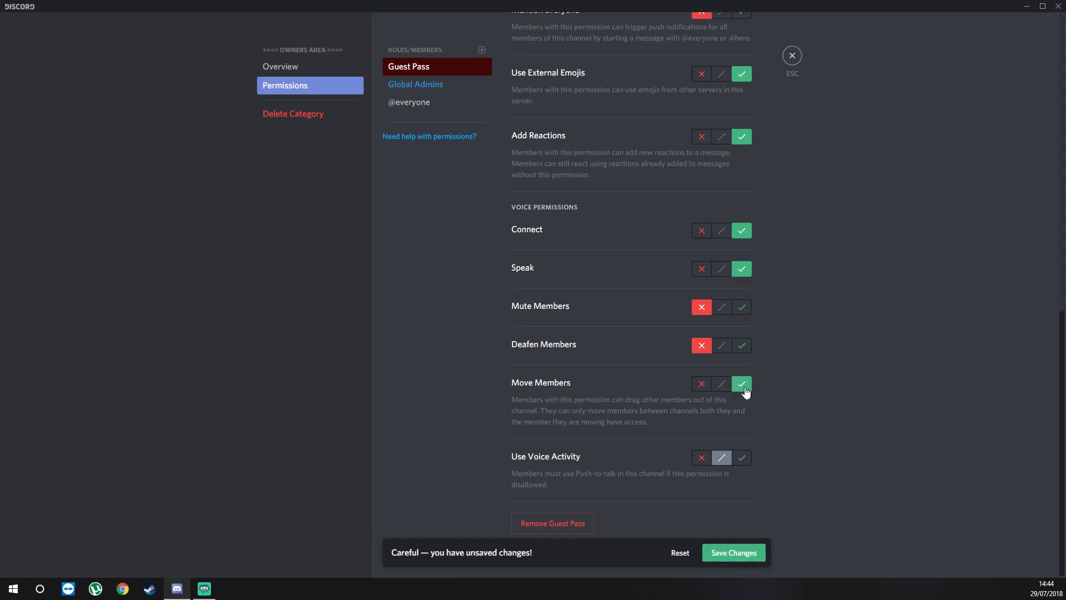
pyautogui.click(745, 461)
pyautogui.click(735, 552)
pyautogui.click(792, 58)
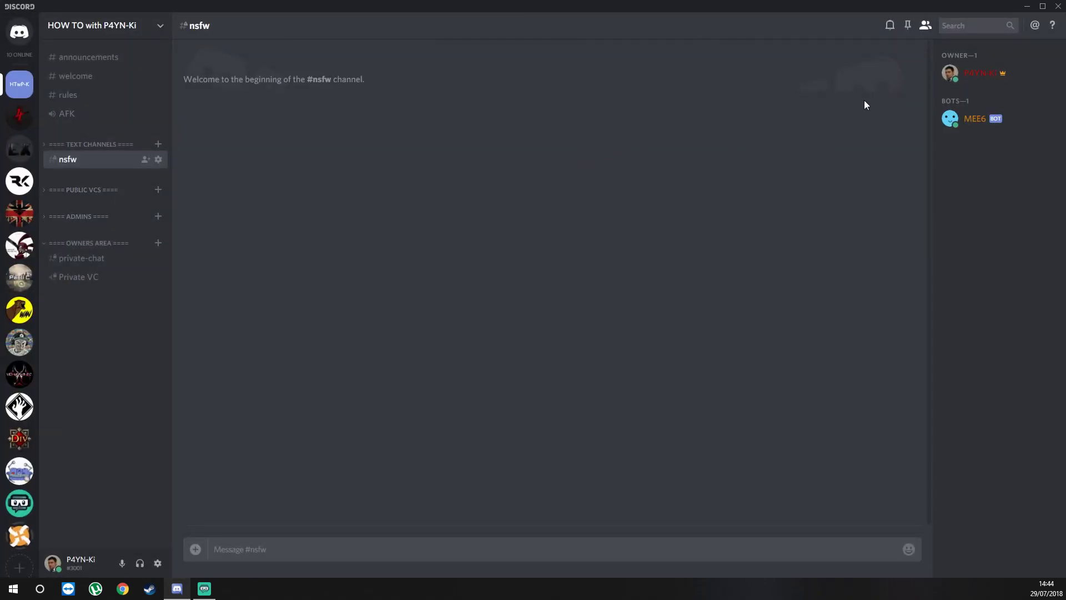
# Look at the server owner's member options and review the role permissions of the Owners Area category.
pyautogui.rightClick(967, 77)
pyautogui.moveTo(989, 169)
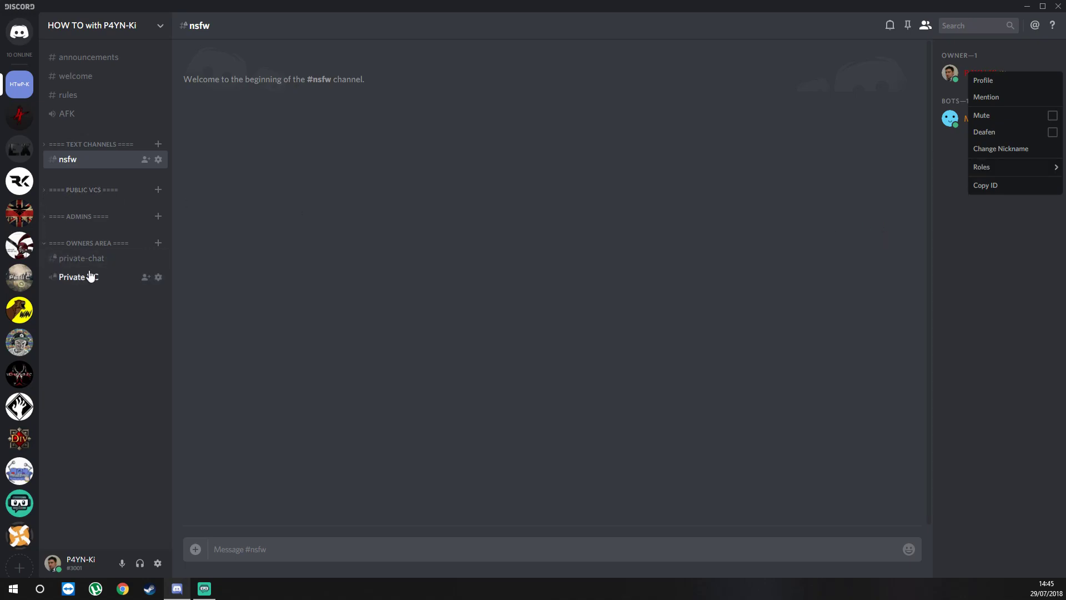
pyautogui.rightClick(87, 248)
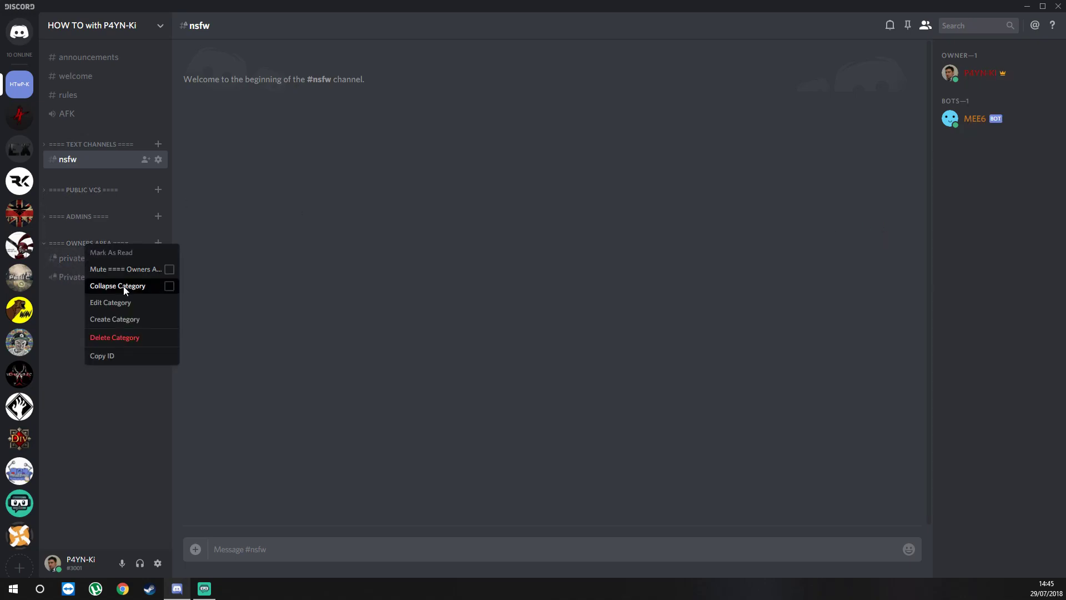
pyautogui.click(119, 306)
pyautogui.click(303, 95)
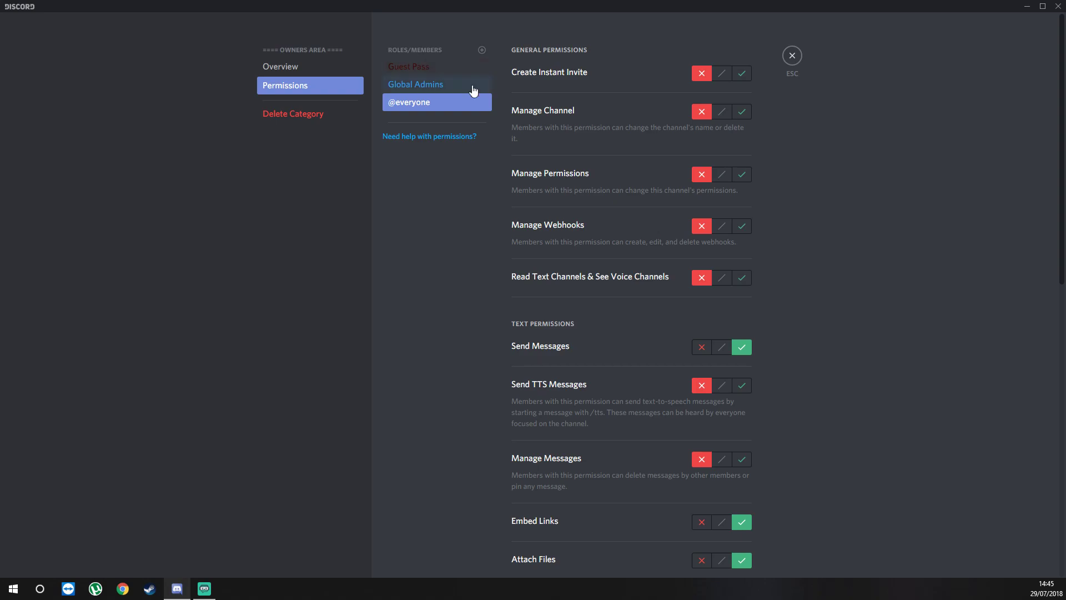
pyautogui.click(793, 56)
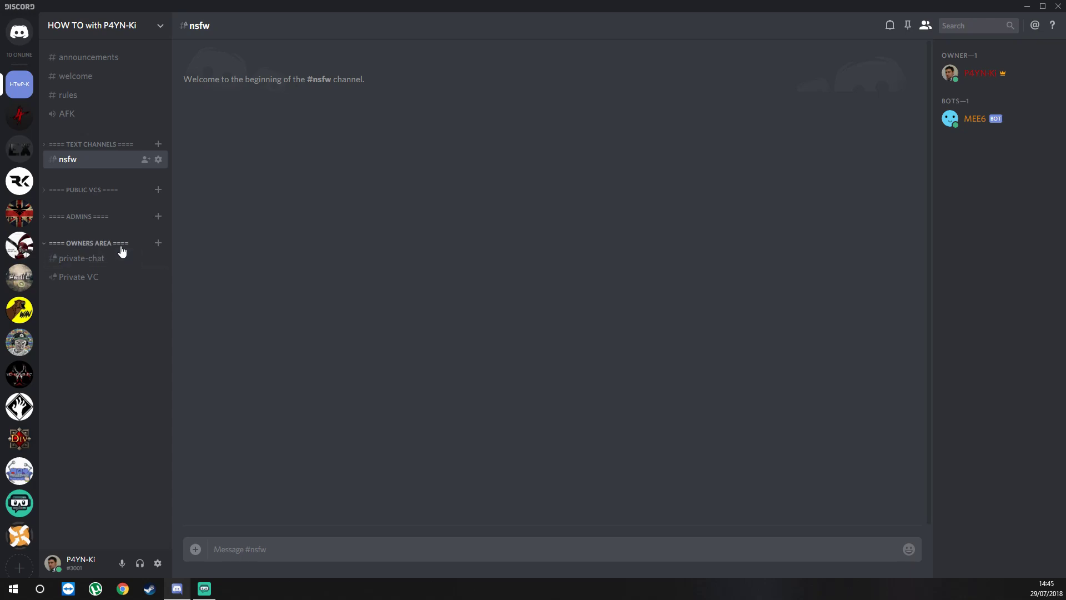
# Collapse the Owners Area category in the channel list.
pyautogui.click(90, 243)
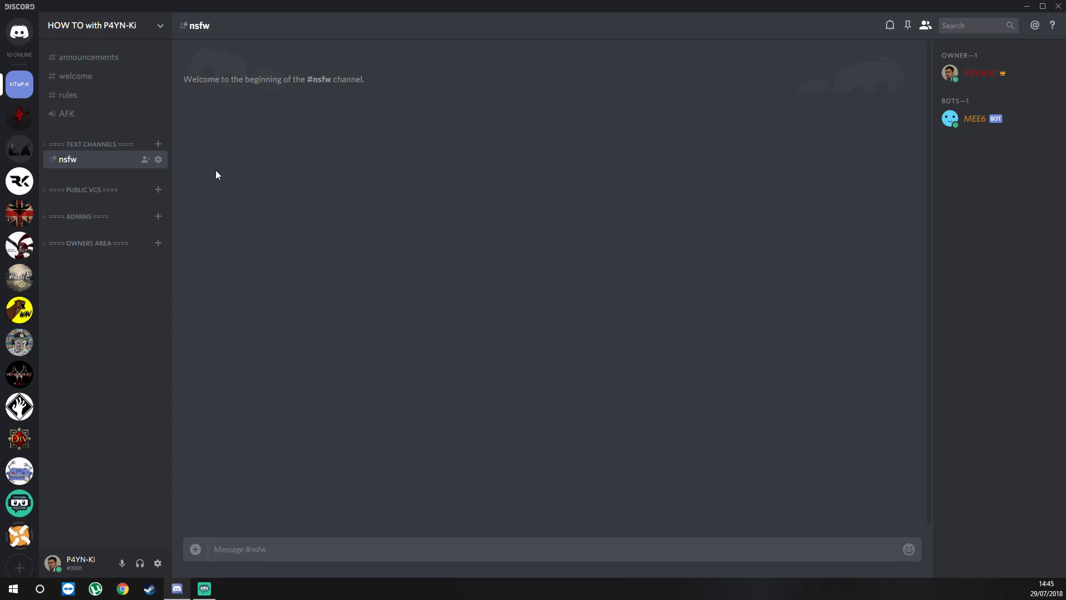